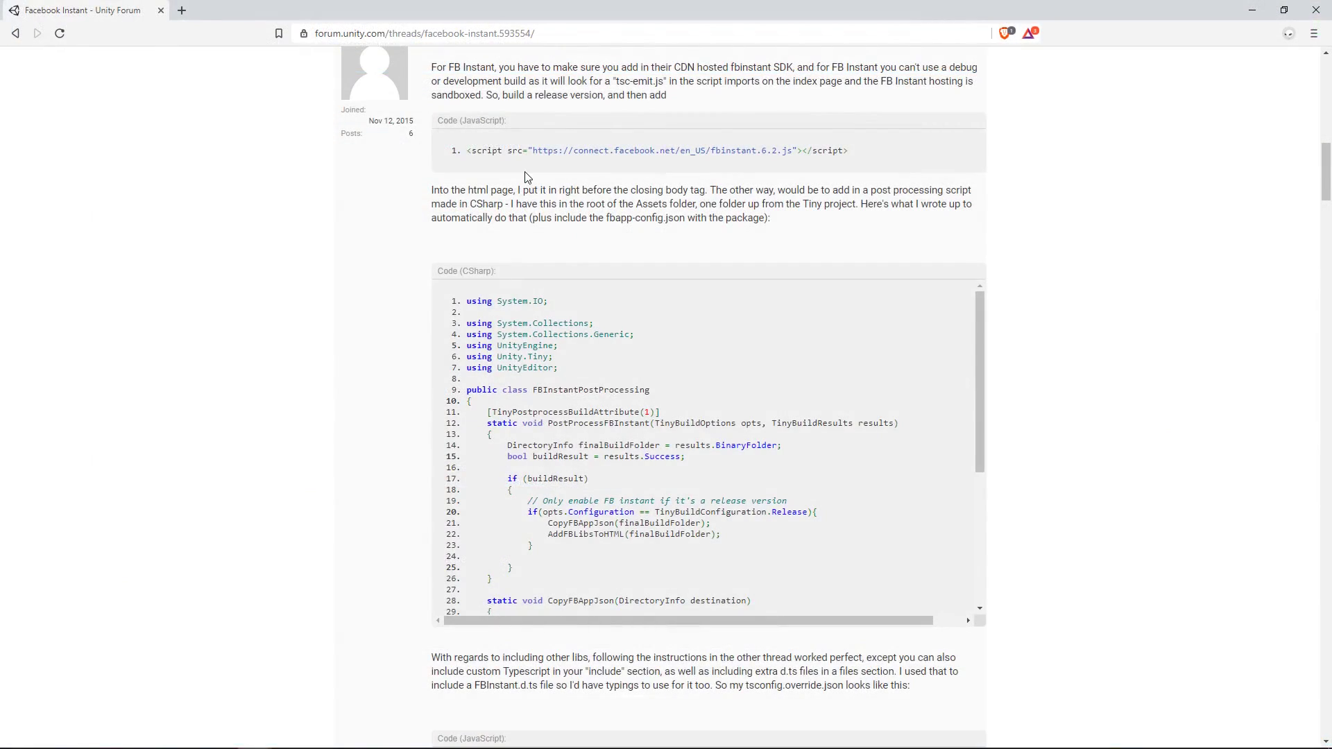
Scroll the Facebook Instant forum thread to the FBInstantPostProcessing code in post #16.
{"action": "scroll", "coordinate": [523, 177], "scroll_direction": "up", "scroll_amount": 3}
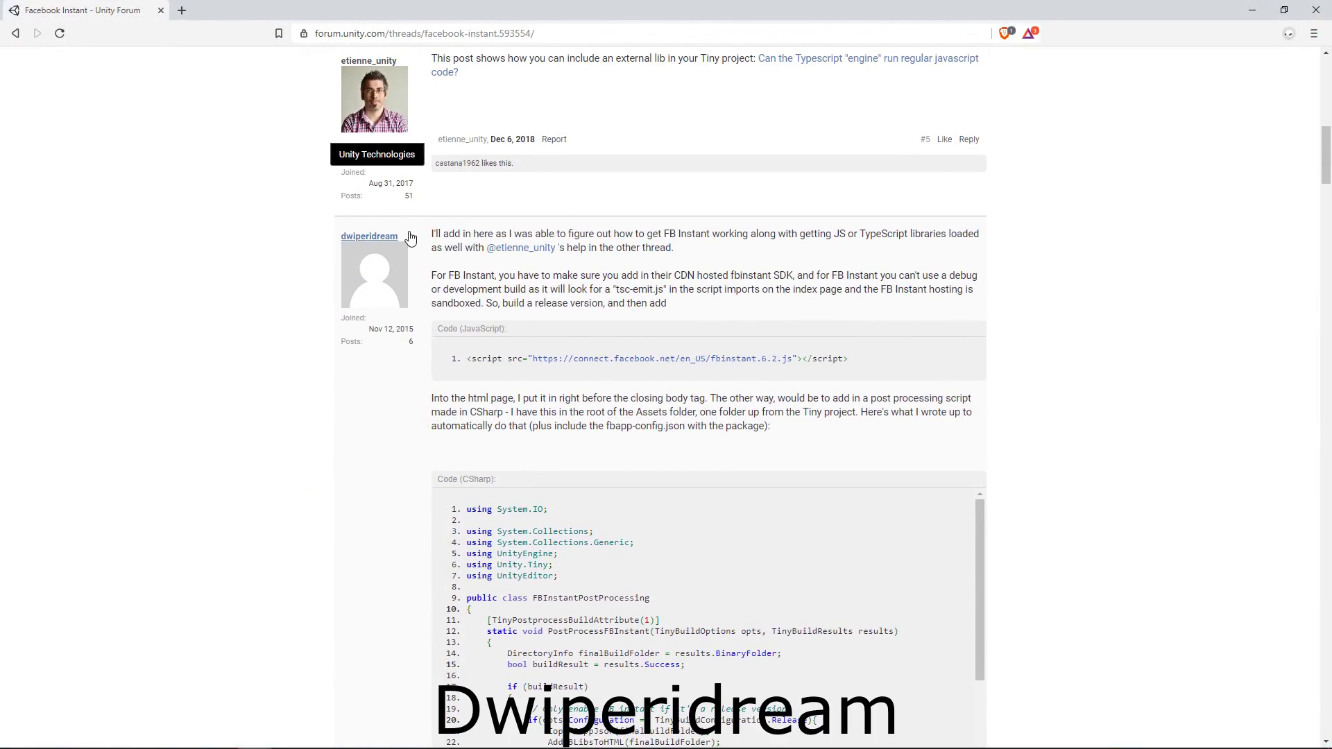
{"action": "scroll", "coordinate": [388, 404], "scroll_direction": "down", "scroll_amount": 2}
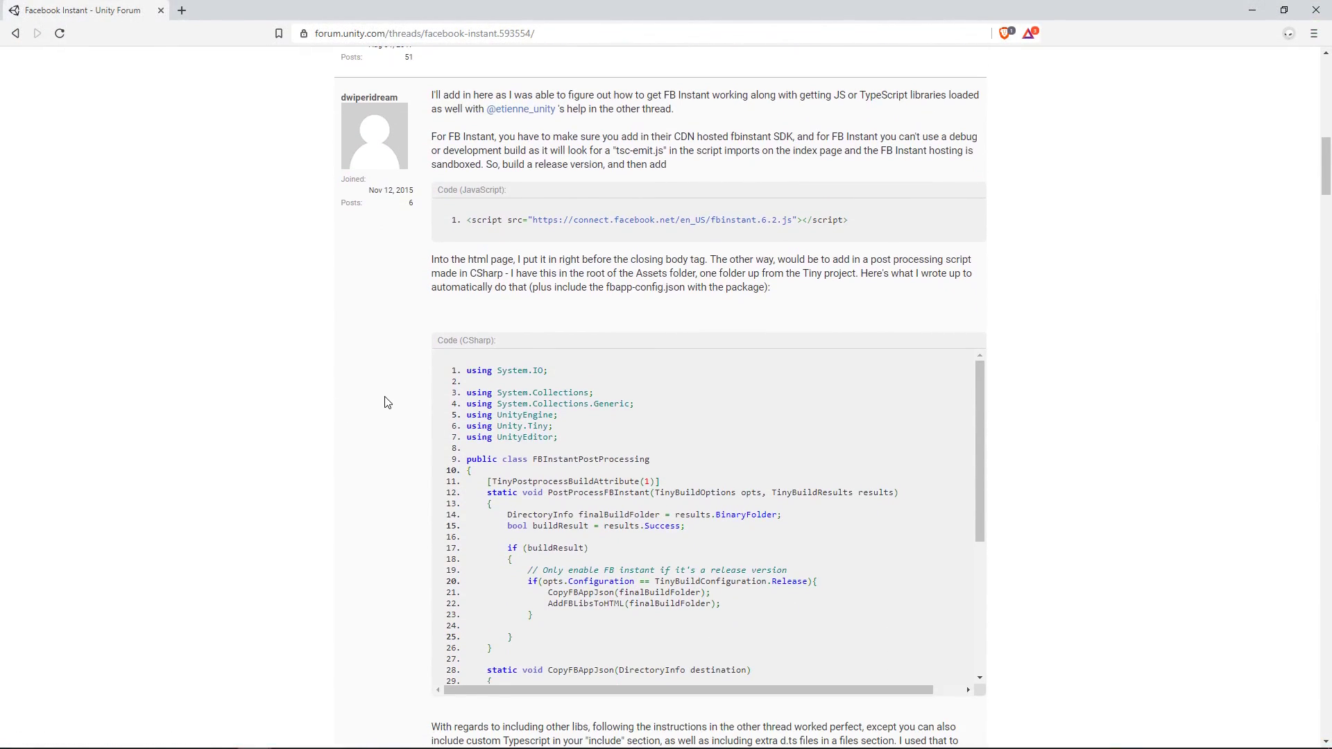
{"action": "scroll", "coordinate": [388, 403], "scroll_direction": "down", "scroll_amount": 5}
{"action": "scroll", "coordinate": [385, 399], "scroll_direction": "down", "scroll_amount": 2}
{"action": "scroll", "coordinate": [386, 399], "scroll_direction": "down", "scroll_amount": 6}
{"action": "scroll", "coordinate": [322, 414], "scroll_direction": "down", "scroll_amount": 5}
{"action": "scroll", "coordinate": [322, 413], "scroll_direction": "down", "scroll_amount": 12}
{"action": "scroll", "coordinate": [321, 410], "scroll_direction": "down", "scroll_amount": 5}
{"action": "scroll", "coordinate": [321, 409], "scroll_direction": "up", "scroll_amount": 1}
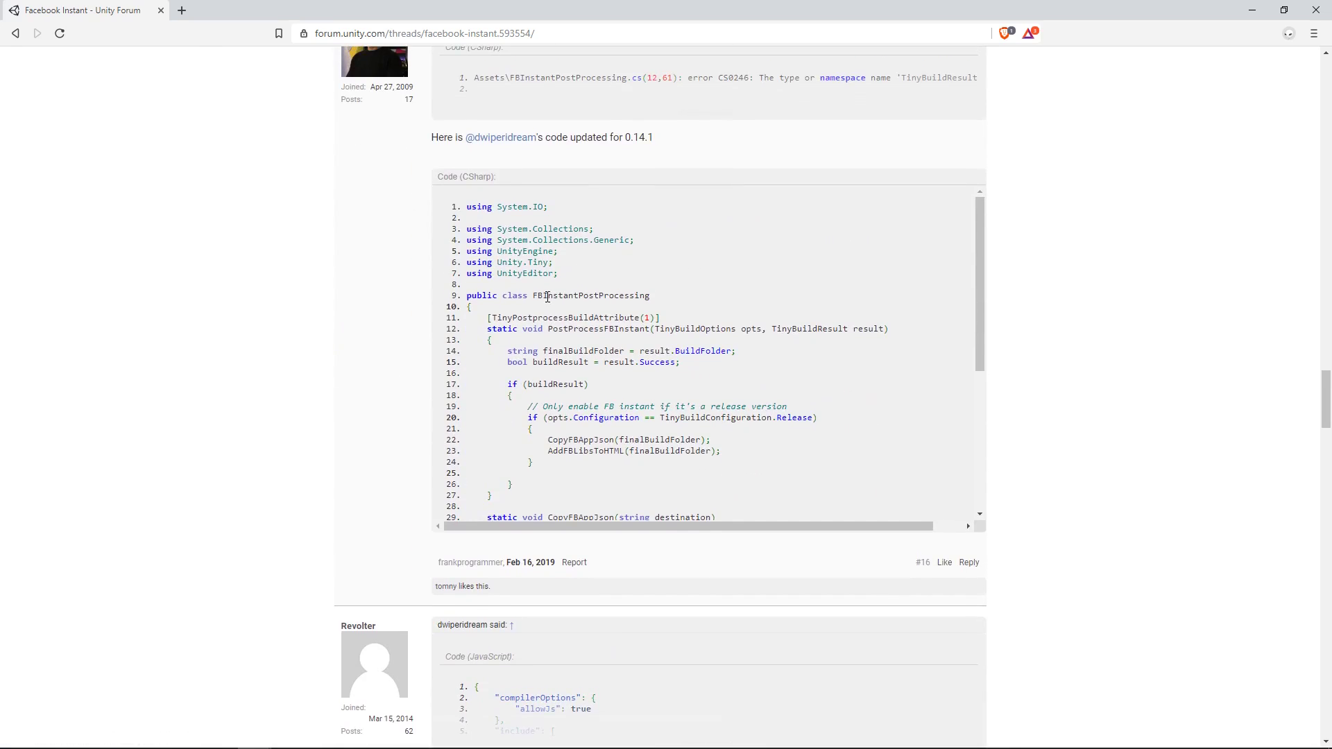
{"action": "left_click_drag", "start_coordinate": [548, 296], "coordinate": [656, 296]}
{"action": "left_click", "coordinate": [655, 297]}
Select and copy lines 1–50 of the 0.14.1-updated FBInstantPostProcessing code.
{"action": "left_click_drag", "start_coordinate": [467, 211], "coordinate": [535, 357]}
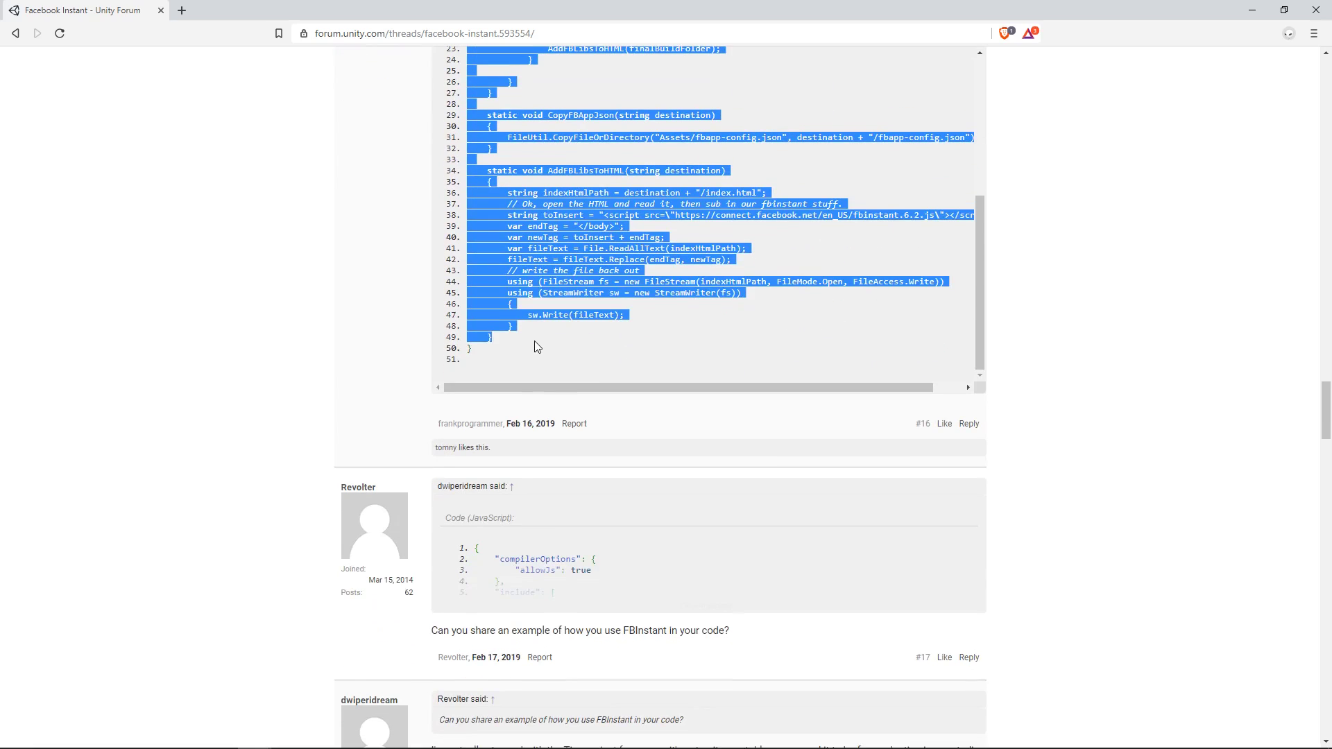
{"action": "scroll", "coordinate": [365, 309], "scroll_direction": "up", "scroll_amount": 3}
{"action": "scroll", "coordinate": [594, 377], "scroll_direction": "up", "scroll_amount": 4}
{"action": "left_click", "coordinate": [258, 641]}
Create a new C# script in Assets and name it FBInstantPostProcessing.
{"action": "key", "text": "alt+Tab"}
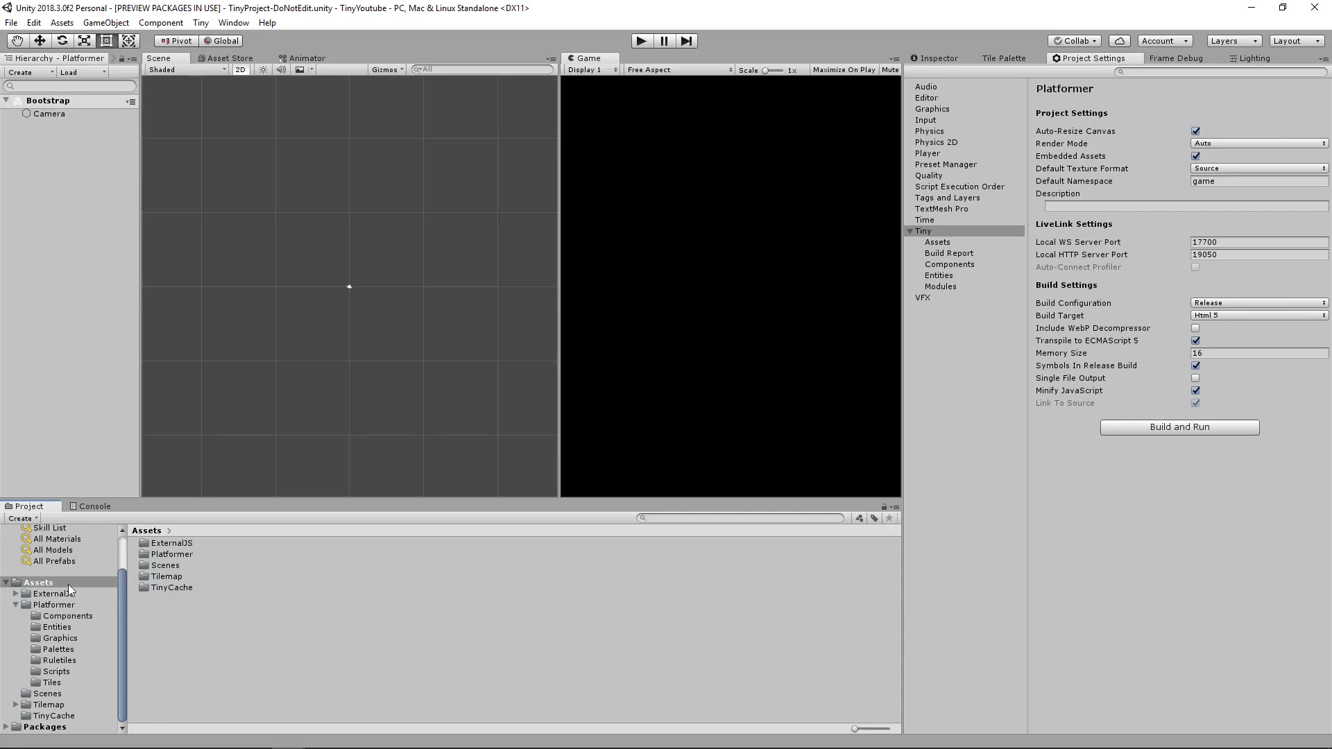
{"action": "left_click", "coordinate": [51, 582]}
{"action": "right_click", "coordinate": [177, 630]}
{"action": "mouse_move", "coordinate": [277, 307]}
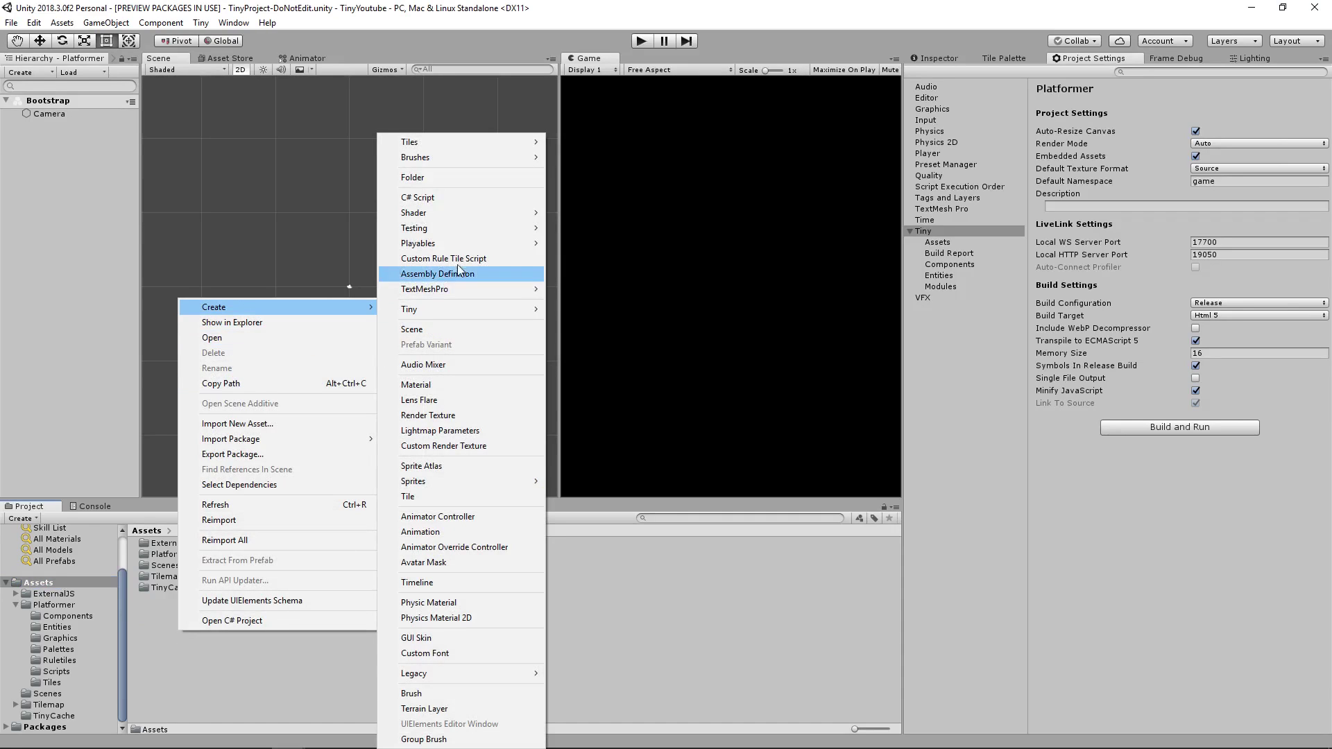
{"action": "left_click", "coordinate": [459, 198]}
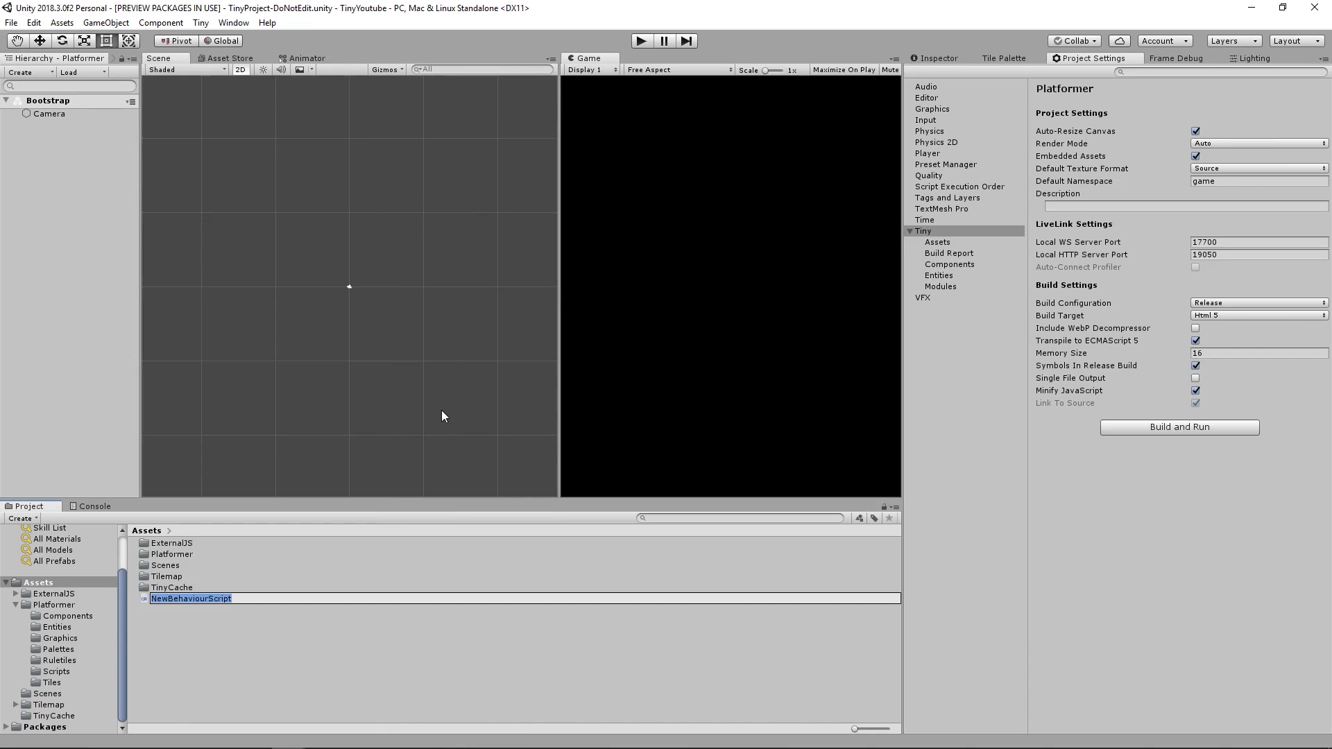
{"action": "type", "text": "FBInstantPostProcessing"}
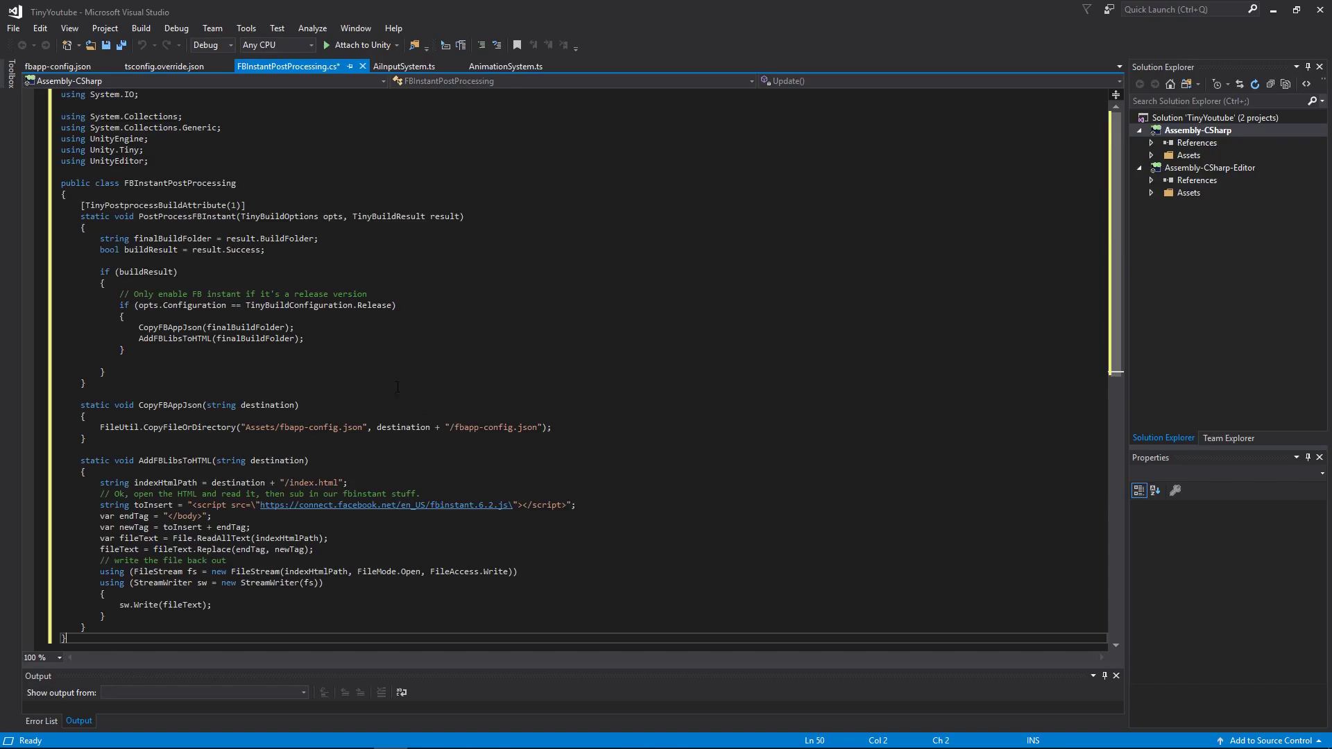
Save the pasted FBInstantPostProcessing.cs script.
{"action": "key", "text": "ctrl+s"}
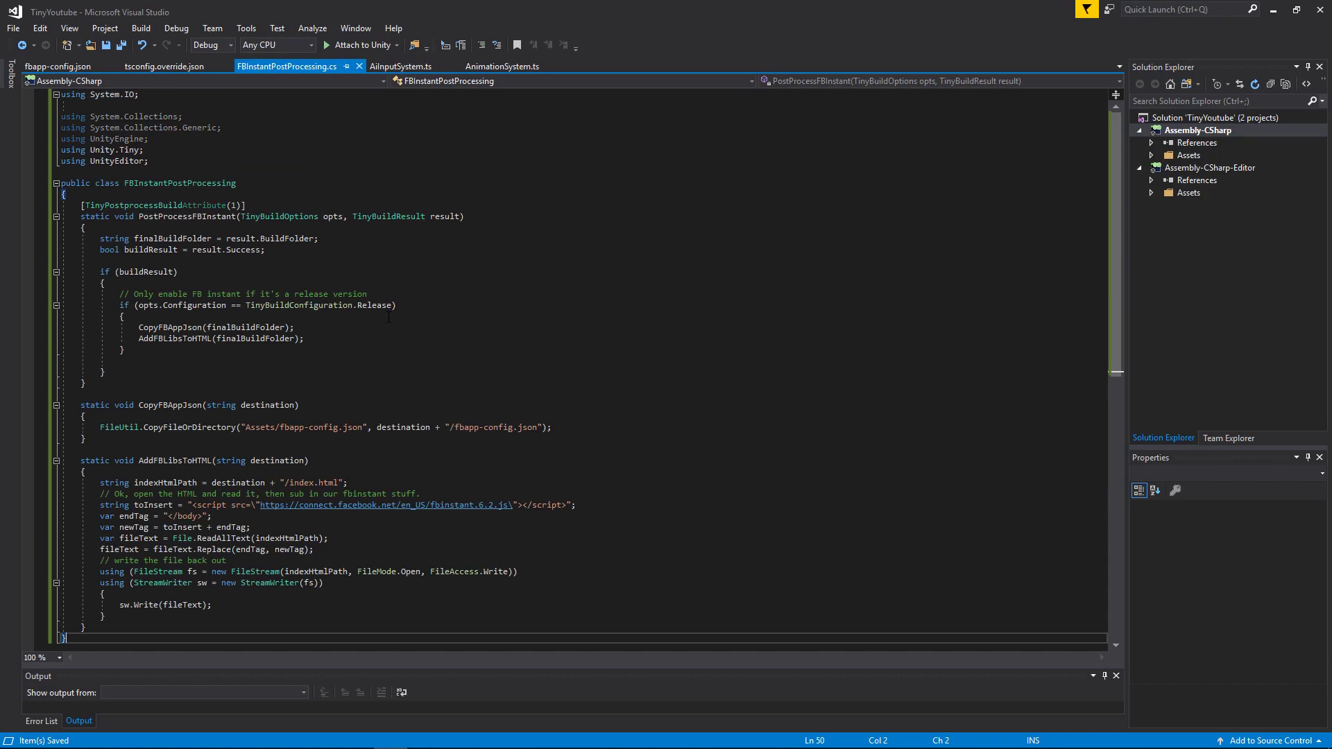
{"action": "scroll", "coordinate": [433, 359], "scroll_direction": "down", "scroll_amount": 2}
{"action": "scroll", "coordinate": [441, 367], "scroll_direction": "up", "scroll_amount": 2}
{"action": "scroll", "coordinate": [442, 366], "scroll_direction": "down", "scroll_amount": 2}
{"action": "scroll", "coordinate": [442, 366], "scroll_direction": "up", "scroll_amount": 1}
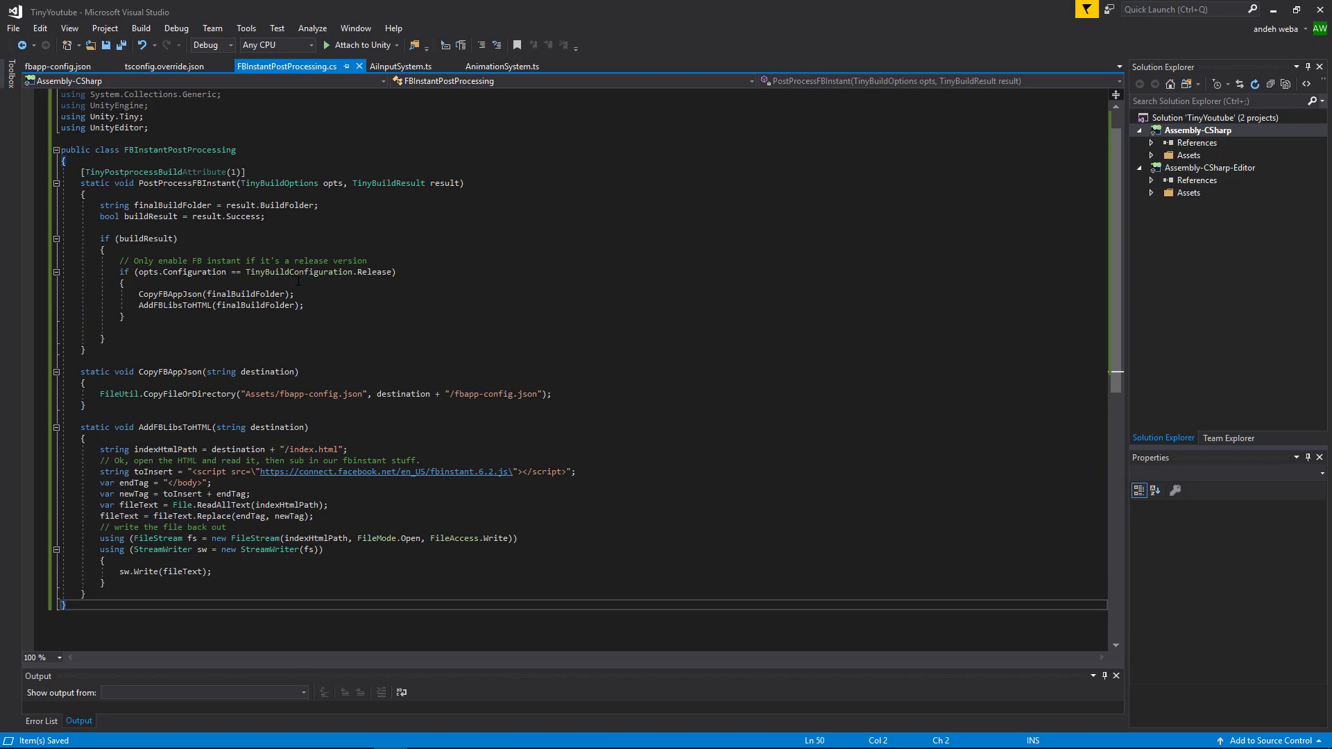
Review the TinyBuildConfiguration Release check and its CopyFBAppJson and AddFBLibsToHTML calls.
{"action": "double_click", "coordinate": [283, 272]}
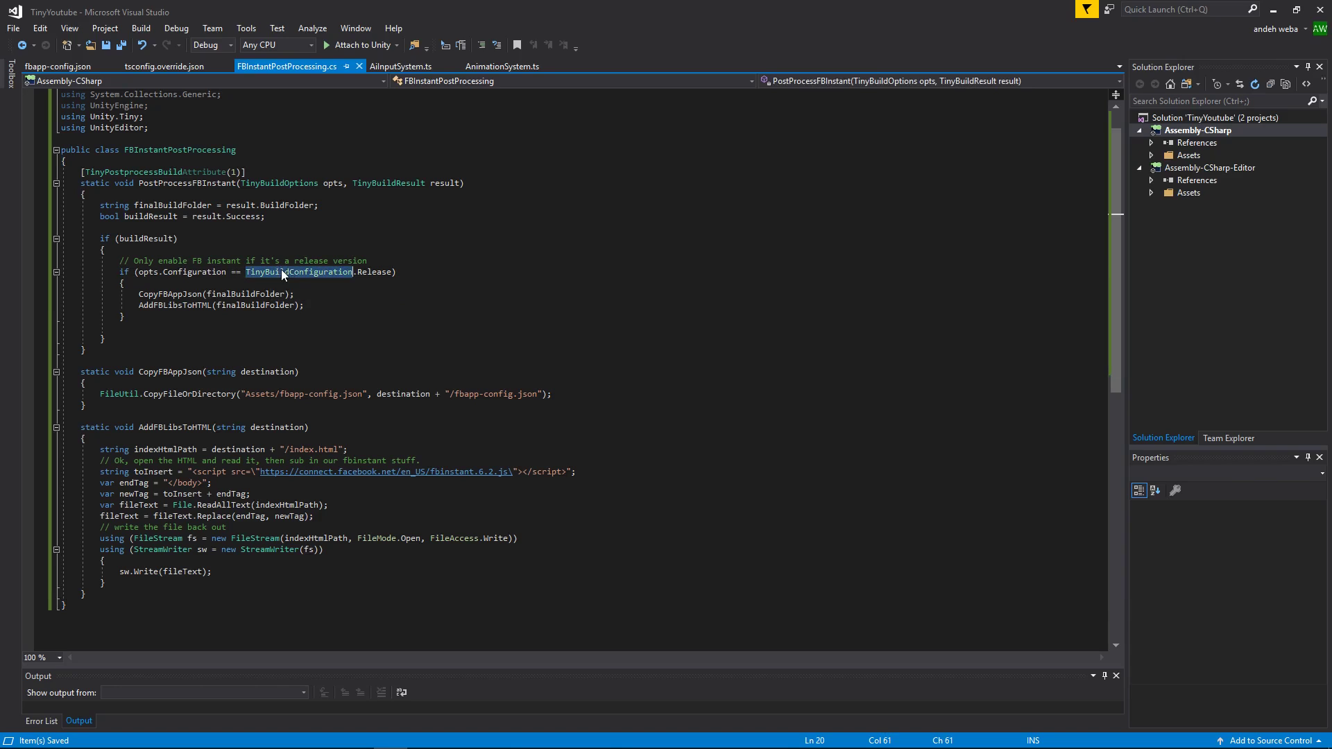
{"action": "double_click", "coordinate": [373, 271]}
{"action": "key", "text": "Down"}
{"action": "key", "text": "Down"}
{"action": "key", "text": "Home"}
{"action": "key", "text": "shift+Right"}
{"action": "key", "text": "shift+Right"}
{"action": "key", "text": "shift+Right"}
{"action": "key", "text": "shift+Right"}
{"action": "key", "text": "shift+Right"}
{"action": "key", "text": "shift+Right"}
{"action": "key", "text": "shift+Right"}
{"action": "key", "text": "shift+Right"}
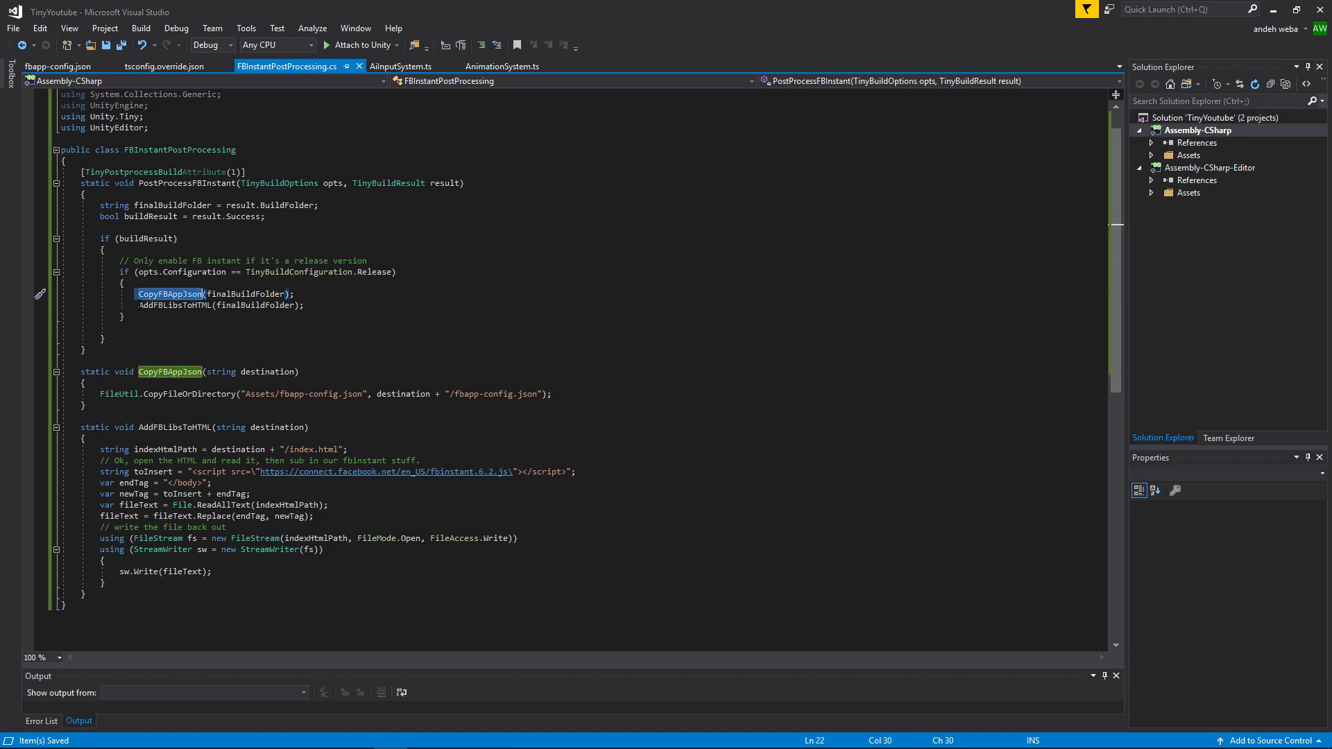
{"action": "left_click_drag", "start_coordinate": [139, 306], "coordinate": [214, 307]}
{"action": "key", "text": "alt+Tab"}
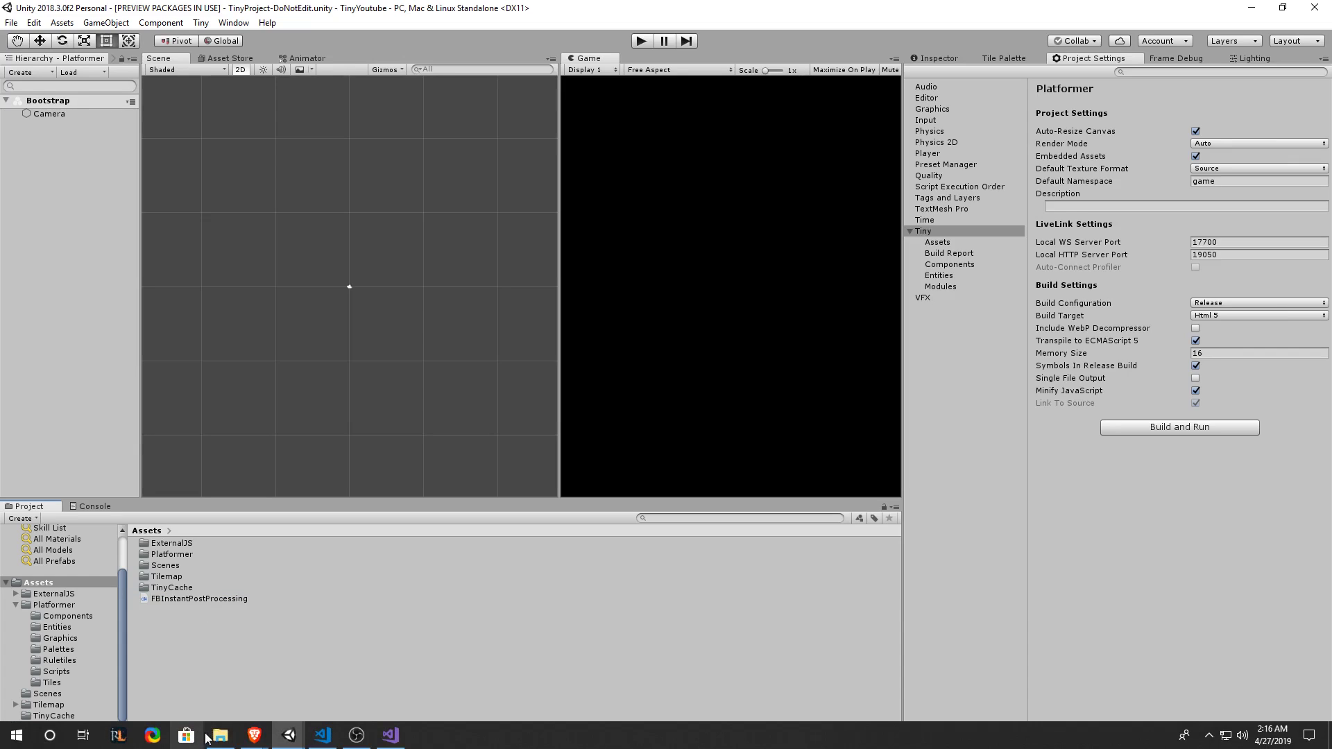
{"action": "mouse_move", "coordinate": [254, 735]}
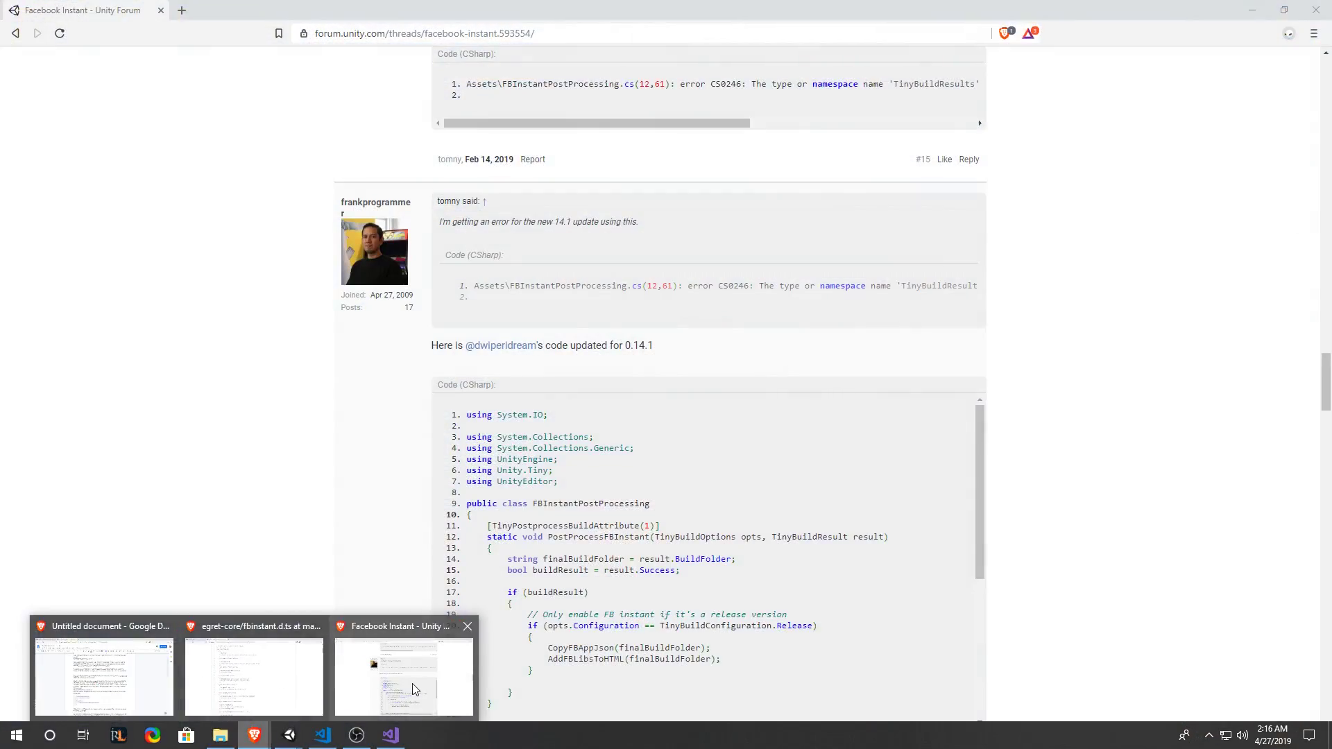
Follow the forum thread's GitHub link to the egret-core fbinstant.d.ts typings file.
{"action": "left_click", "coordinate": [402, 676]}
{"action": "scroll", "coordinate": [385, 395], "scroll_direction": "down", "scroll_amount": 5}
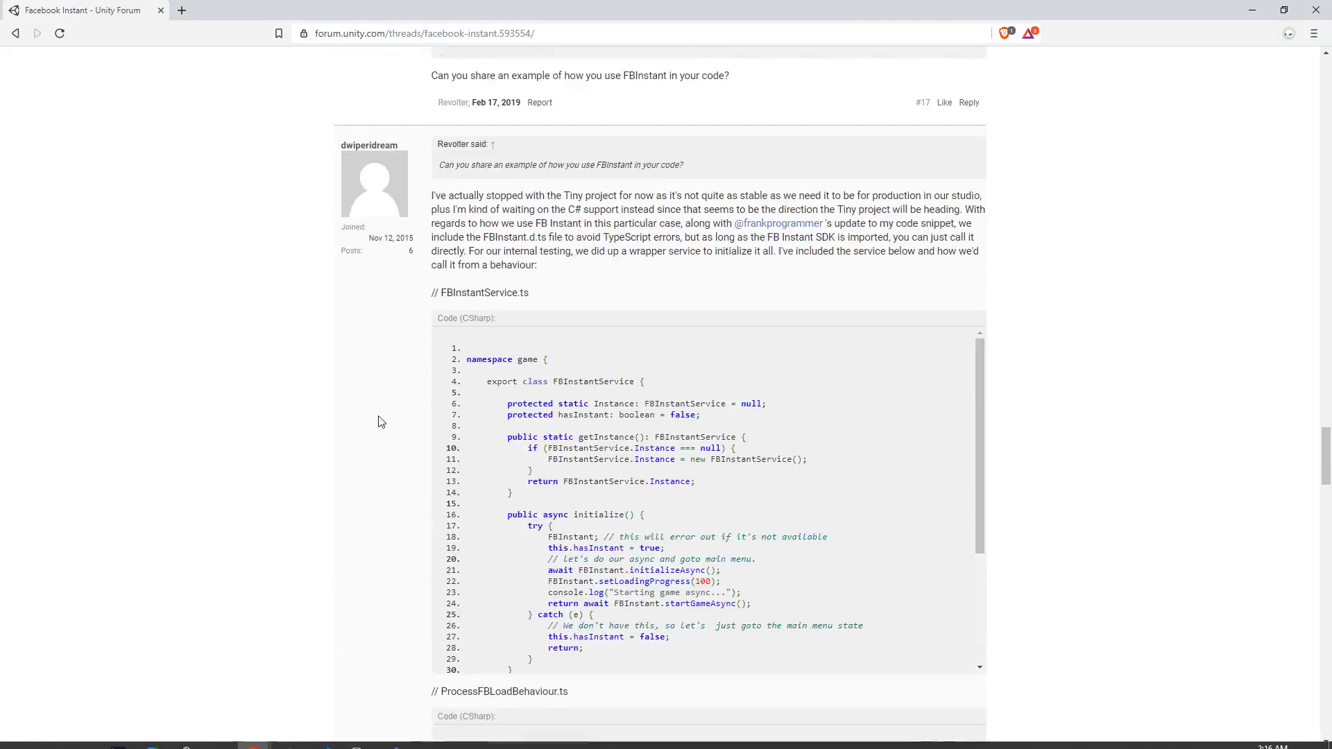
{"action": "scroll", "coordinate": [375, 444], "scroll_direction": "down", "scroll_amount": 5}
{"action": "scroll", "coordinate": [367, 468], "scroll_direction": "down", "scroll_amount": 10}
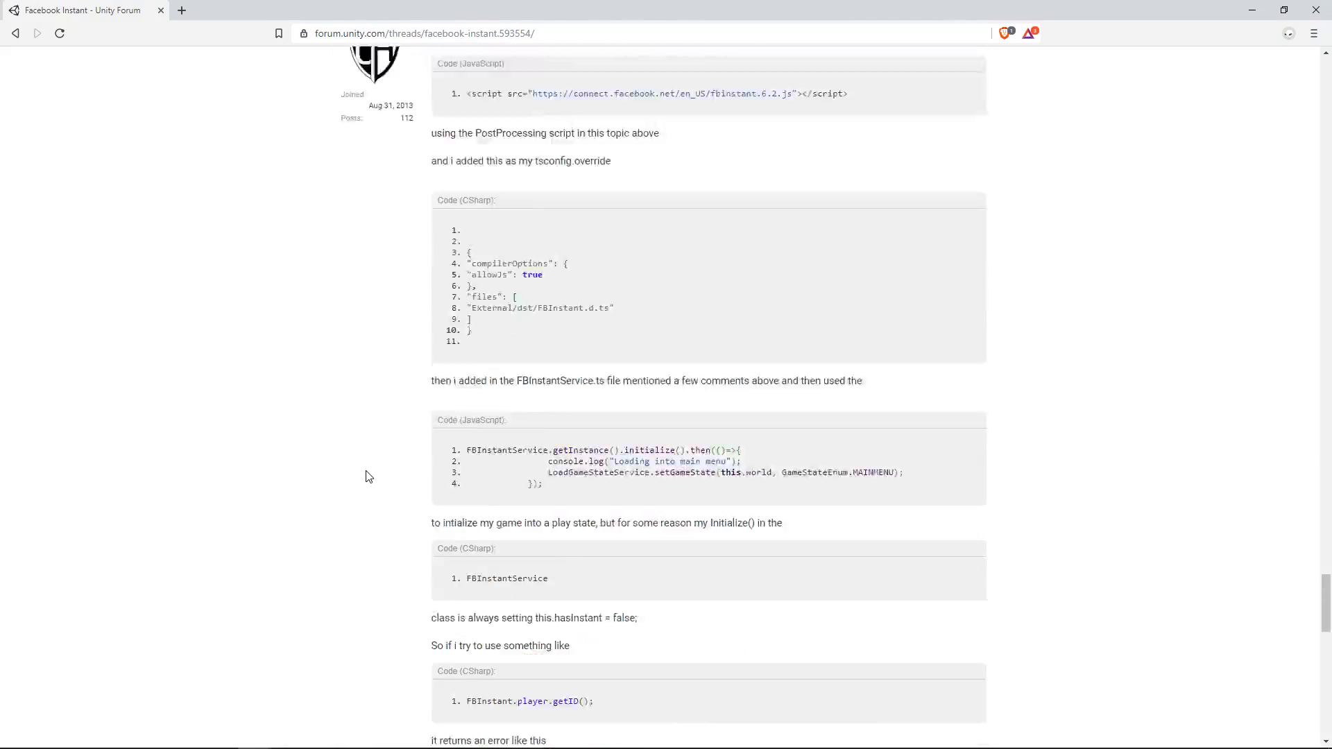
{"action": "scroll", "coordinate": [367, 474], "scroll_direction": "up", "scroll_amount": 9}
{"action": "scroll", "coordinate": [368, 476], "scroll_direction": "up", "scroll_amount": 3}
{"action": "scroll", "coordinate": [368, 477], "scroll_direction": "down", "scroll_amount": 3}
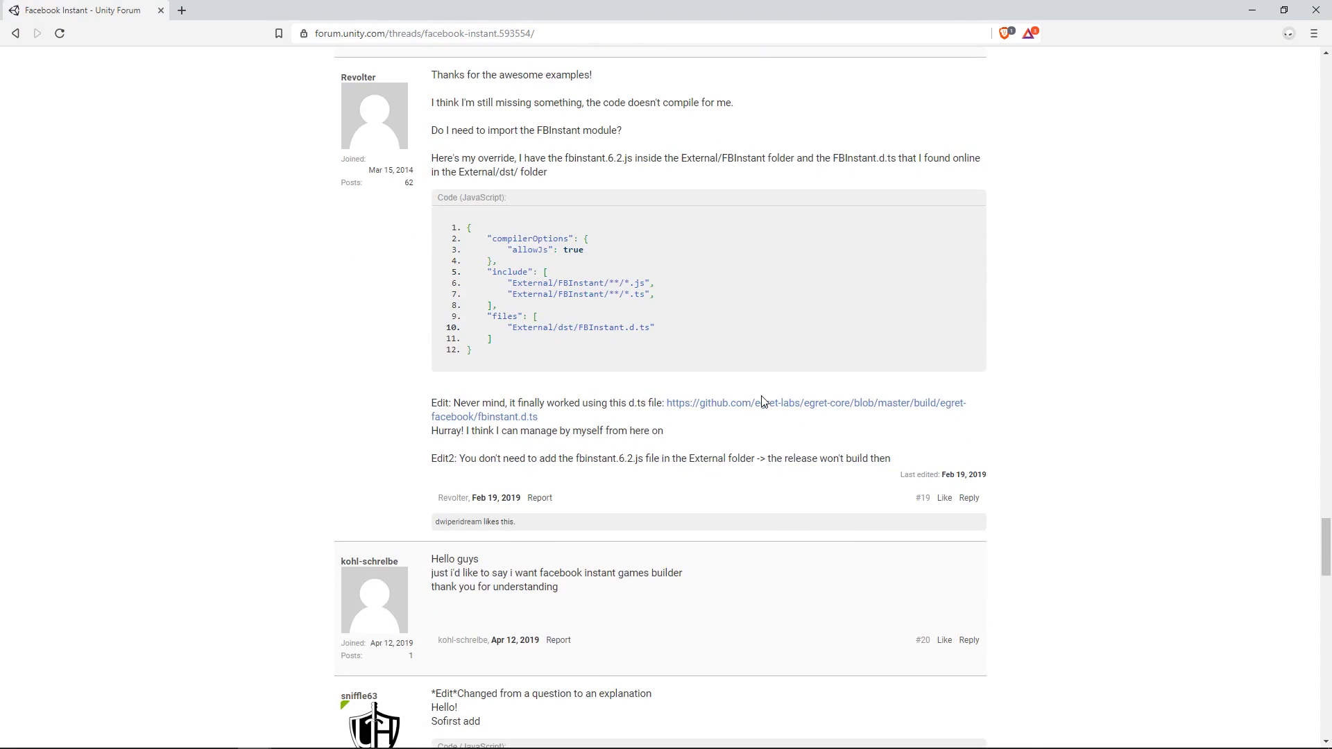
{"action": "left_click", "coordinate": [757, 409]}
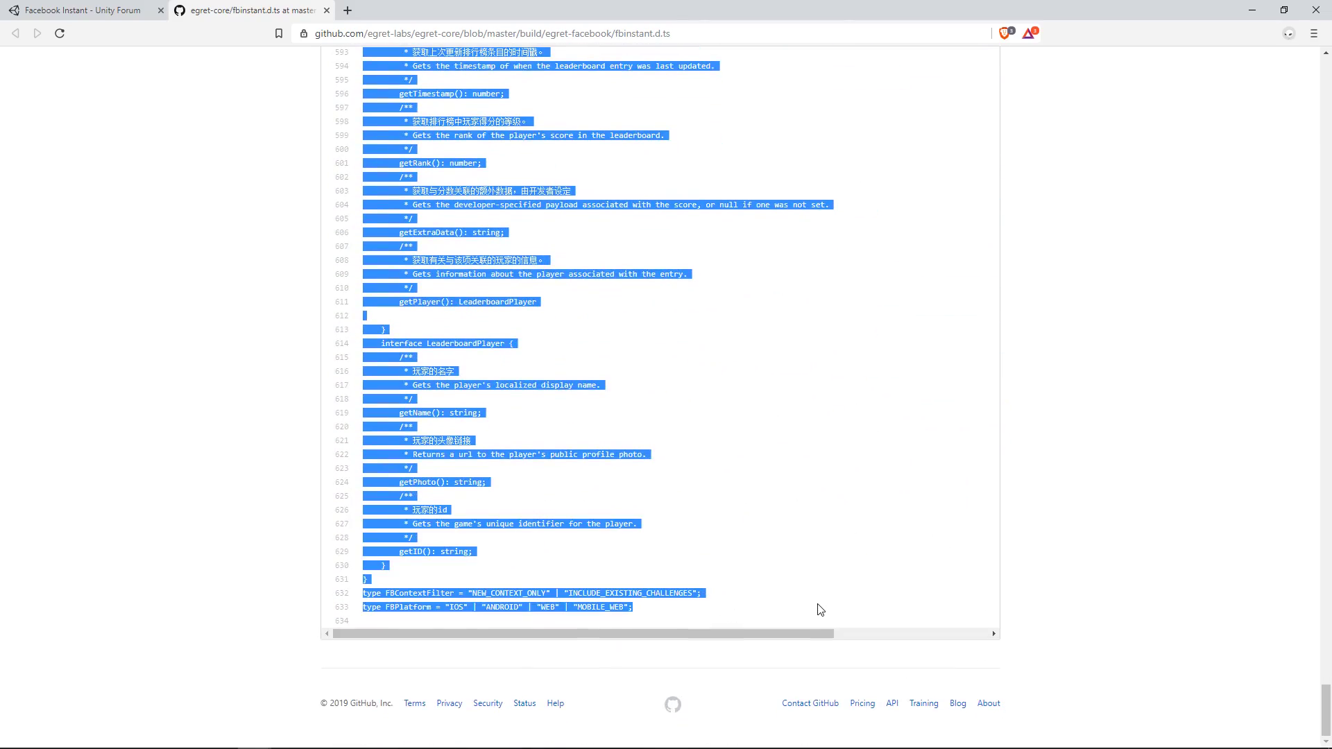
Paste the copied fbinstant.d.ts typings into a new untitled Visual Studio Code file.
{"action": "left_click", "coordinate": [391, 738]}
{"action": "left_click", "coordinate": [36, 13]}
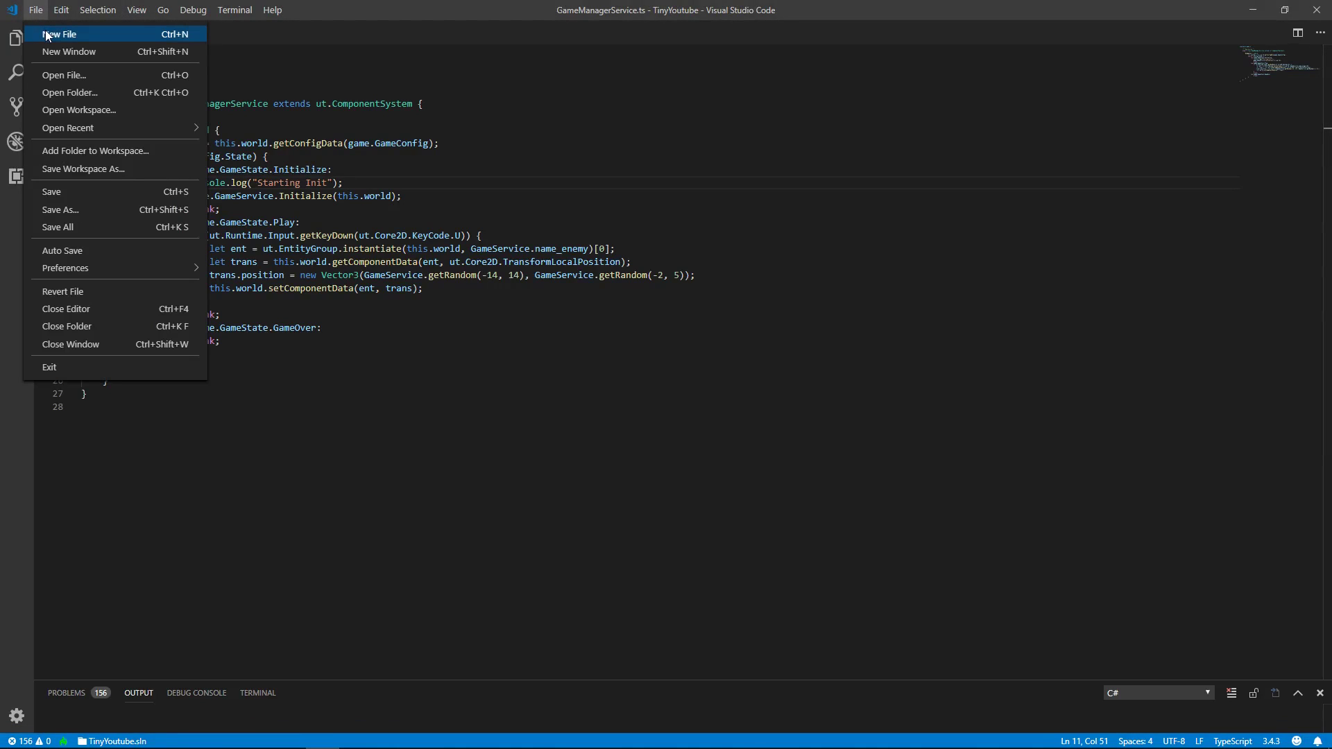
{"action": "left_click", "coordinate": [47, 35]}
{"action": "key", "text": "ctrl+v"}
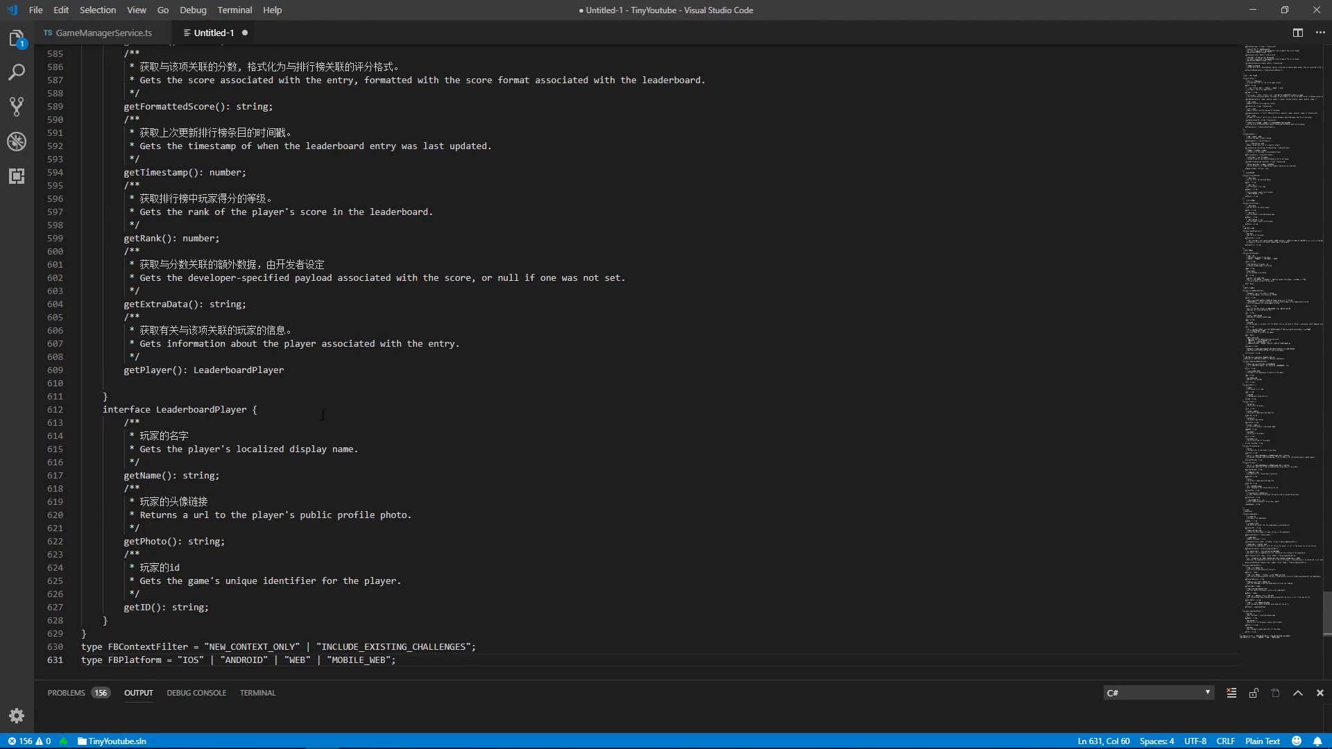
{"action": "left_click", "coordinate": [230, 739]}
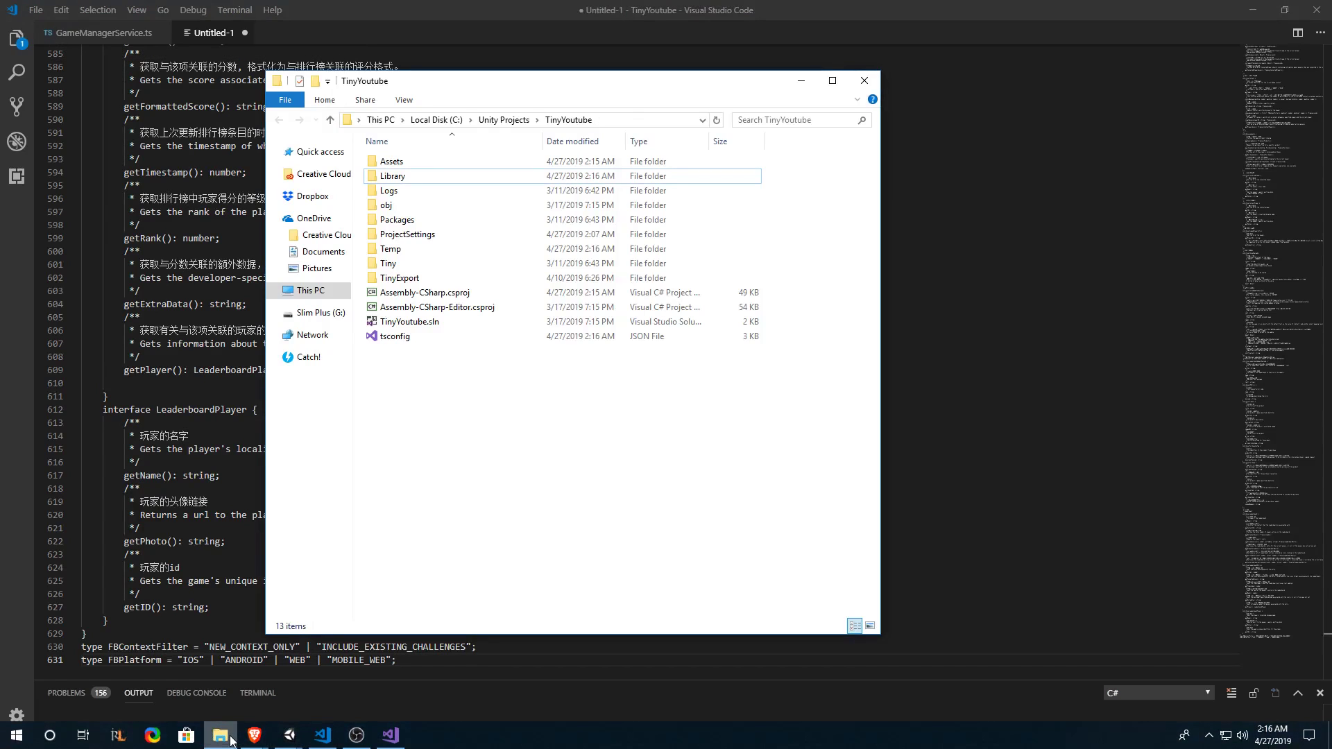
Reveal the Unity project's Assets folder in File Explorer.
{"action": "left_click", "coordinate": [290, 742]}
{"action": "left_click", "coordinate": [364, 669]}
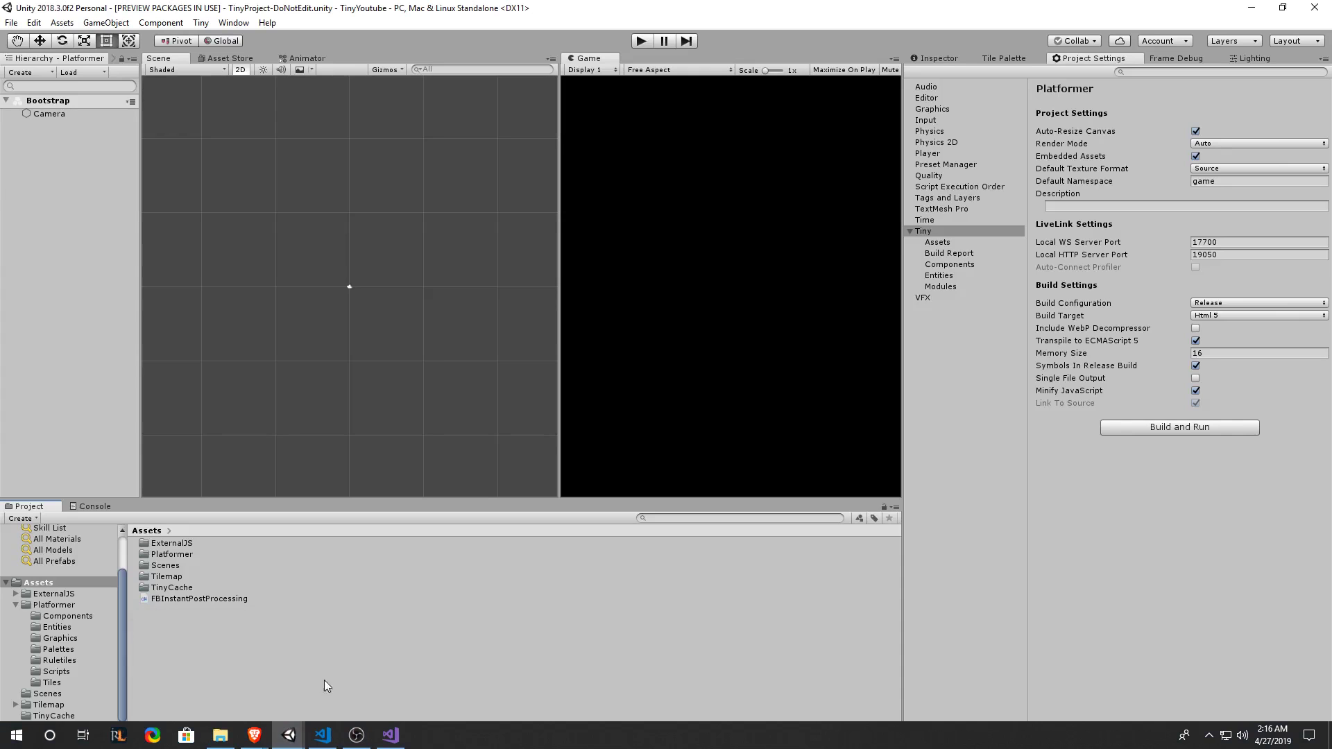
{"action": "left_click", "coordinate": [40, 585]}
{"action": "right_click", "coordinate": [37, 587]}
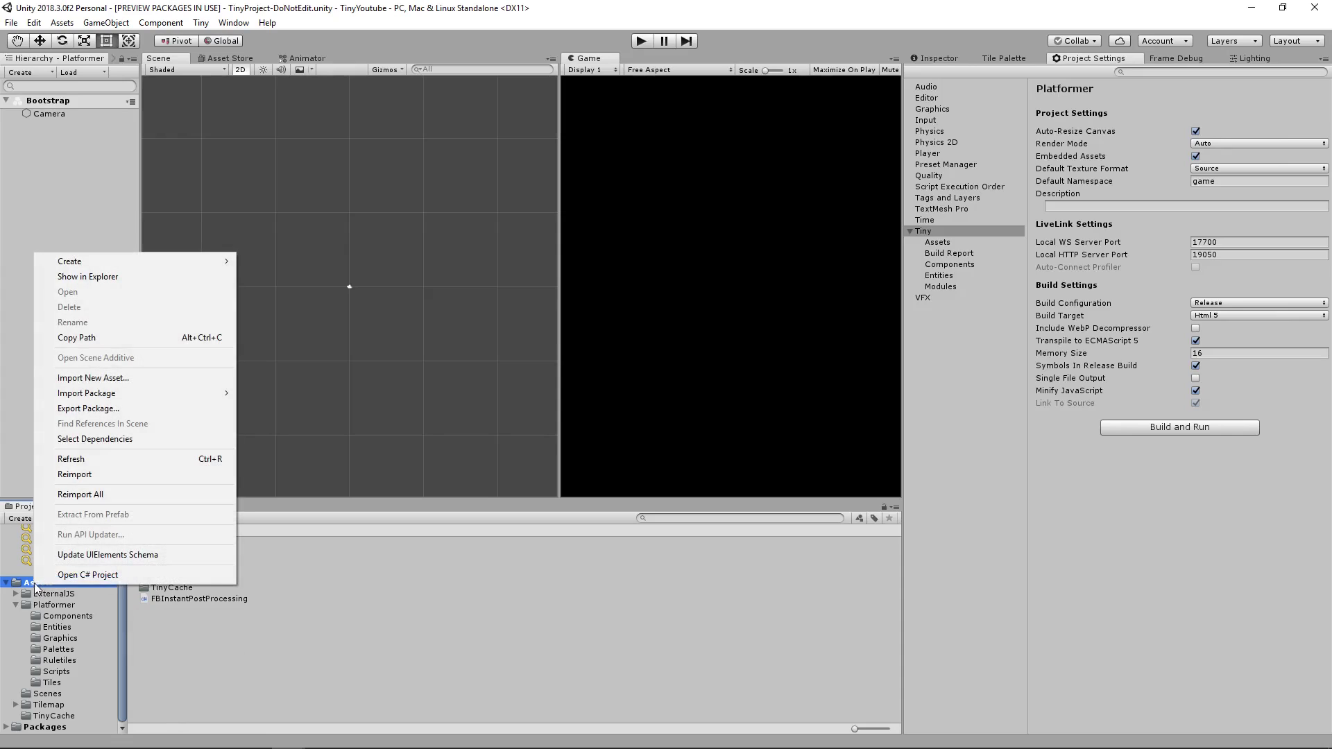
{"action": "left_click", "coordinate": [115, 277]}
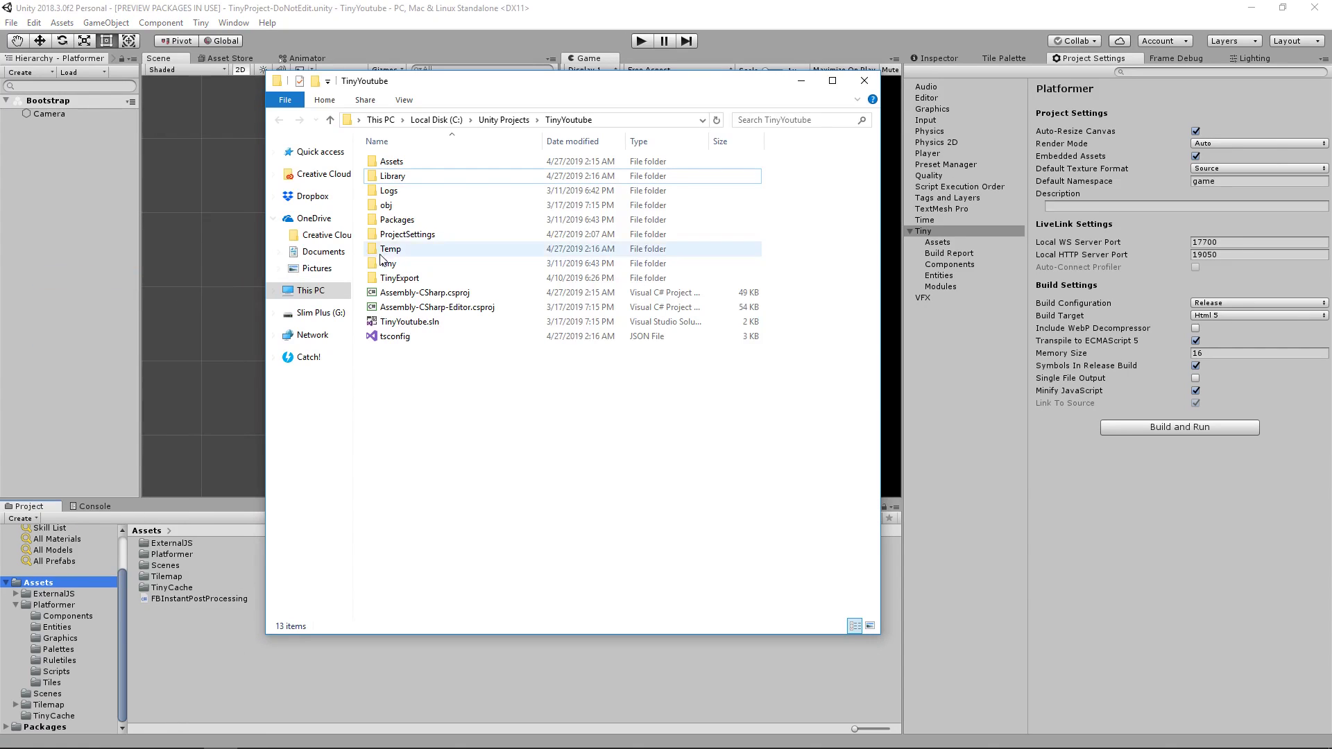
Create an External folder in the project root with a dst folder inside it.
{"action": "right_click", "coordinate": [437, 420]}
{"action": "left_click", "coordinate": [612, 631]}
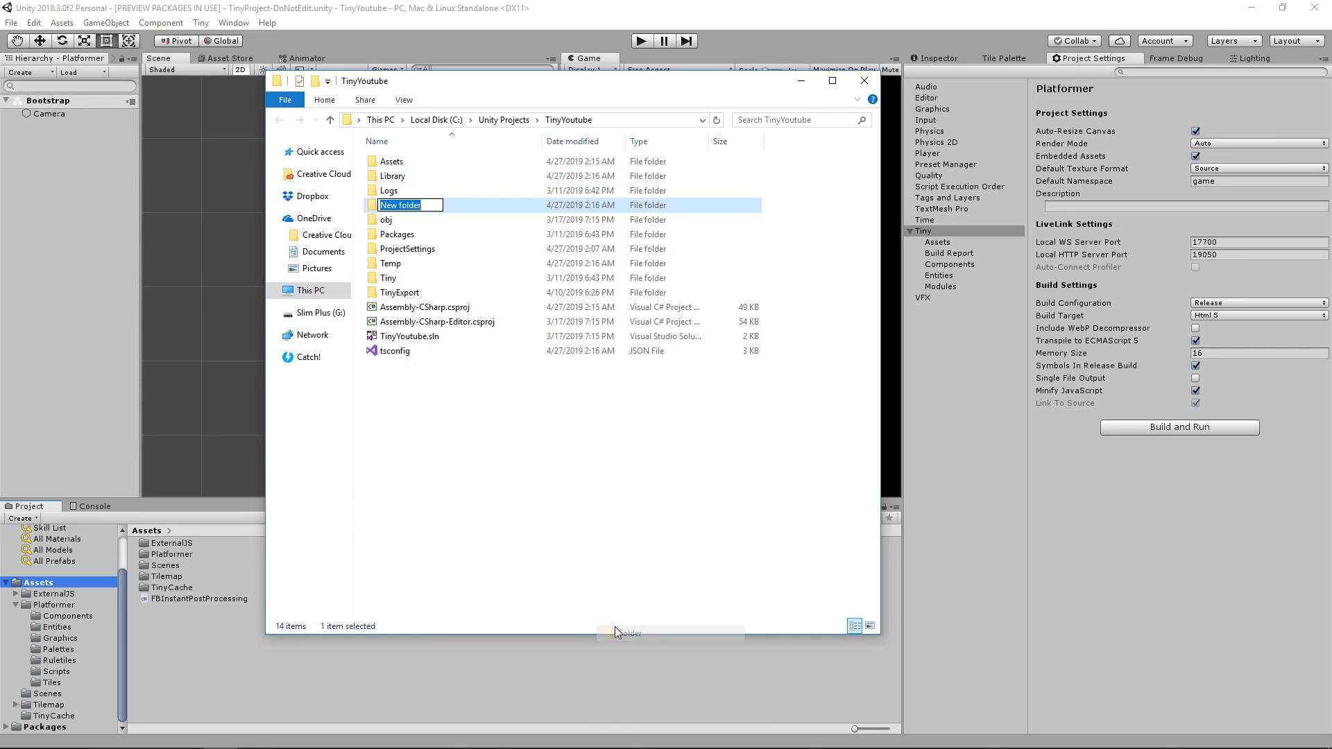
{"action": "type", "text": "External"}
{"action": "key", "text": "Return"}
{"action": "key", "text": "Return"}
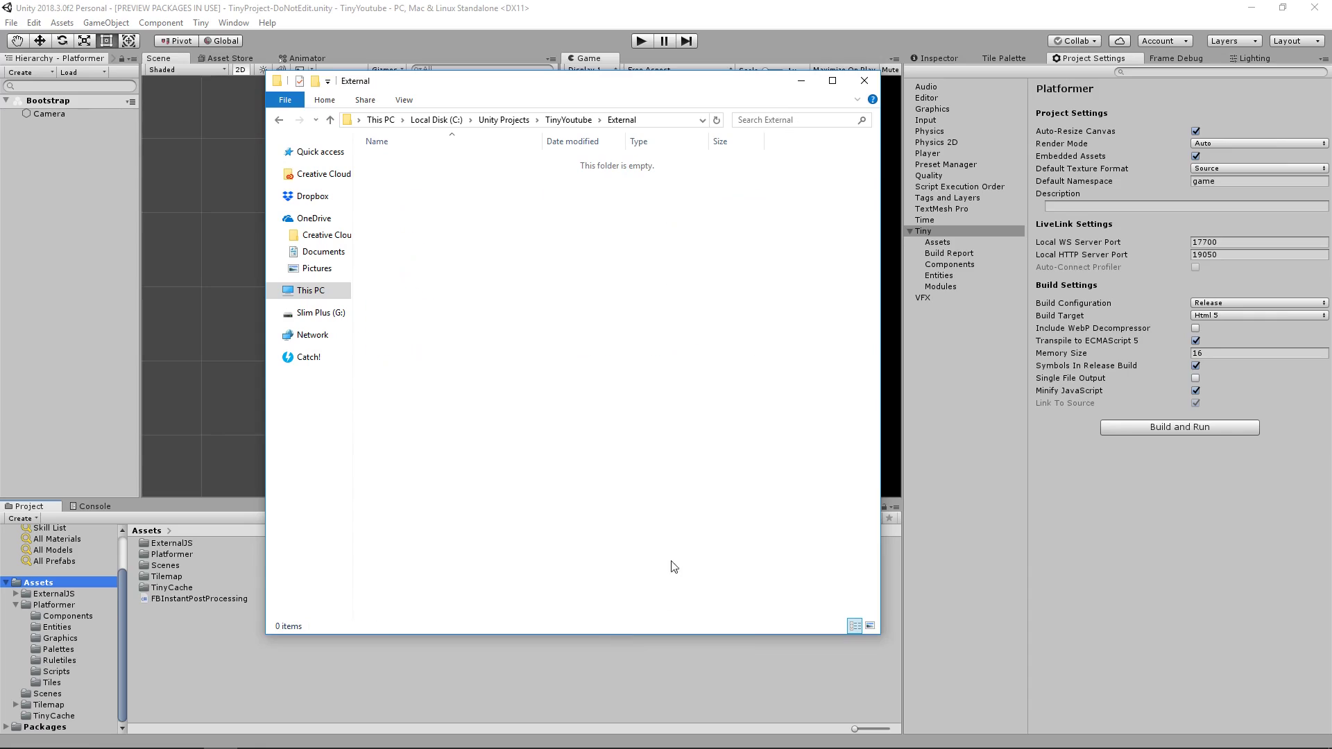
{"action": "right_click", "coordinate": [540, 379]}
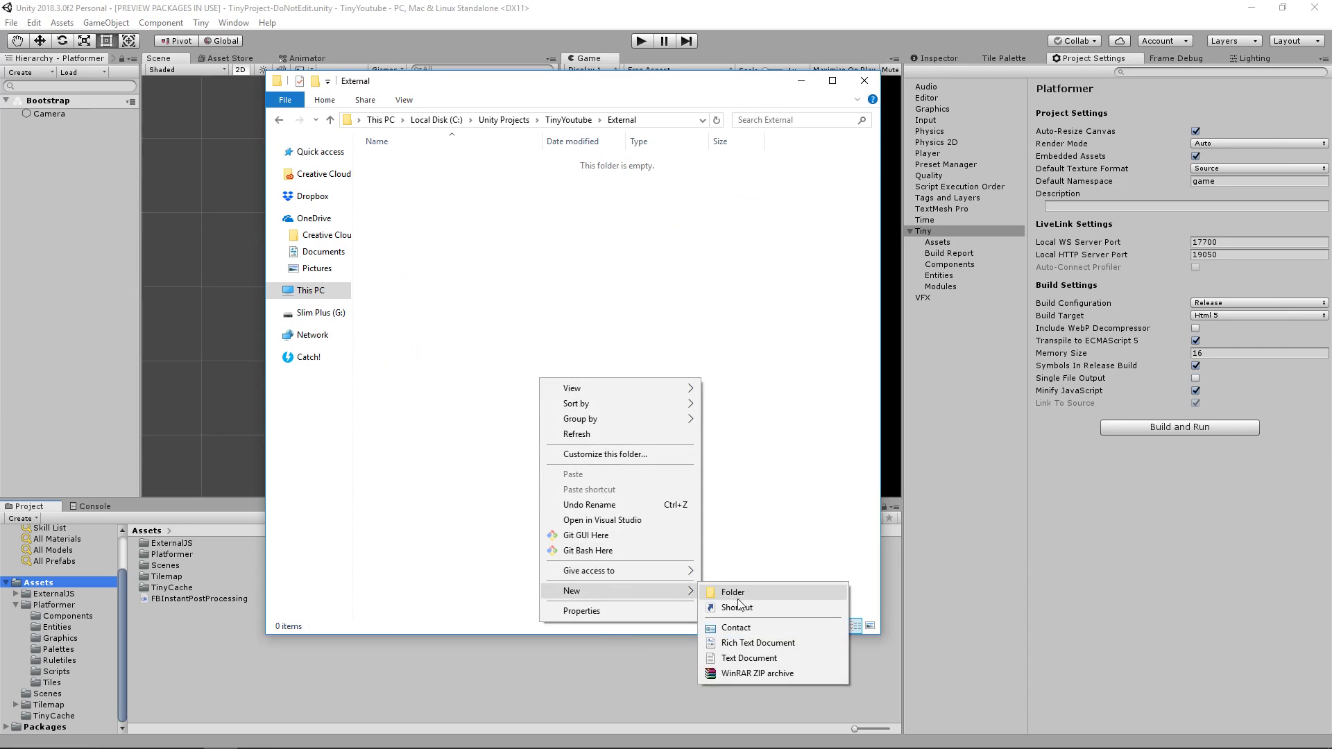
{"action": "left_click", "coordinate": [741, 595]}
{"action": "type", "text": "dst"}
{"action": "key", "text": "Return"}
{"action": "key", "text": "Return"}
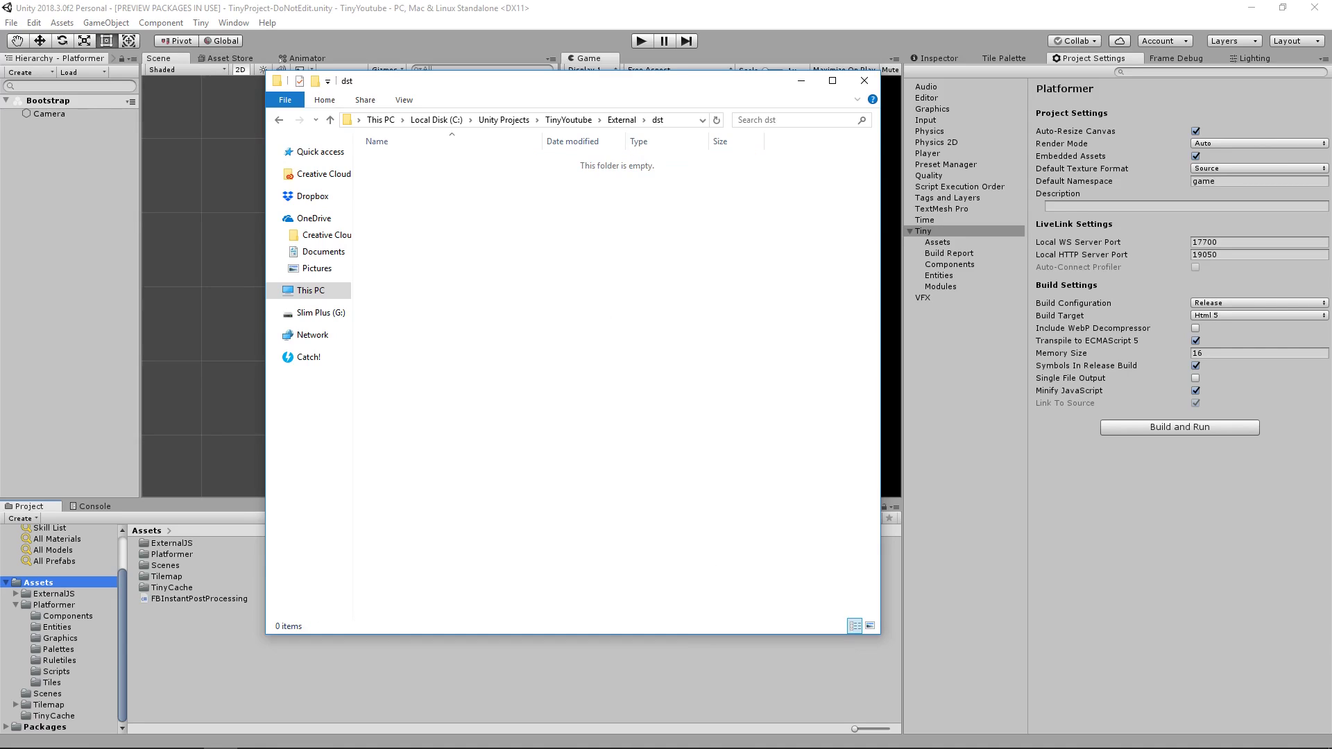
Set up saving the typings as FBInstant.d.ts in TinyYoutube/External/dst with type All Files.
{"action": "left_click", "coordinate": [323, 735]}
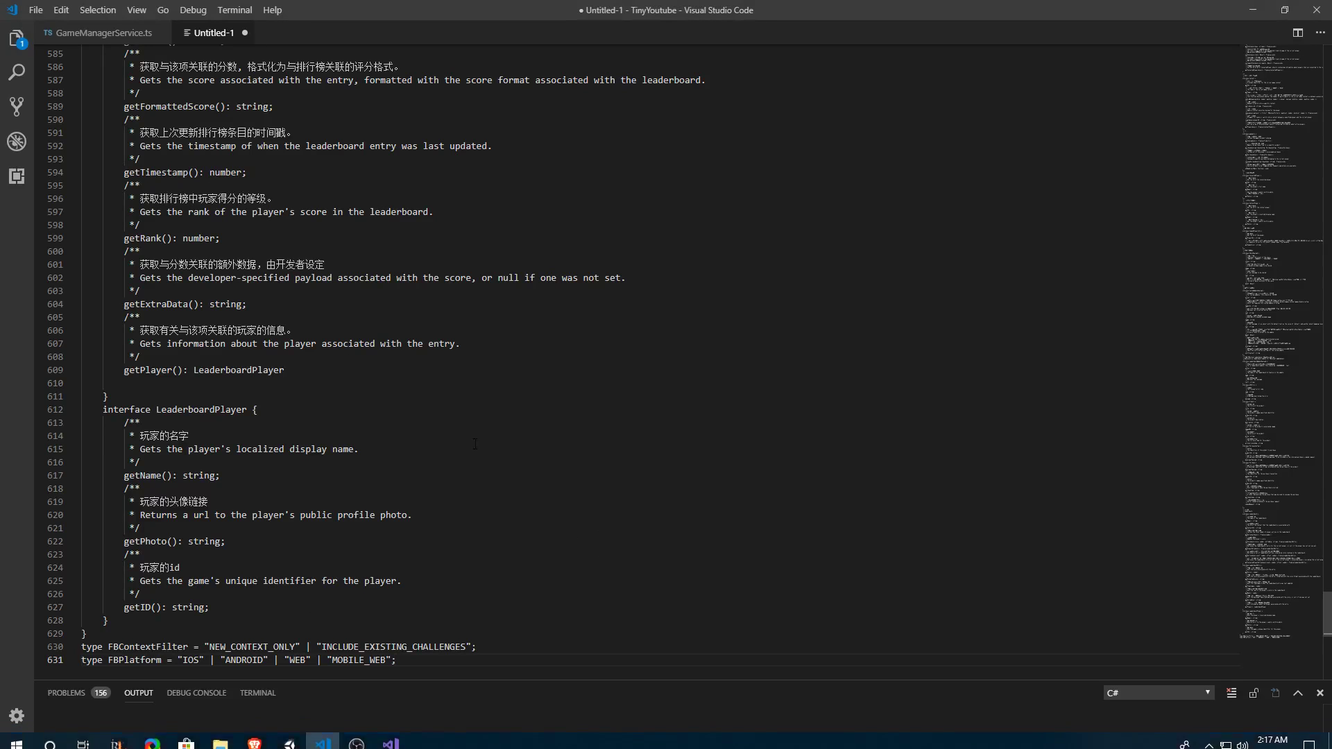
{"action": "left_click", "coordinate": [38, 12]}
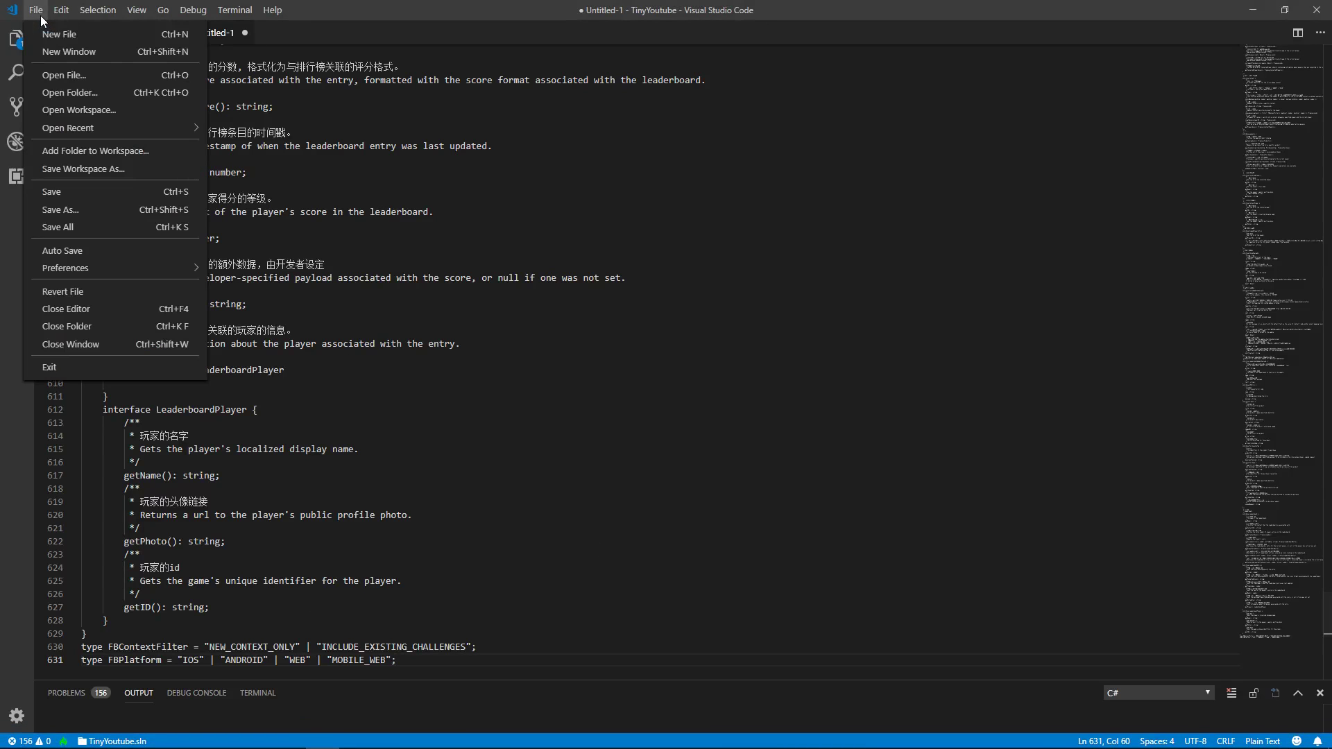
{"action": "left_click", "coordinate": [77, 209]}
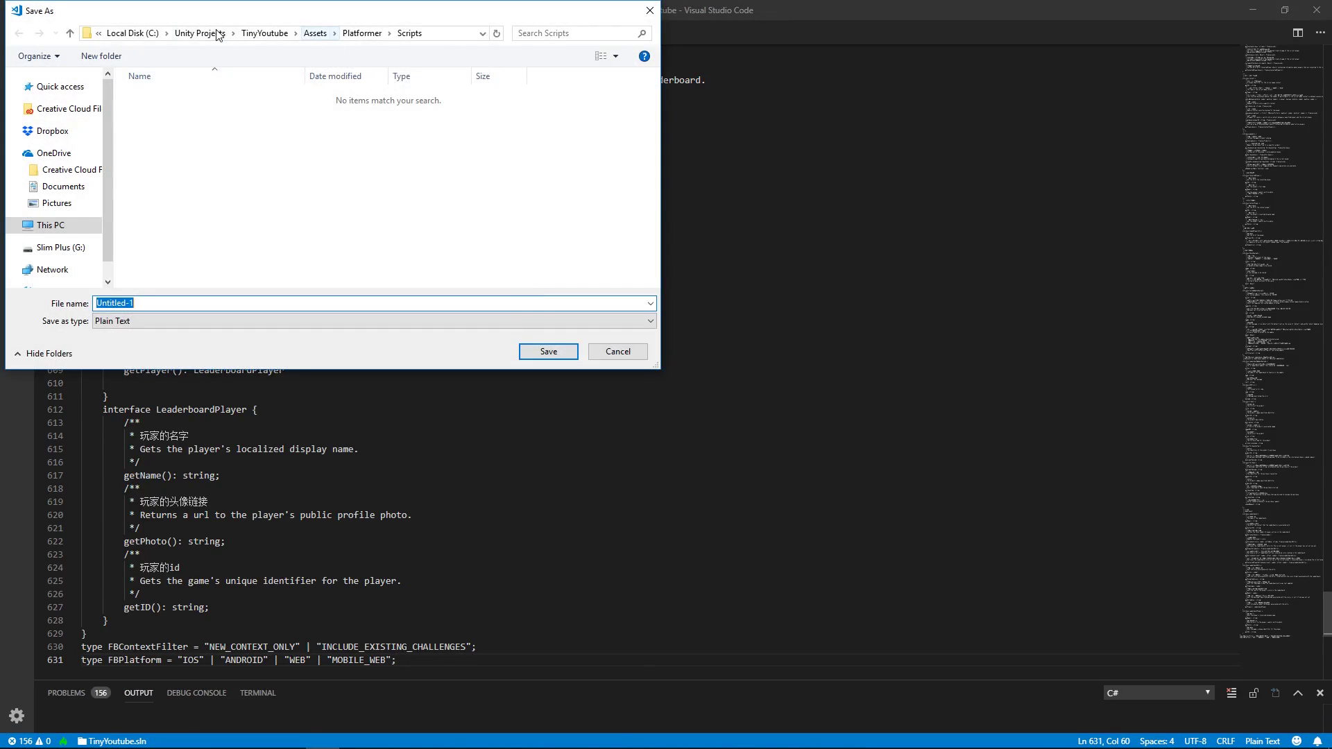
{"action": "left_click", "coordinate": [258, 34]}
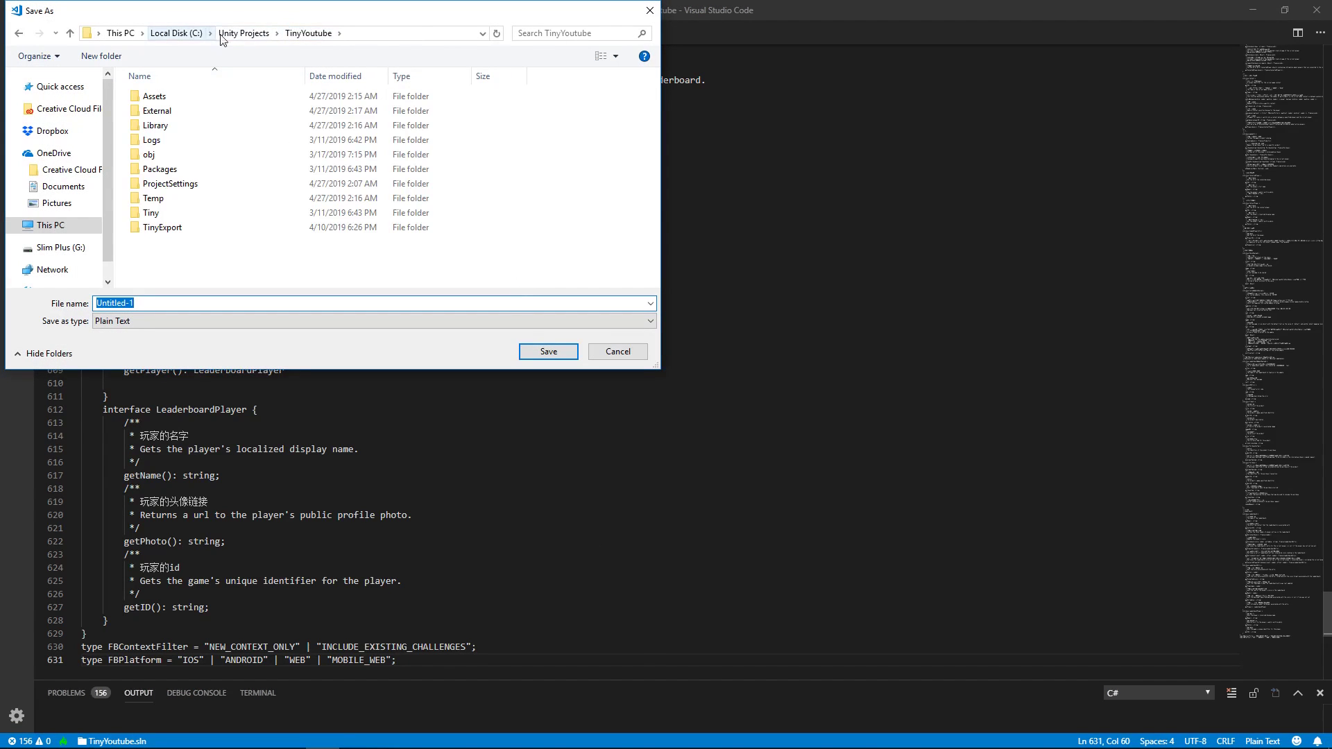
{"action": "double_click", "coordinate": [175, 109]}
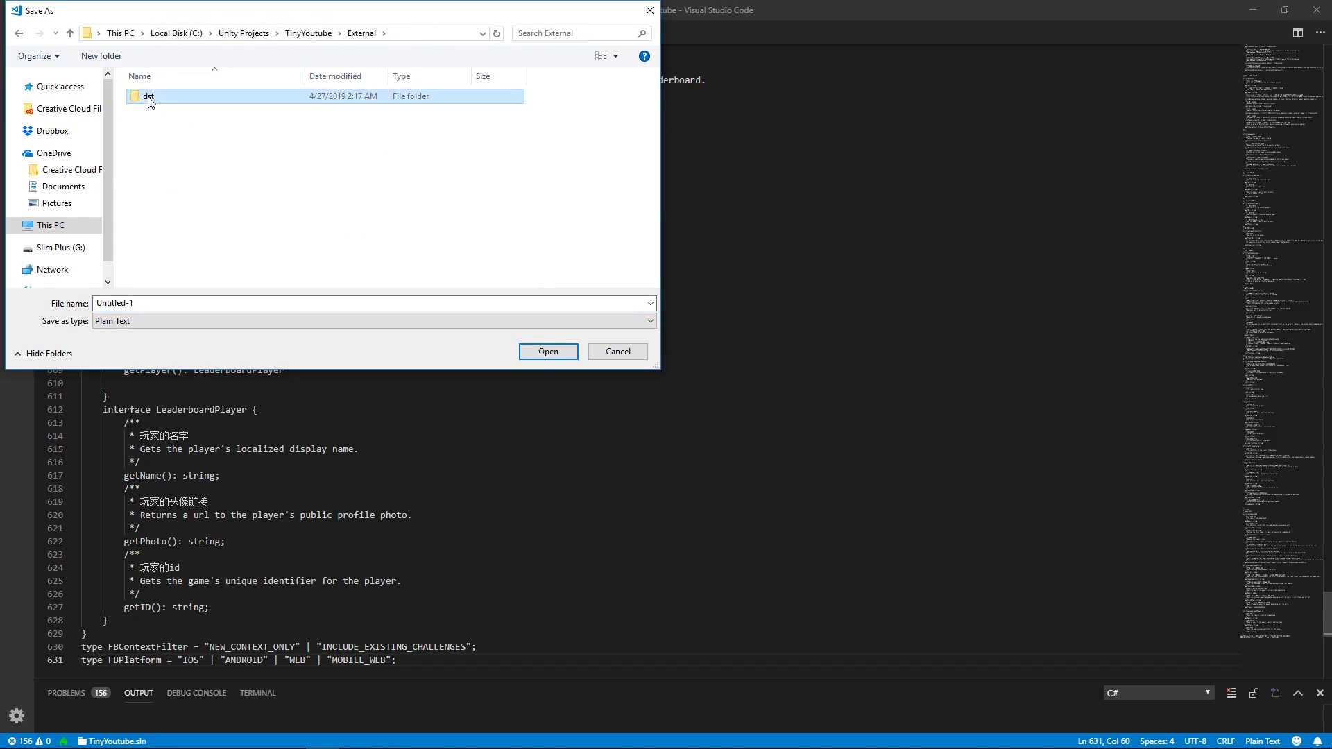
{"action": "left_click", "coordinate": [161, 303]}
{"action": "type", "text": "FBInstant.d.ts"}
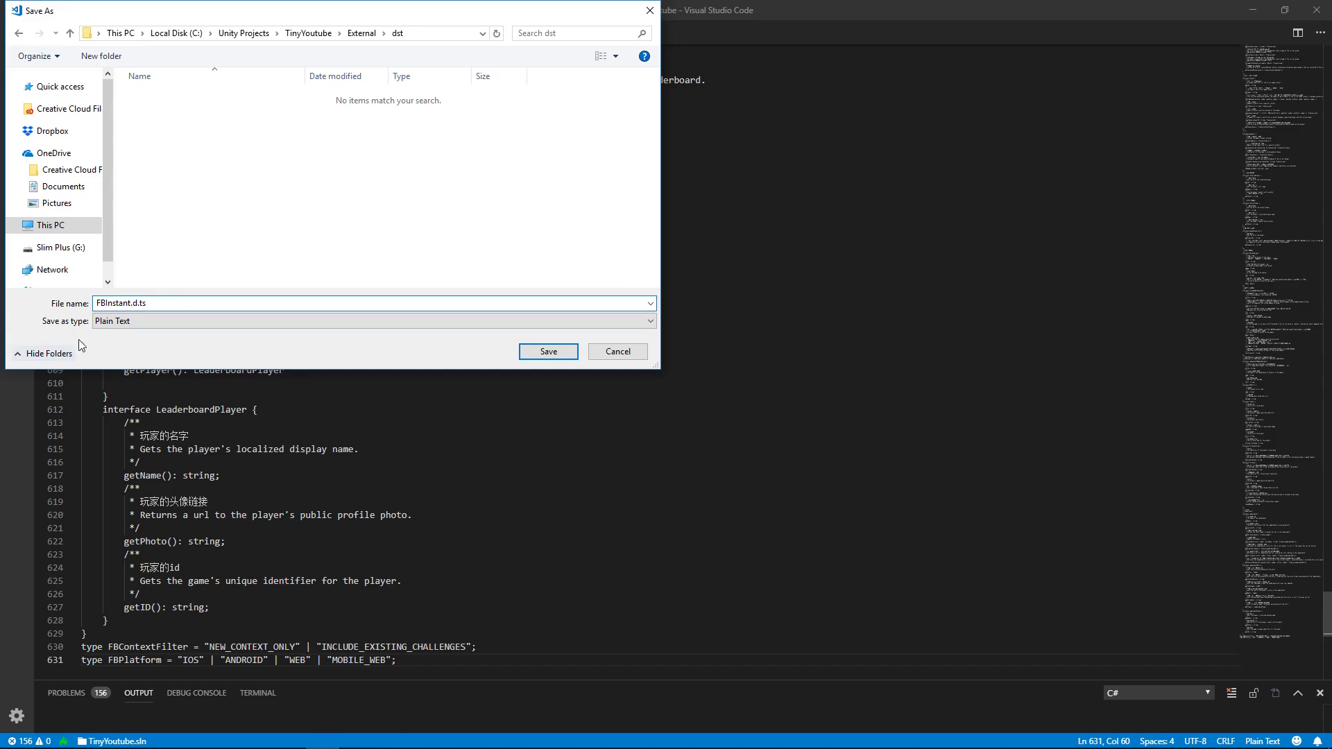
{"action": "left_click", "coordinate": [118, 329]}
{"action": "left_click", "coordinate": [109, 335]}
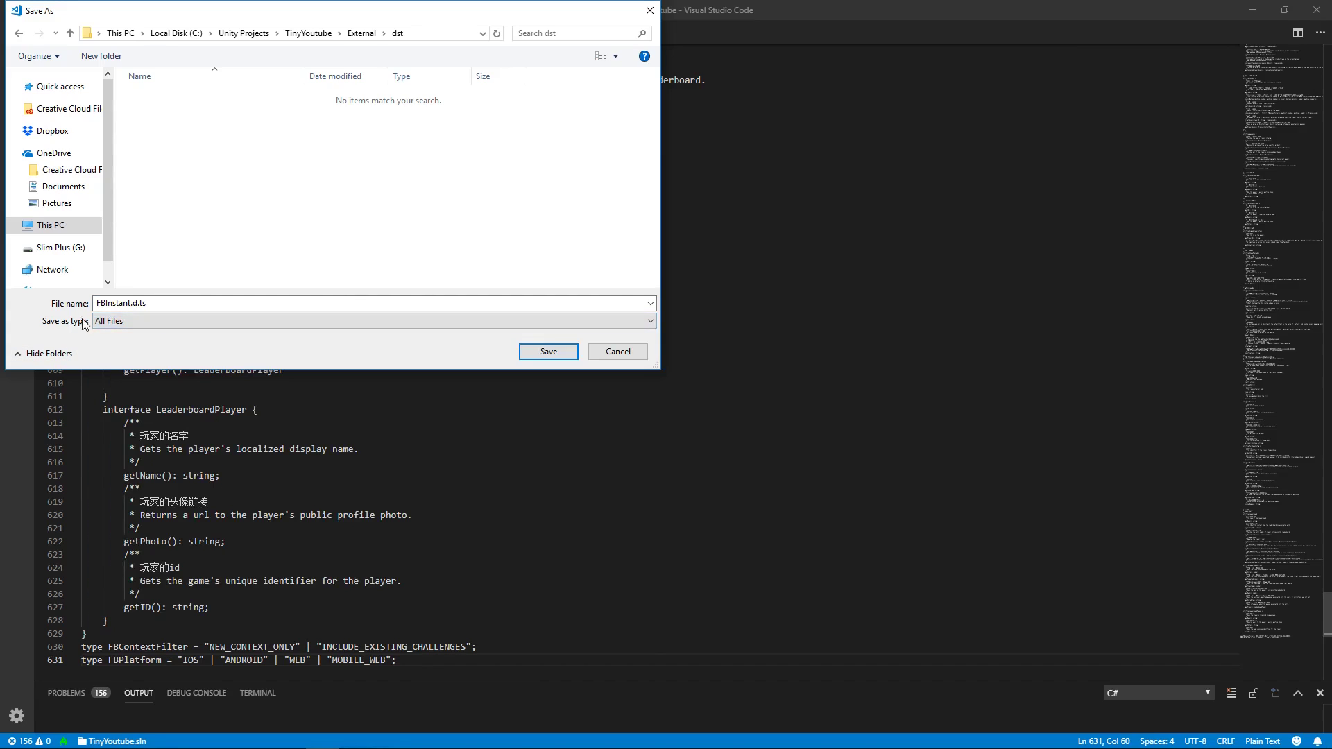
{"action": "left_click", "coordinate": [101, 304]}
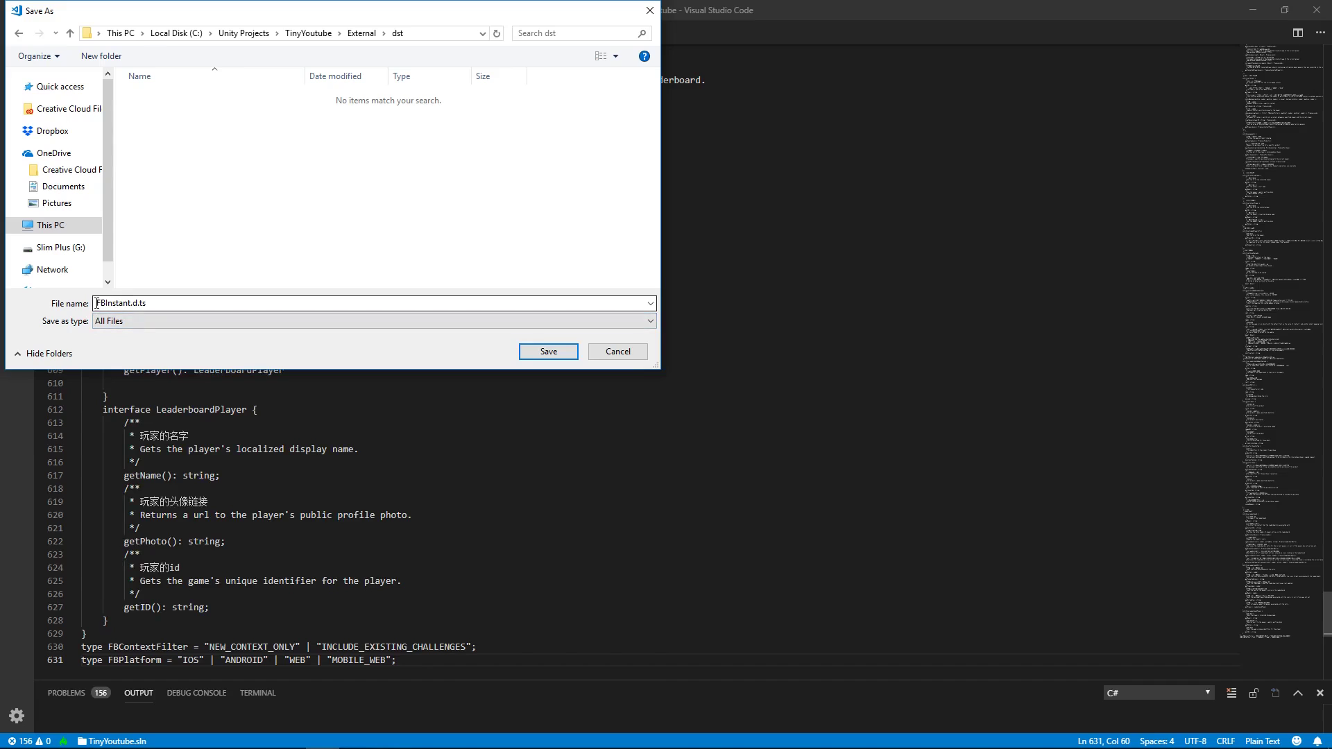
{"action": "double_click", "coordinate": [203, 308]}
Save the file and confirm FBInstant.d appears in the dst folder.
{"action": "left_click", "coordinate": [548, 357]}
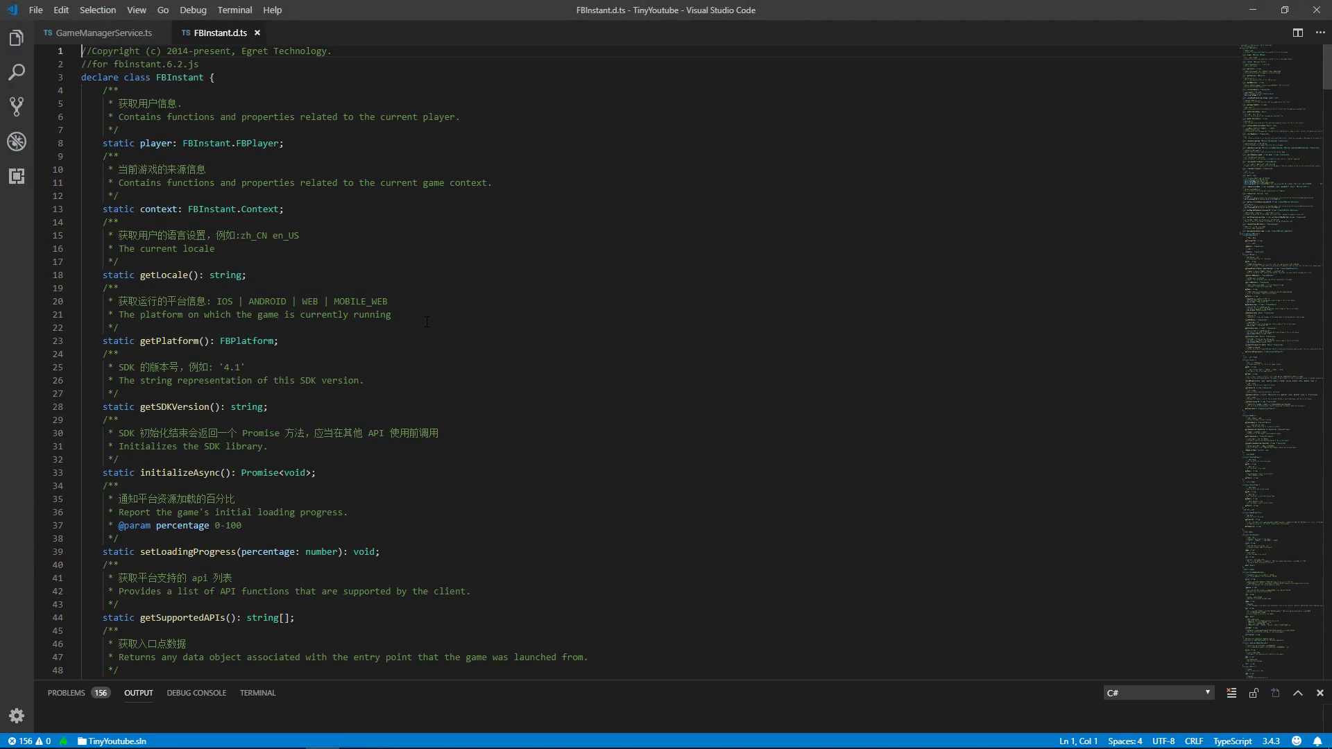
{"action": "left_click", "coordinate": [220, 734]}
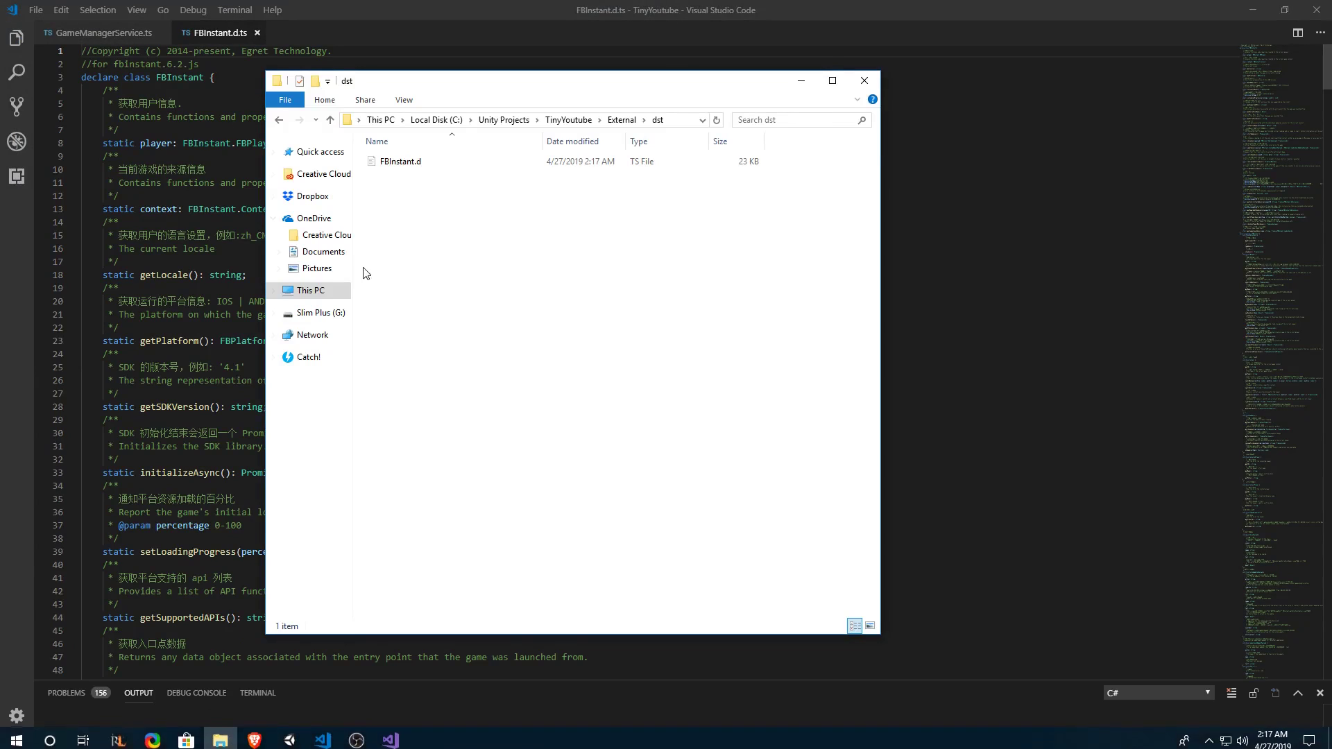
{"action": "left_click", "coordinate": [398, 163]}
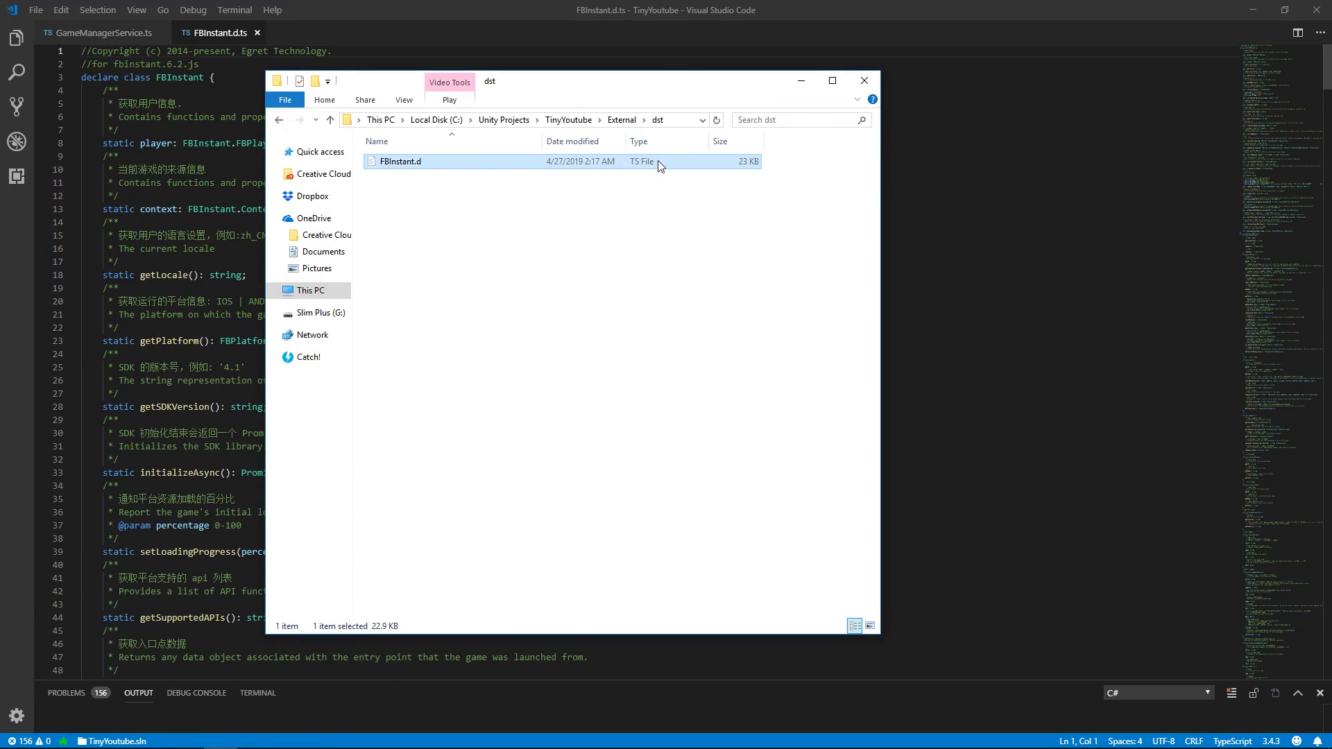
{"action": "left_click", "coordinate": [425, 319]}
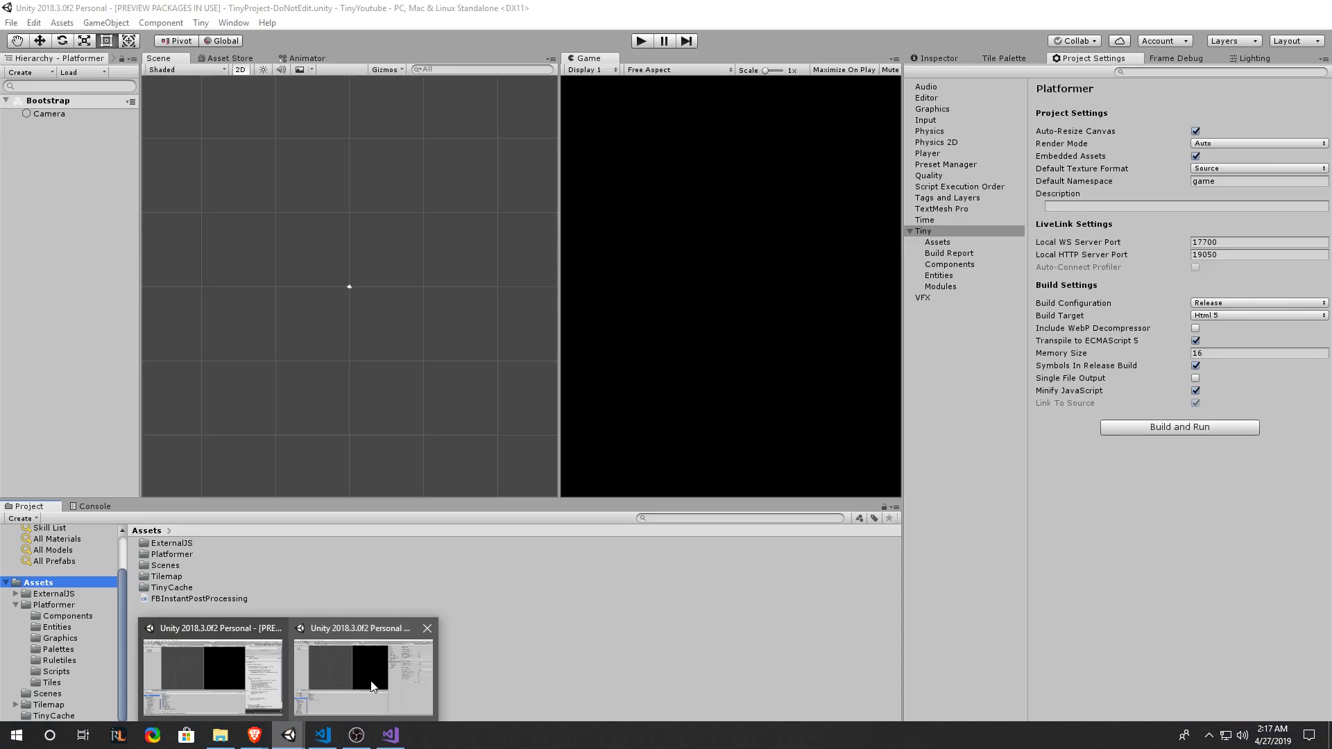
In Unity, open Assets/Platformer to show its Components, Entities, Graphics, Scripts and Tiles subfolders.
{"action": "mouse_move", "coordinate": [289, 735]}
{"action": "left_click", "coordinate": [335, 697]}
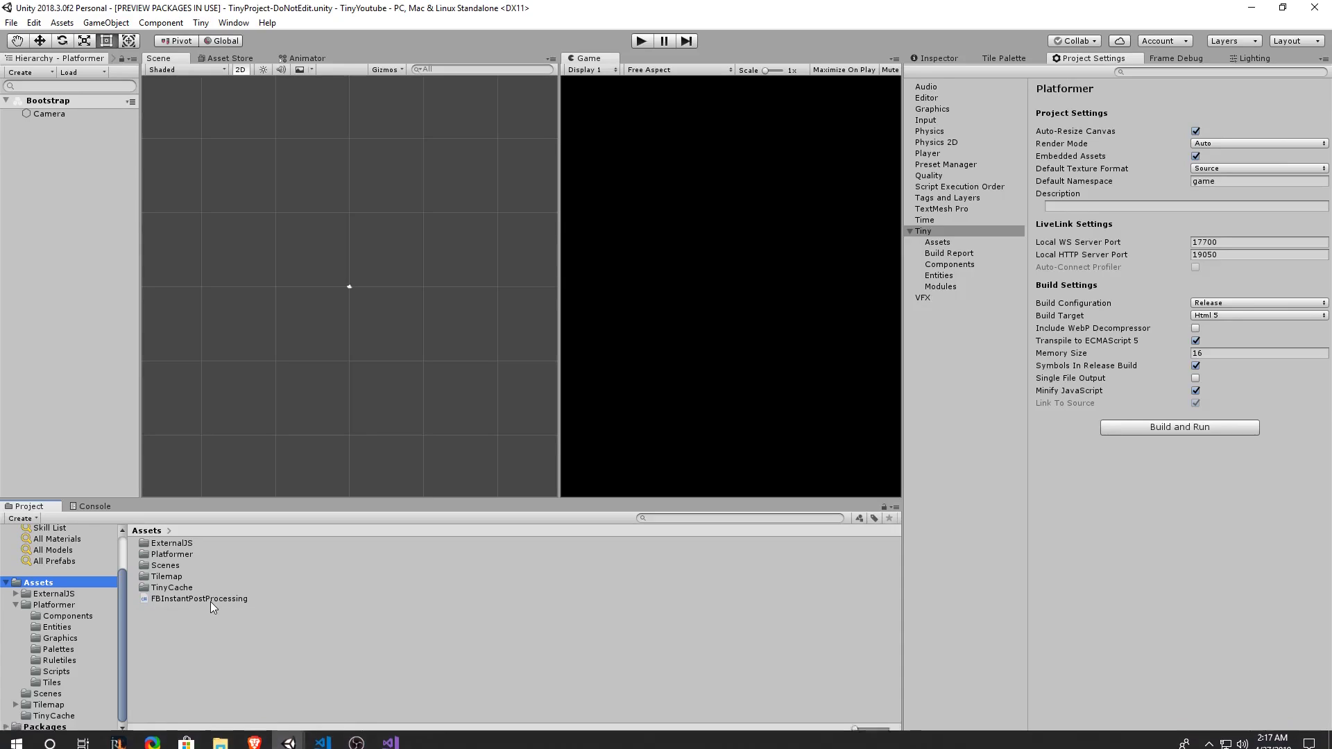
{"action": "left_click", "coordinate": [282, 638]}
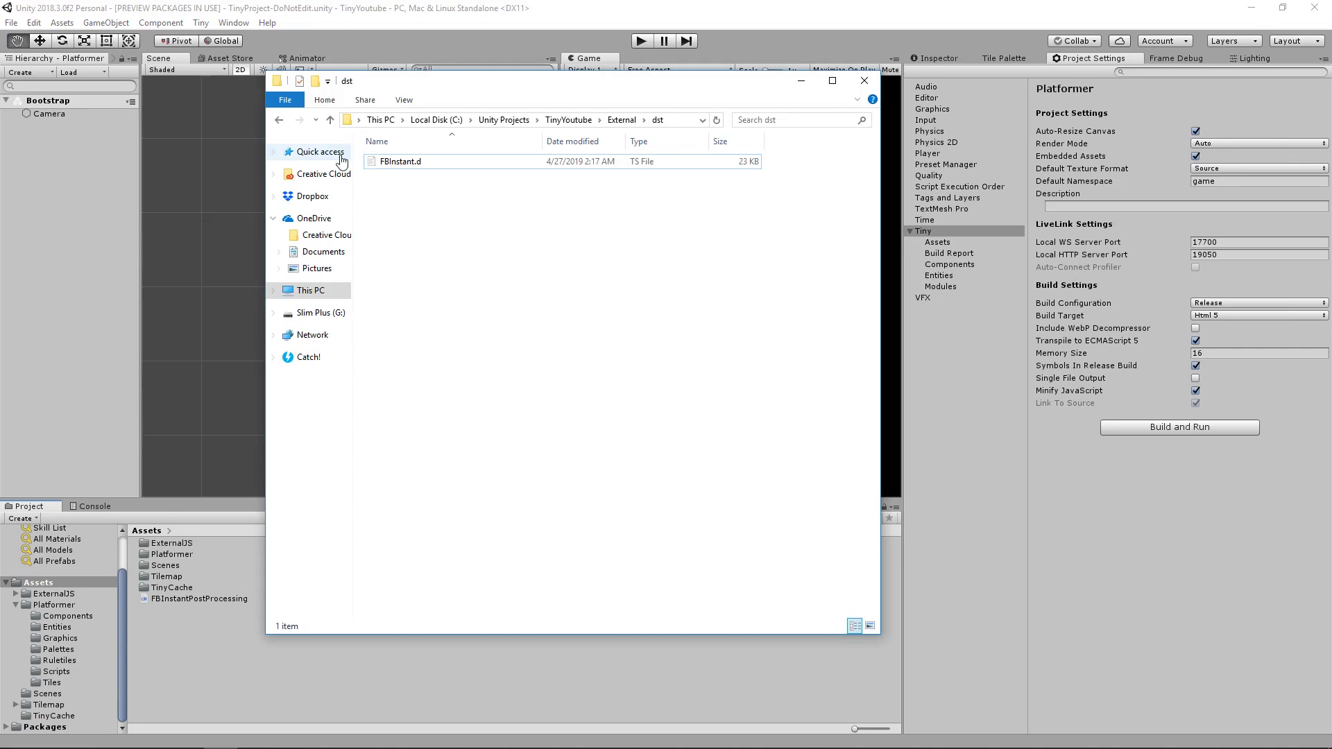
{"action": "left_click", "coordinate": [363, 435]}
{"action": "left_click", "coordinate": [323, 735]}
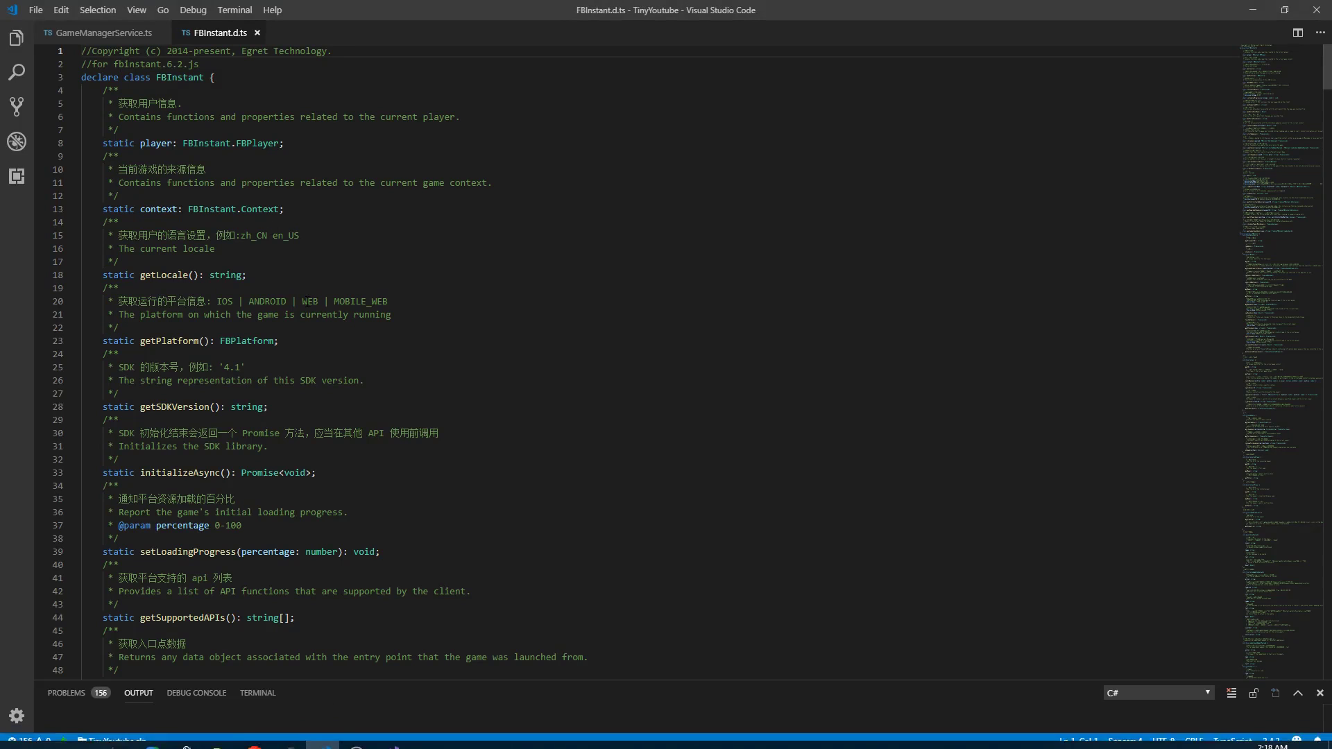
{"action": "left_click", "coordinate": [323, 735]}
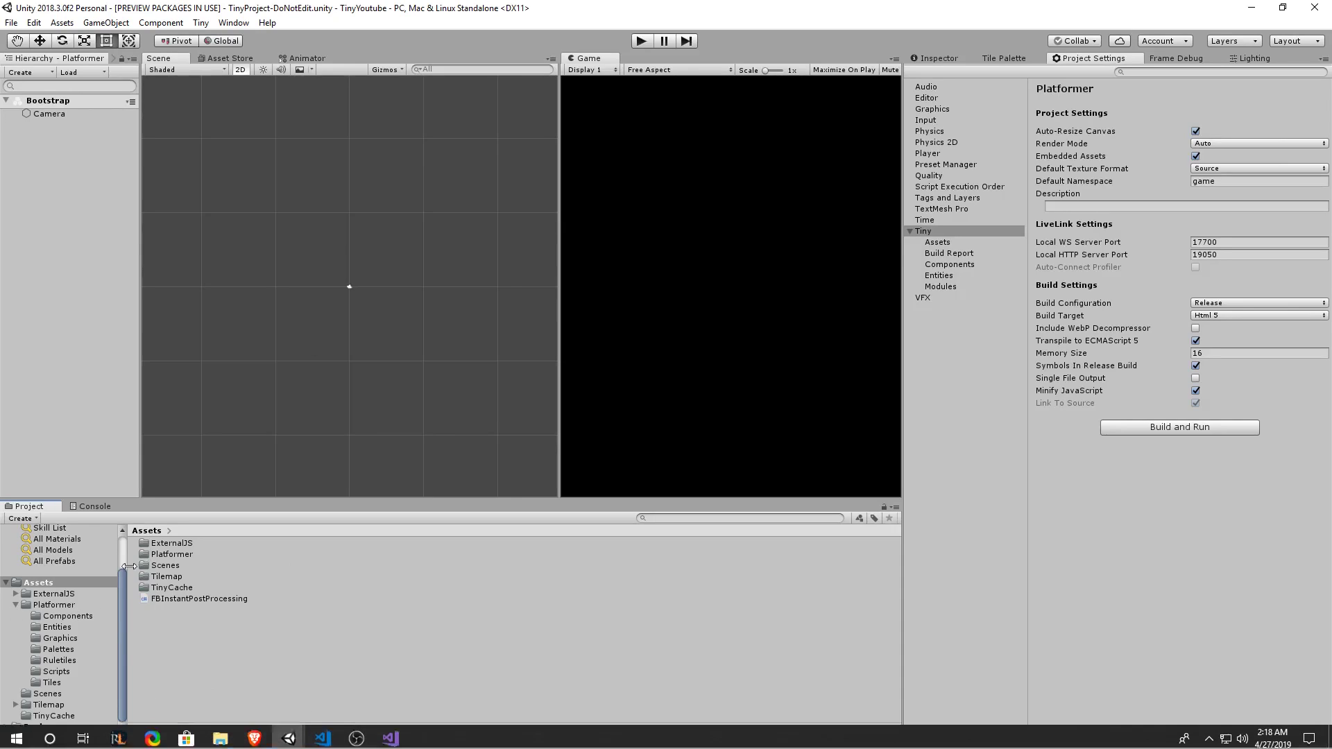
{"action": "left_click", "coordinate": [66, 605]}
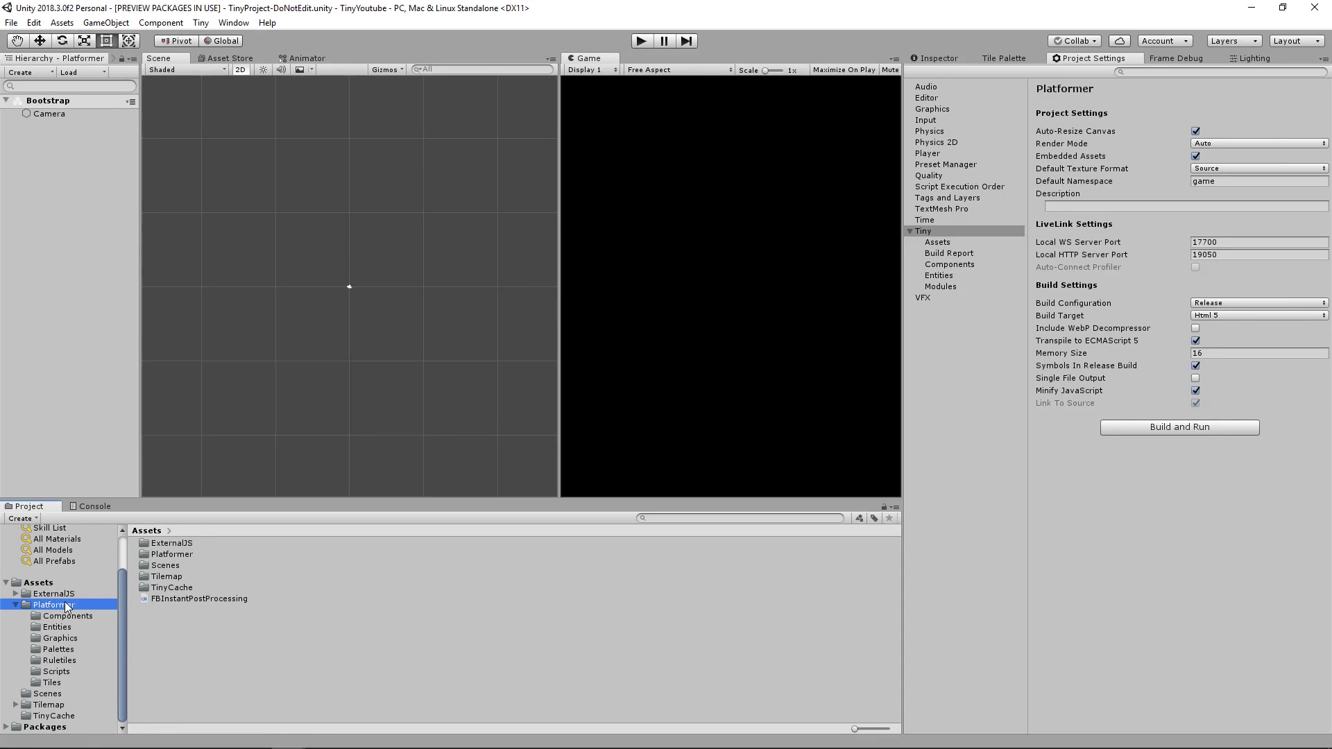
{"action": "left_click", "coordinate": [16, 606]}
{"action": "left_click", "coordinate": [16, 652]}
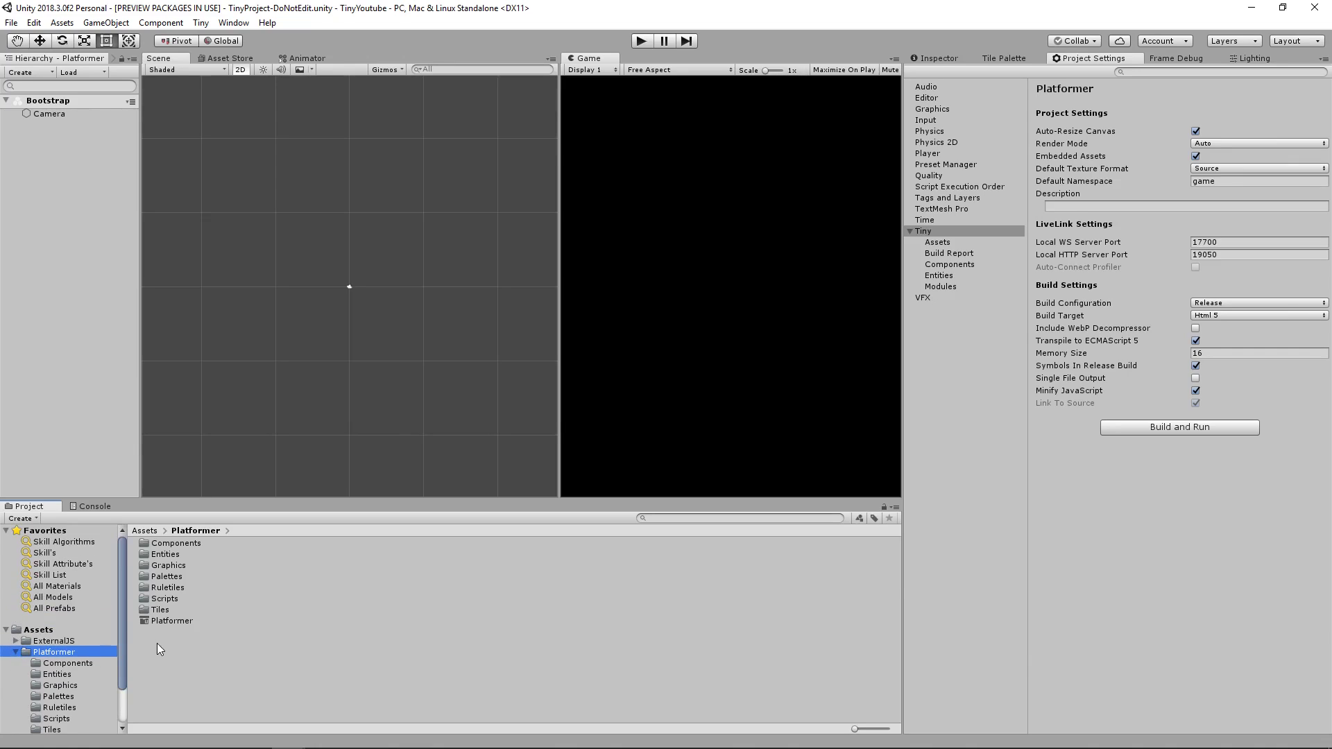
{"action": "left_click", "coordinate": [160, 634]}
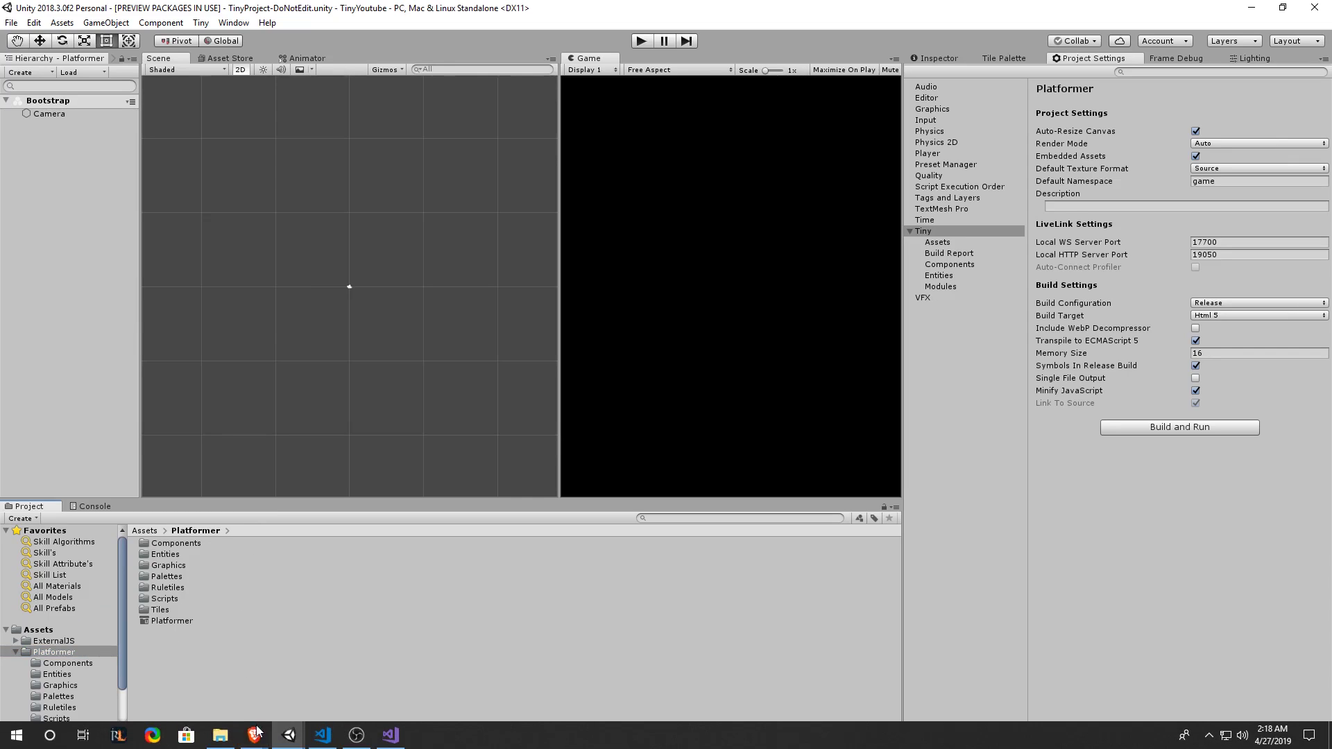
Create a new json1.json from Visual Studio's Web JSON File template.
{"action": "left_click", "coordinate": [390, 735]}
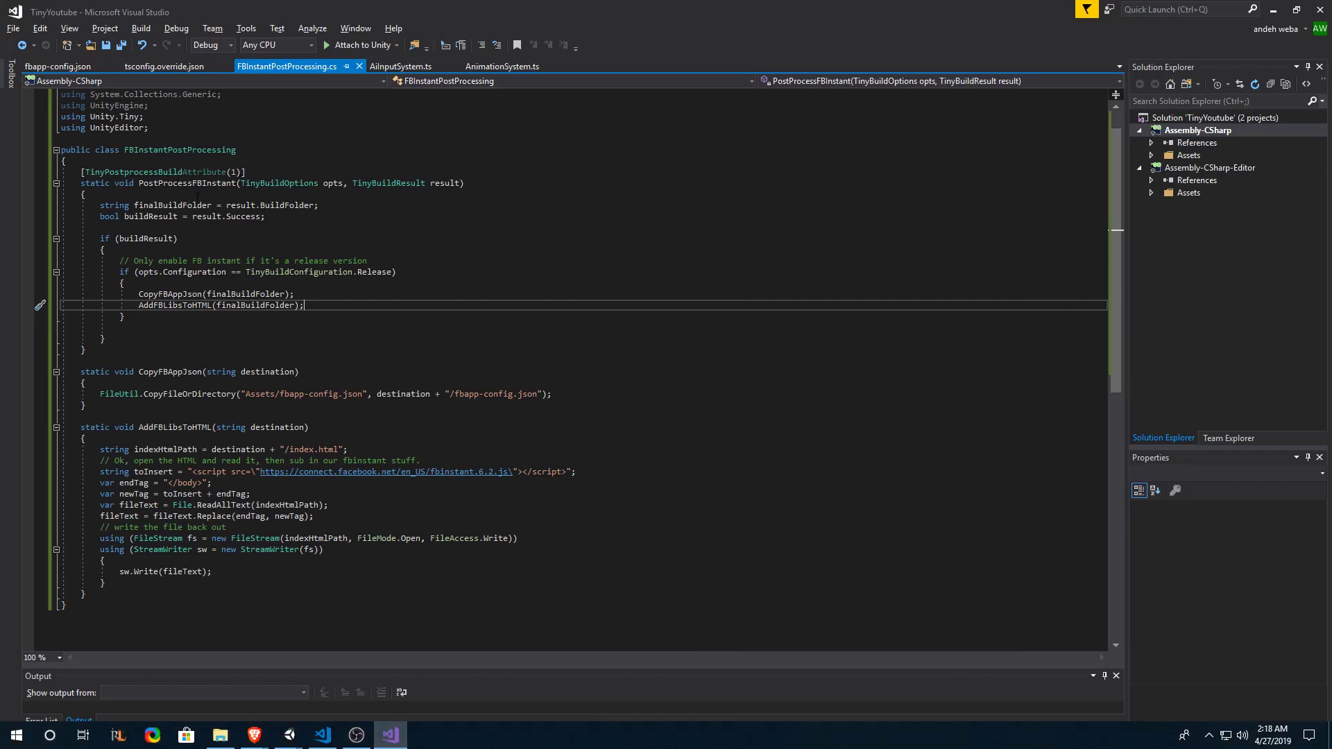
{"action": "left_click", "coordinate": [41, 31]}
{"action": "mouse_move", "coordinate": [34, 44]}
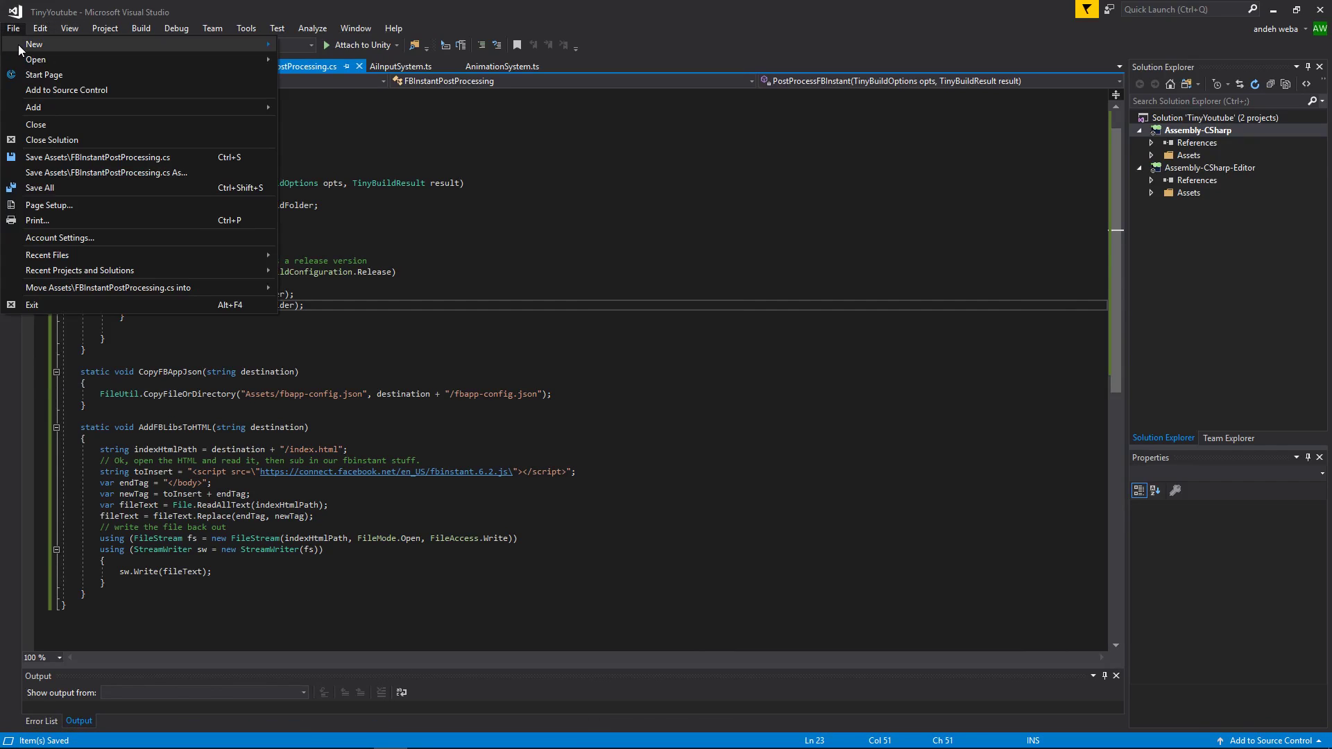
{"action": "left_click", "coordinate": [338, 77]}
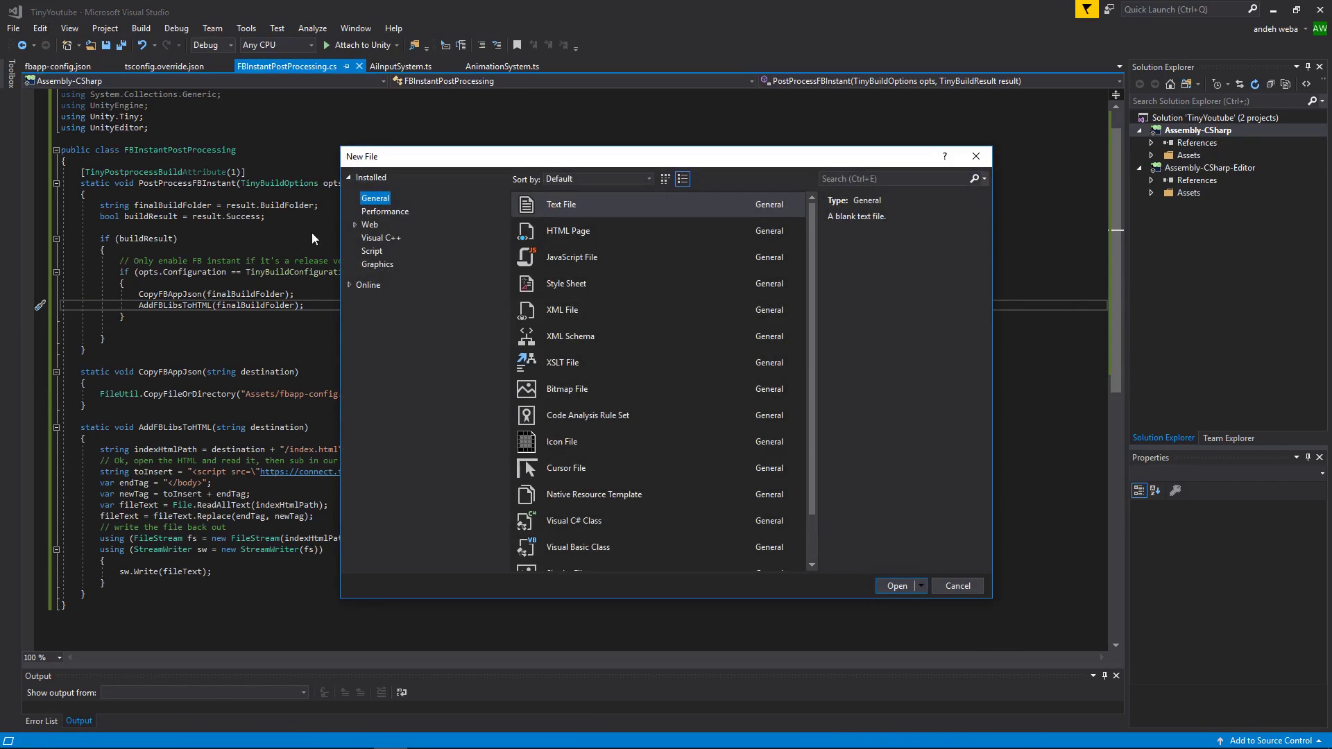
{"action": "left_click", "coordinate": [362, 224]}
{"action": "left_click", "coordinate": [548, 309]}
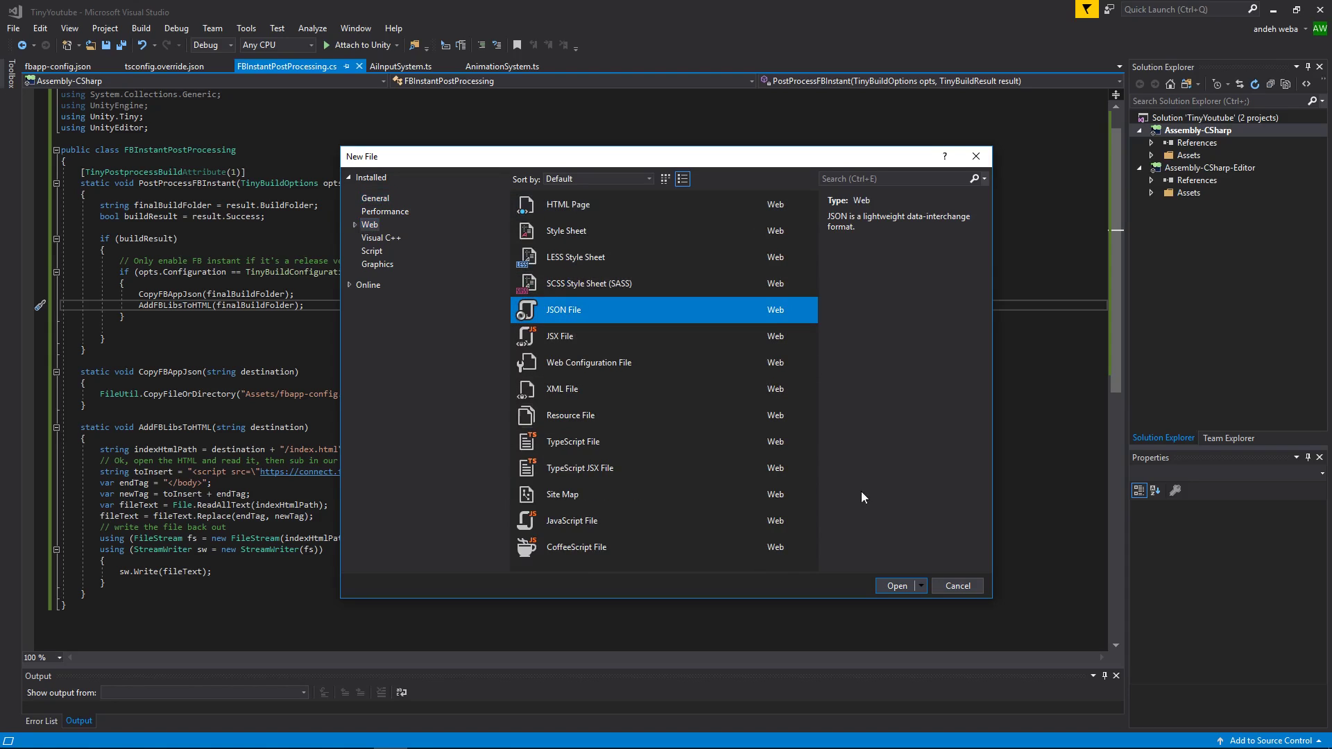
{"action": "left_click", "coordinate": [889, 586]}
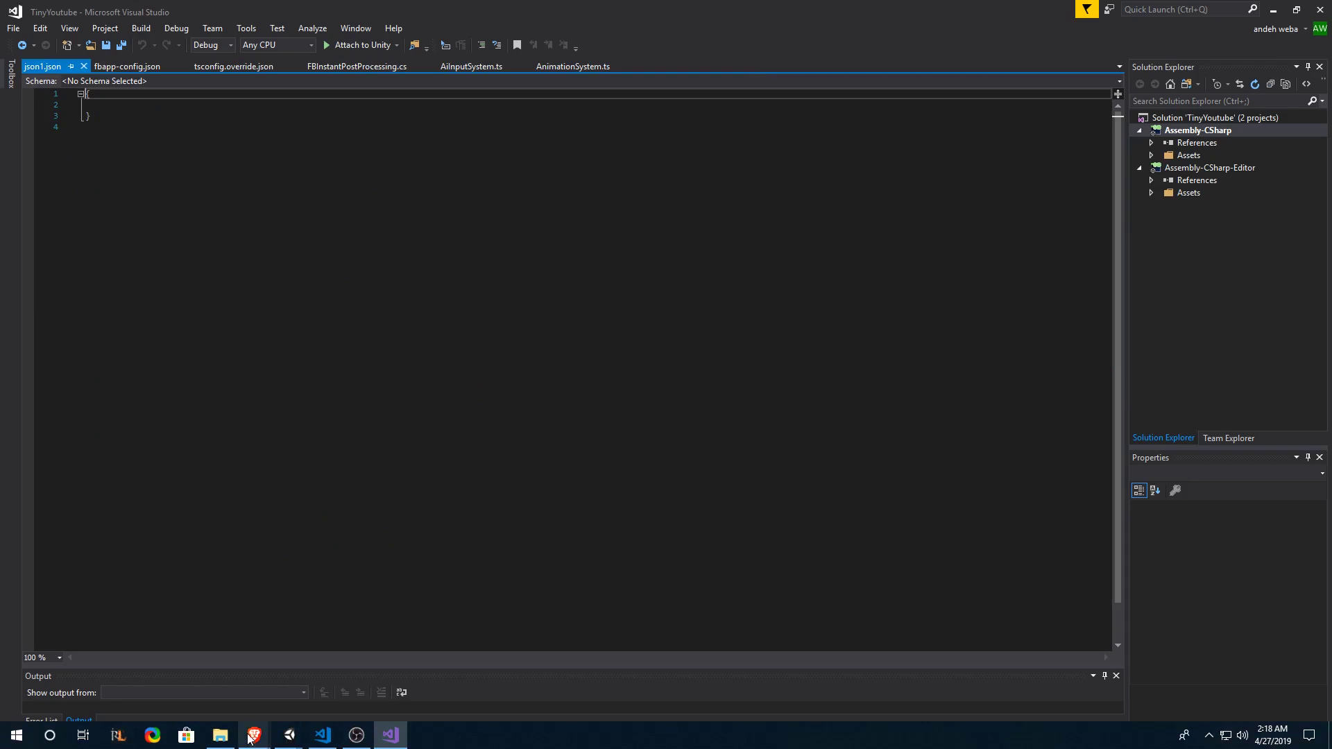
{"action": "mouse_move", "coordinate": [254, 735]}
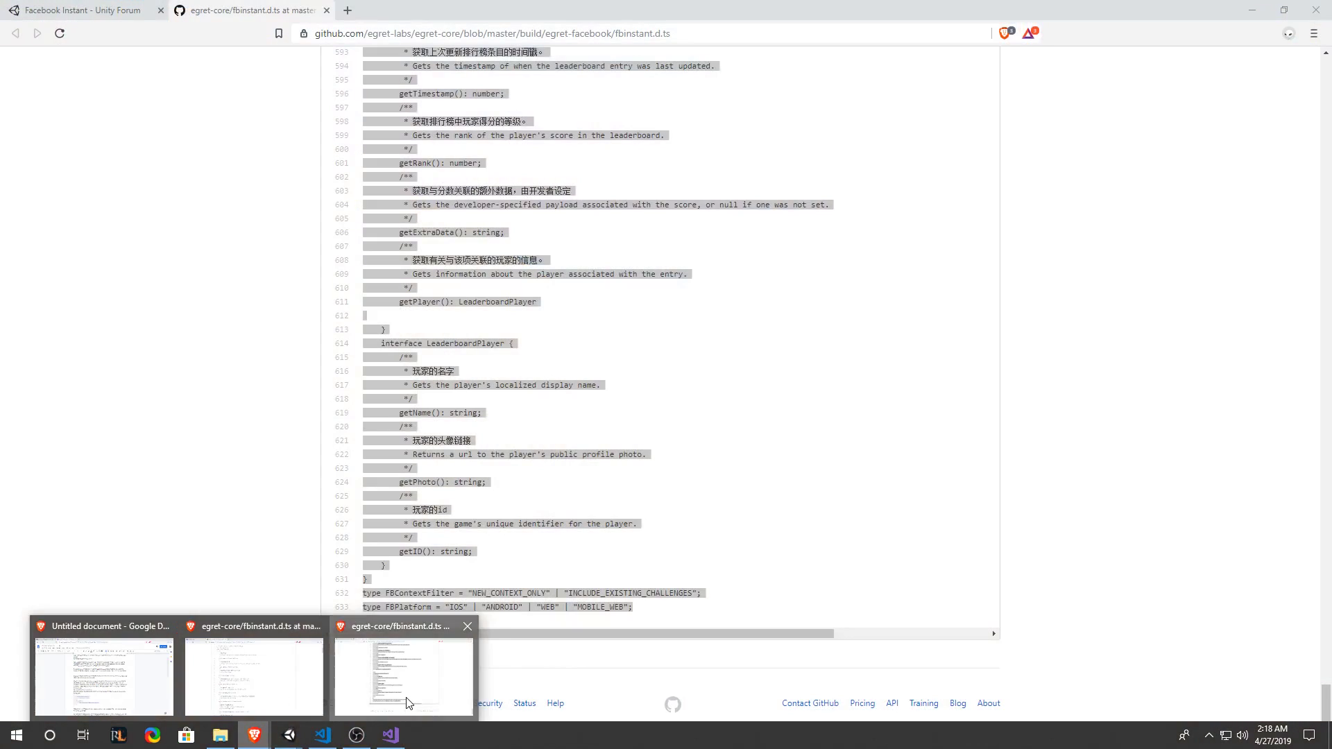
Copy the forum's compilerOptions override JSON with allowJs, include and files entries.
{"action": "left_click", "coordinate": [408, 703]}
{"action": "key", "text": "ctrl+shift+Tab"}
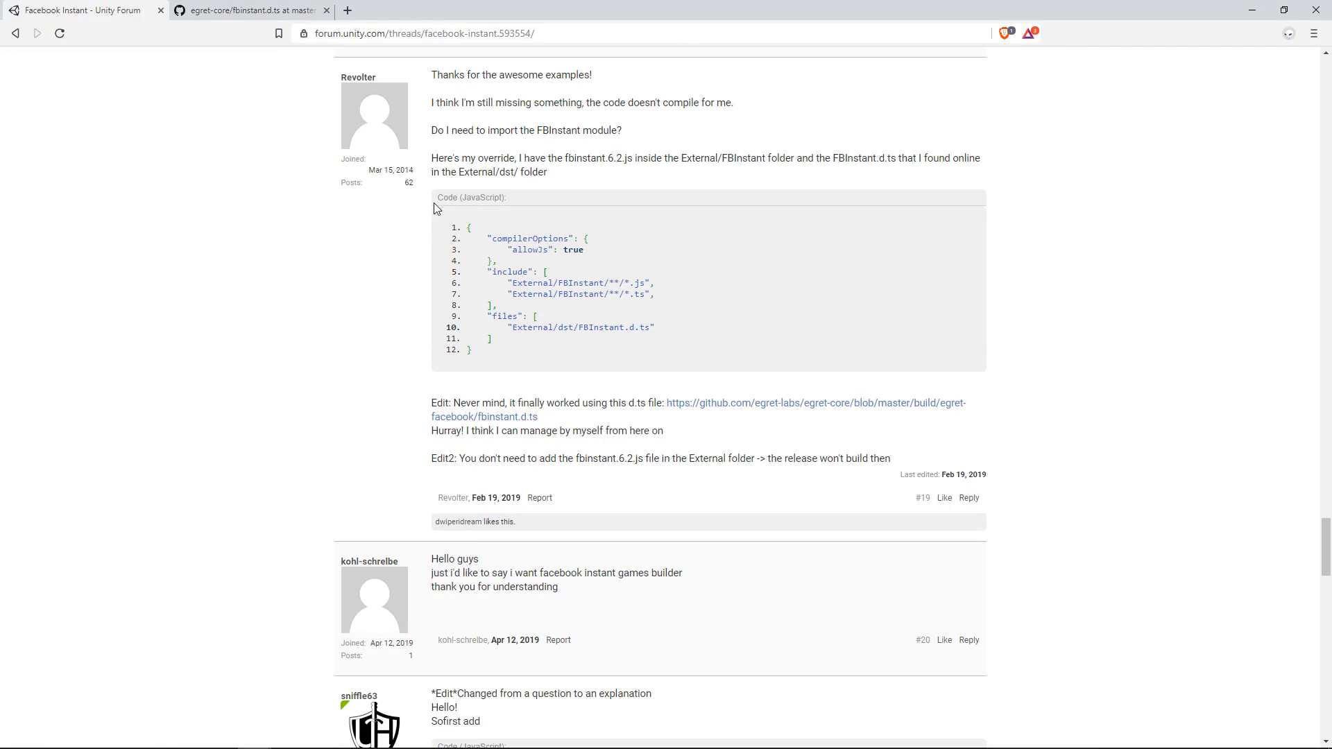
{"action": "scroll", "coordinate": [352, 166], "scroll_direction": "up", "scroll_amount": 2}
{"action": "scroll", "coordinate": [420, 253], "scroll_direction": "down", "scroll_amount": 1}
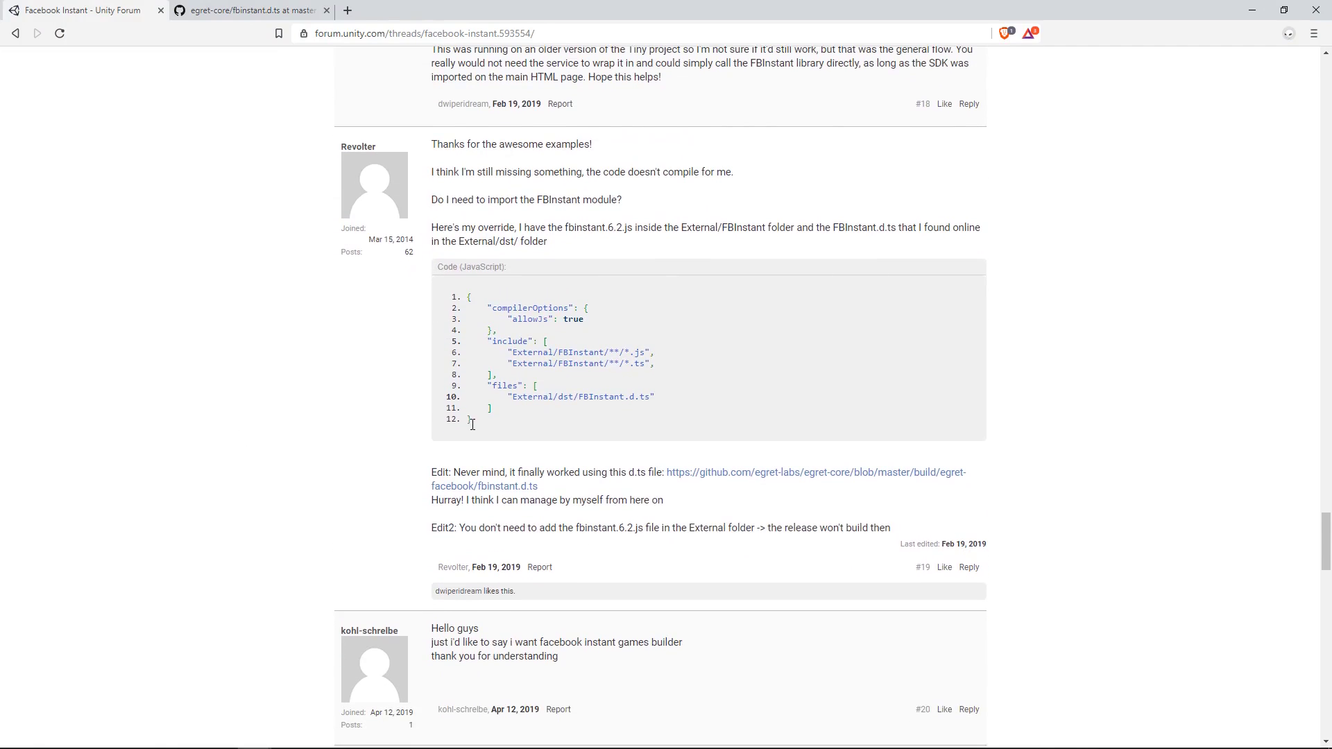
{"action": "left_click_drag", "start_coordinate": [486, 421], "coordinate": [467, 295]}
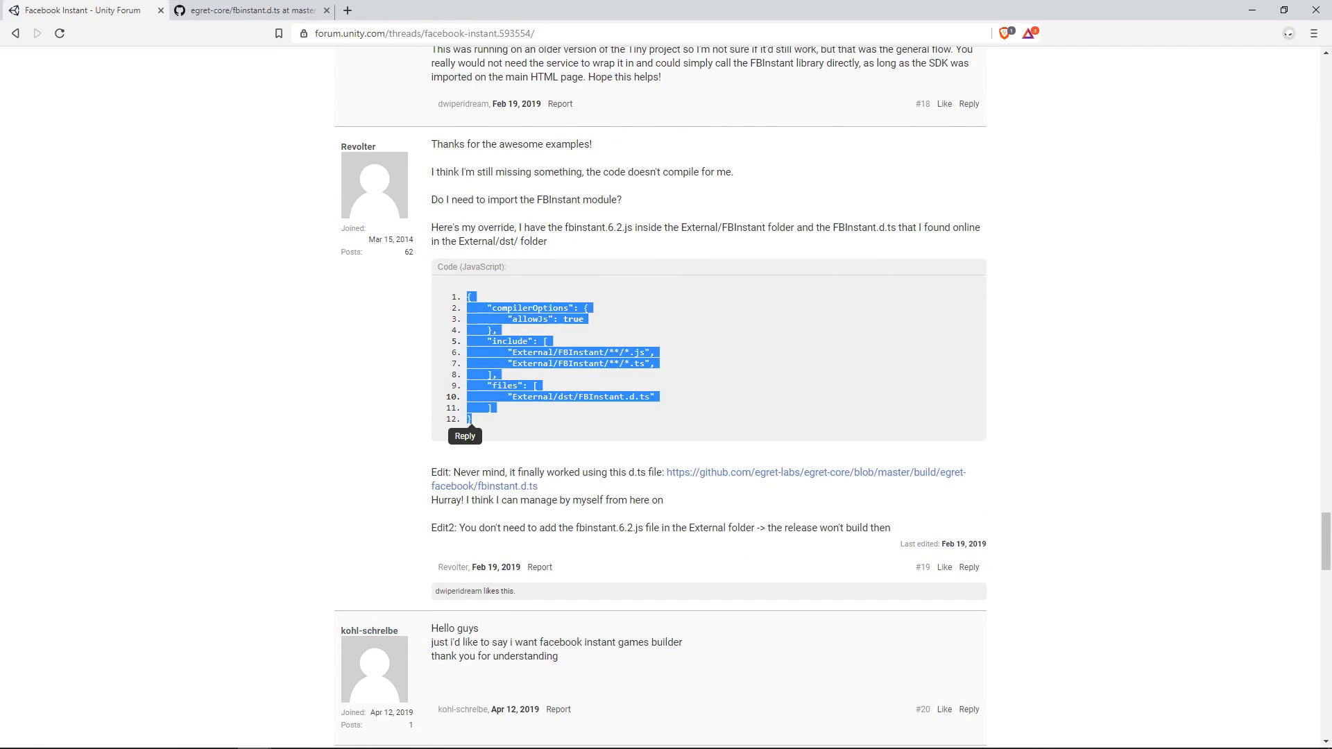
{"action": "left_click", "coordinate": [388, 735]}
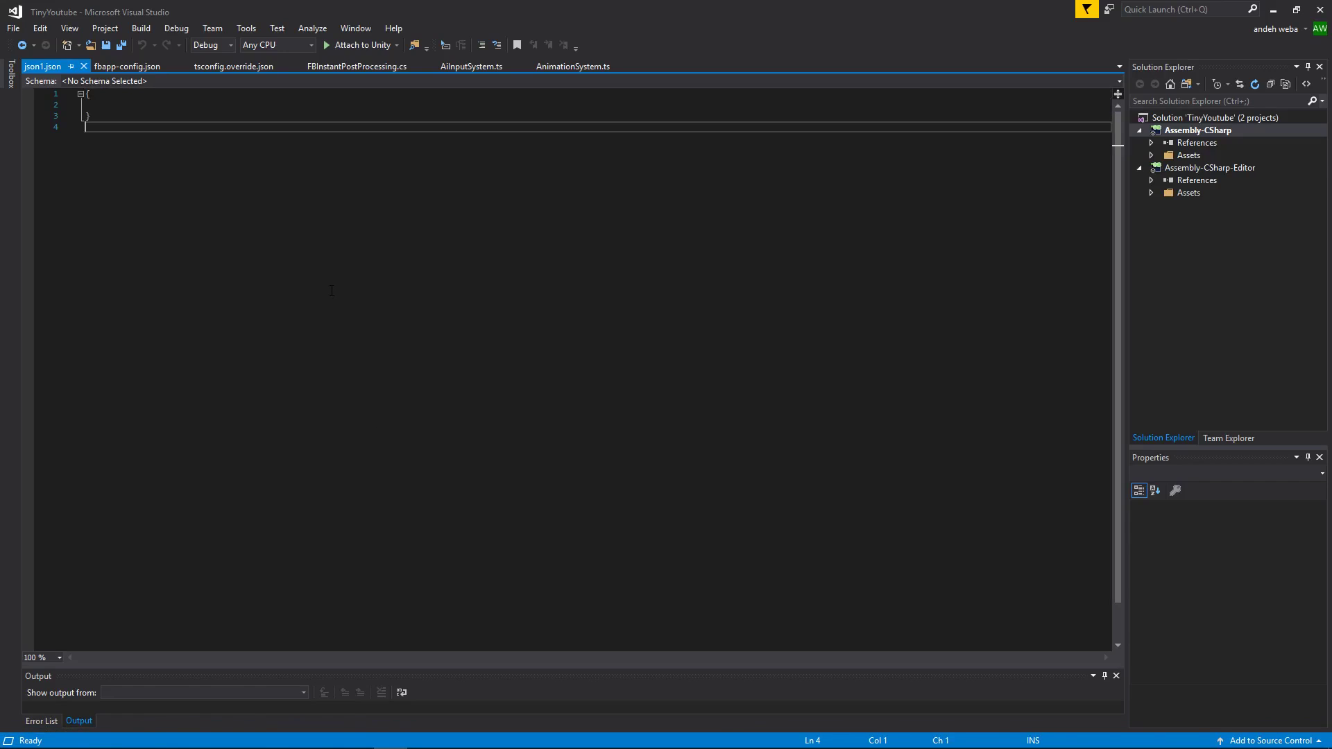
Paste the copied compilerOptions JSON into the empty file and delete its include block.
{"action": "key", "text": "ctrl+a"}
{"action": "type", "text": "{   \"compilerOptions\": {     \"allowJs\": true   },   \"include\": [     \"External/FBInstant/**/*.js\",     \"External/FBInstant/**/*.ts\"   ],   \"files\": [     \"External/dst/FBInstant.d.ts\"   ] }"}
{"action": "left_click_drag", "start_coordinate": [106, 171], "coordinate": [117, 130]}
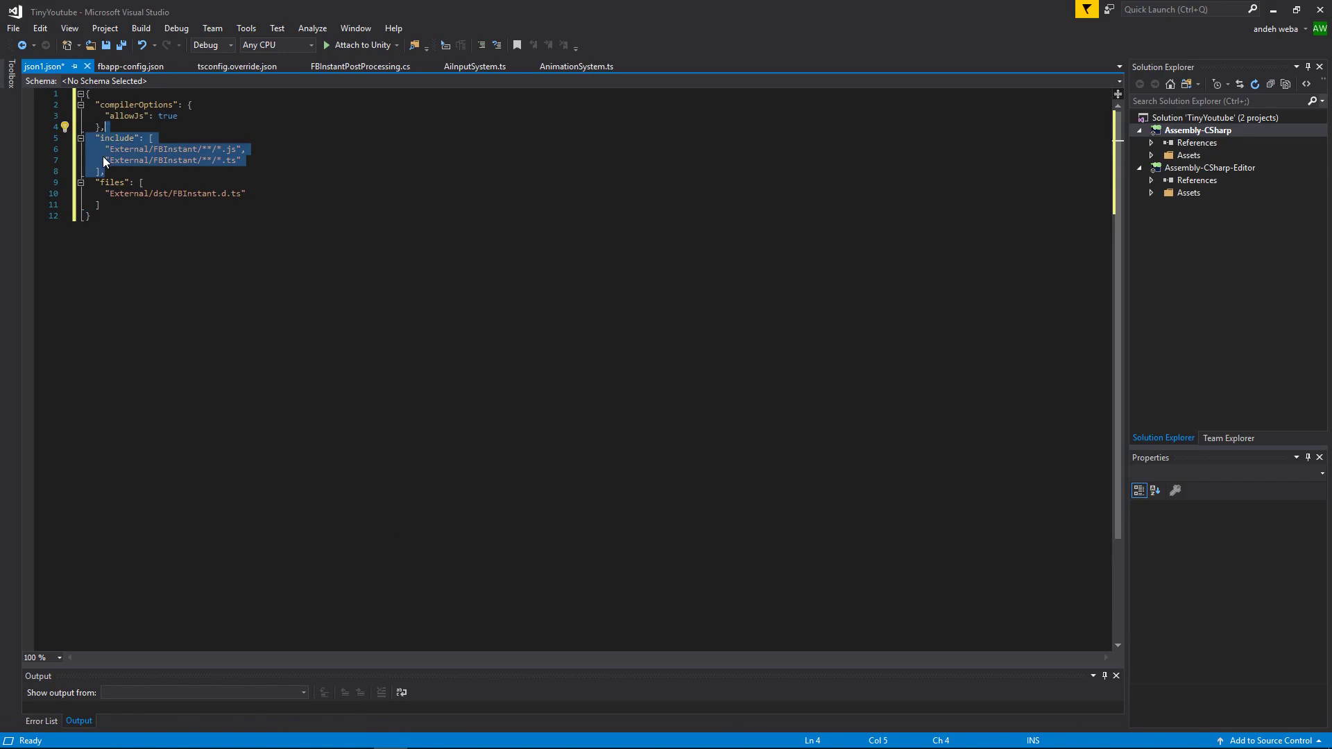
{"action": "key", "text": "Delete"}
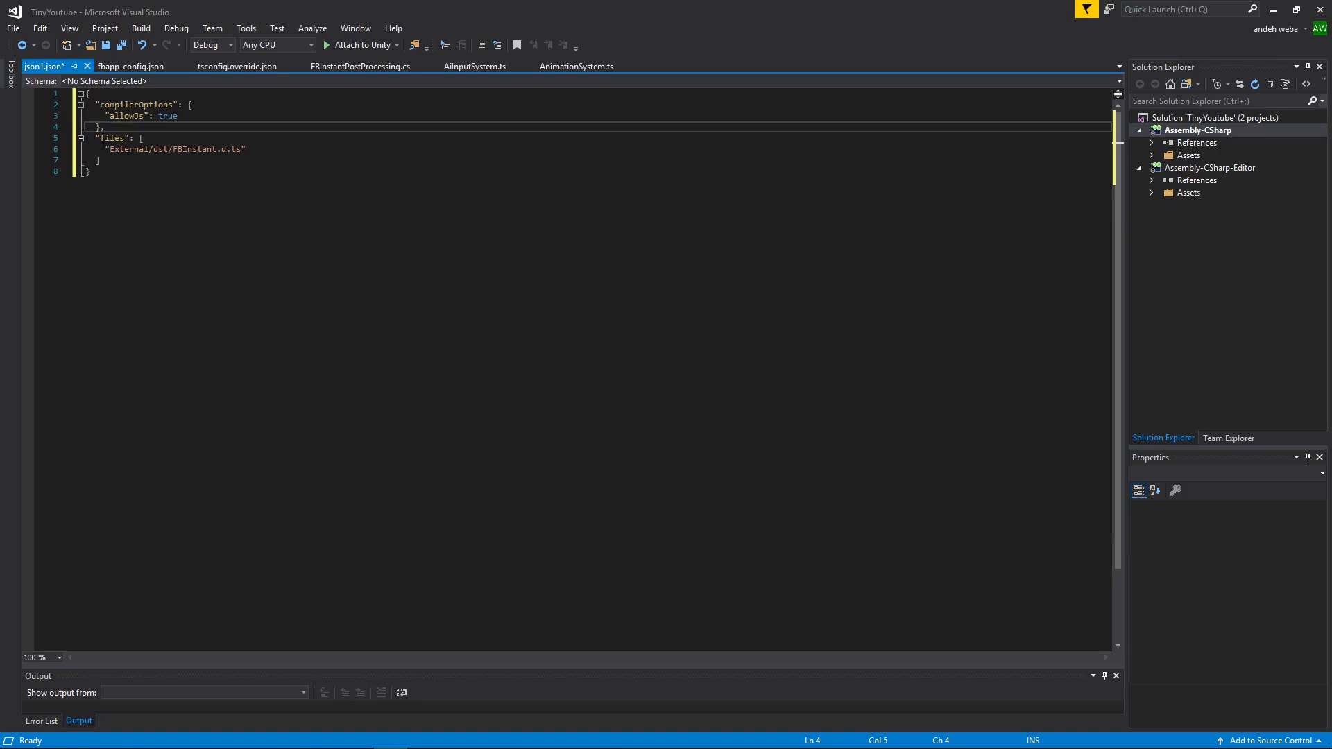
{"action": "left_click_drag", "start_coordinate": [86, 138], "coordinate": [252, 153]}
{"action": "left_click", "coordinate": [150, 158]}
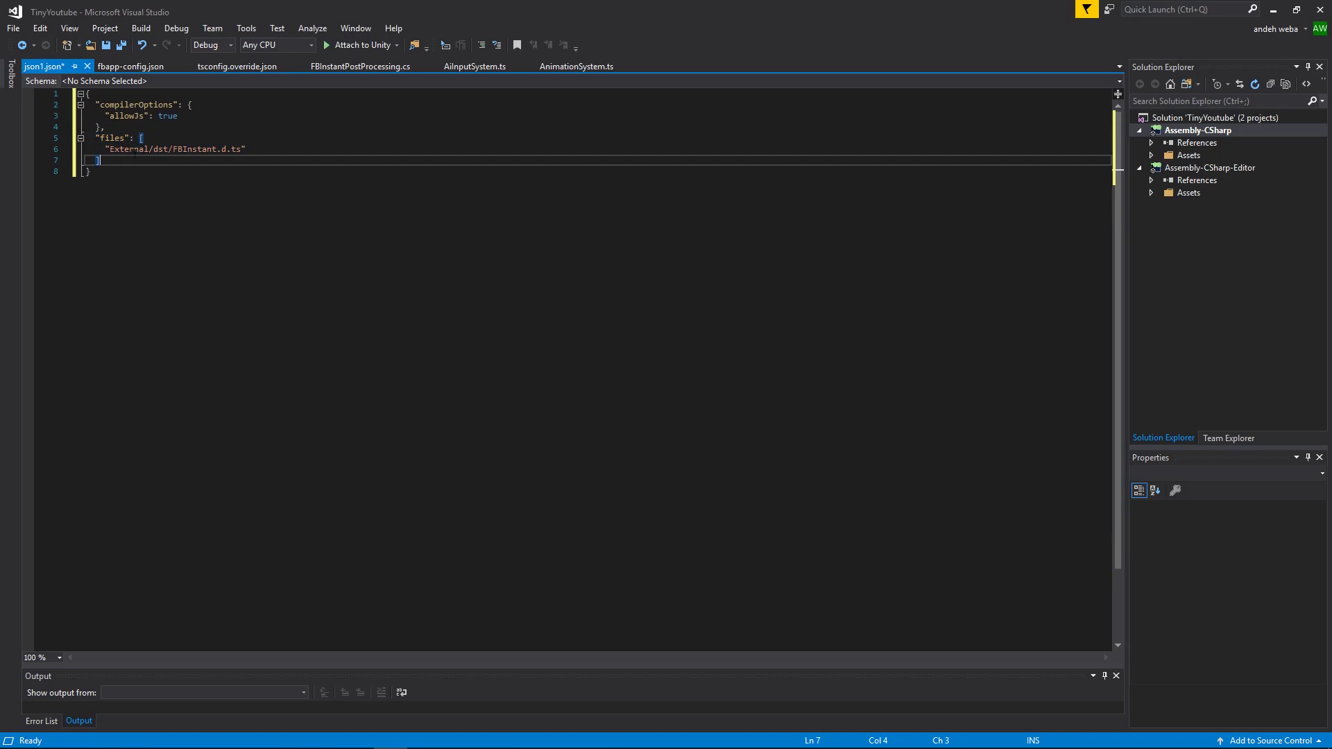
{"action": "left_click_drag", "start_coordinate": [106, 149], "coordinate": [250, 150]}
{"action": "left_click", "coordinate": [250, 149]}
Save the JSON as tsconfig.override.json in the Assets/Platformer folder.
{"action": "left_click", "coordinate": [13, 29]}
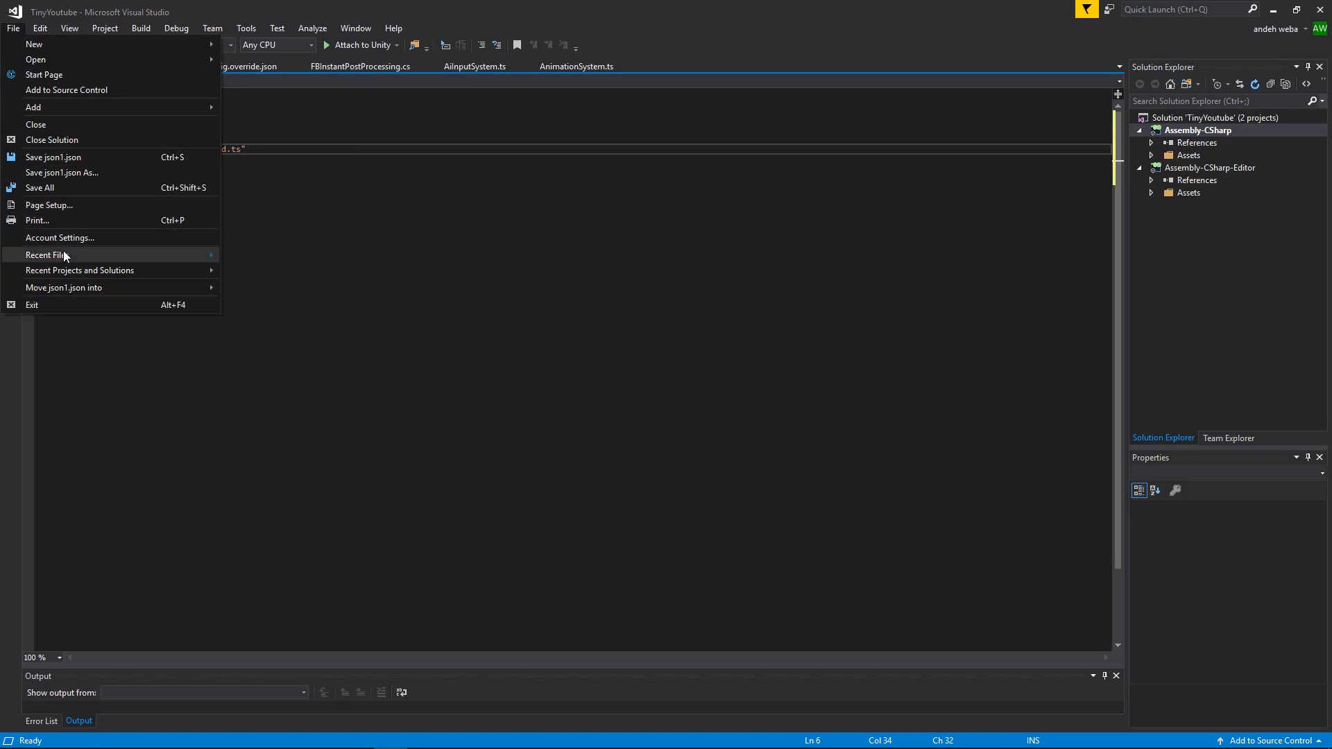
{"action": "left_click", "coordinate": [62, 173]}
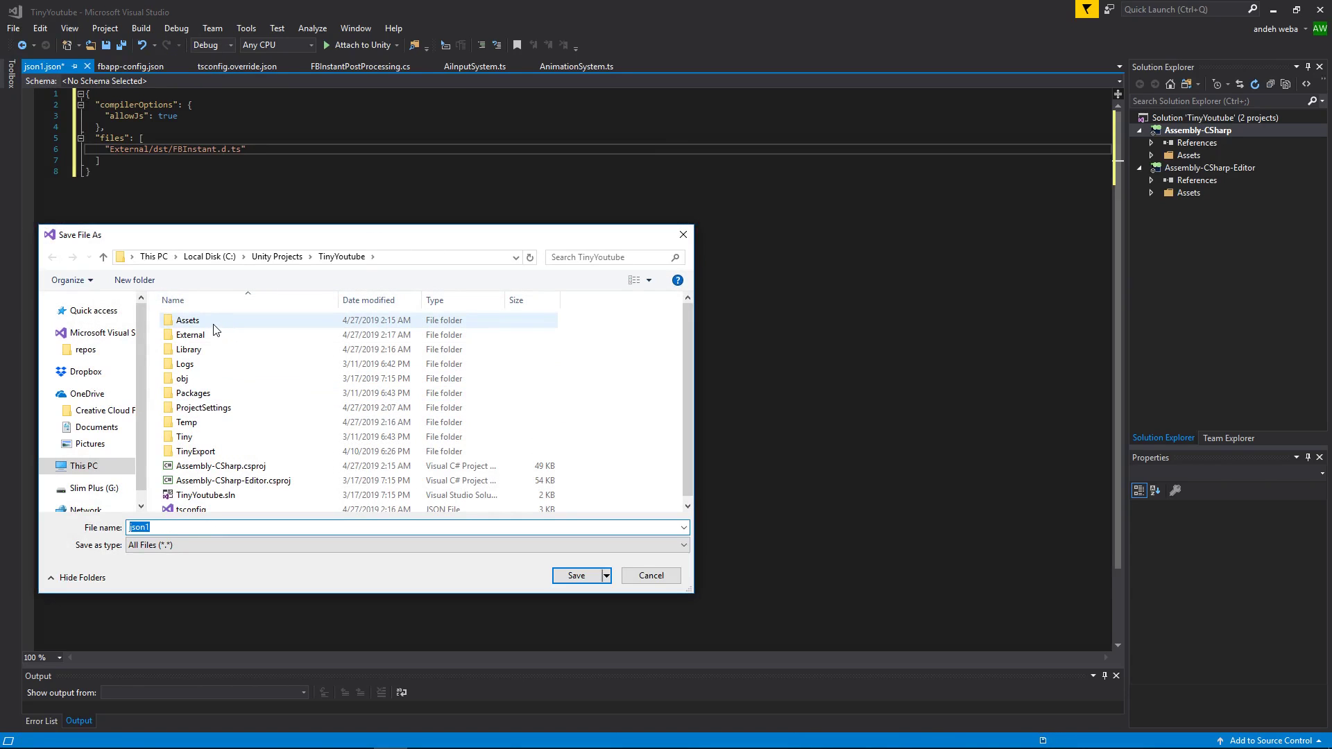
{"action": "double_click", "coordinate": [215, 322]}
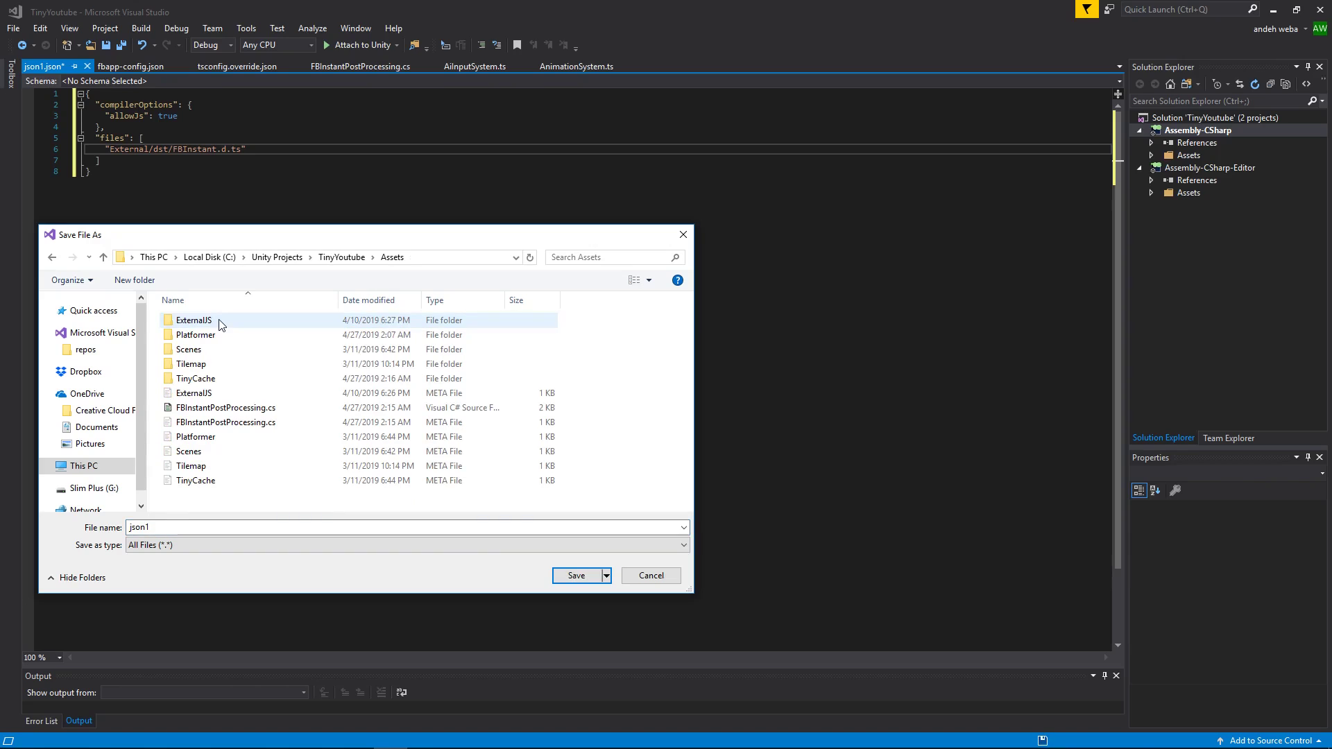
{"action": "double_click", "coordinate": [202, 335]}
{"action": "scroll", "coordinate": [202, 380], "scroll_direction": "down", "scroll_amount": 1}
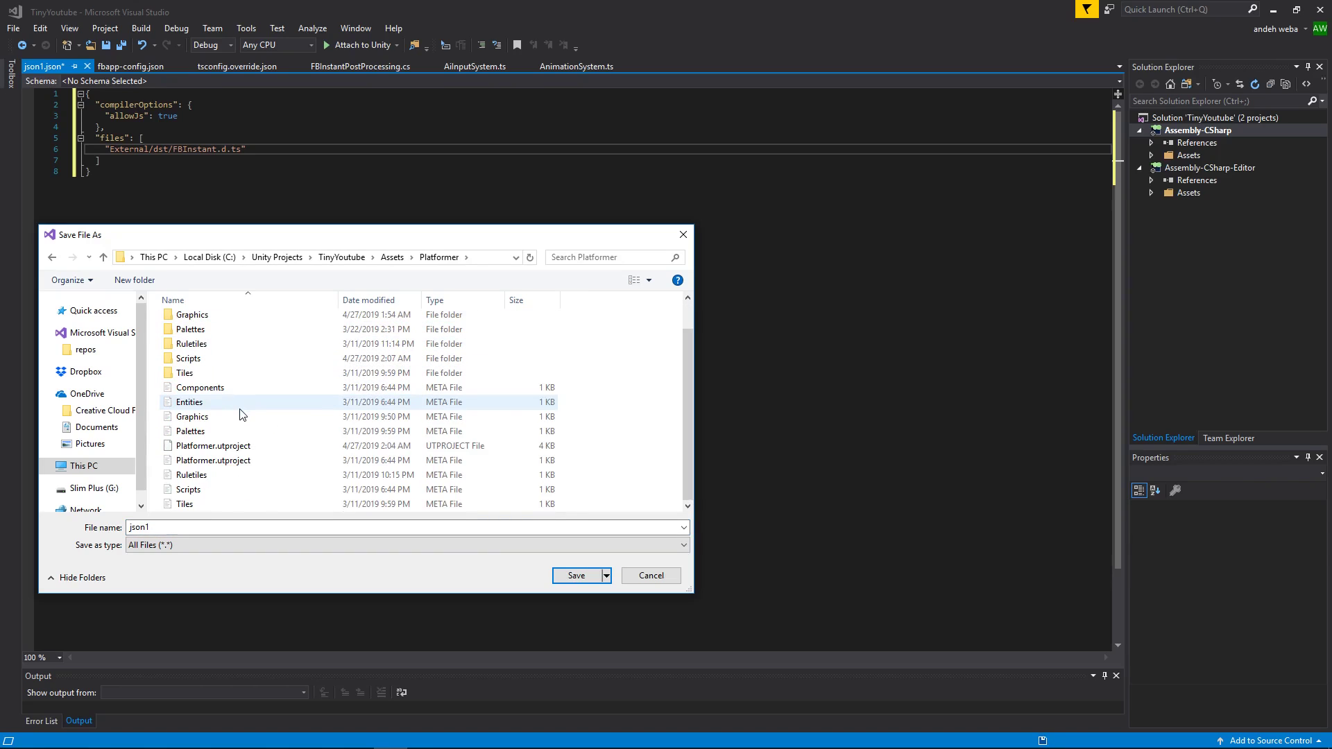
{"action": "left_click", "coordinate": [185, 525]}
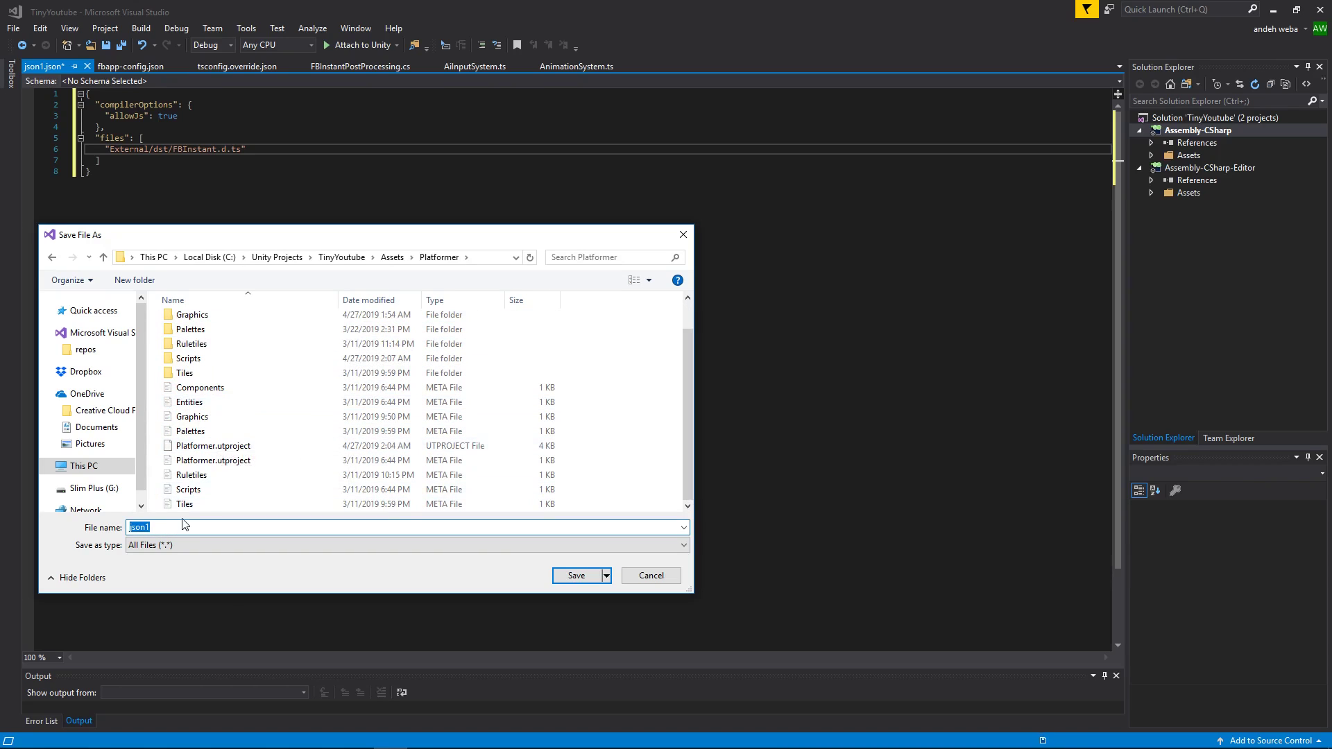
{"action": "type", "text": "tsconfig.override."}
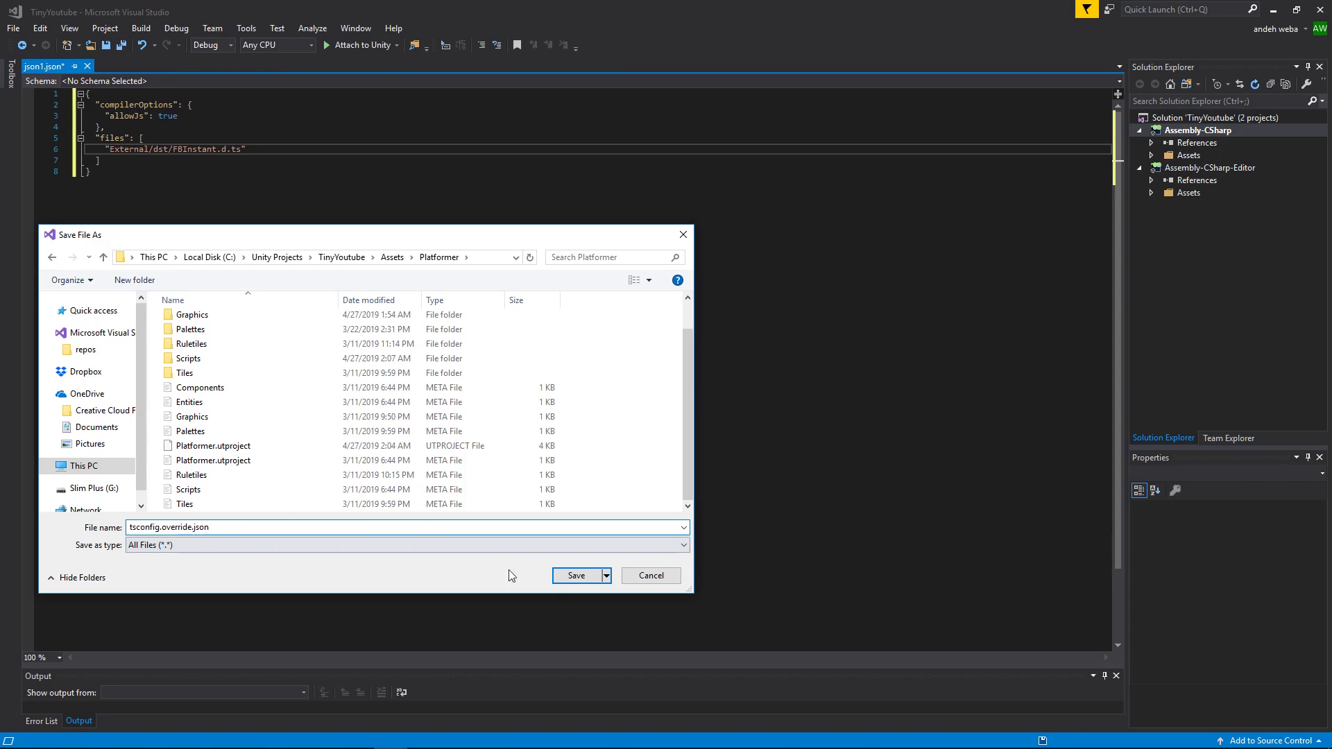
{"action": "left_click", "coordinate": [562, 576]}
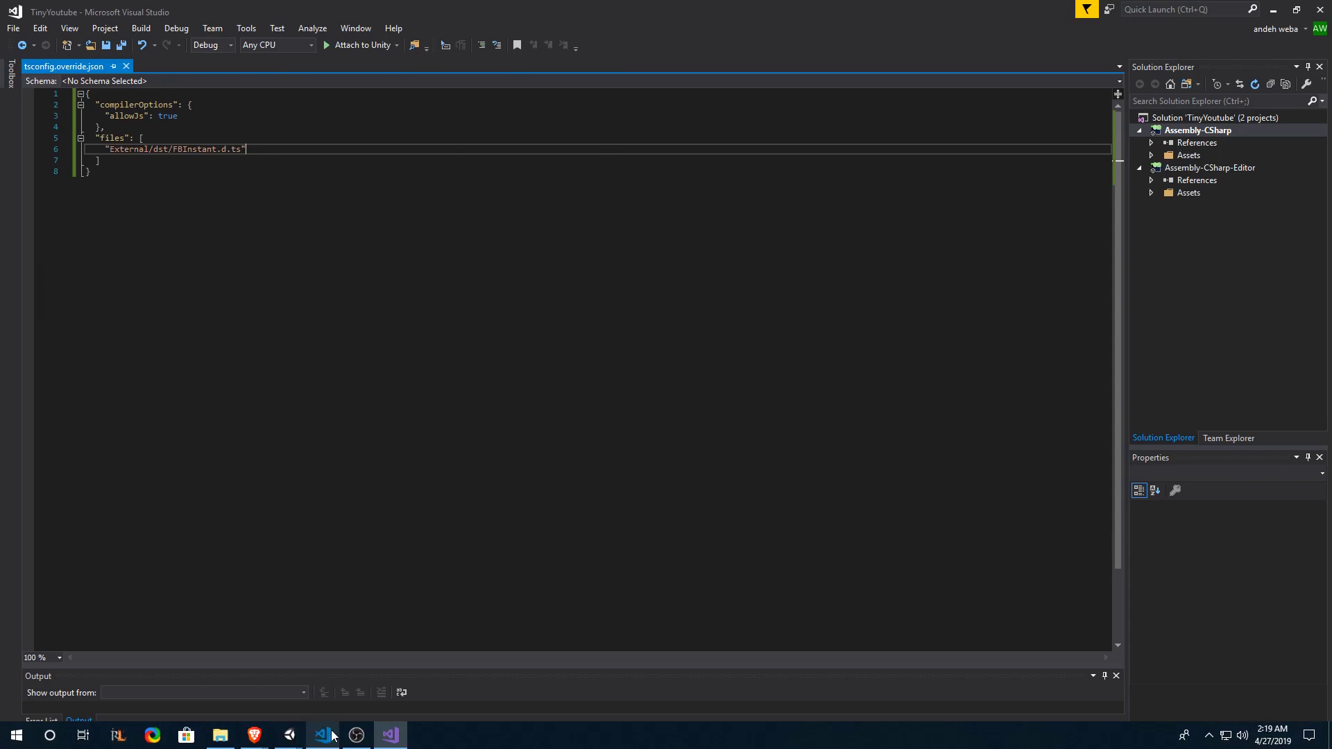
{"action": "mouse_move", "coordinate": [289, 736]}
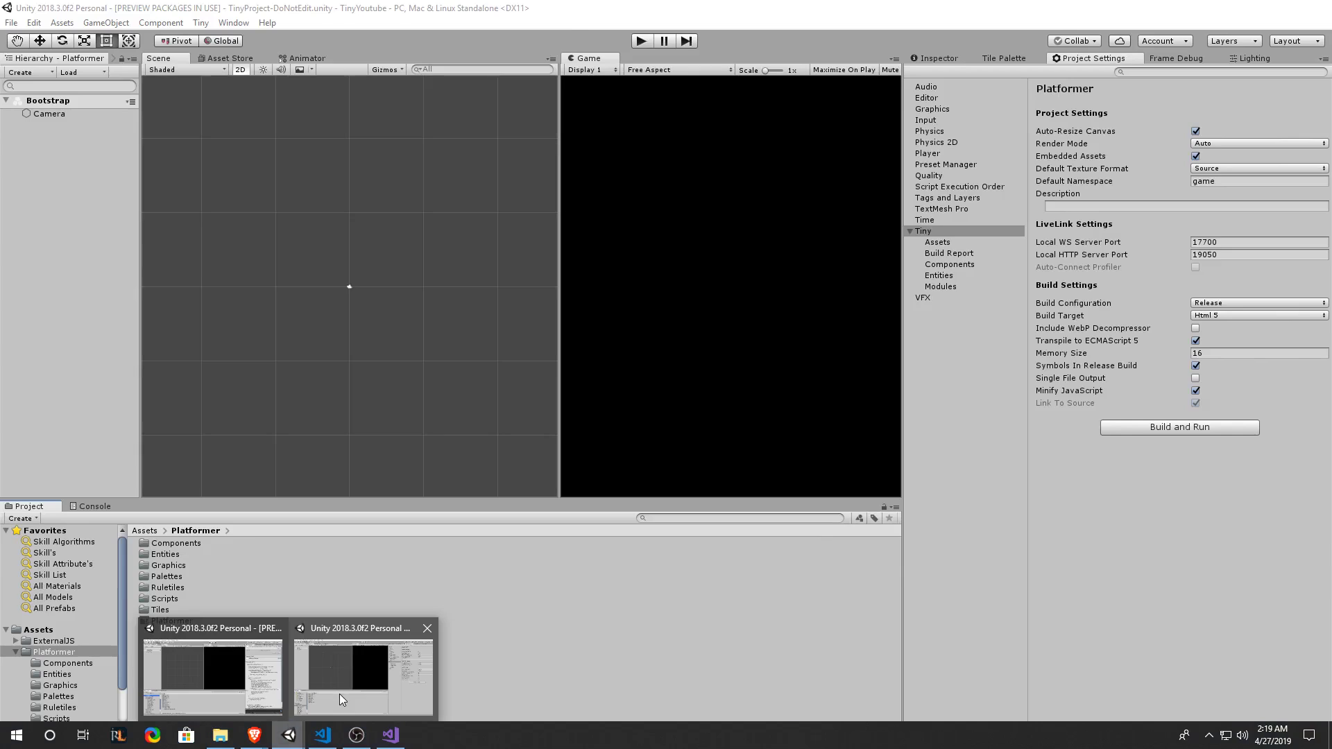
Select tsconfig.override in Unity's Platformer folder, glance at GameManagerService.ts, then return to Unity.
{"action": "left_click", "coordinate": [339, 694]}
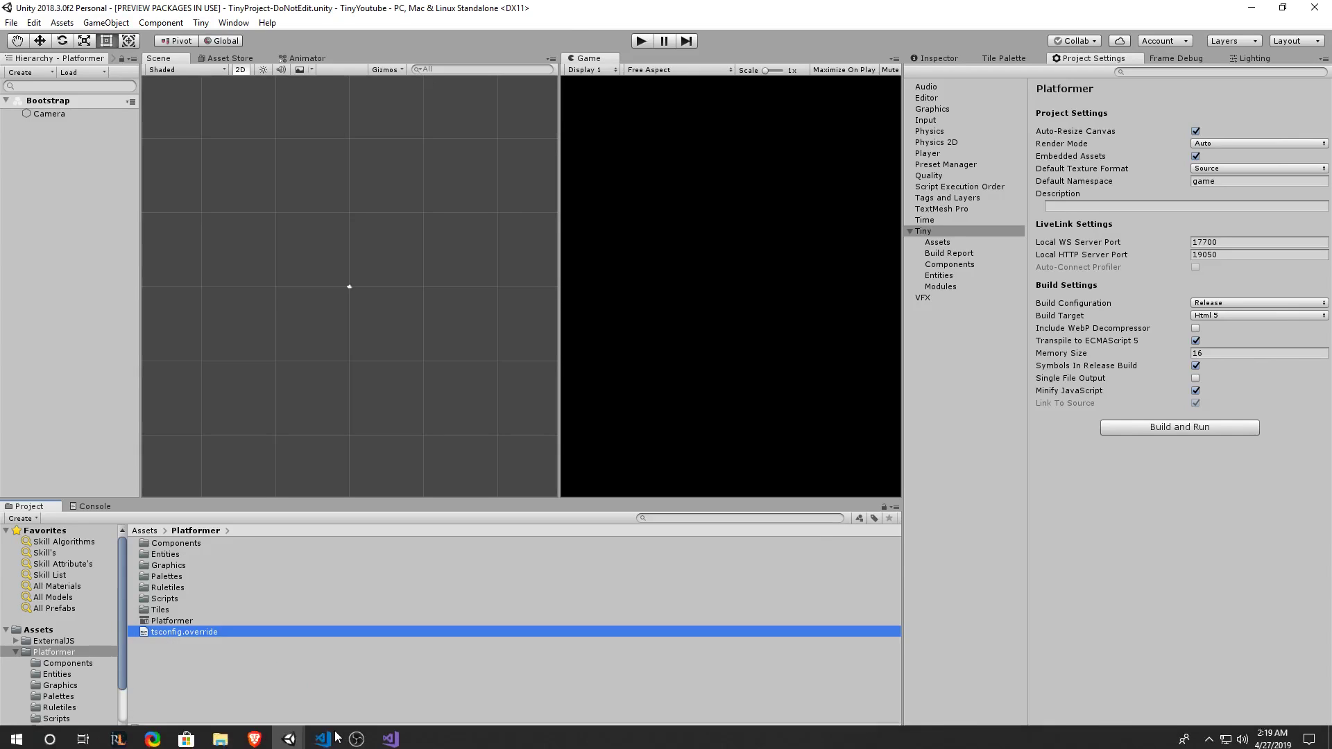
{"action": "left_click", "coordinate": [188, 633]}
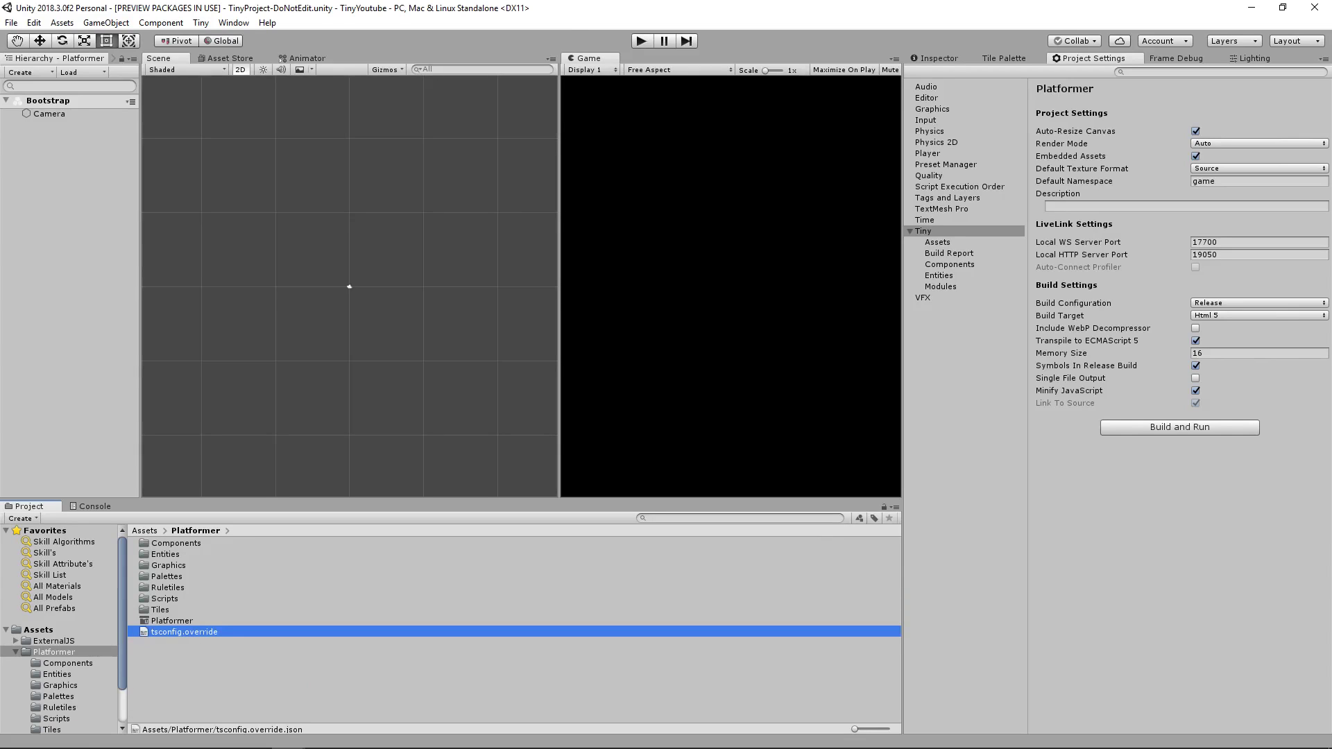
{"action": "left_click", "coordinate": [323, 745]}
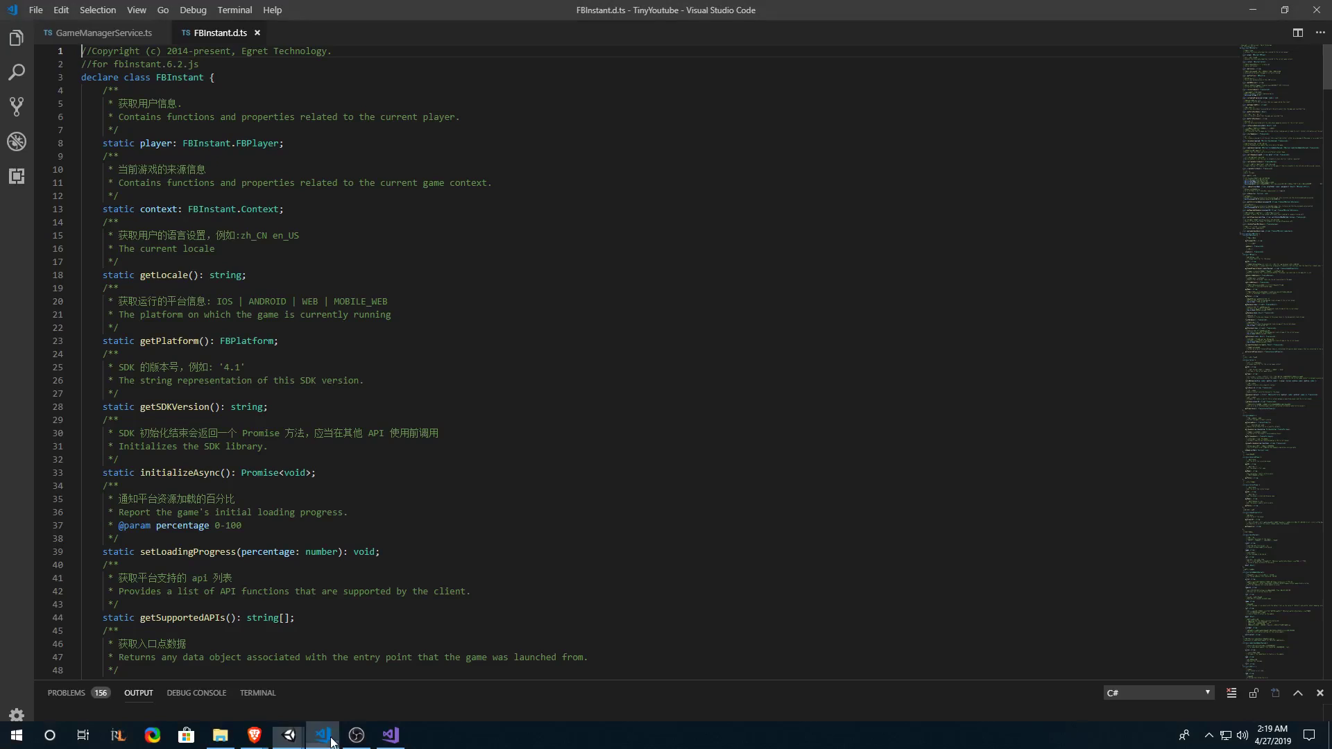
{"action": "left_click", "coordinate": [106, 36]}
{"action": "left_click", "coordinate": [389, 221]}
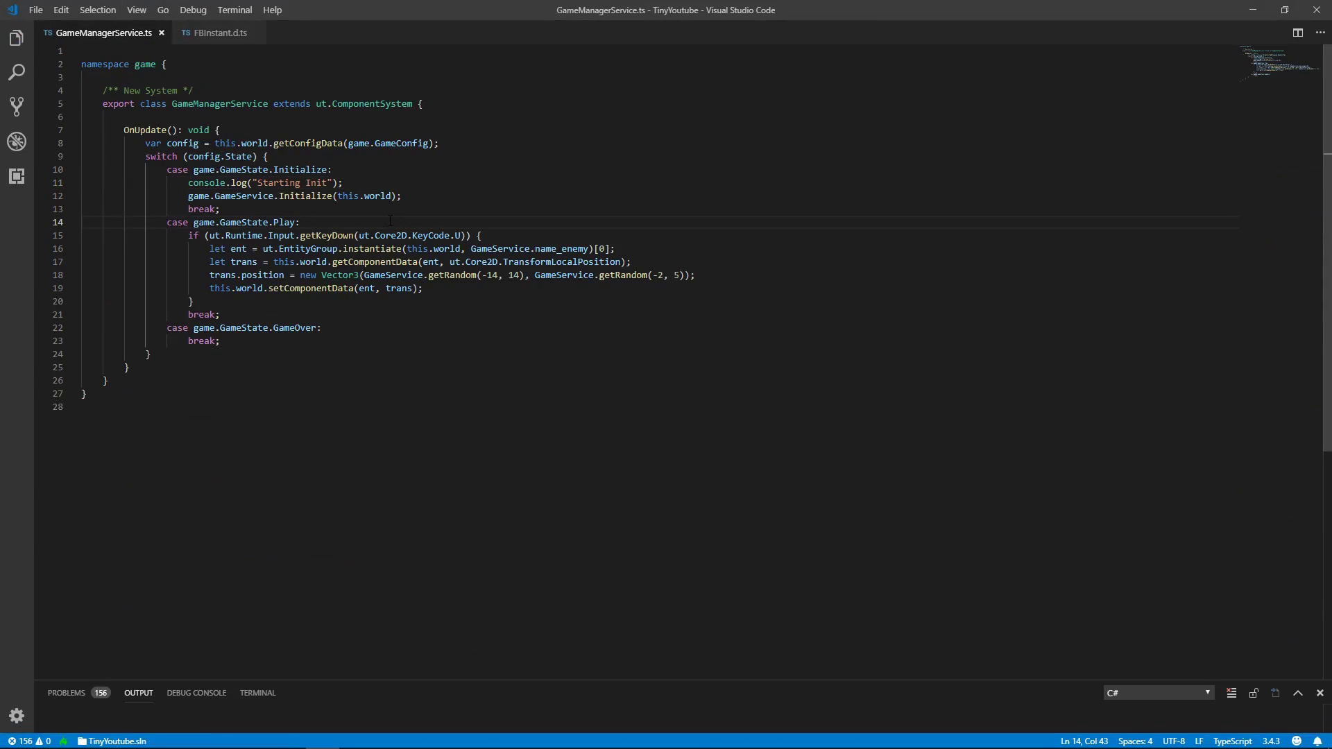
{"action": "mouse_move", "coordinate": [289, 735]}
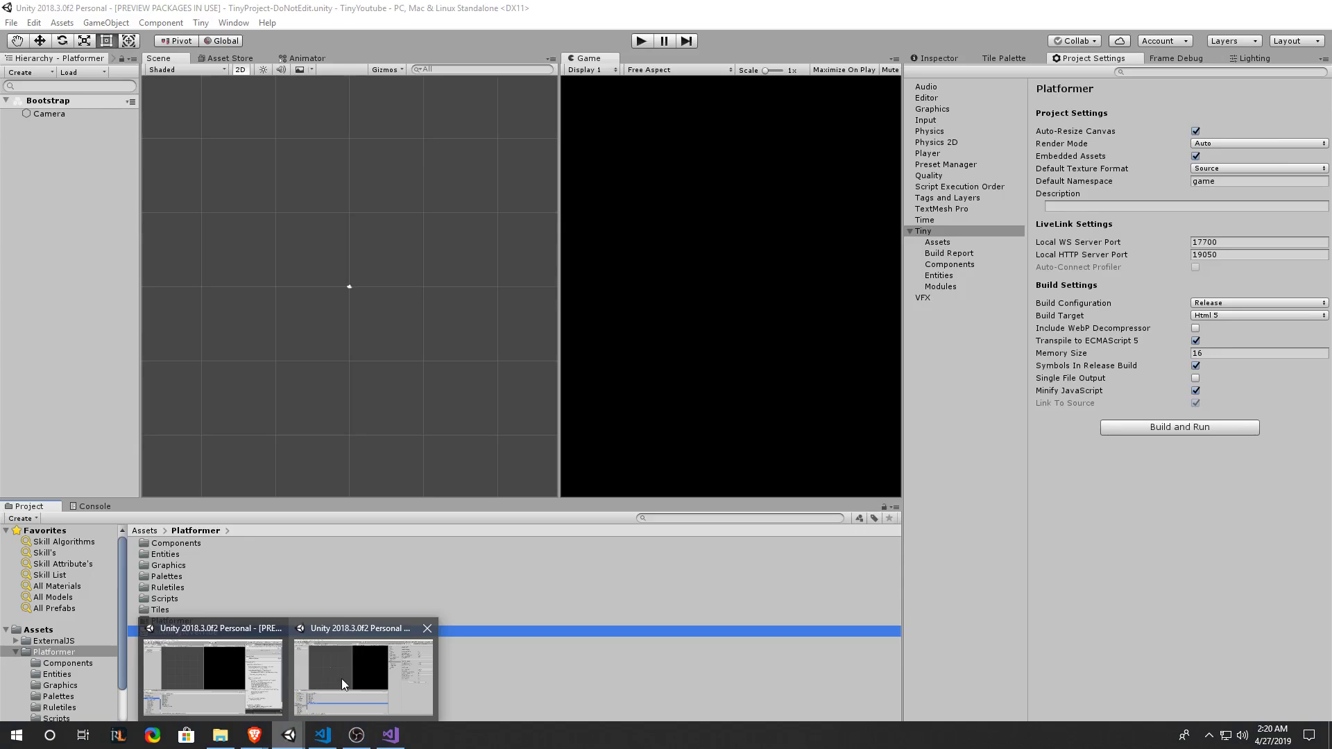
{"action": "left_click", "coordinate": [341, 679]}
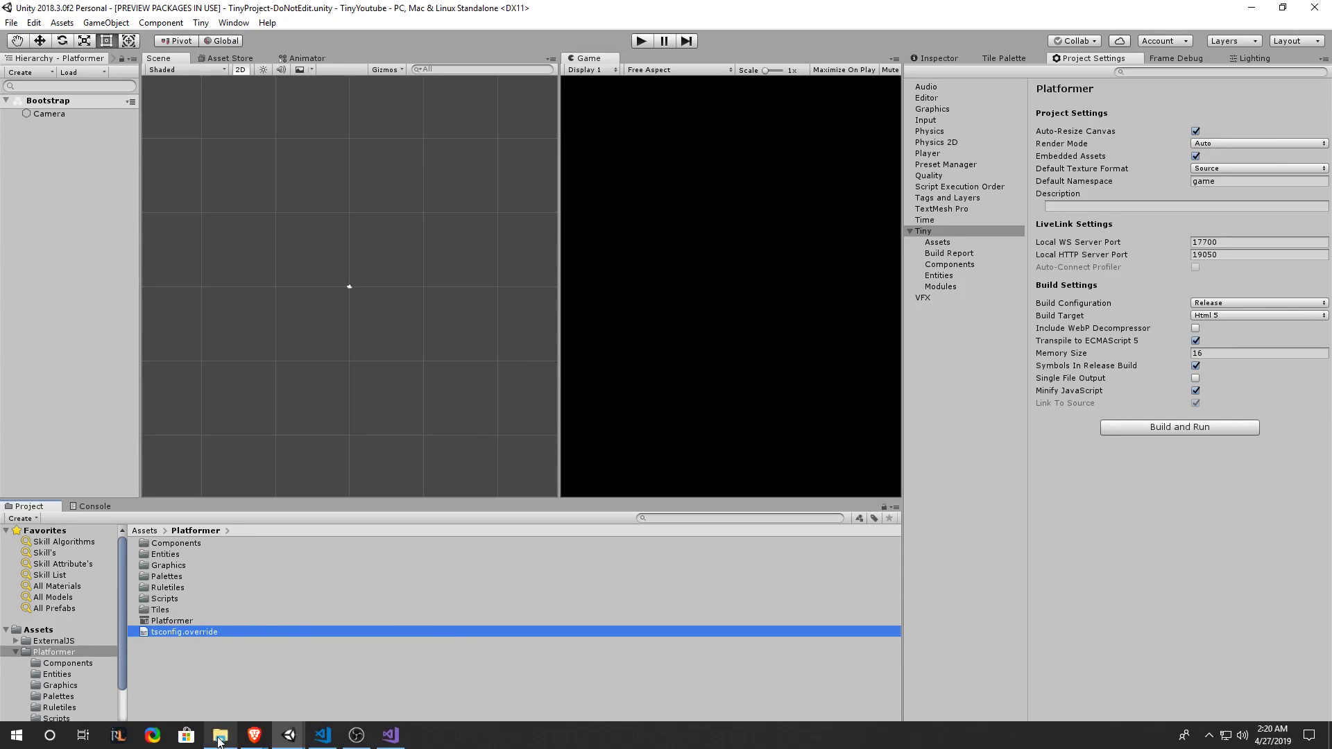
Open the root tsconfig.json, verify line 36 lists External/dst/FBInstant.d.ts, then close it.
{"action": "right_click", "coordinate": [38, 629]}
{"action": "left_click", "coordinate": [115, 321]}
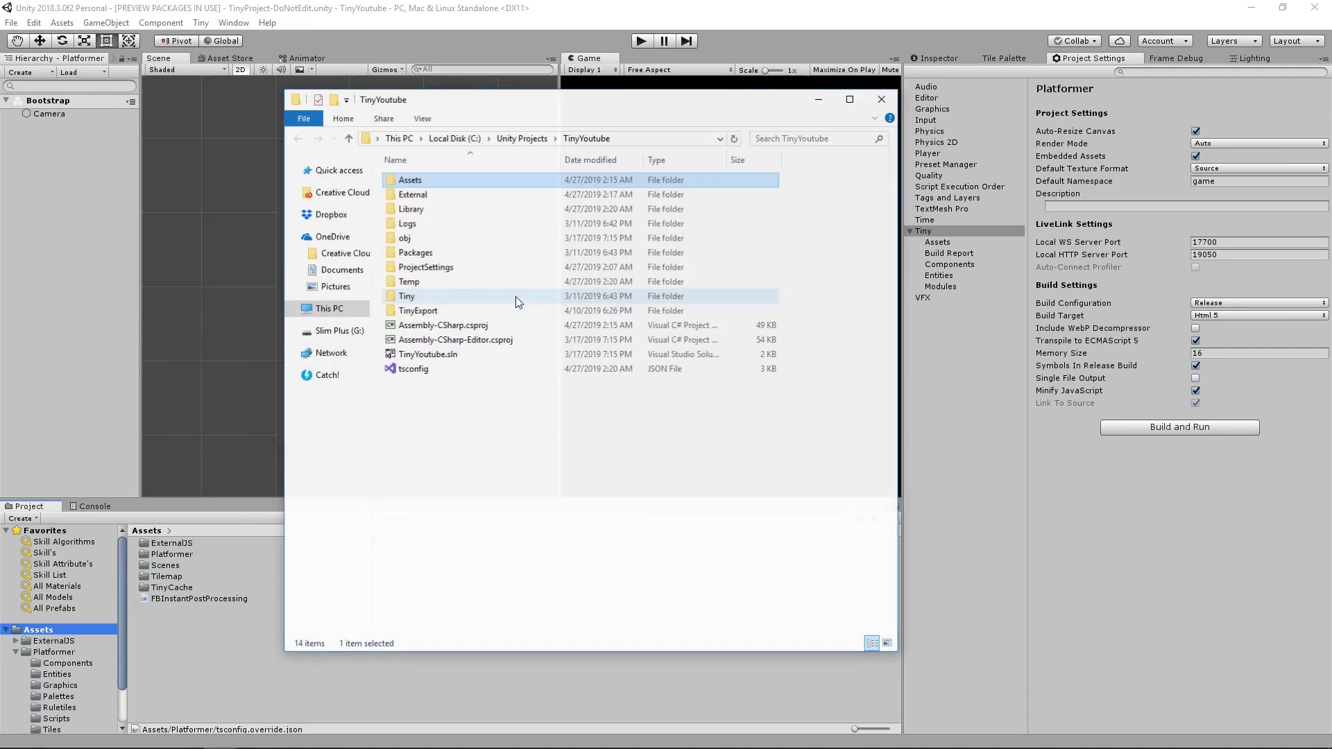
{"action": "left_click", "coordinate": [428, 373]}
{"action": "double_click", "coordinate": [428, 371]}
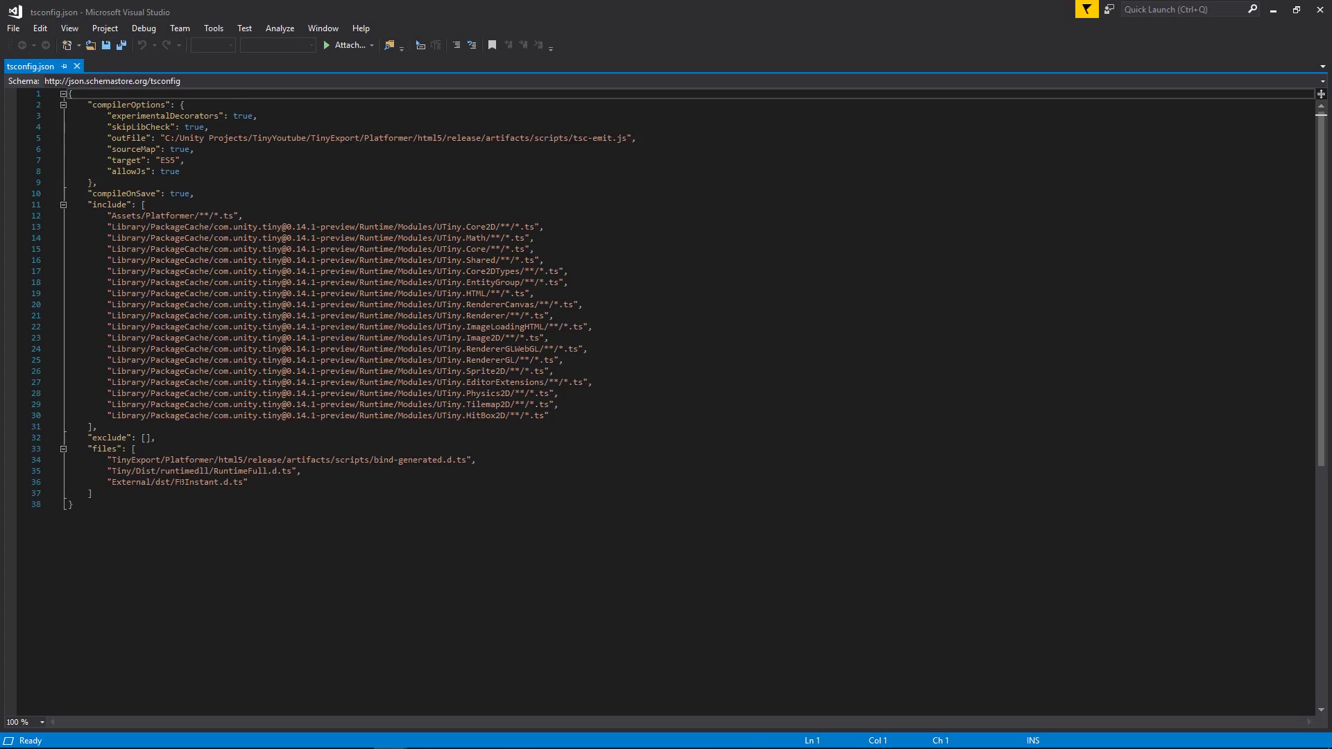
{"action": "left_click_drag", "start_coordinate": [103, 482], "coordinate": [276, 487]}
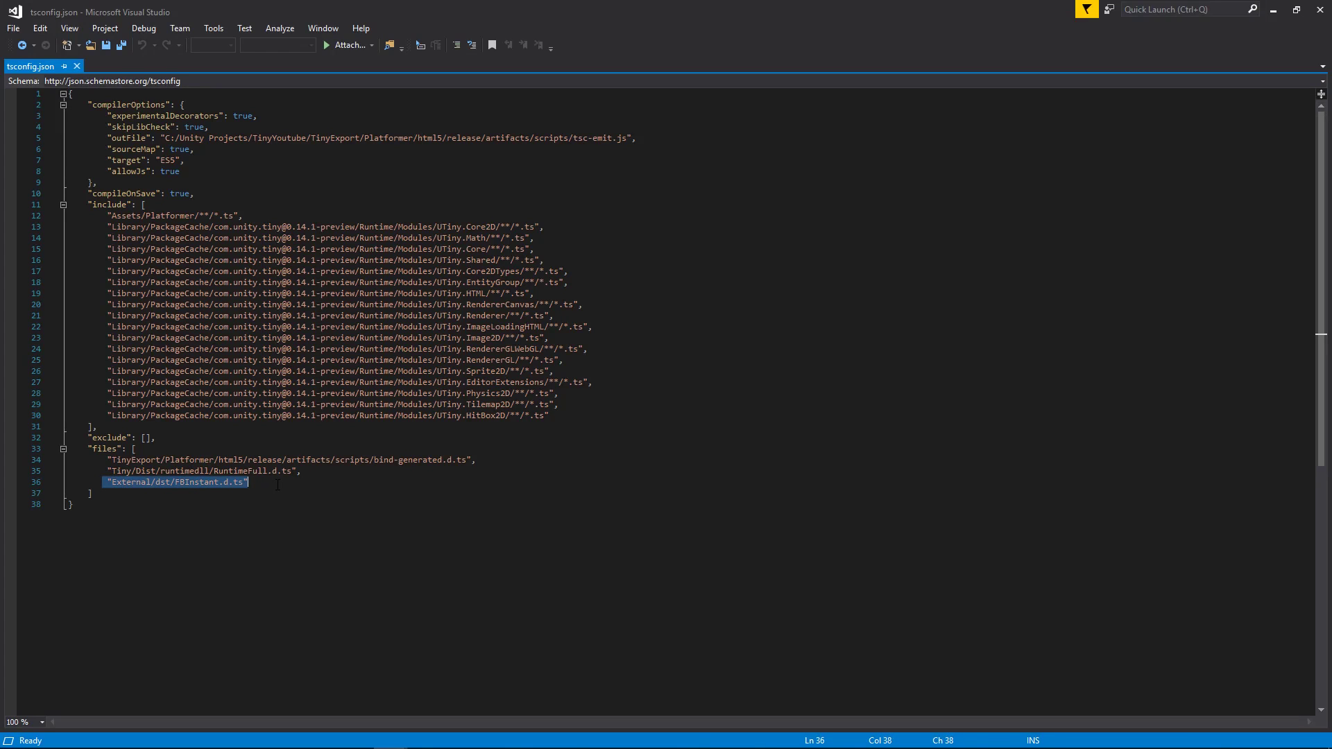
{"action": "left_click", "coordinate": [165, 485]}
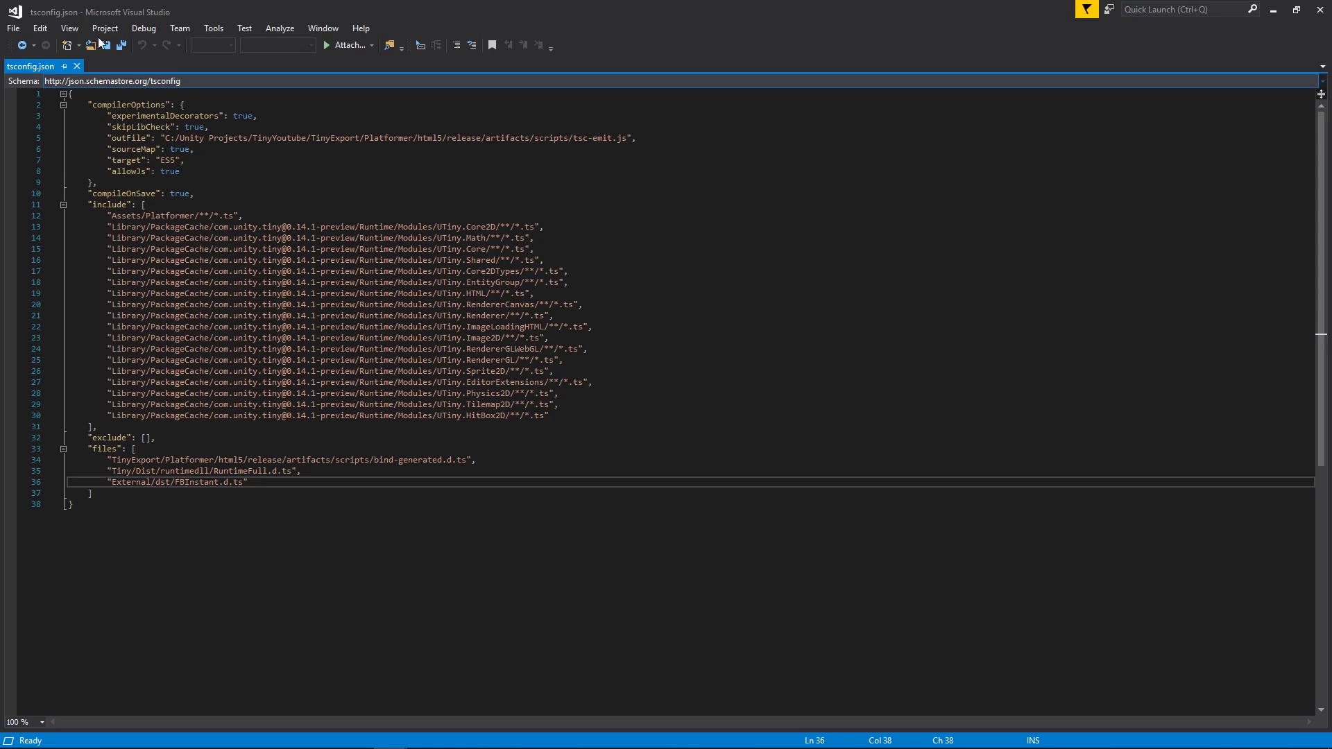
{"action": "left_click", "coordinate": [1320, 10]}
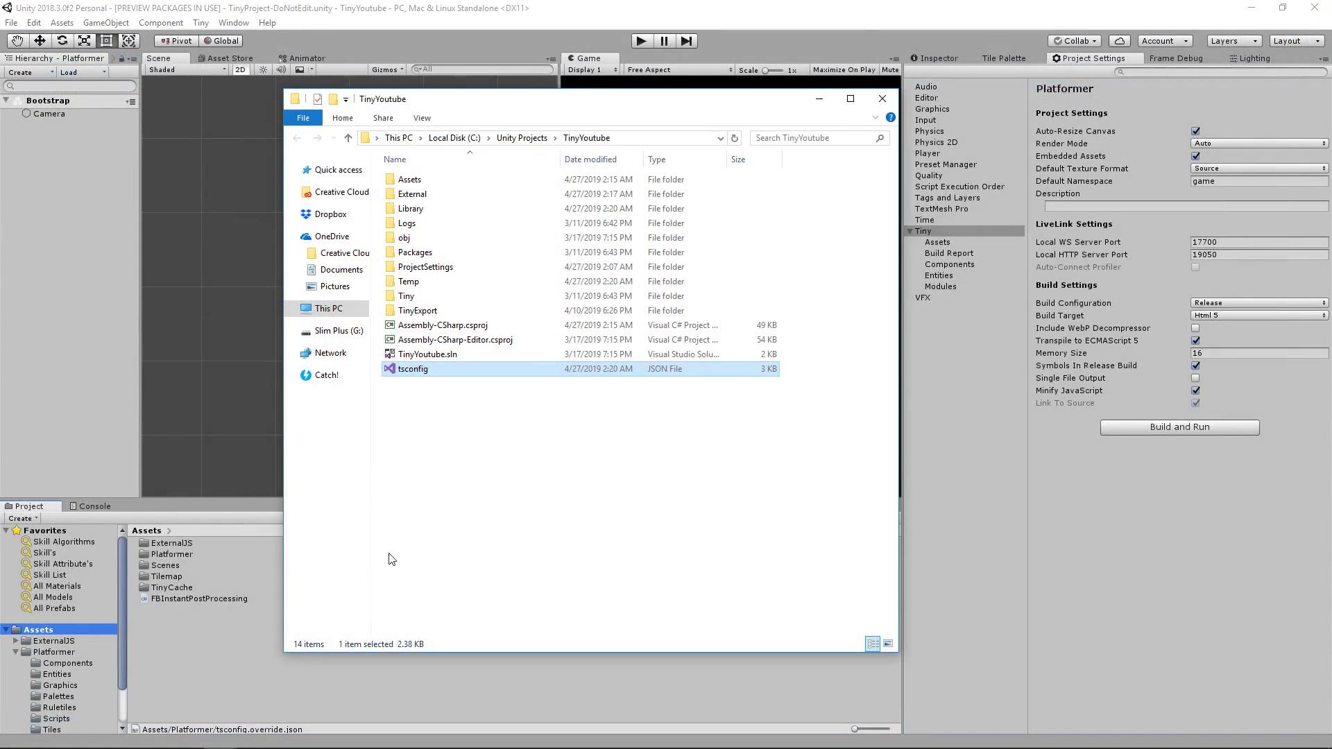
{"action": "left_click", "coordinate": [178, 656]}
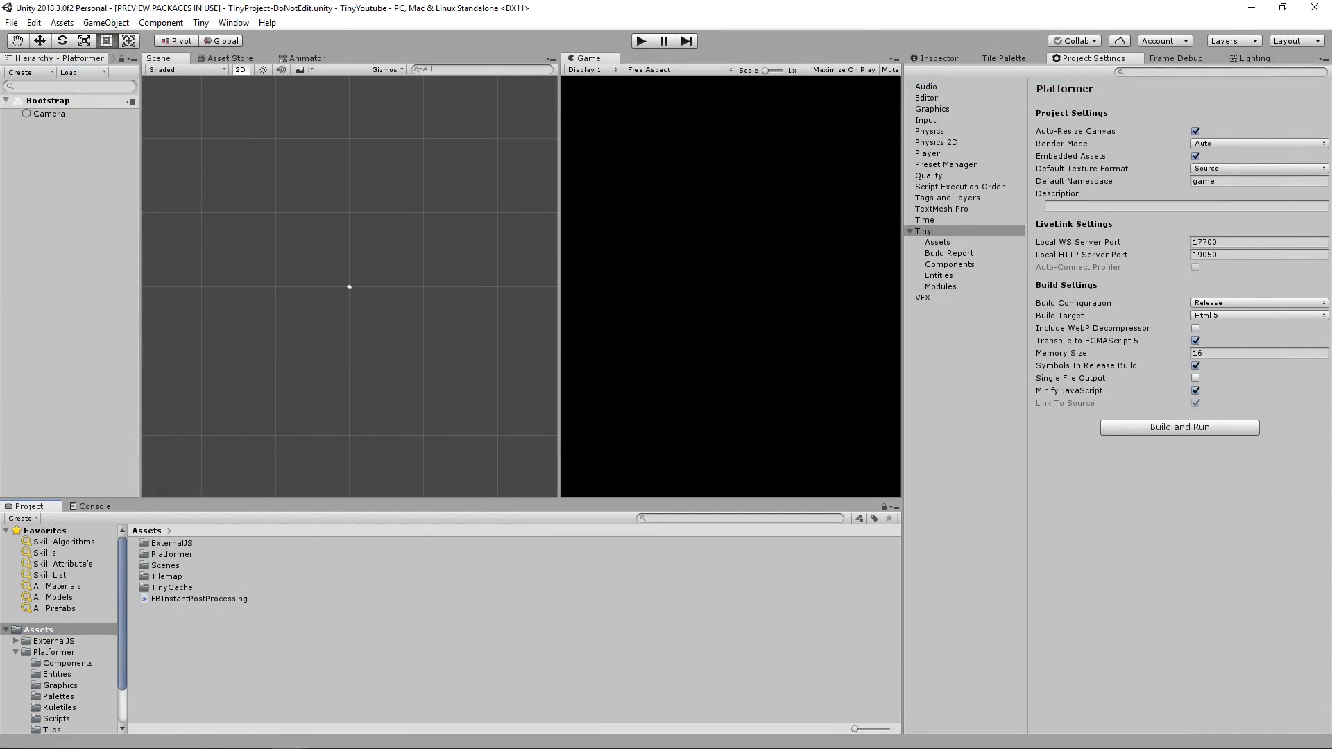
Preview FBInstant members after the break line in GameManagerService.ts, undo the test line, and save.
{"action": "left_click", "coordinate": [390, 736]}
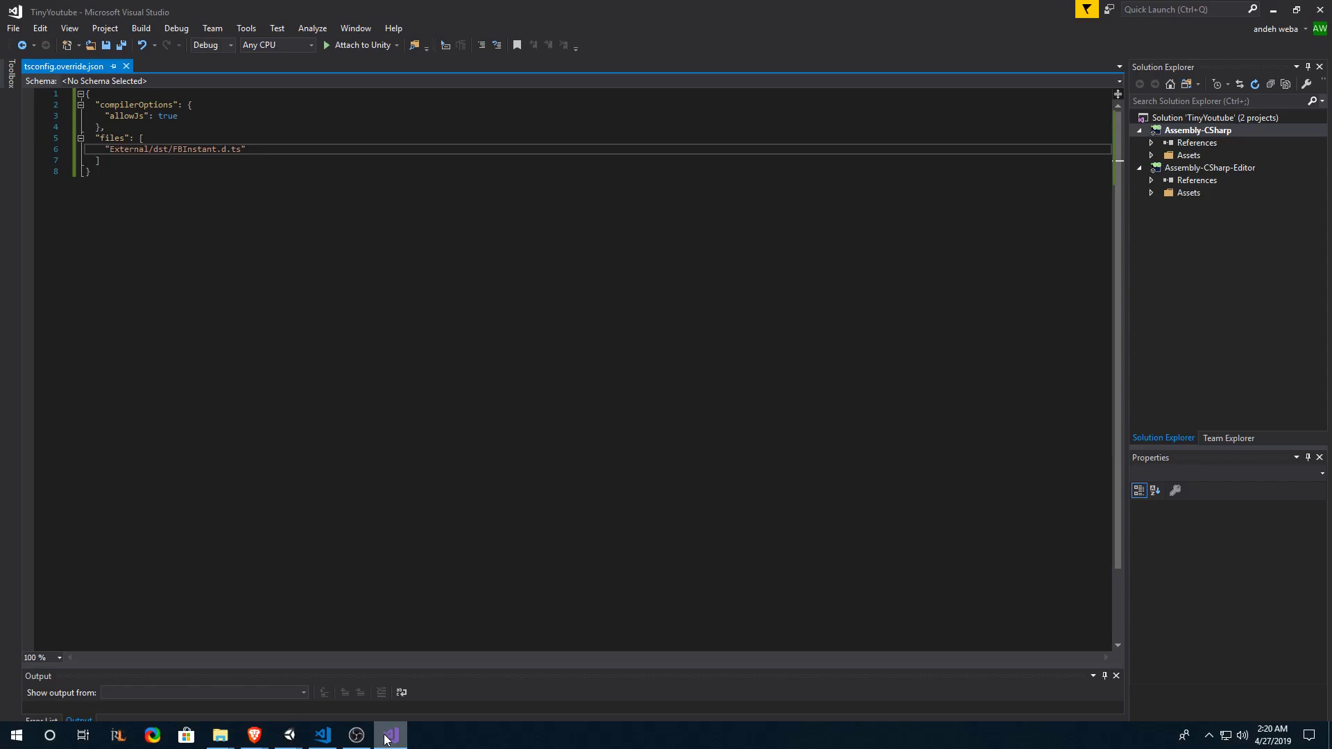
{"action": "left_click", "coordinate": [322, 735]}
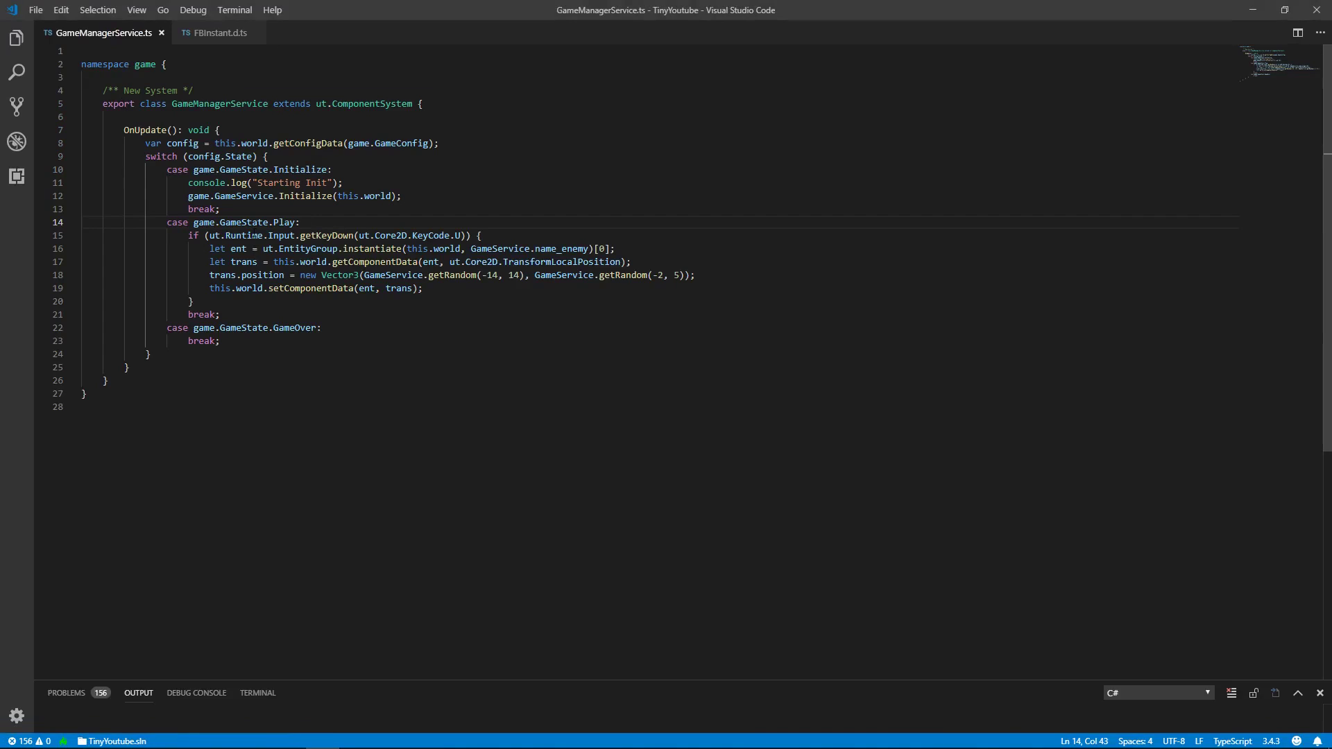
{"action": "left_click", "coordinate": [263, 208]}
{"action": "key", "text": "Return"}
{"action": "type", "text": "FBInstant."}
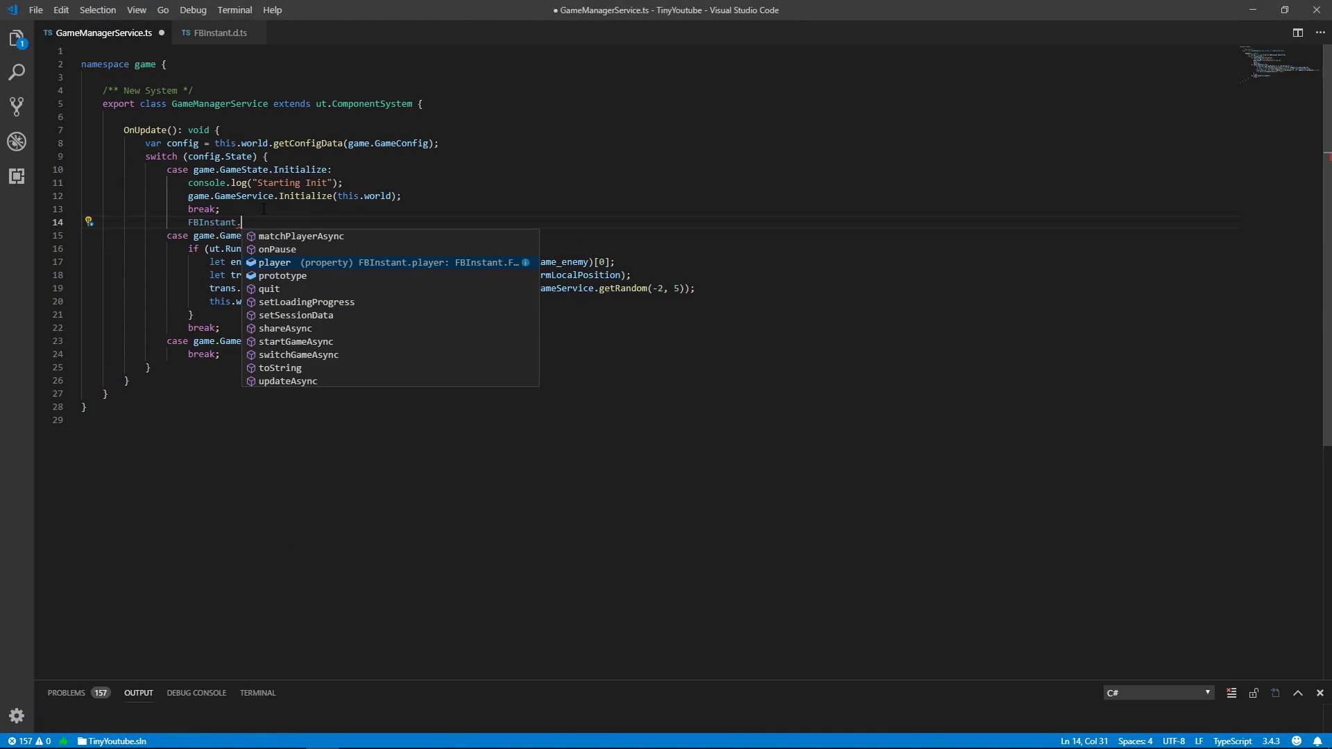
{"action": "key", "text": "ctrl+z"}
{"action": "key", "text": "ctrl+z"}
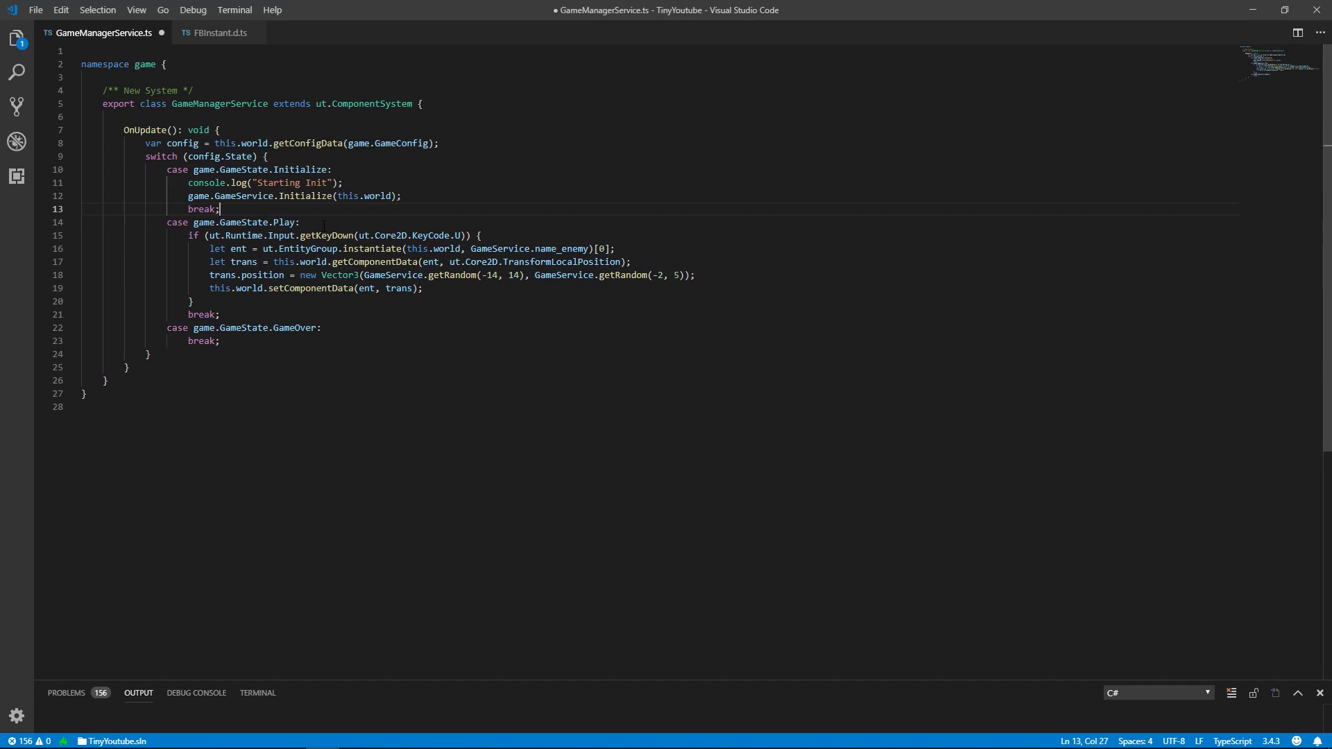
{"action": "key", "text": "ctrl+s"}
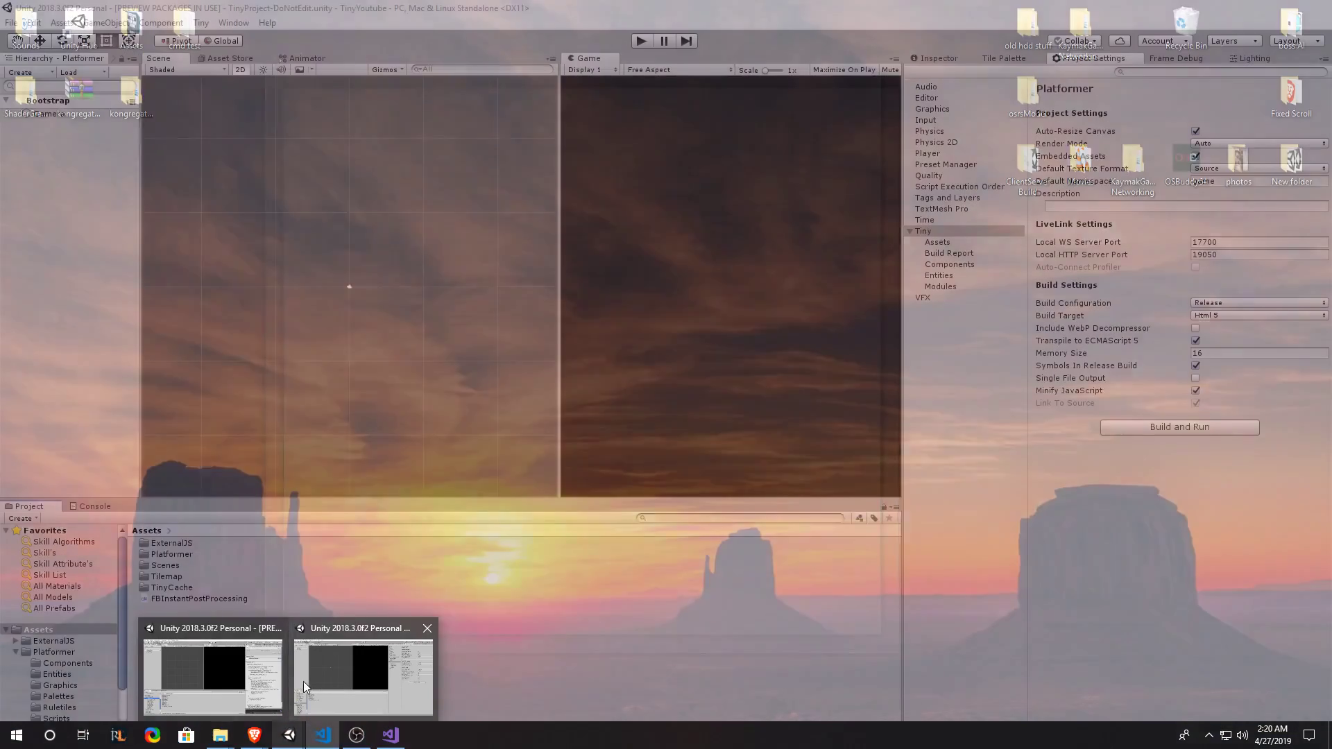
Scroll the Unity Forum Facebook Instant thread in Brave to the FBInstantService.ts reply.
{"action": "left_click", "coordinate": [305, 680]}
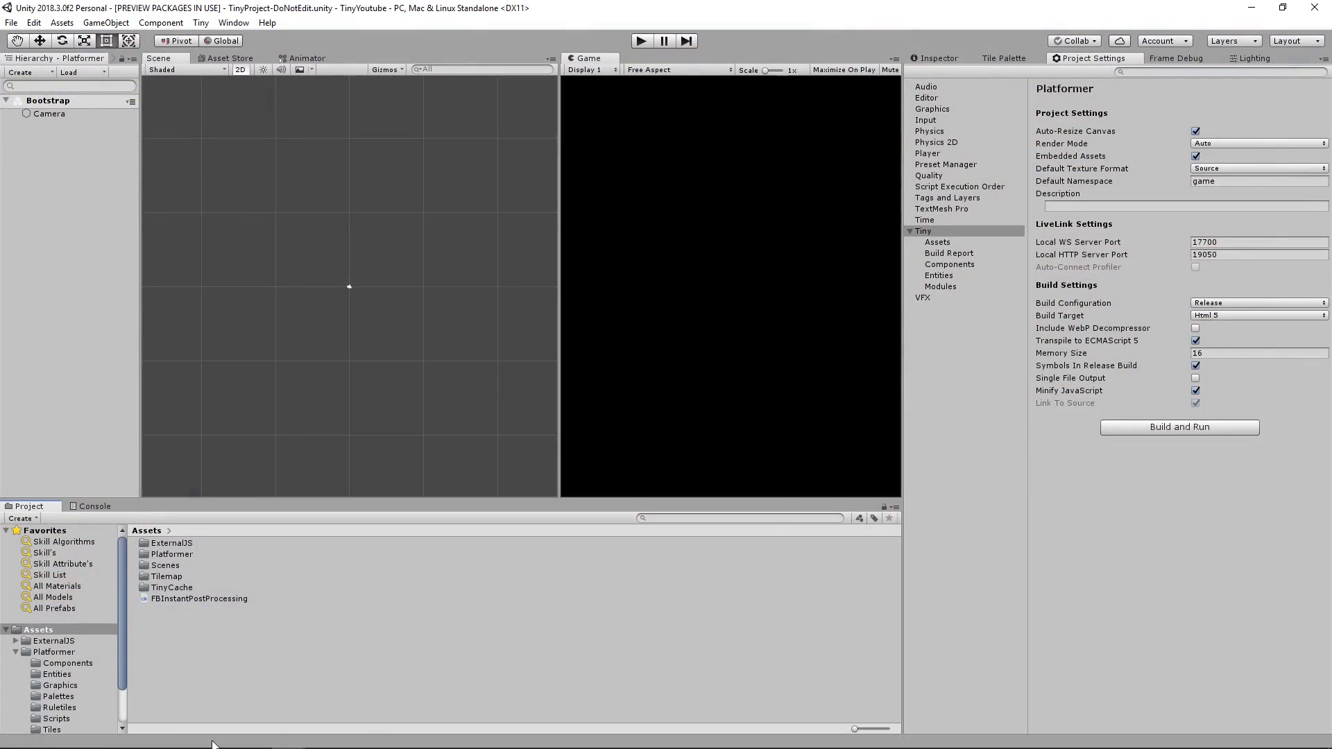
{"action": "mouse_move", "coordinate": [254, 736]}
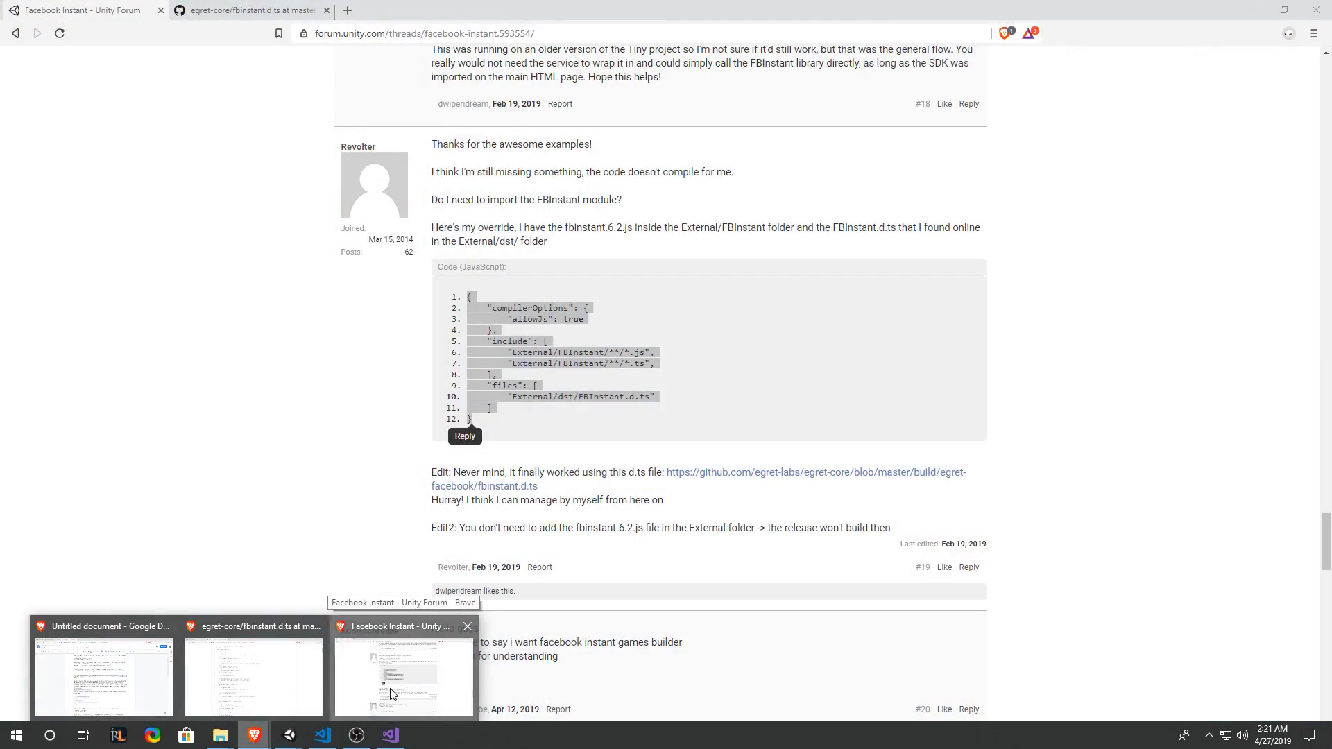
{"action": "left_click", "coordinate": [388, 696]}
{"action": "scroll", "coordinate": [430, 440], "scroll_direction": "down", "scroll_amount": 4}
{"action": "scroll", "coordinate": [508, 456], "scroll_direction": "down", "scroll_amount": 9}
{"action": "scroll", "coordinate": [340, 385], "scroll_direction": "down", "scroll_amount": 8}
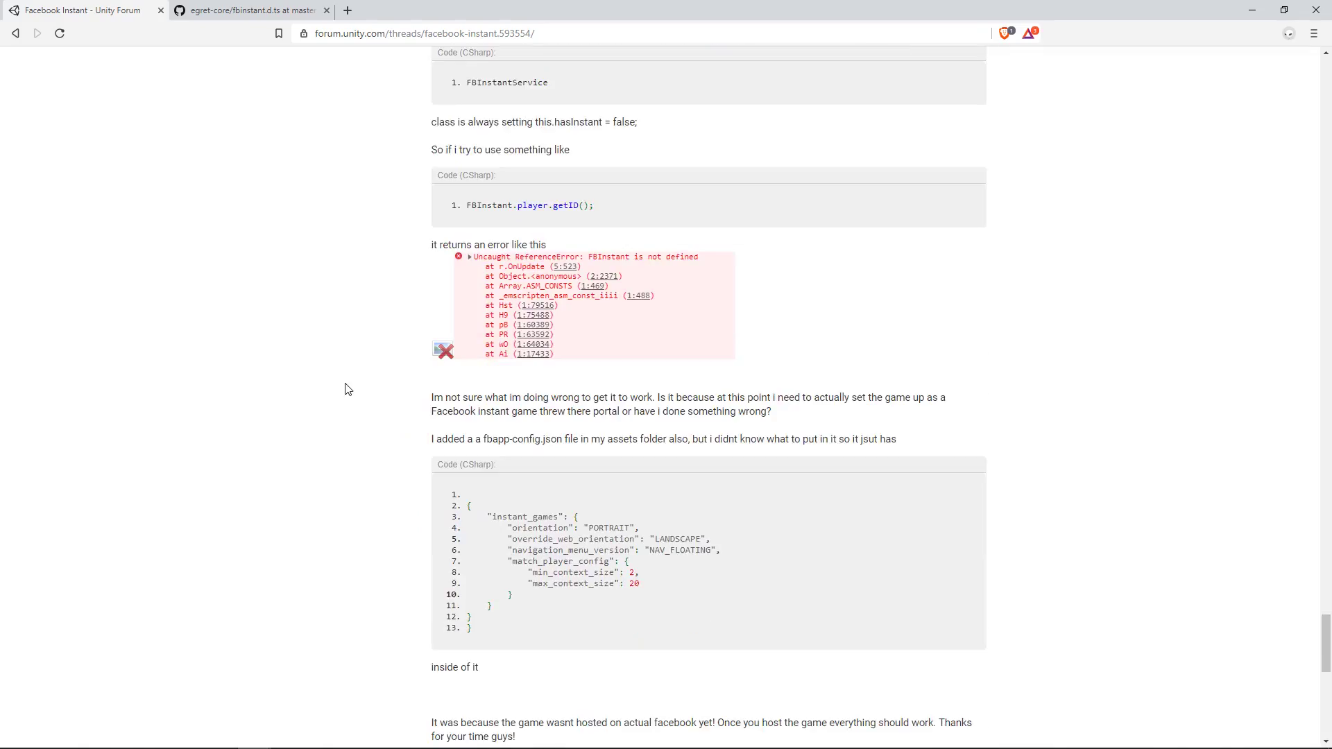
{"action": "scroll", "coordinate": [357, 383], "scroll_direction": "down", "scroll_amount": 4}
{"action": "scroll", "coordinate": [361, 385], "scroll_direction": "up", "scroll_amount": 4}
{"action": "scroll", "coordinate": [360, 409], "scroll_direction": "up", "scroll_amount": 16}
{"action": "scroll", "coordinate": [358, 416], "scroll_direction": "up", "scroll_amount": 7}
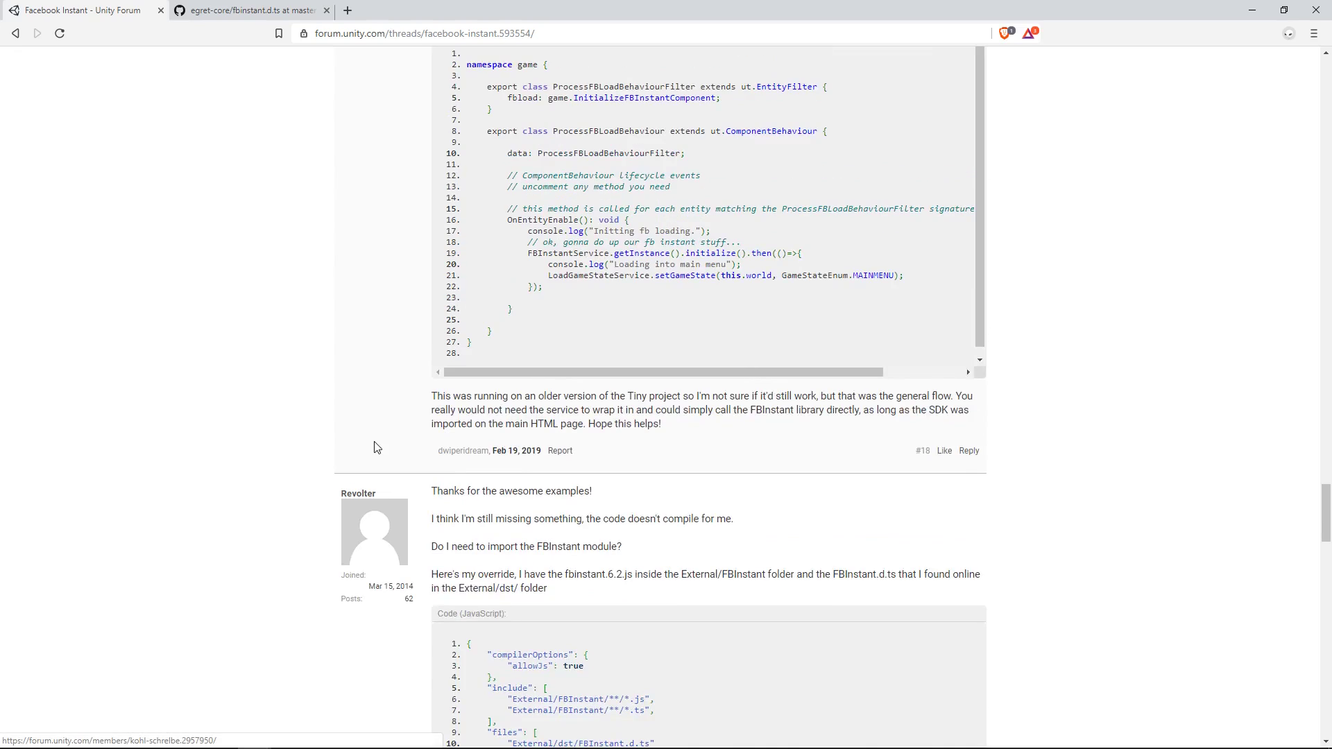
{"action": "scroll", "coordinate": [351, 360], "scroll_direction": "up", "scroll_amount": 8}
{"action": "scroll", "coordinate": [344, 327], "scroll_direction": "up", "scroll_amount": 5}
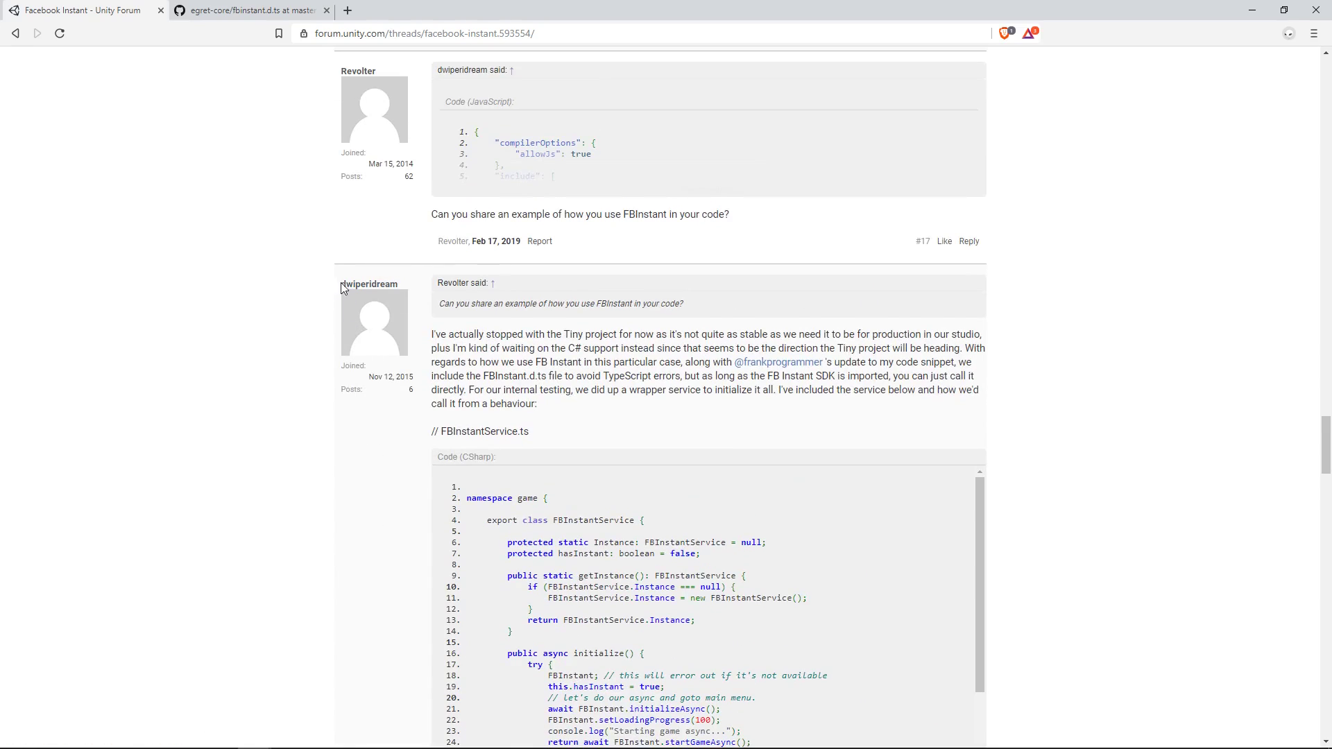
Select code lines 2-43 of the FBInstantService.ts sample in the reply's code box.
{"action": "left_click_drag", "start_coordinate": [338, 288], "coordinate": [401, 288]}
{"action": "left_click", "coordinate": [402, 289]}
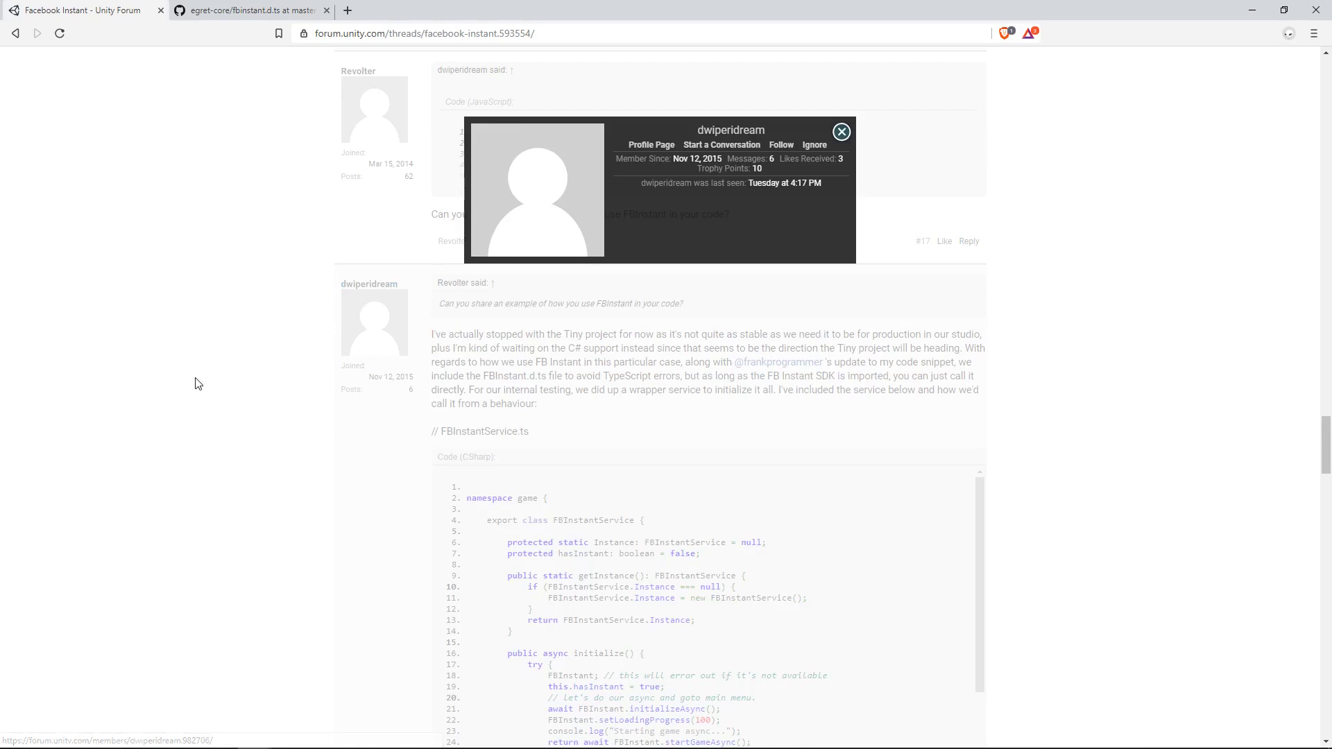
{"action": "left_click", "coordinate": [196, 380]}
{"action": "scroll", "coordinate": [411, 405], "scroll_direction": "down", "scroll_amount": 3}
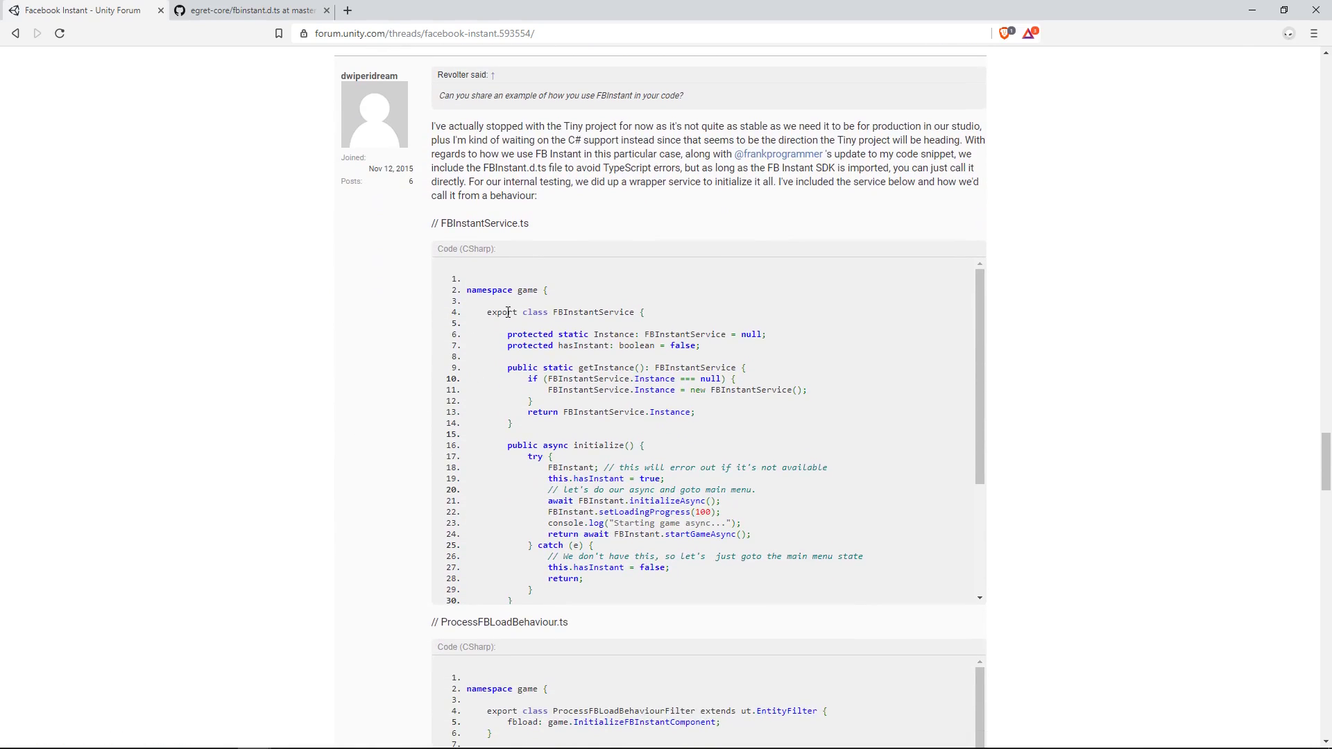
{"action": "double_click", "coordinate": [562, 316]}
{"action": "left_click", "coordinate": [481, 291]}
{"action": "left_click_drag", "start_coordinate": [468, 295], "coordinate": [388, 531]}
{"action": "scroll", "coordinate": [550, 510], "scroll_direction": "down", "scroll_amount": 1}
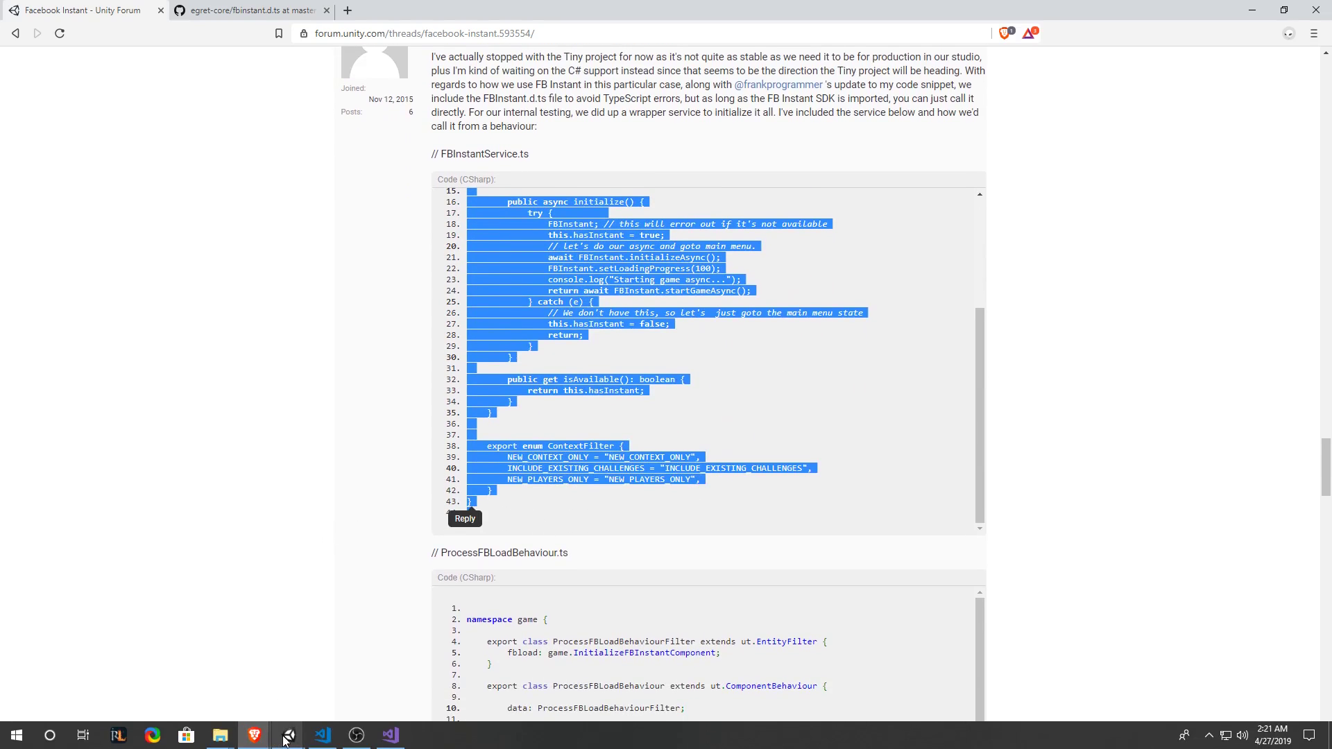
Create a Tiny TypeScript System named FBInstantService in Platformer/Scripts.
{"action": "left_click", "coordinate": [289, 735]}
{"action": "left_click", "coordinate": [348, 654]}
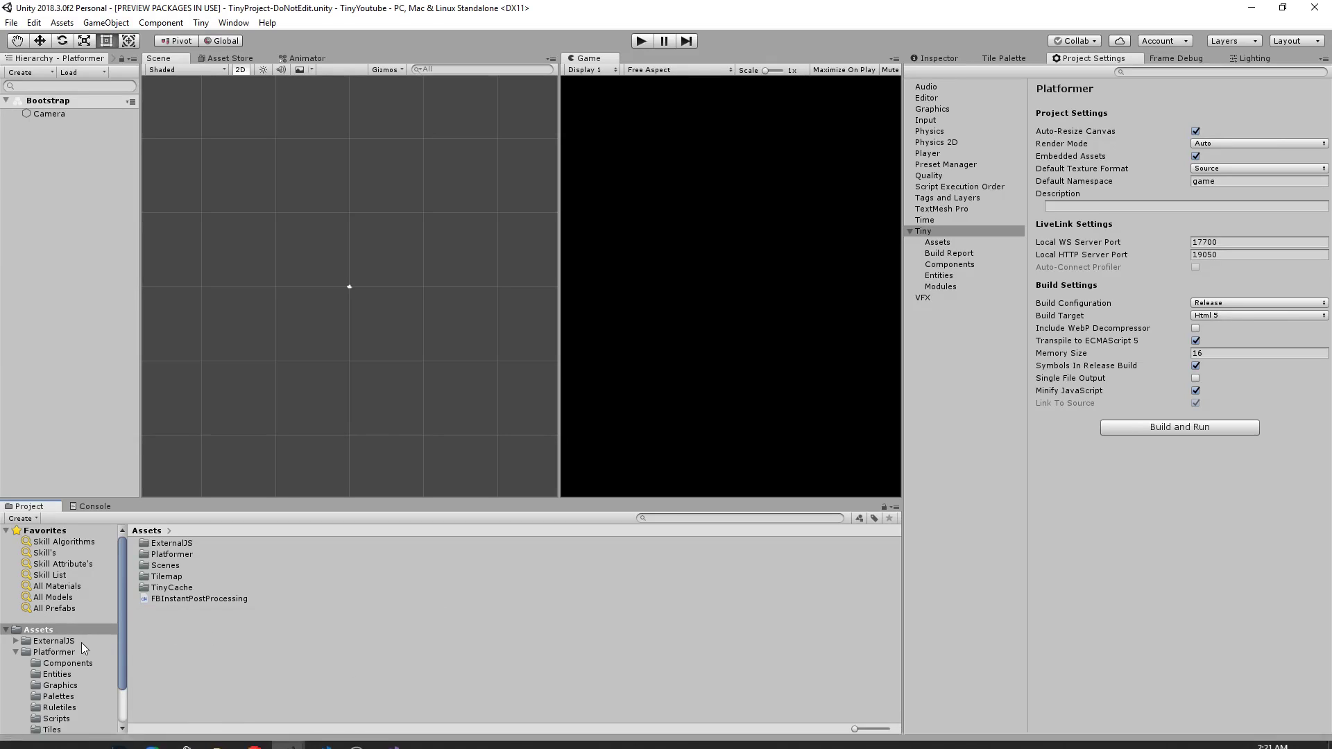
{"action": "left_click", "coordinate": [54, 718]}
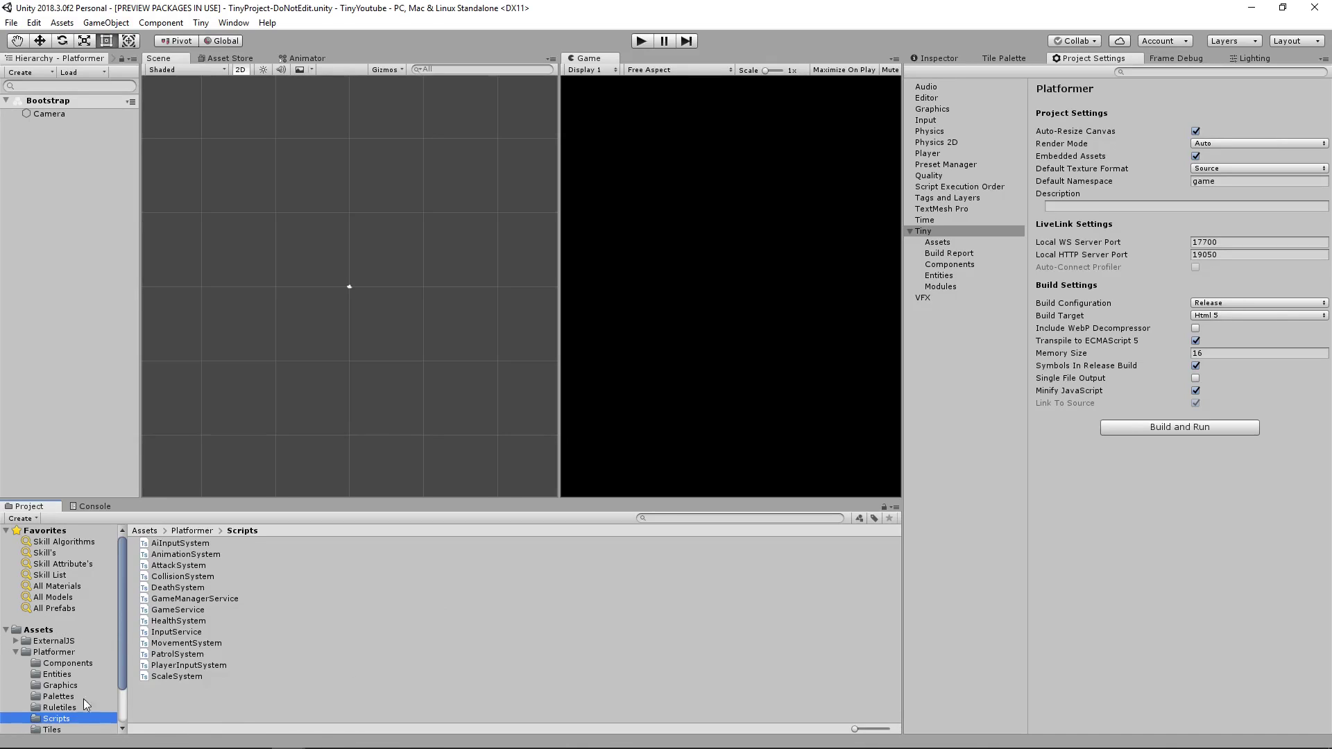
{"action": "right_click", "coordinate": [171, 702]}
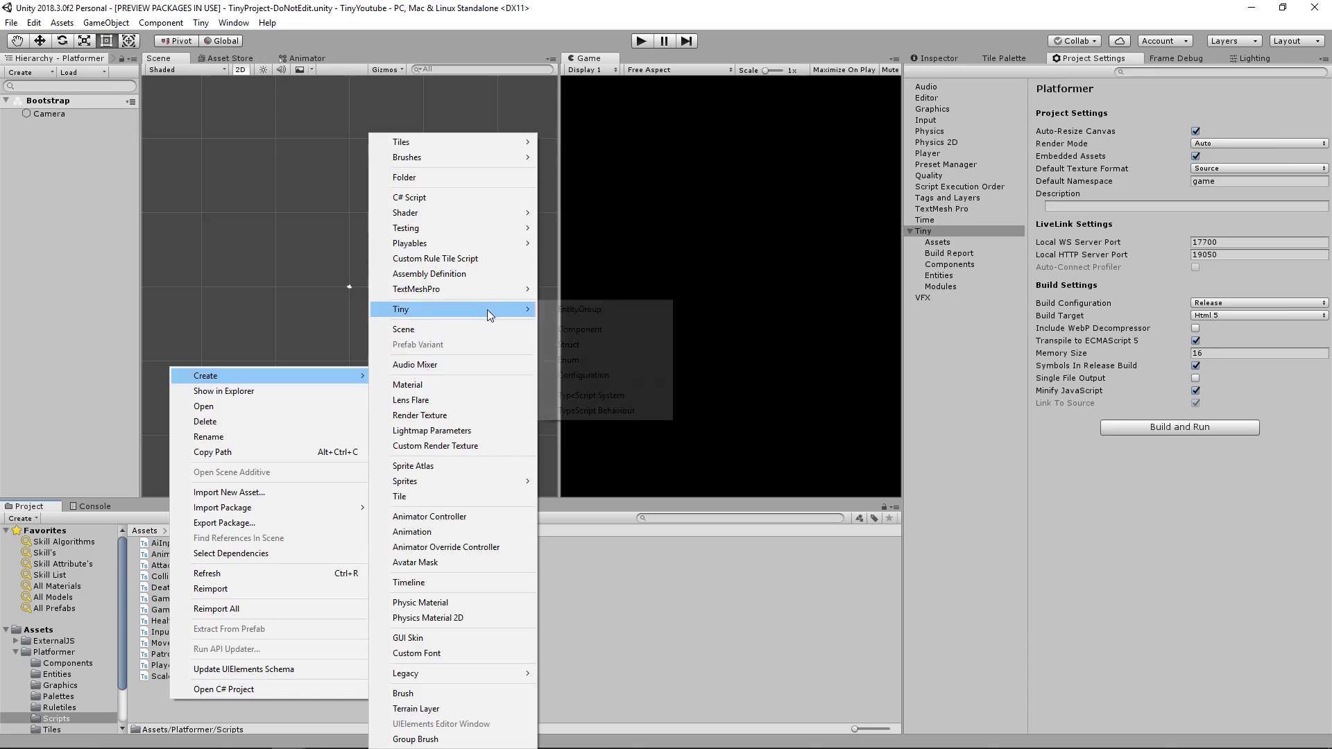
{"action": "left_click", "coordinate": [579, 395]}
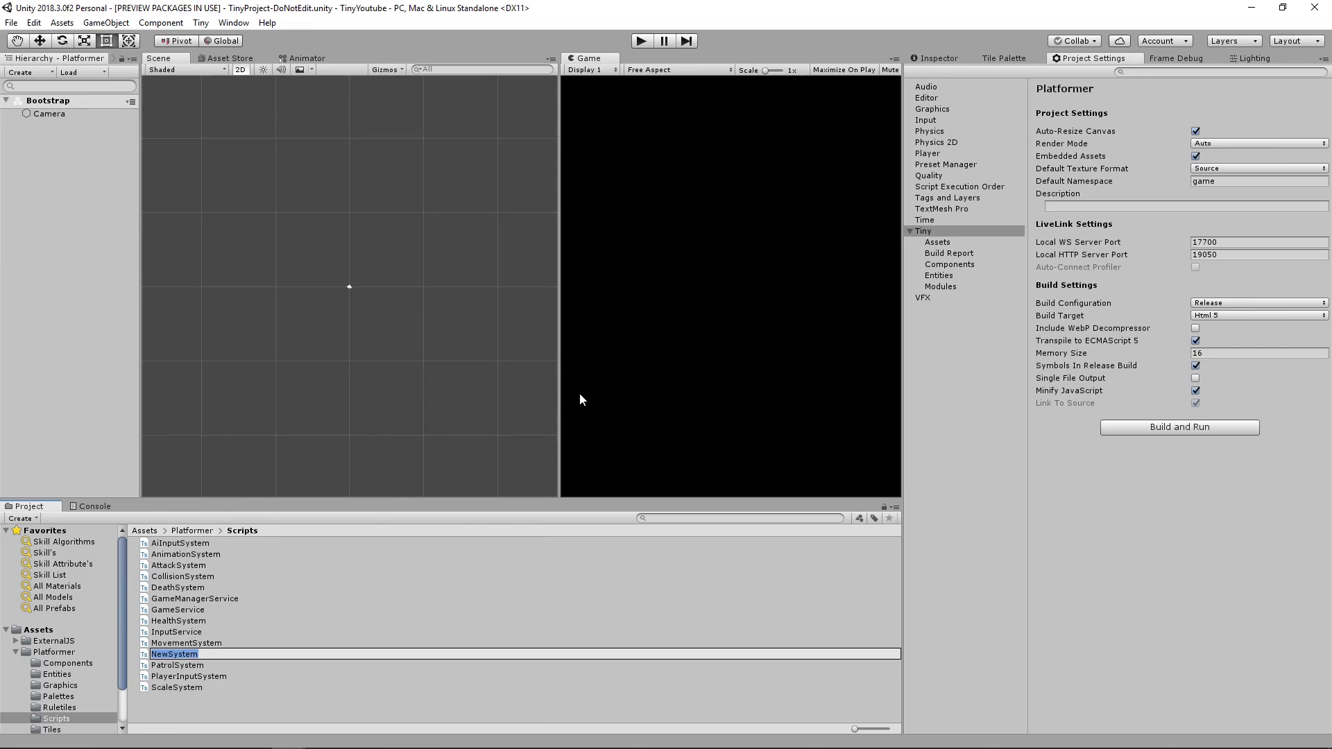
{"action": "type", "text": "F"}
{"action": "type", "text": "ervice"}
{"action": "key", "text": "Return"}
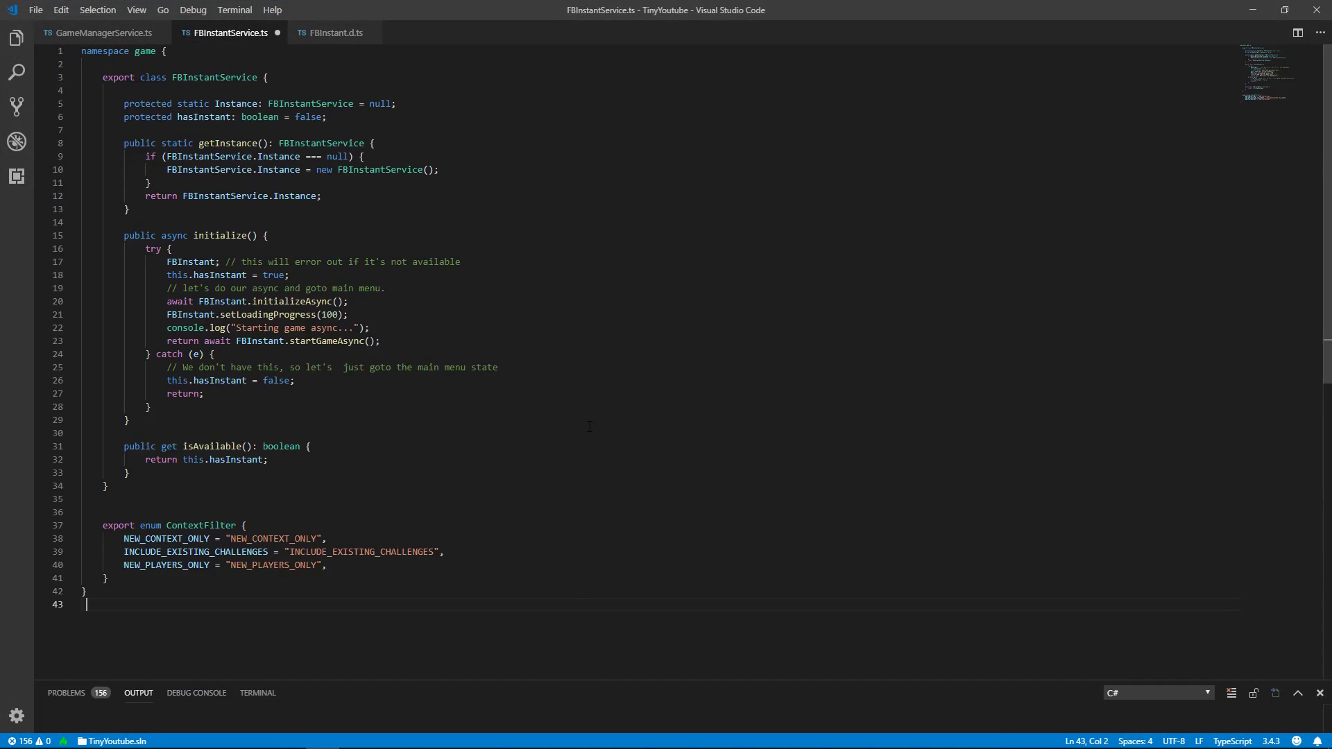
Save FBInstantService.ts with the forum wrapper code and let Unity recompile it.
{"action": "key", "text": "ctrl+s"}
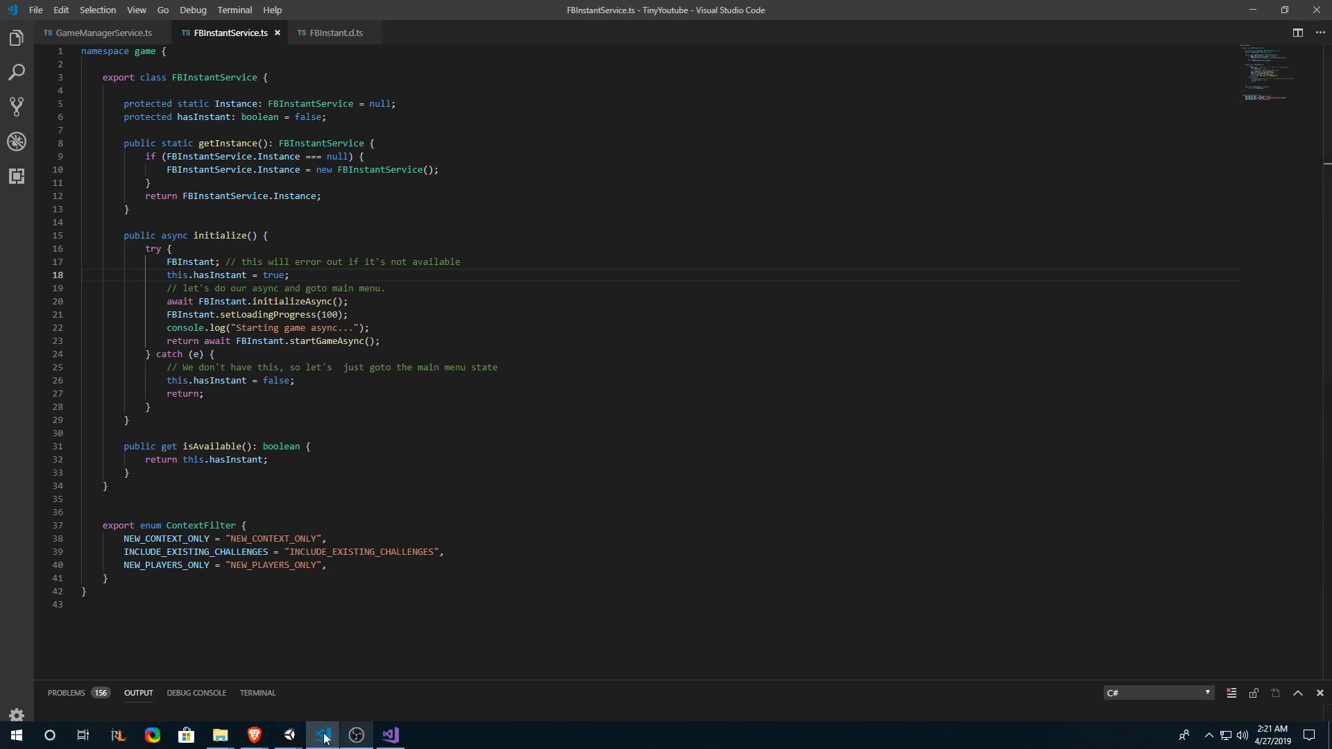
{"action": "mouse_move", "coordinate": [289, 735]}
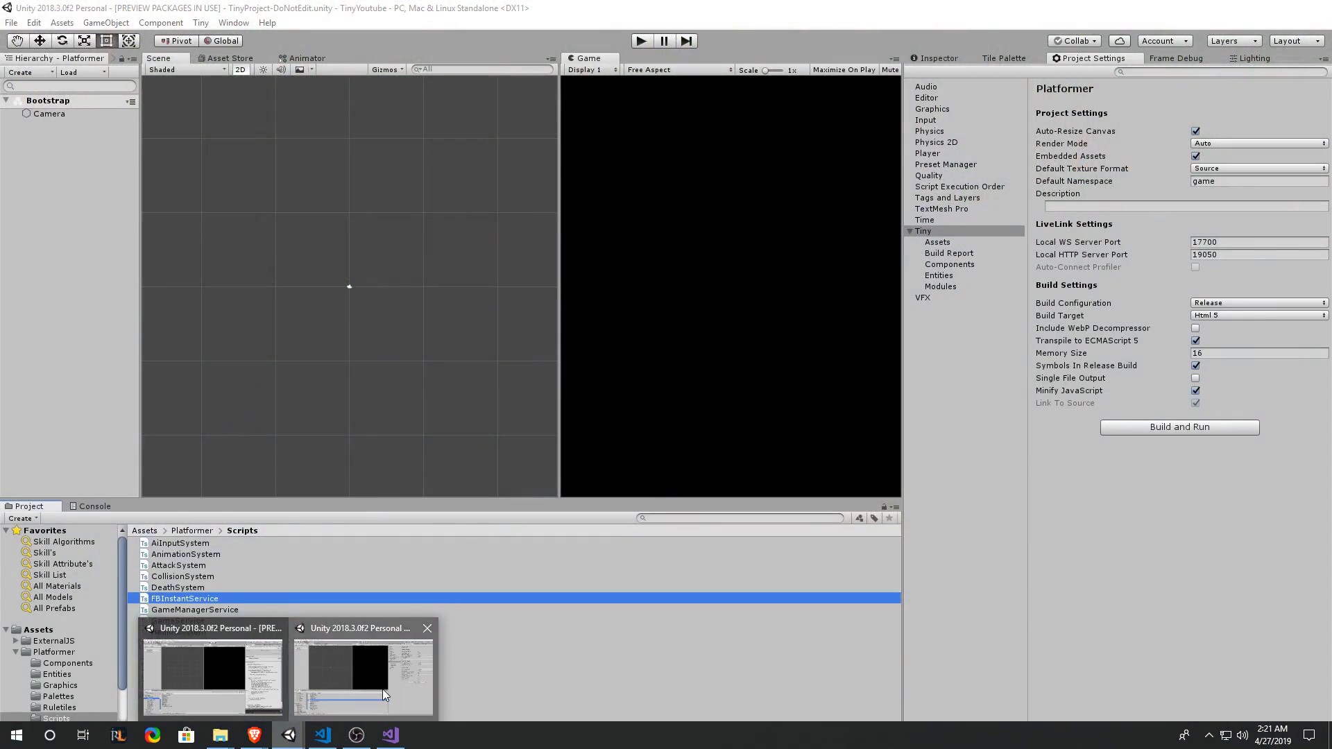
{"action": "left_click", "coordinate": [243, 666]}
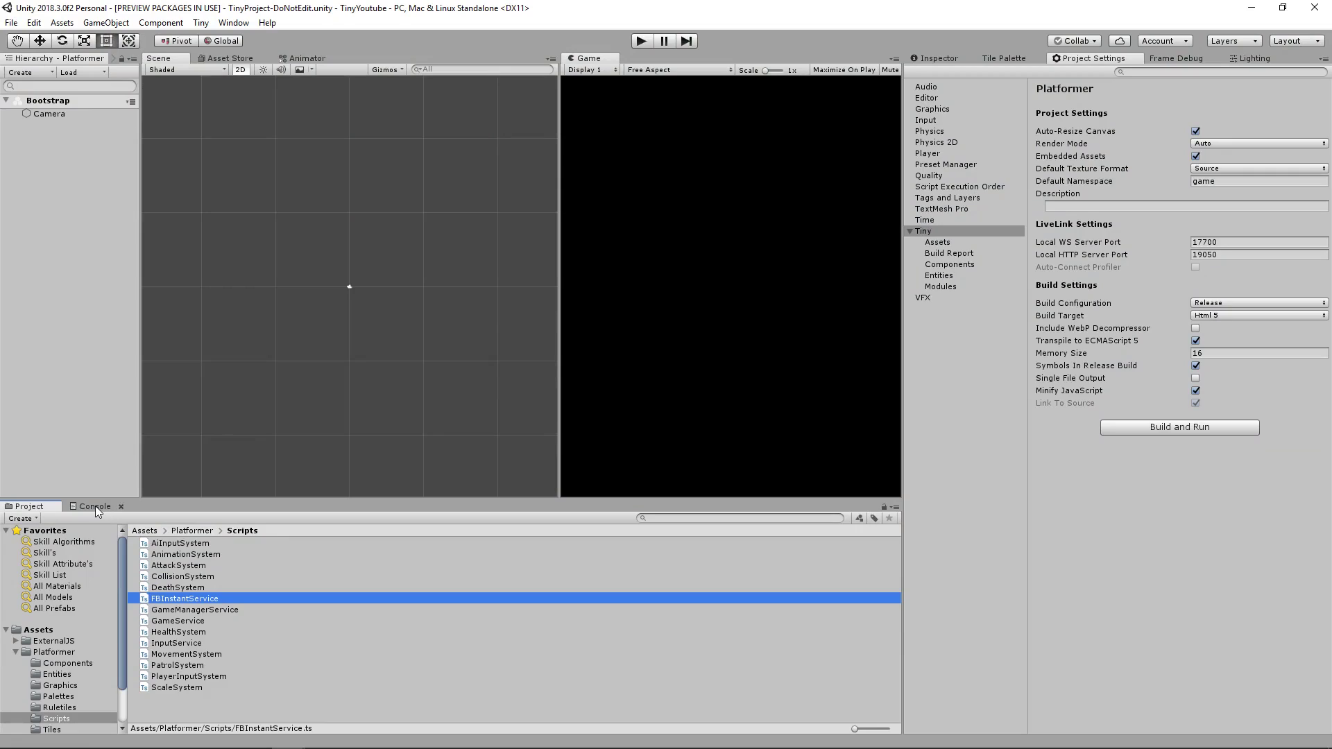
{"action": "left_click", "coordinate": [28, 508]}
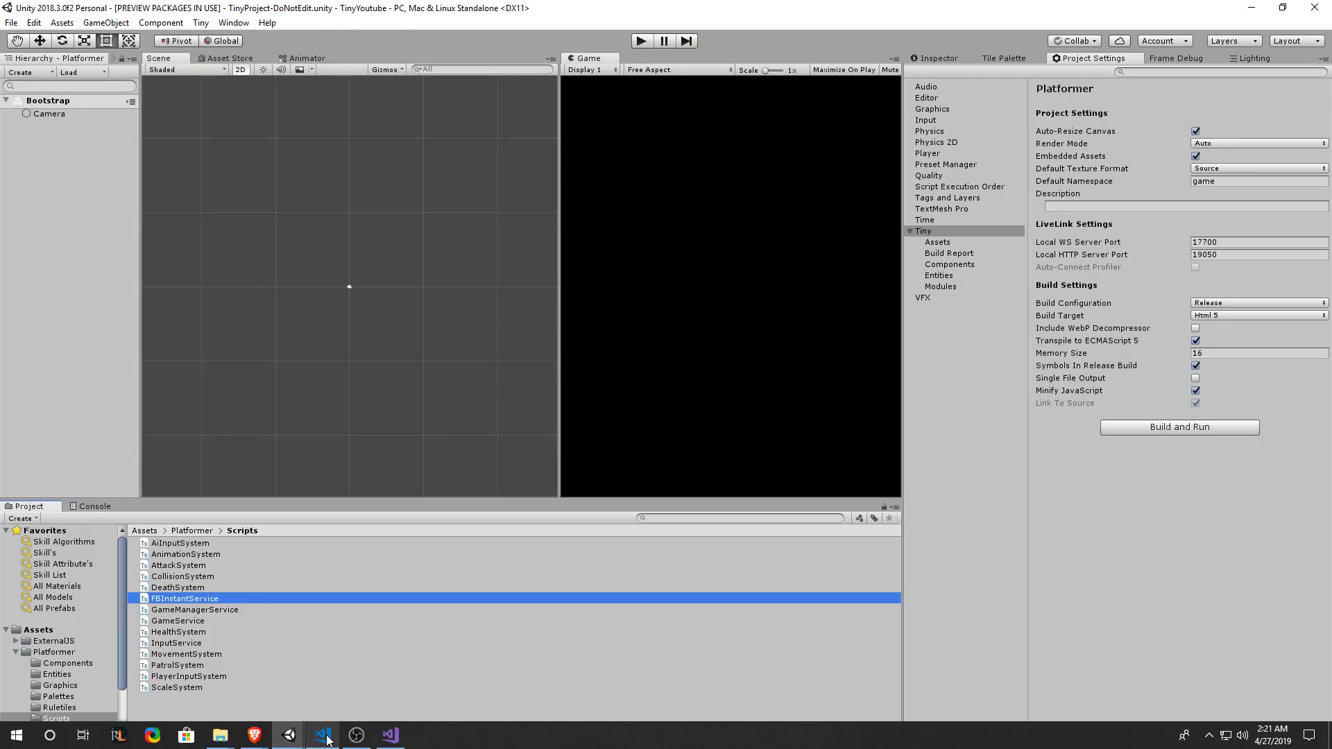
Delete the Starting Init console.log line from the Initialize case in GameManagerService.ts.
{"action": "left_click", "coordinate": [308, 737]}
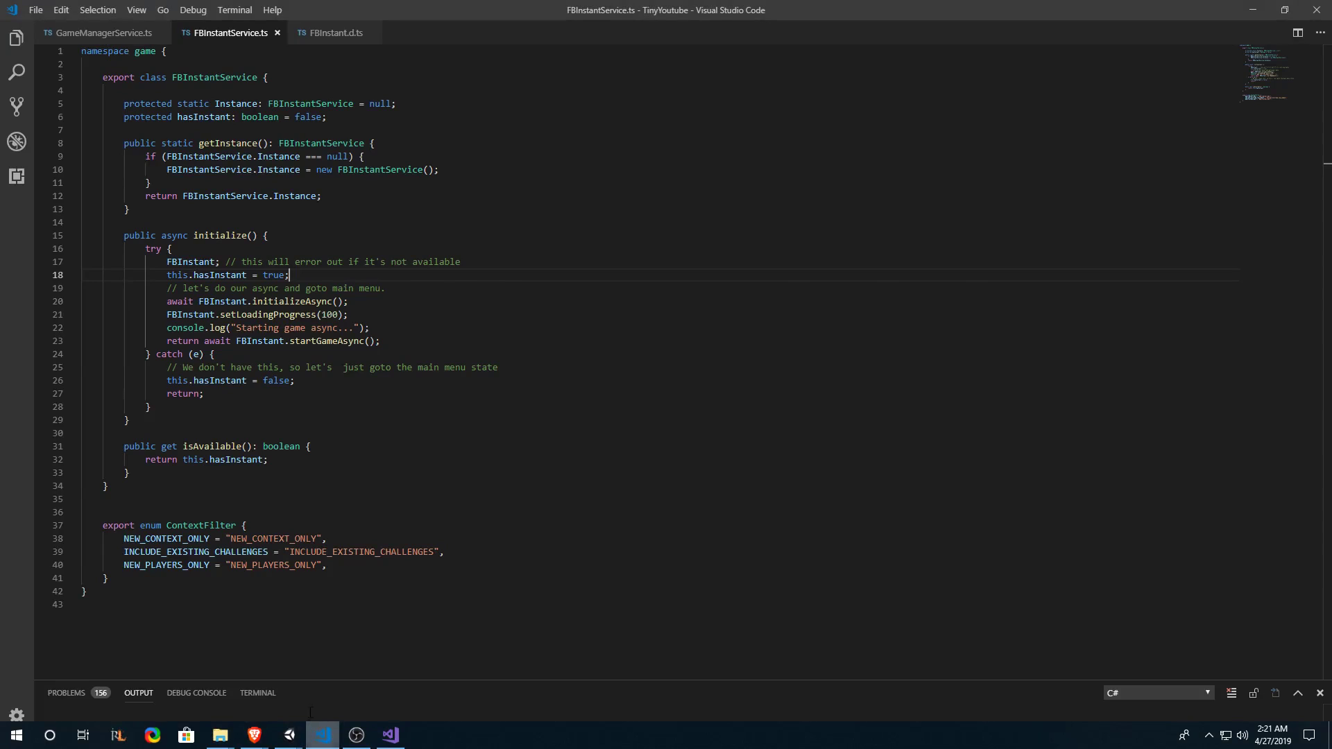
{"action": "left_click", "coordinate": [97, 33]}
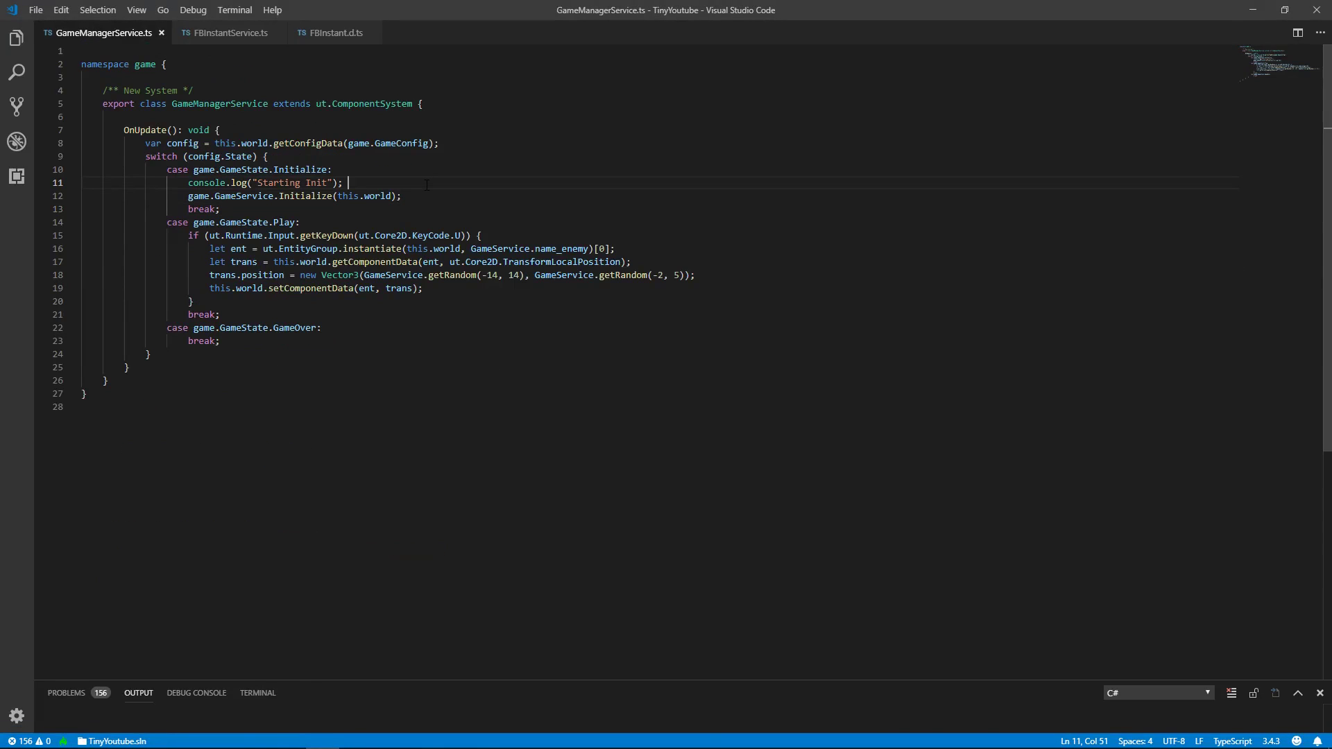
{"action": "left_click_drag", "start_coordinate": [353, 182], "coordinate": [360, 171]}
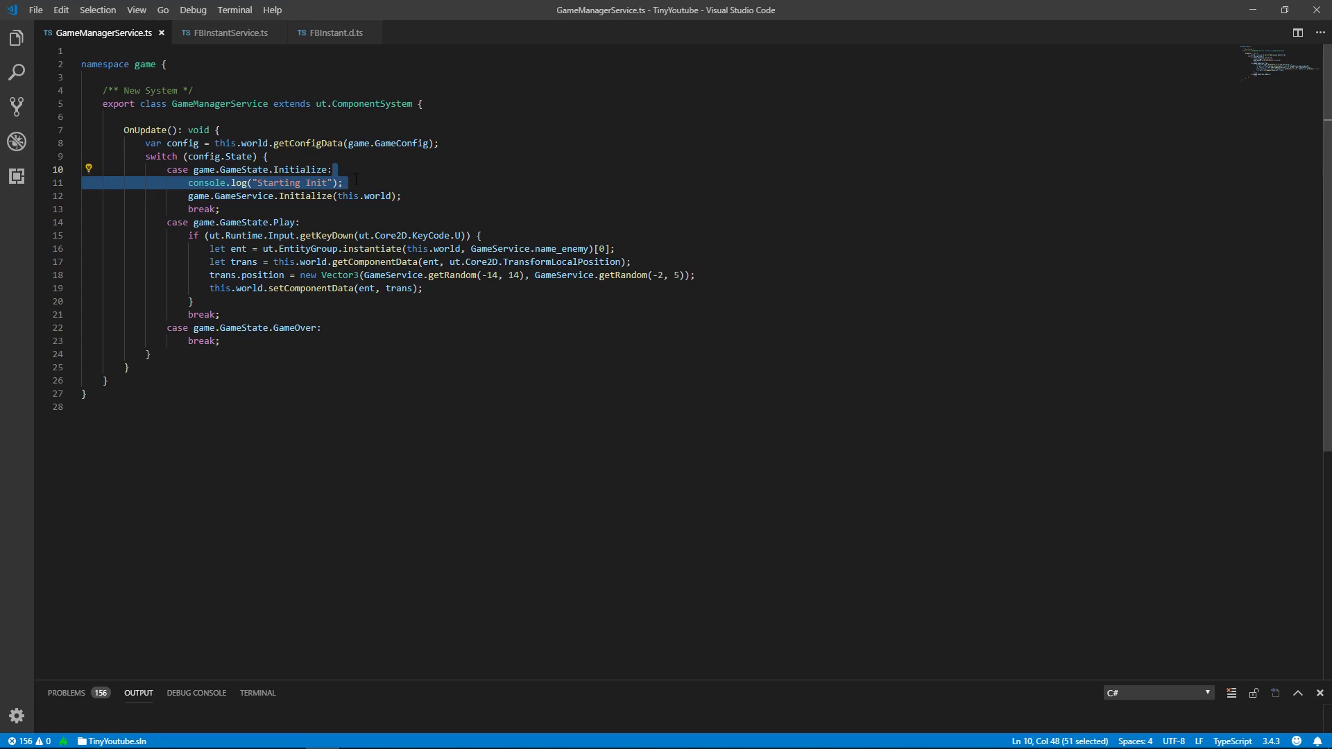
{"action": "key", "text": "BackSpace"}
{"action": "key", "text": "Return"}
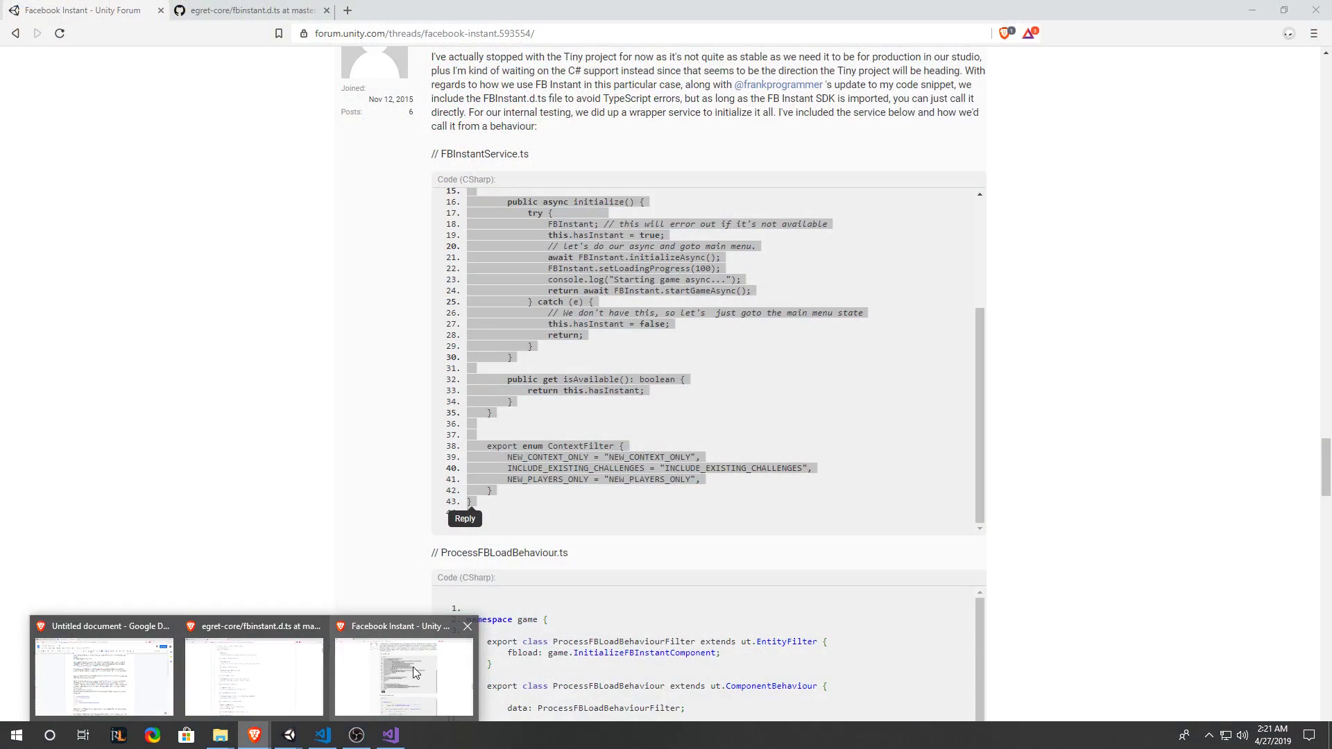
Select the forum's FBInstantService.getInstance().initialize().then call line in Brave.
{"action": "left_click", "coordinate": [413, 668]}
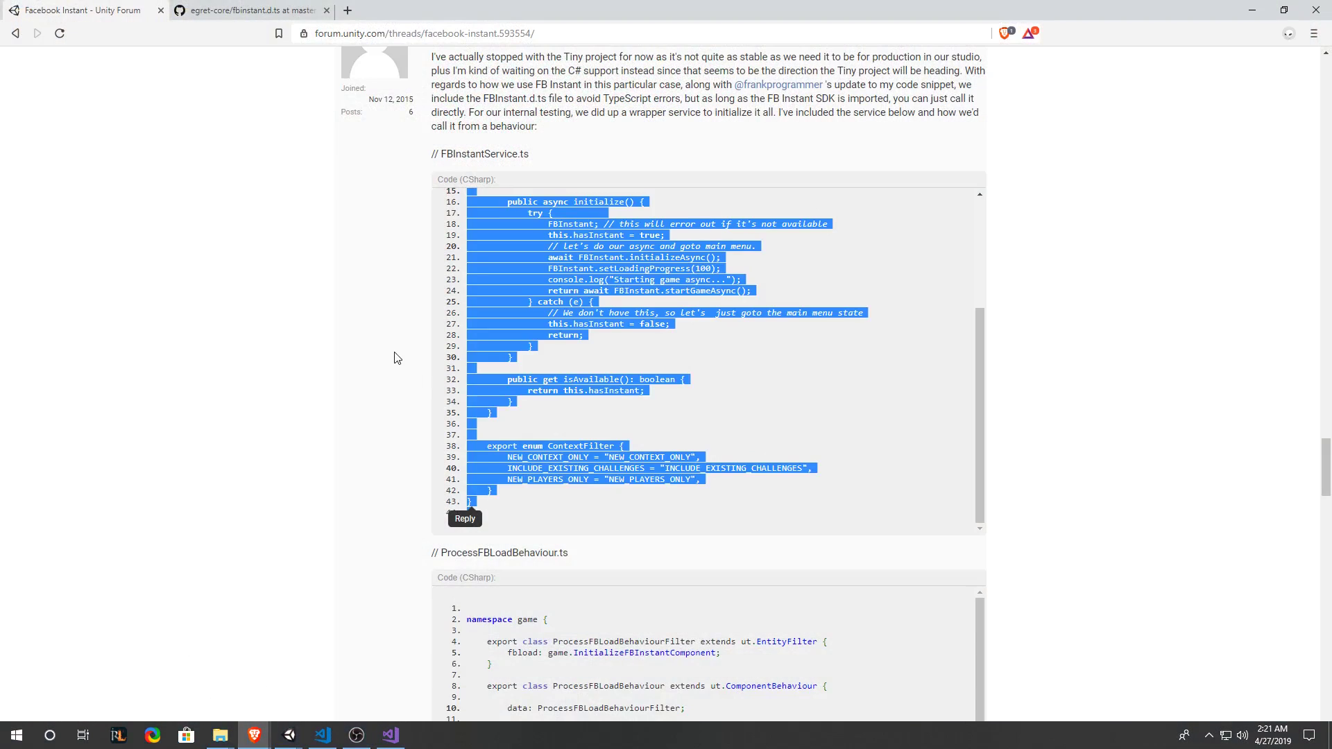
{"action": "scroll", "coordinate": [389, 365], "scroll_direction": "down", "scroll_amount": 4}
{"action": "scroll", "coordinate": [424, 378], "scroll_direction": "down", "scroll_amount": 2}
{"action": "left_click", "coordinate": [526, 397]}
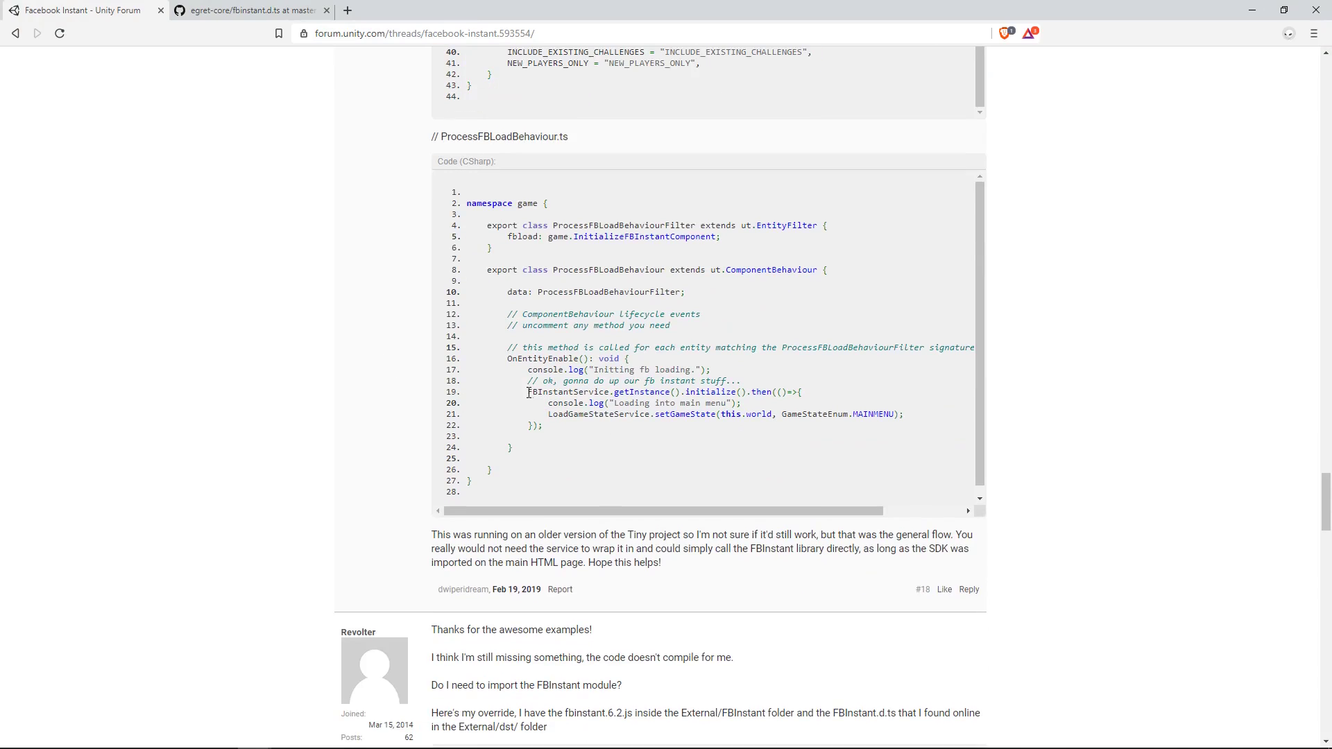
{"action": "mouse_move", "coordinate": [529, 393]}
{"action": "left_mouse_down"}
{"action": "mouse_move", "coordinate": [821, 393]}
{"action": "mouse_move", "coordinate": [932, 416]}
{"action": "left_mouse_up"}
{"action": "left_click_drag", "start_coordinate": [527, 392], "coordinate": [802, 393]}
{"action": "key", "text": "ctrl+c"}
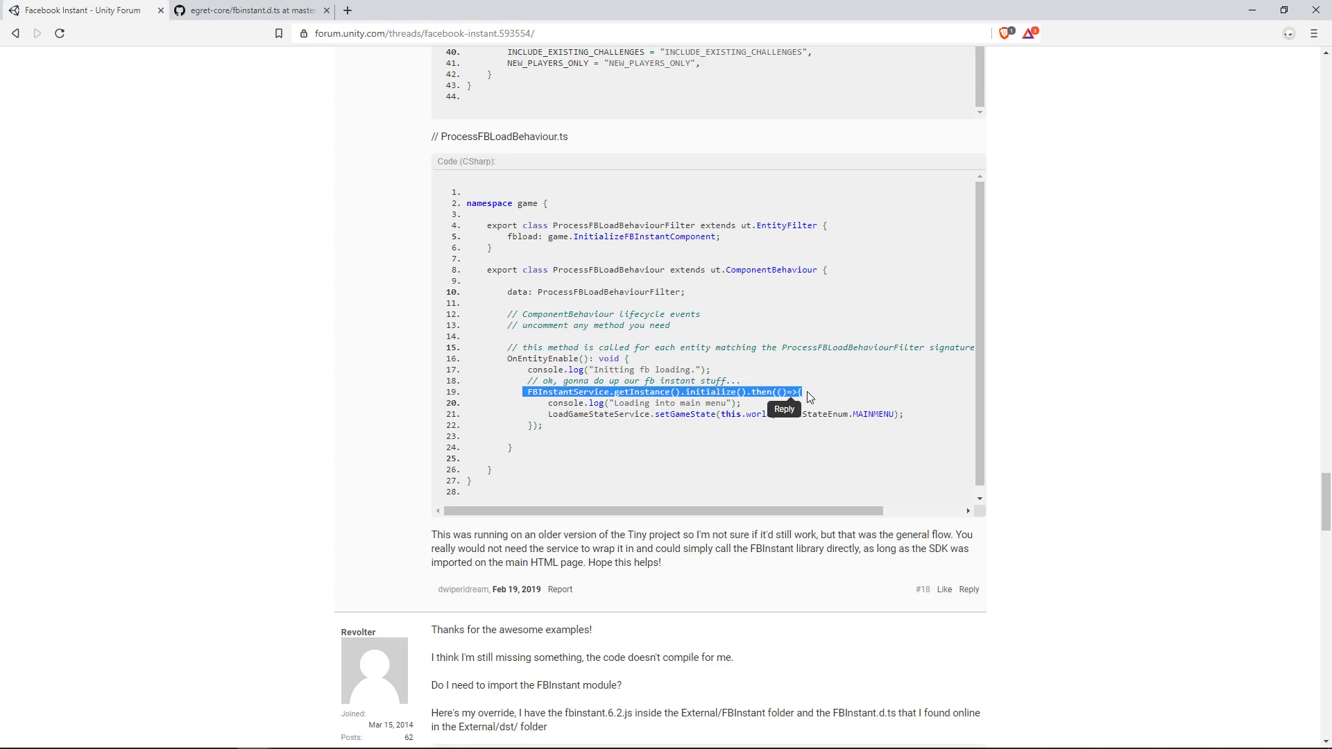
Paste the initialize().then call into the Initialize case and close its callback block.
{"action": "key", "text": "alt+Tab"}
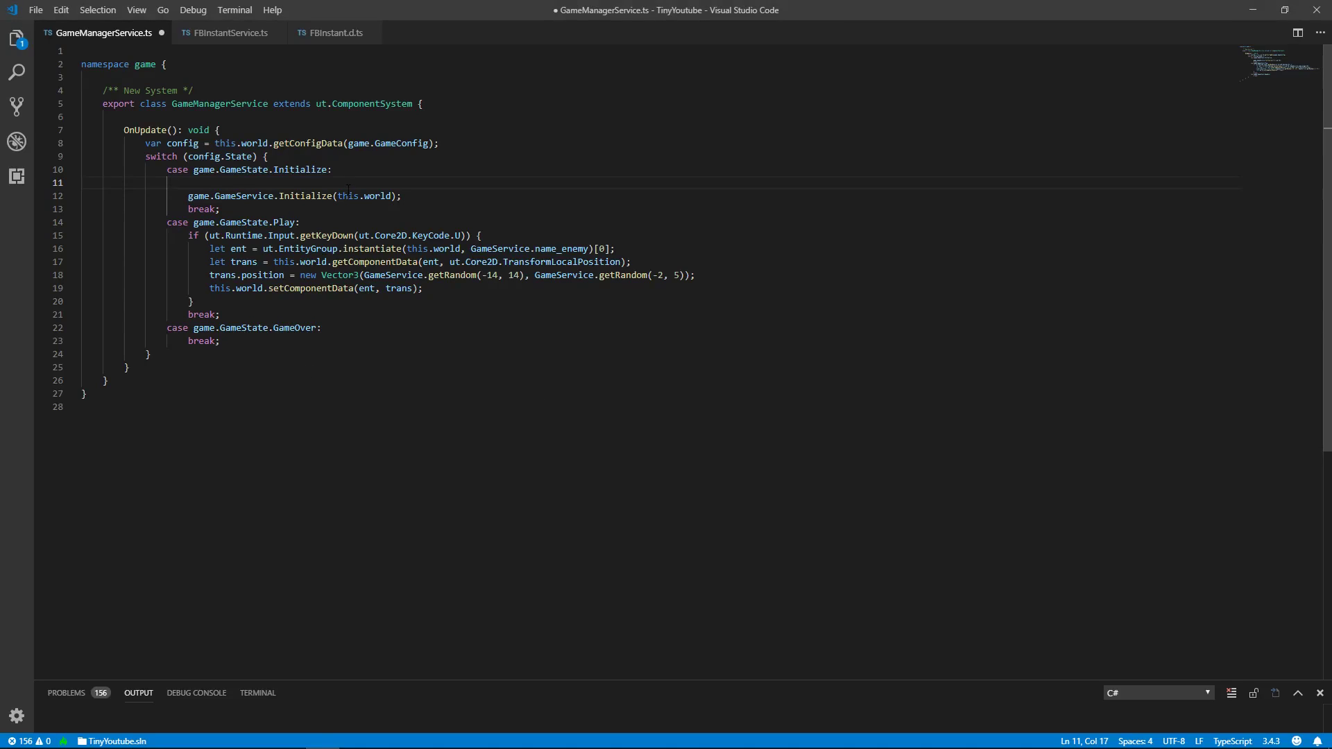
{"action": "key", "text": "ctrl+v"}
{"action": "left_click", "coordinate": [429, 200]}
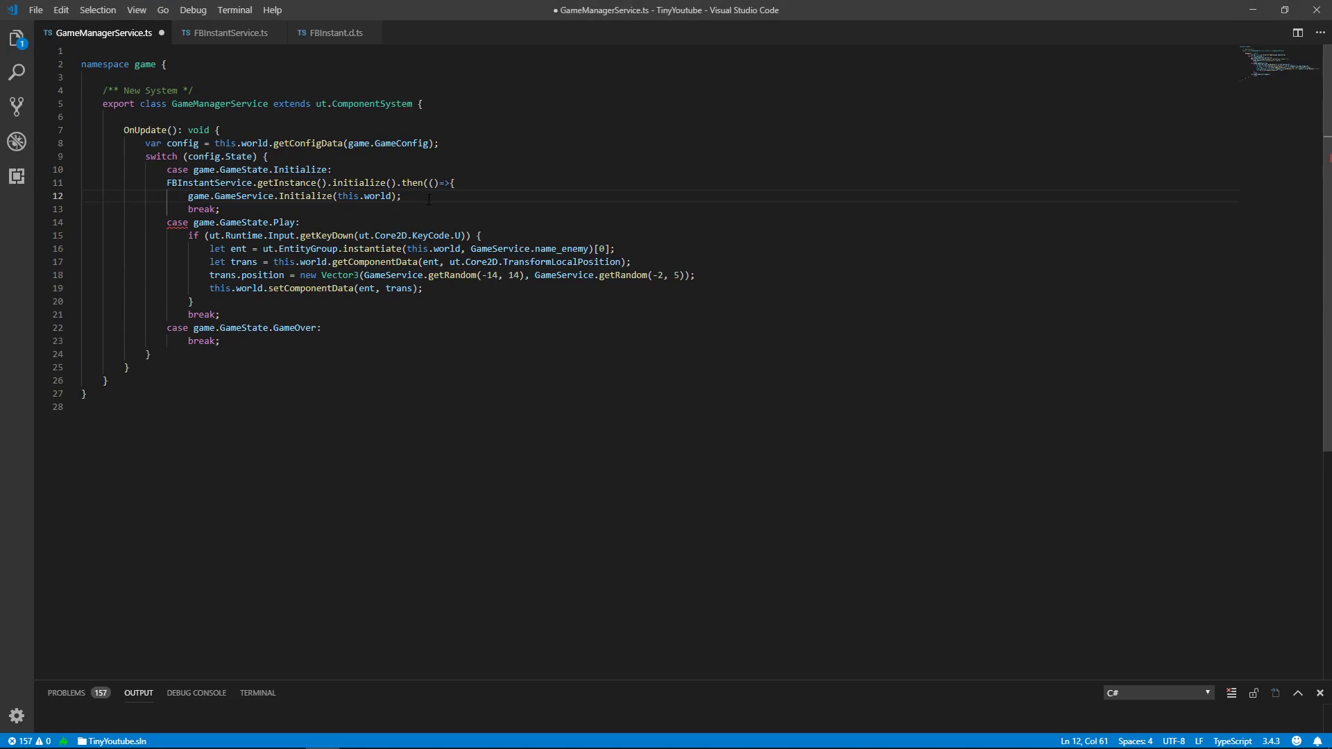
{"action": "key", "text": "Return"}
{"action": "type", "text": "});"}
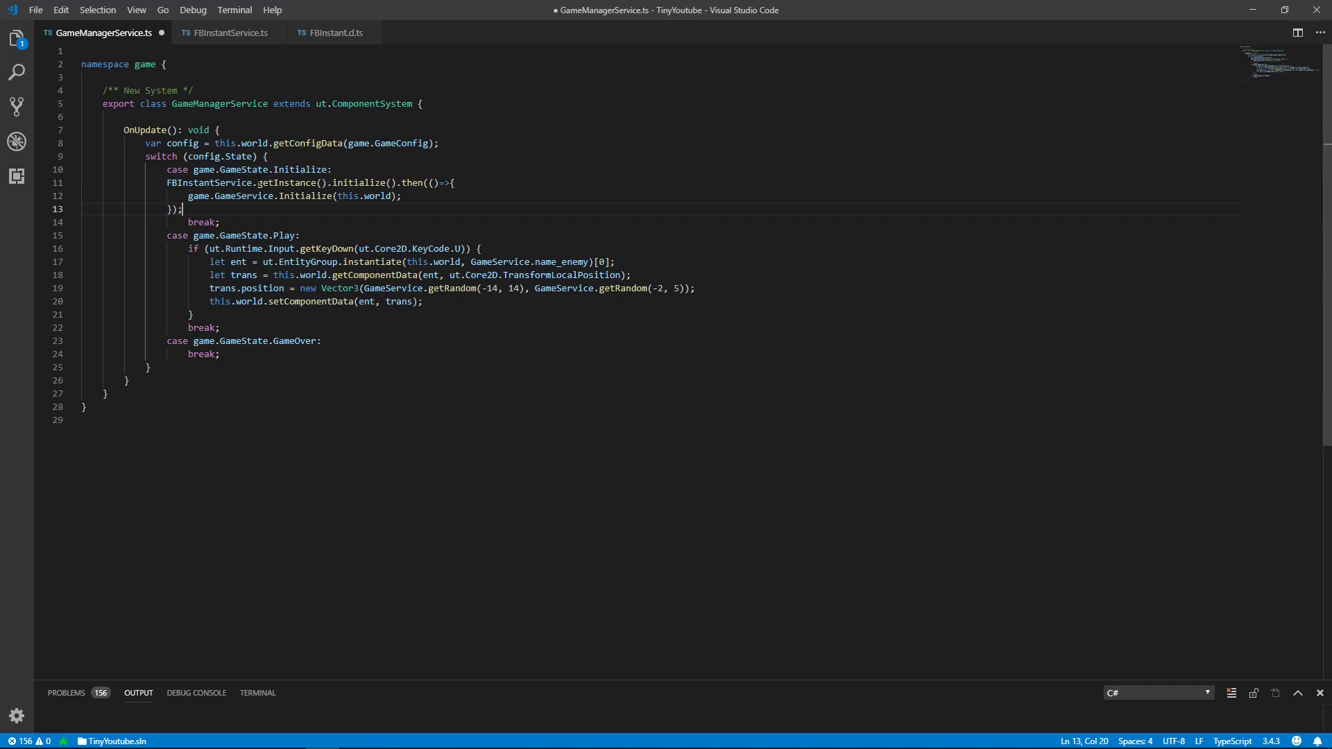
{"action": "mouse_move", "coordinate": [82, 182]}
{"action": "left_mouse_down"}
{"action": "mouse_move", "coordinate": [456, 182]}
{"action": "mouse_move", "coordinate": [201, 196]}
{"action": "left_mouse_up"}
{"action": "left_click", "coordinate": [427, 198]}
{"action": "left_click", "coordinate": [210, 197]}
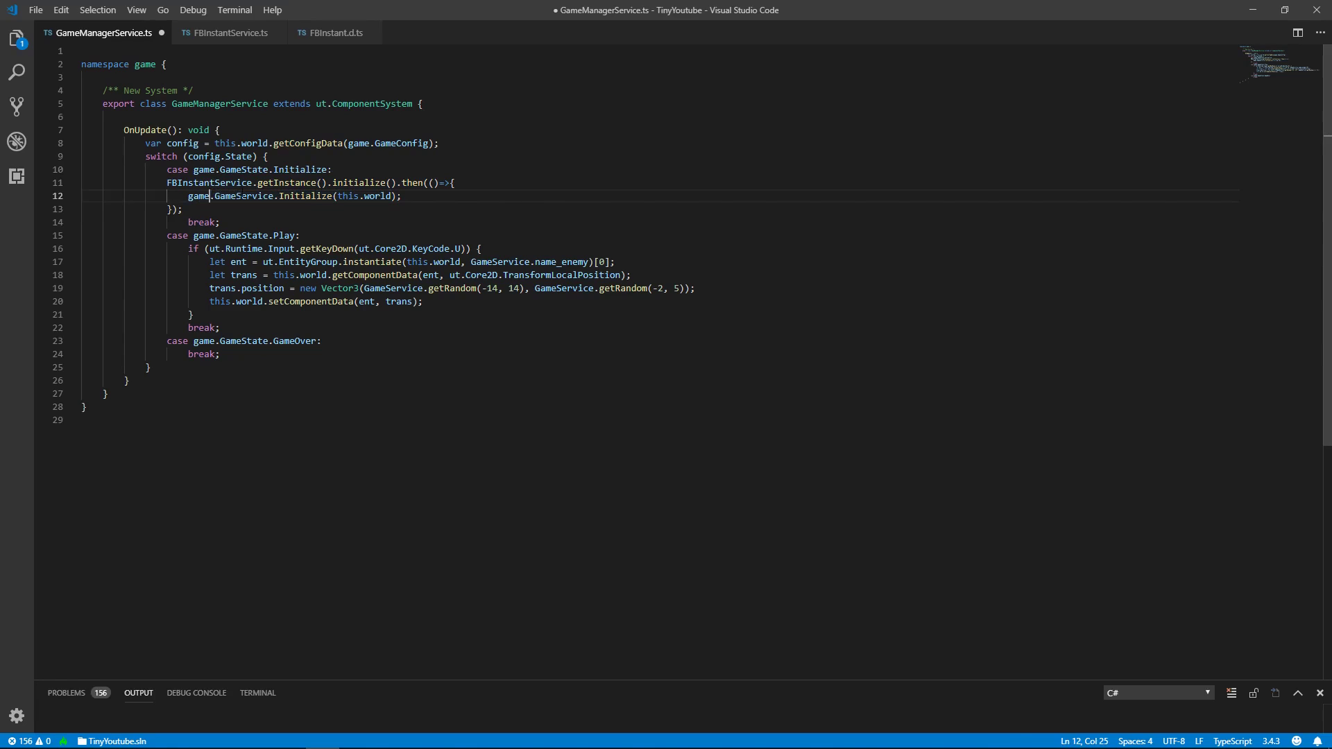
Add a log 'Attempting to initialize FBInstant' at the top of the Initialize case.
{"action": "left_click", "coordinate": [420, 170]}
{"action": "key", "text": "Return"}
{"action": "type", "text": "console.l"}
{"action": "key", "text": "Return"}
{"action": "type", "text": "("}
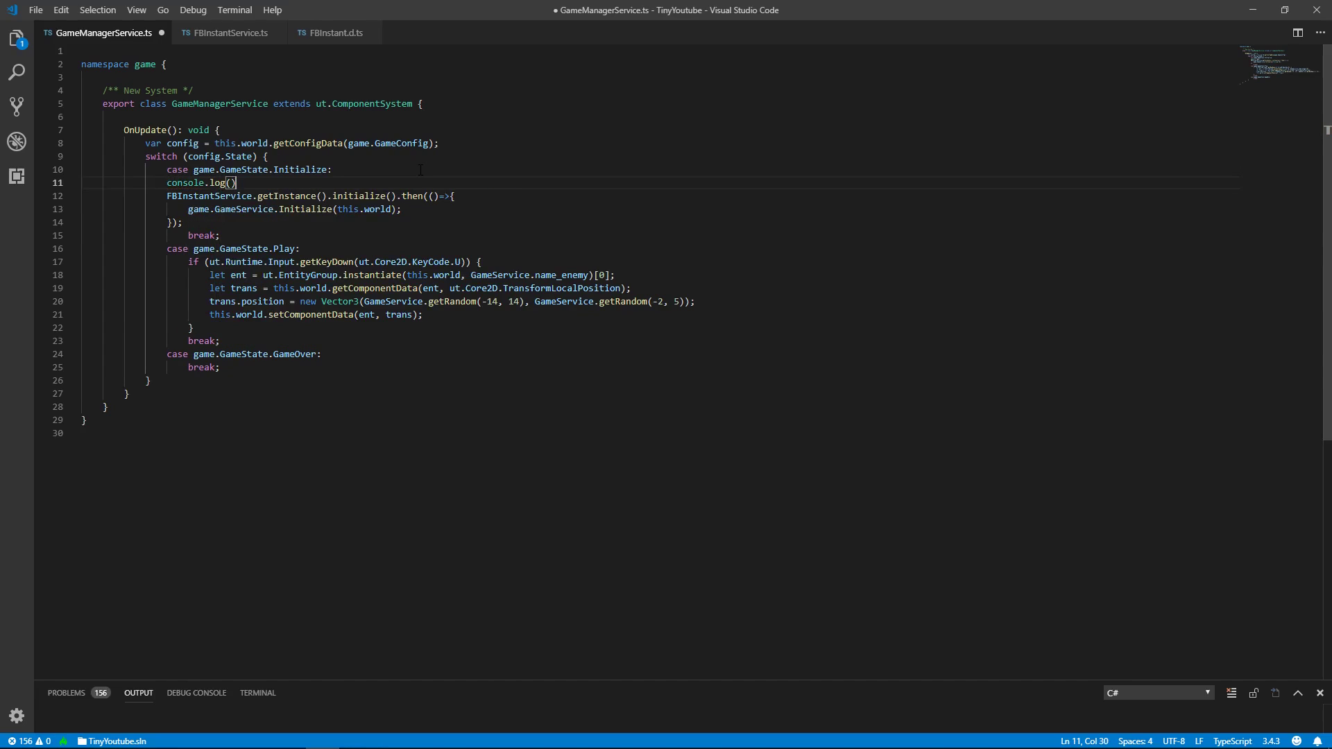
{"action": "type", "text": "\""}
{"action": "type", "text": "Attempt"}
{"action": "type", "text": "ing to initialize FBInstant\")"}
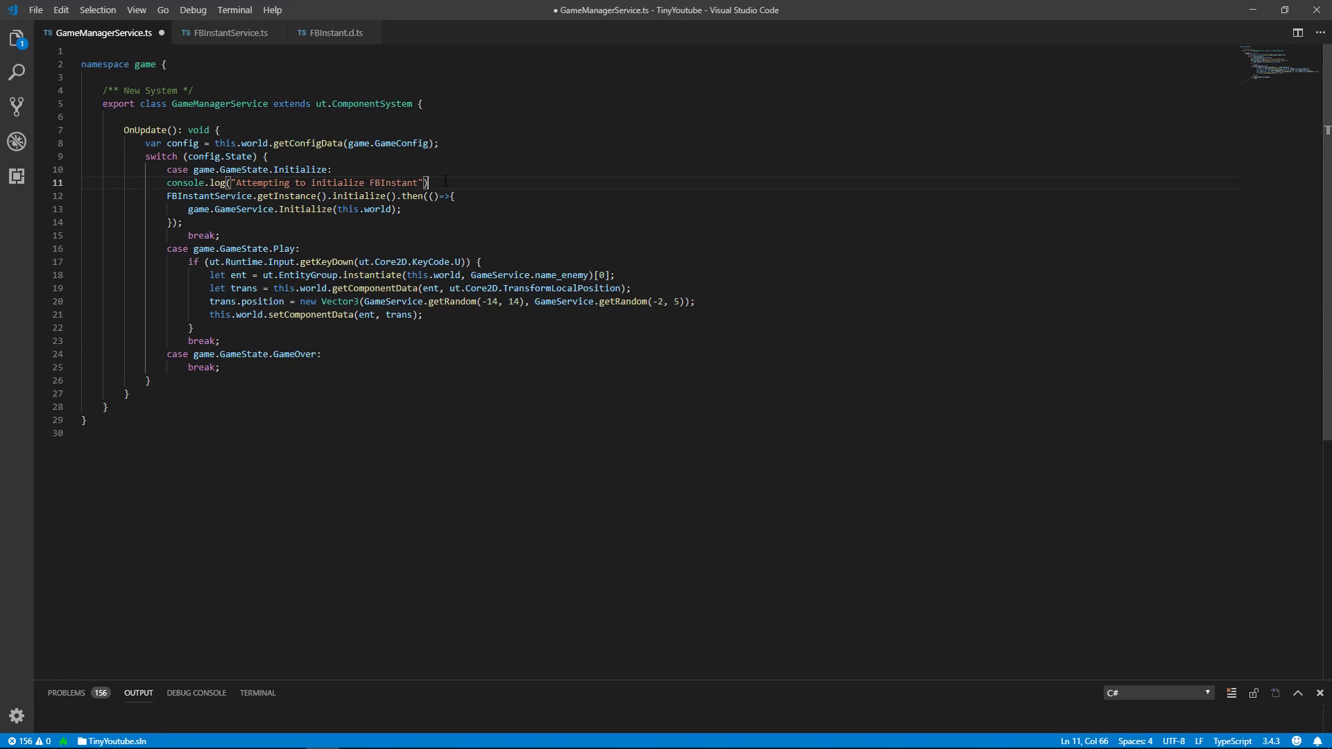
{"action": "type", "text": ";"}
Add an 'Initialize Game' log inside the callback and save GameManagerService.ts.
{"action": "left_click_drag", "start_coordinate": [467, 182], "coordinate": [473, 175]}
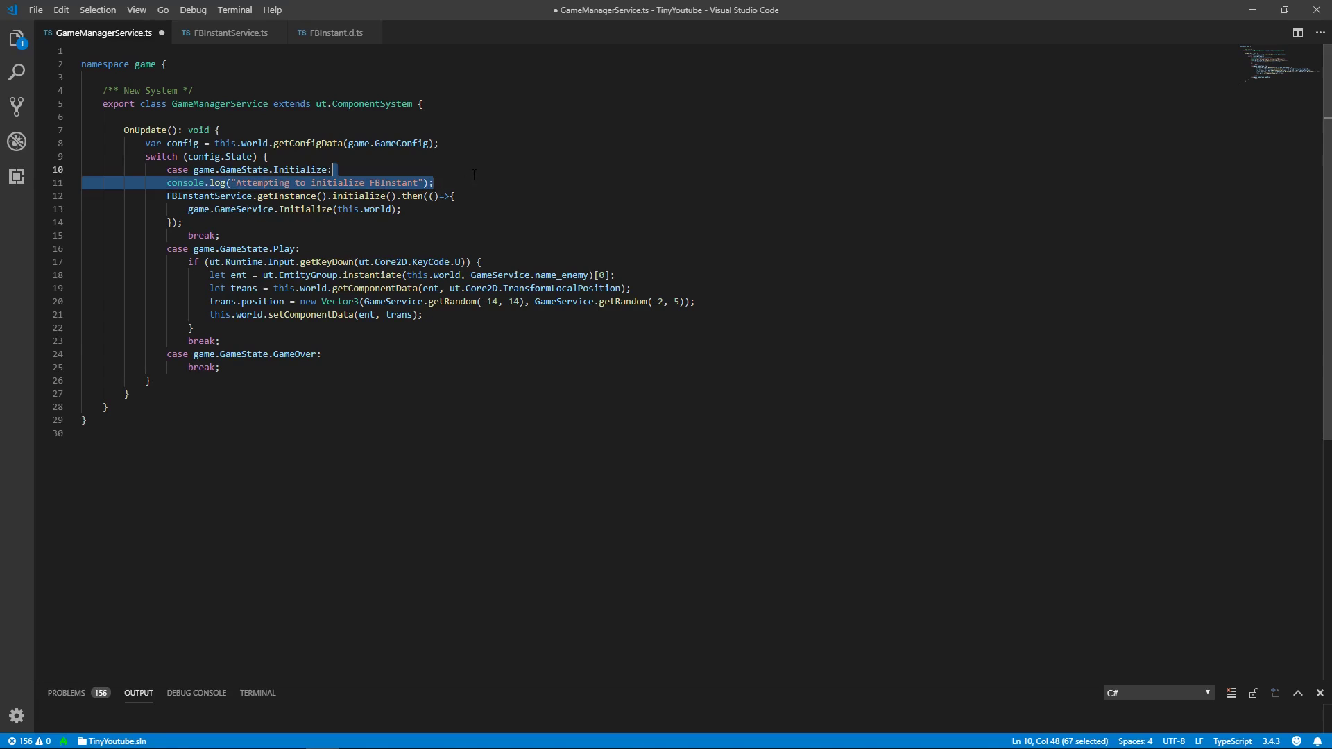
{"action": "key", "text": "ctrl+c"}
{"action": "left_click", "coordinate": [471, 200]}
{"action": "key", "text": "ctrl+v"}
{"action": "left_click_drag", "start_coordinate": [333, 209], "coordinate": [257, 209]}
{"action": "key", "text": "BackSpace"}
{"action": "double_click", "coordinate": [332, 209]}
{"action": "type", "text": "Game"}
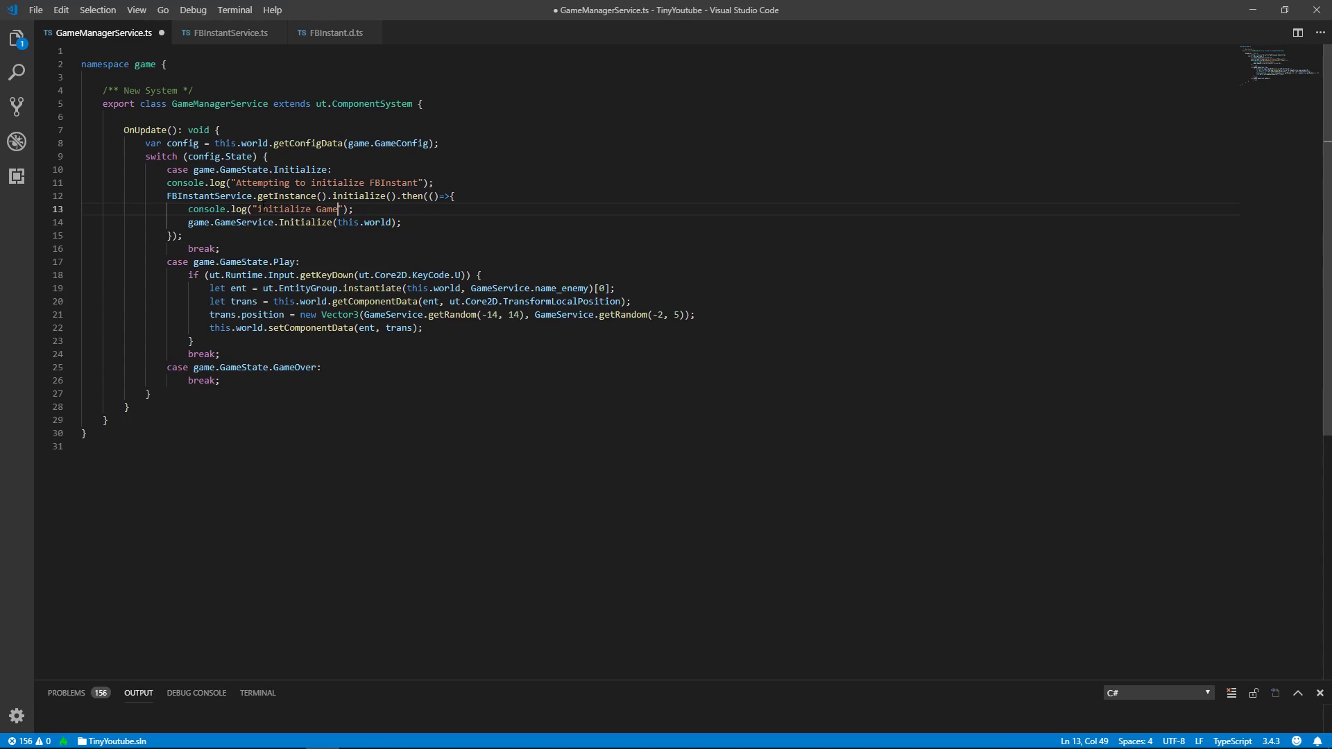
{"action": "left_click_drag", "start_coordinate": [263, 208], "coordinate": [258, 209]}
{"action": "type", "text": "I"}
{"action": "left_click", "coordinate": [417, 219]}
{"action": "key", "text": "ctrl+s"}
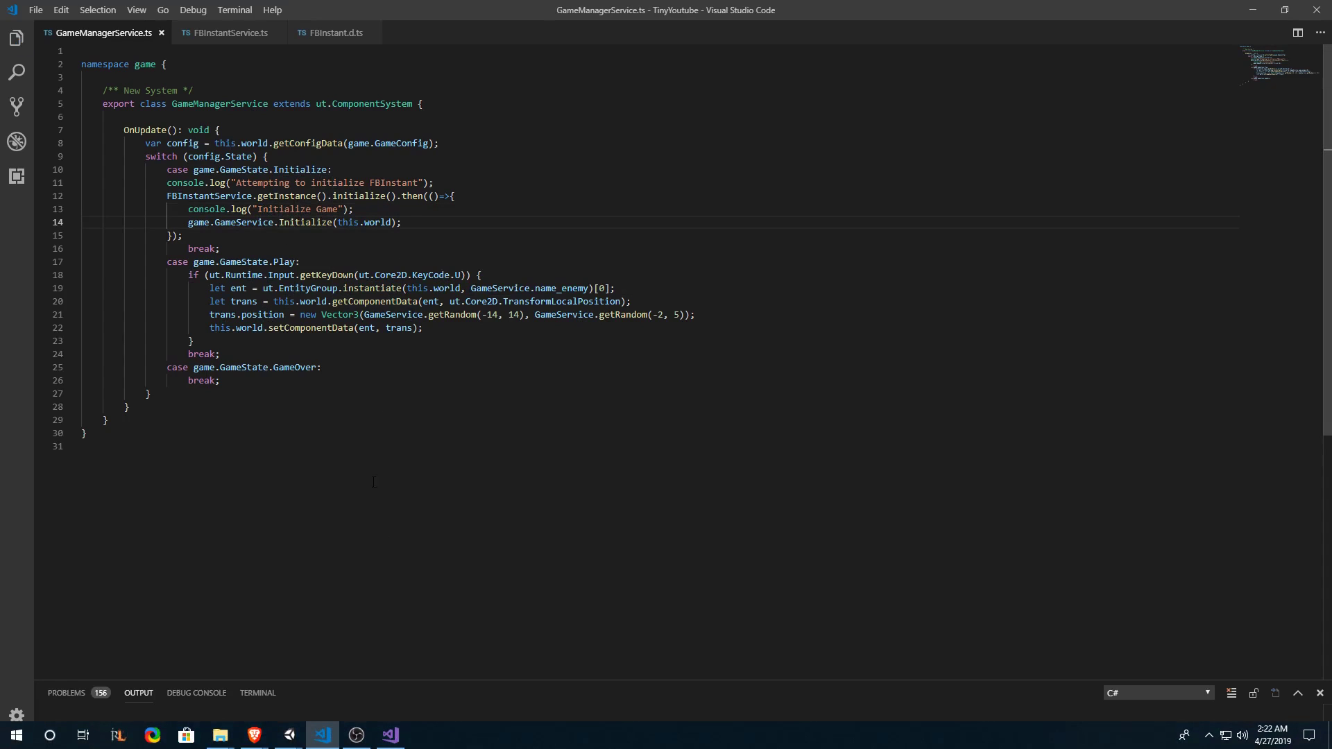
{"action": "mouse_move", "coordinate": [290, 735]}
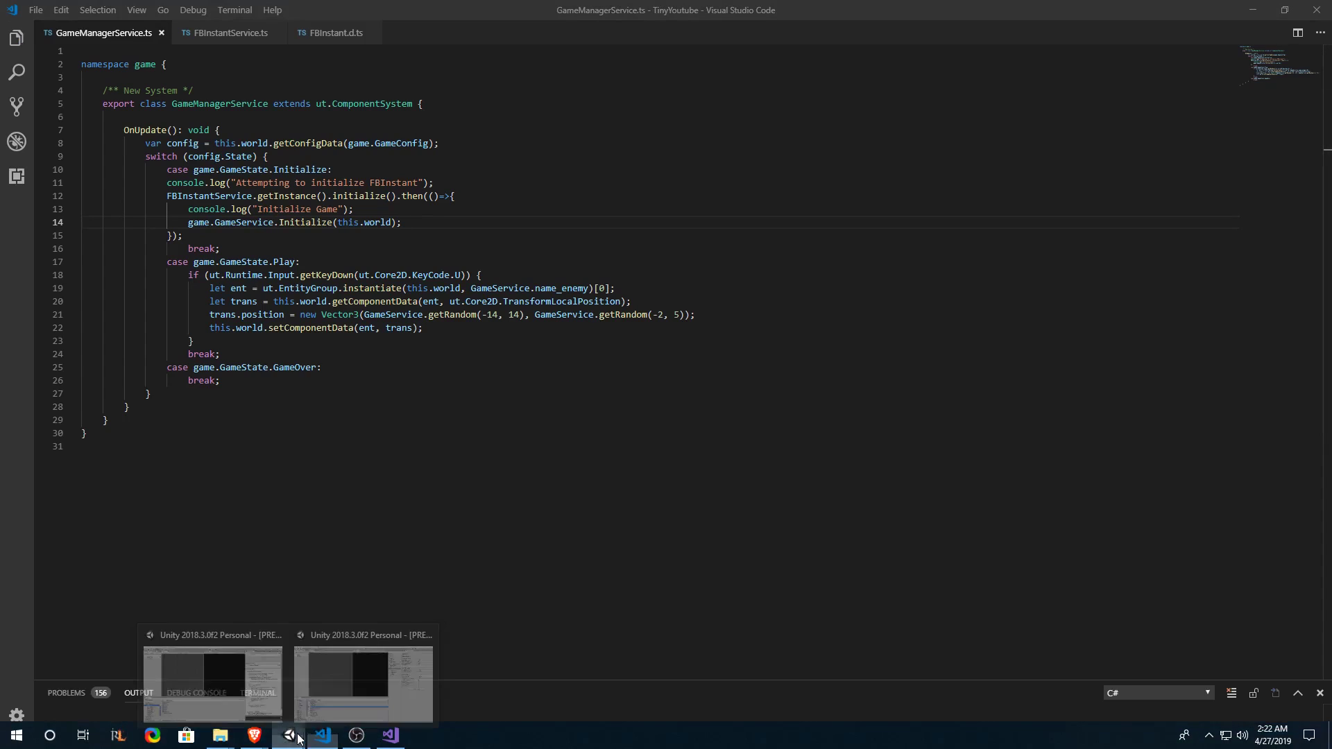
Let Unity recompile, then create a new empty JSON file in Visual Studio.
{"action": "left_click", "coordinate": [310, 664]}
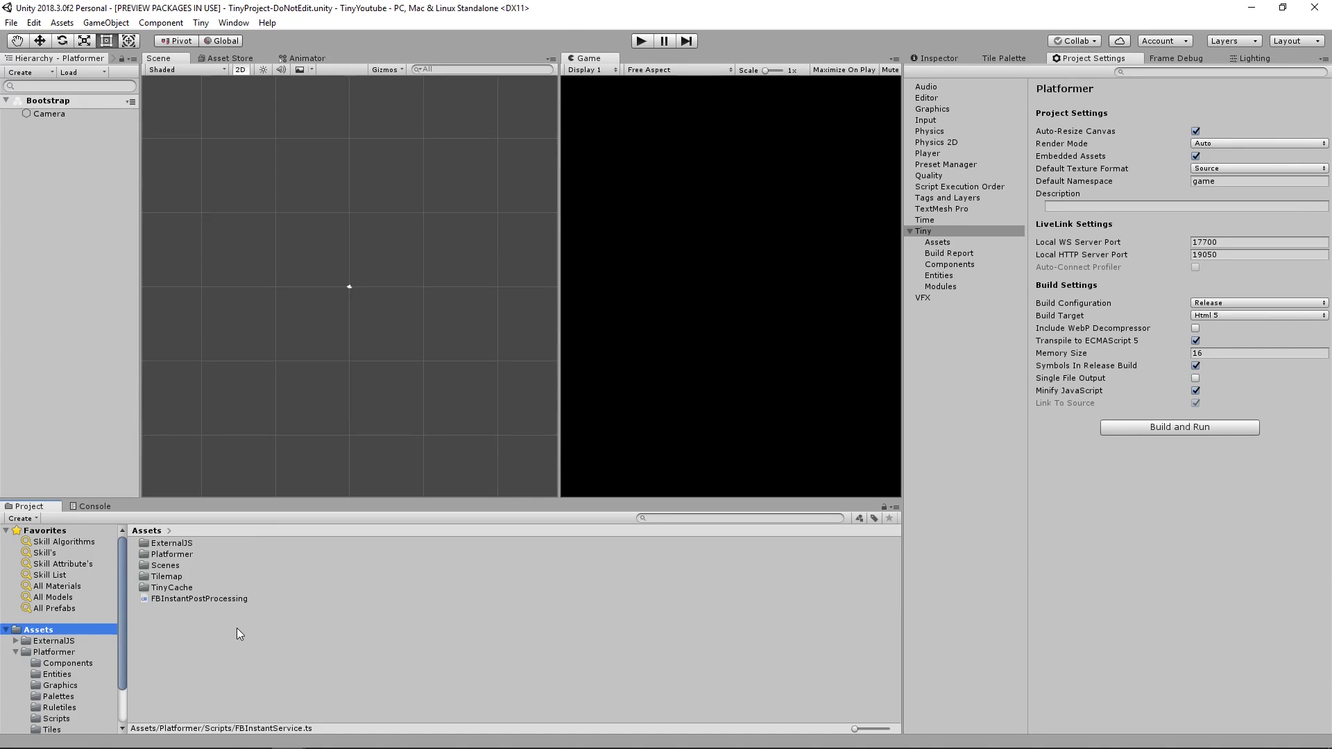
{"action": "left_click", "coordinate": [188, 619]}
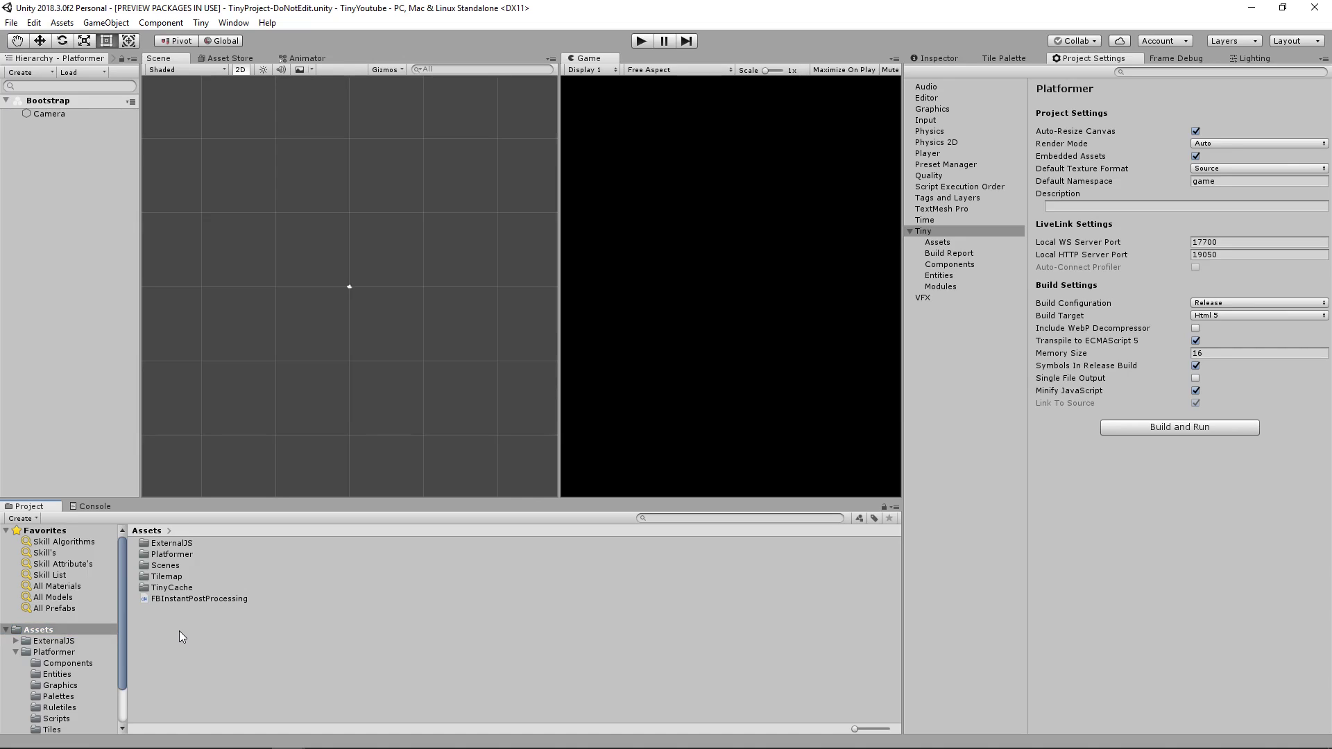
{"action": "left_click", "coordinate": [390, 740]}
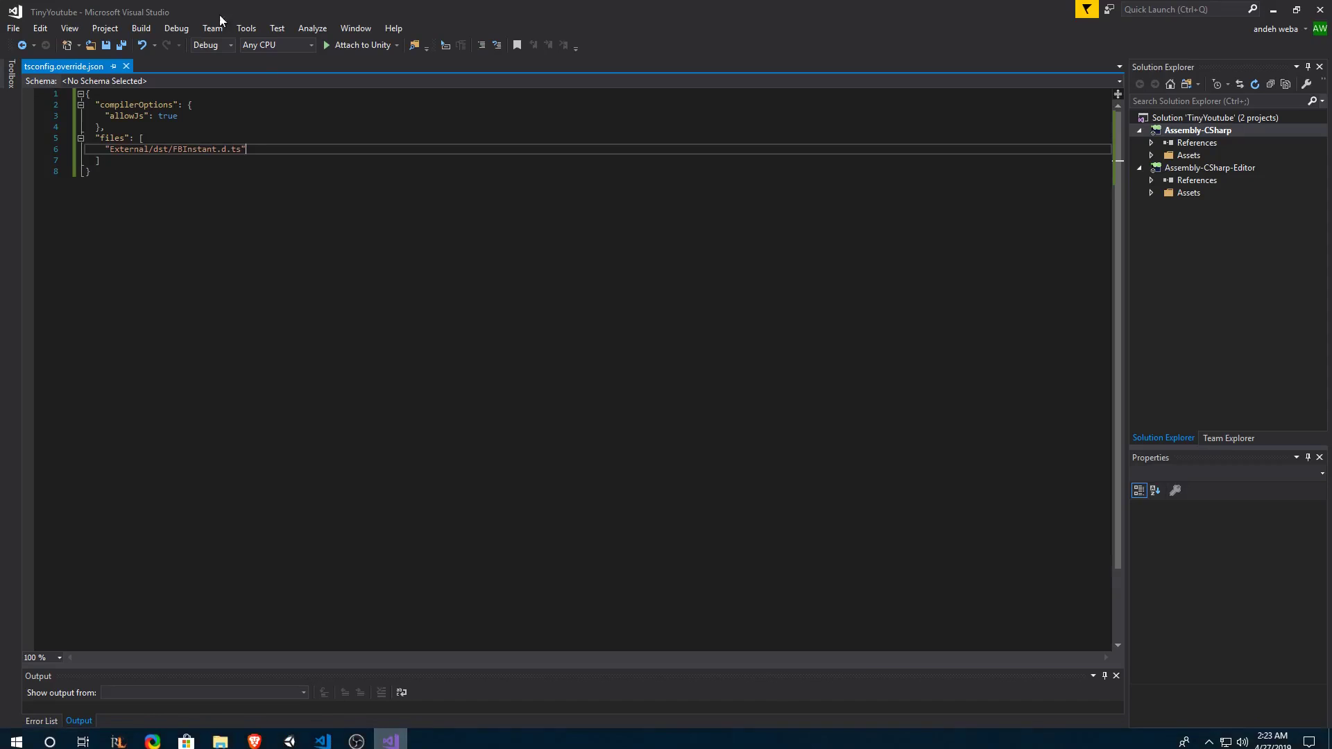
{"action": "left_click", "coordinate": [12, 28]}
{"action": "left_click", "coordinate": [13, 28]}
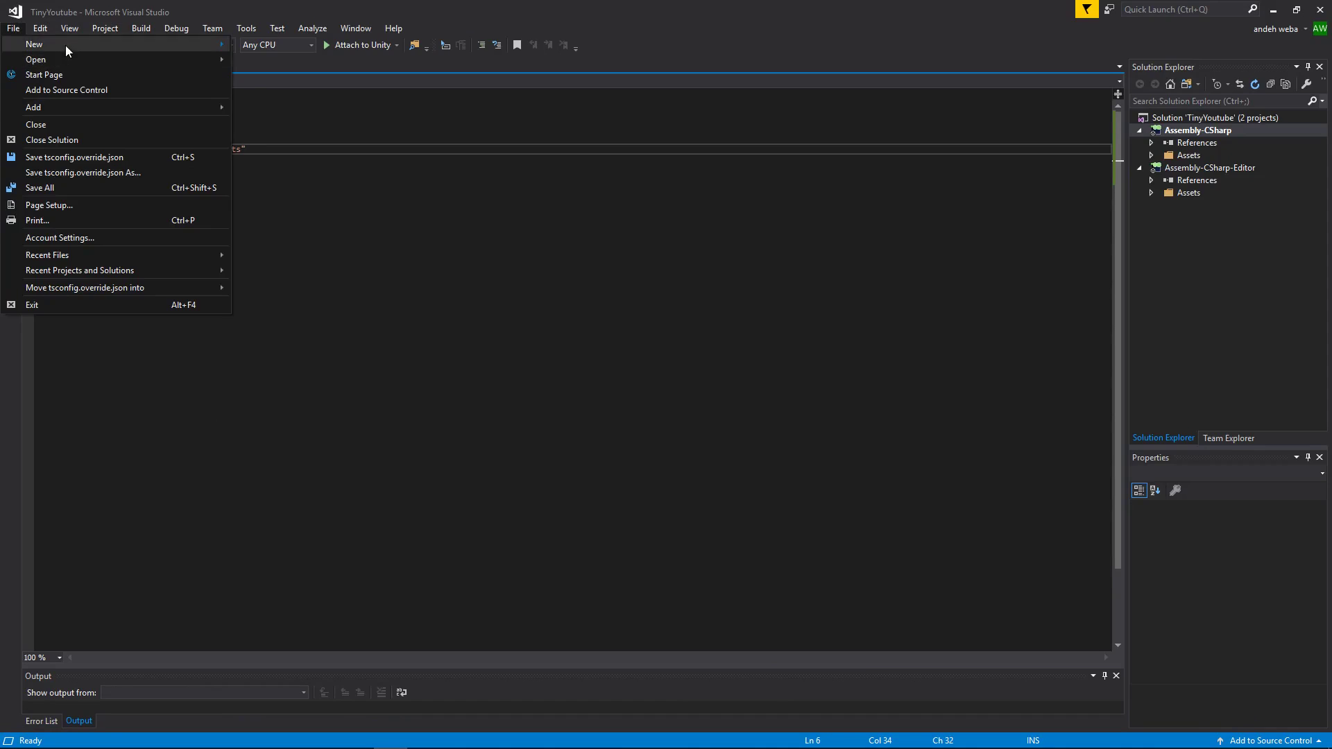
{"action": "left_click", "coordinate": [305, 75]}
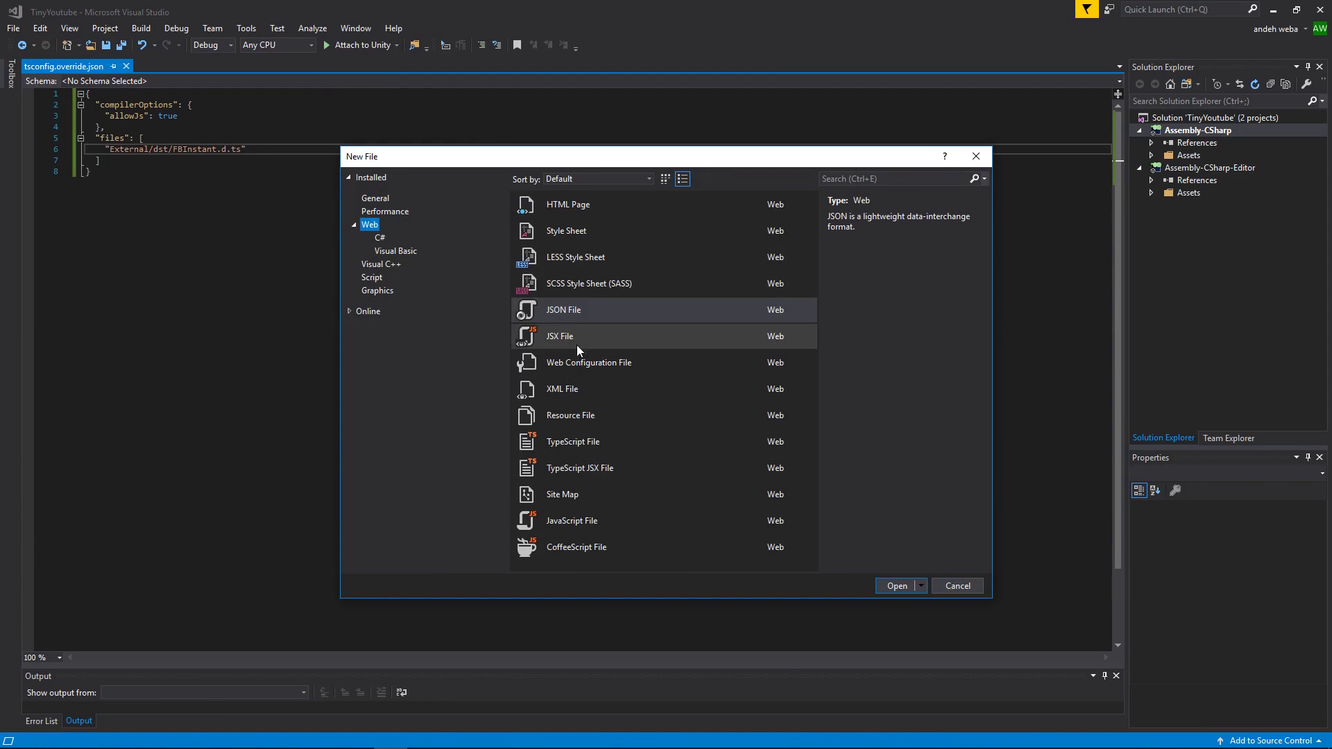
{"action": "left_click", "coordinate": [897, 586]}
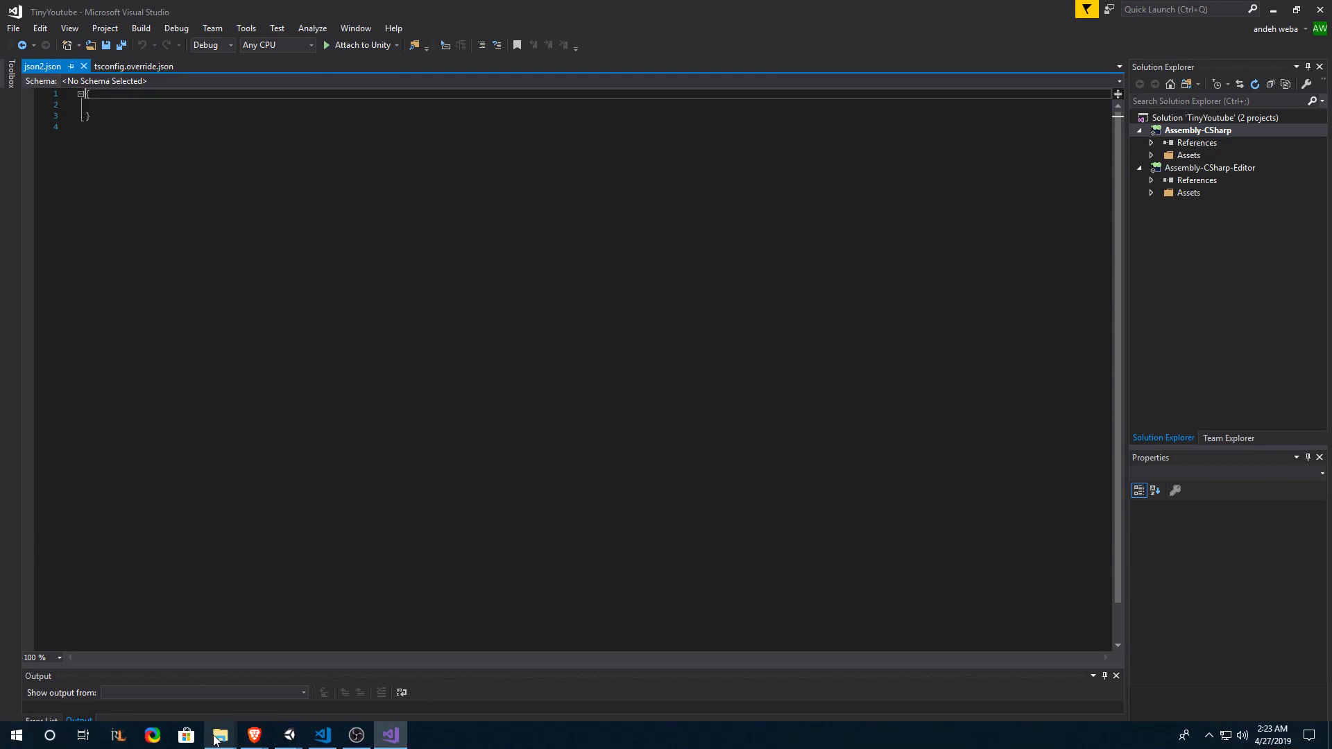
{"action": "mouse_move", "coordinate": [254, 736]}
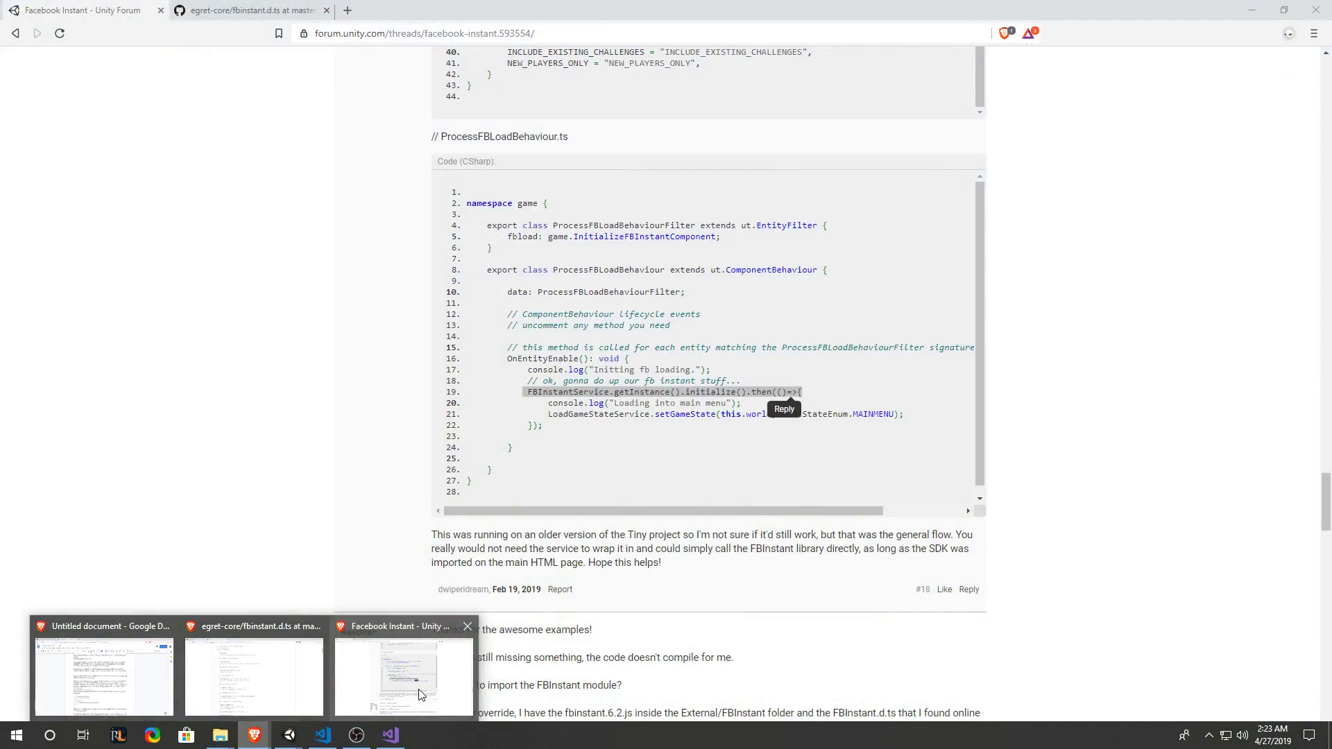
Select the instant_games config code block in the Brave forum thread.
{"action": "left_click", "coordinate": [426, 696]}
{"action": "scroll", "coordinate": [324, 392], "scroll_direction": "down", "scroll_amount": 8}
{"action": "scroll", "coordinate": [328, 396], "scroll_direction": "down", "scroll_amount": 5}
{"action": "scroll", "coordinate": [328, 397], "scroll_direction": "up", "scroll_amount": 5}
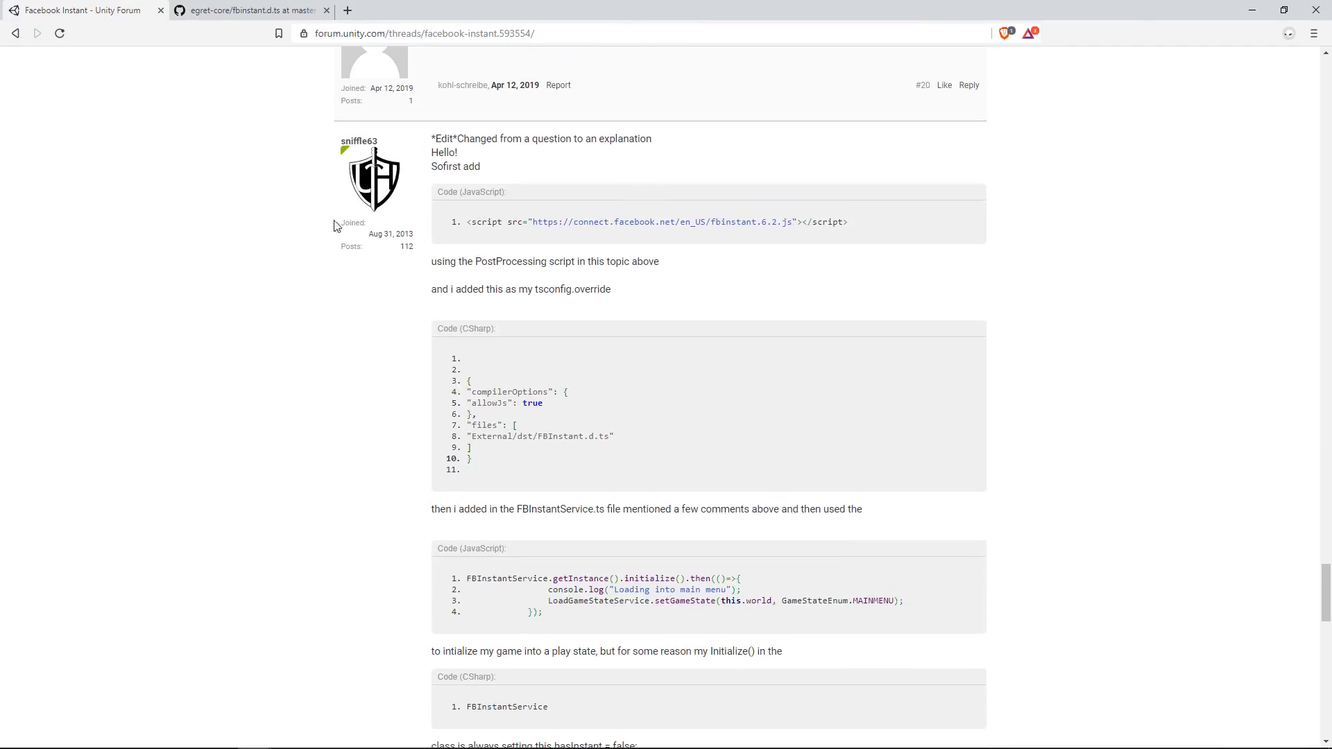
{"action": "scroll", "coordinate": [490, 403], "scroll_direction": "down", "scroll_amount": 7}
{"action": "scroll", "coordinate": [490, 401], "scroll_direction": "down", "scroll_amount": 5}
{"action": "scroll", "coordinate": [407, 434], "scroll_direction": "down", "scroll_amount": 2}
{"action": "left_click_drag", "start_coordinate": [473, 341], "coordinate": [464, 234]}
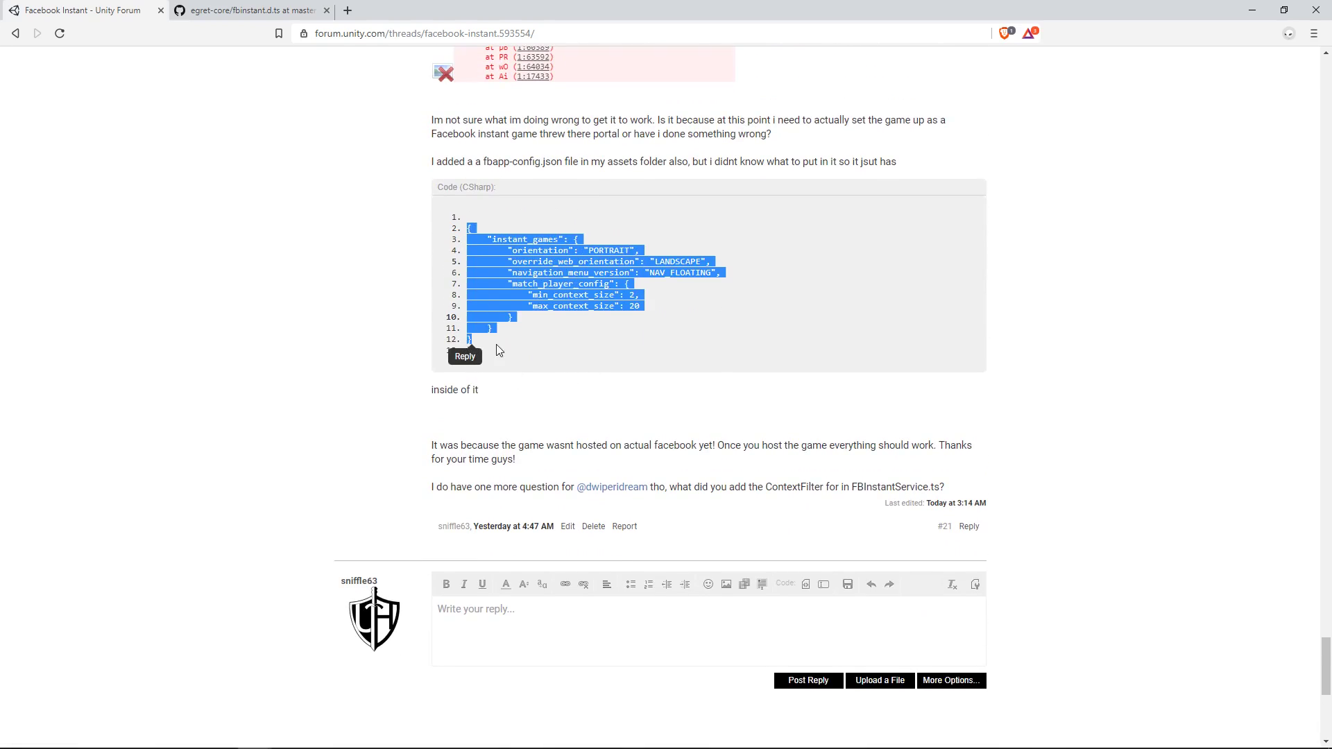
Paste the instant_games config into the new file and save it as fbapp-config.json in Assets.
{"action": "left_click", "coordinate": [500, 361]}
{"action": "key", "text": "alt+Tab"}
{"action": "key", "text": "ctrl+a"}
{"action": "key", "text": "ctrl+v"}
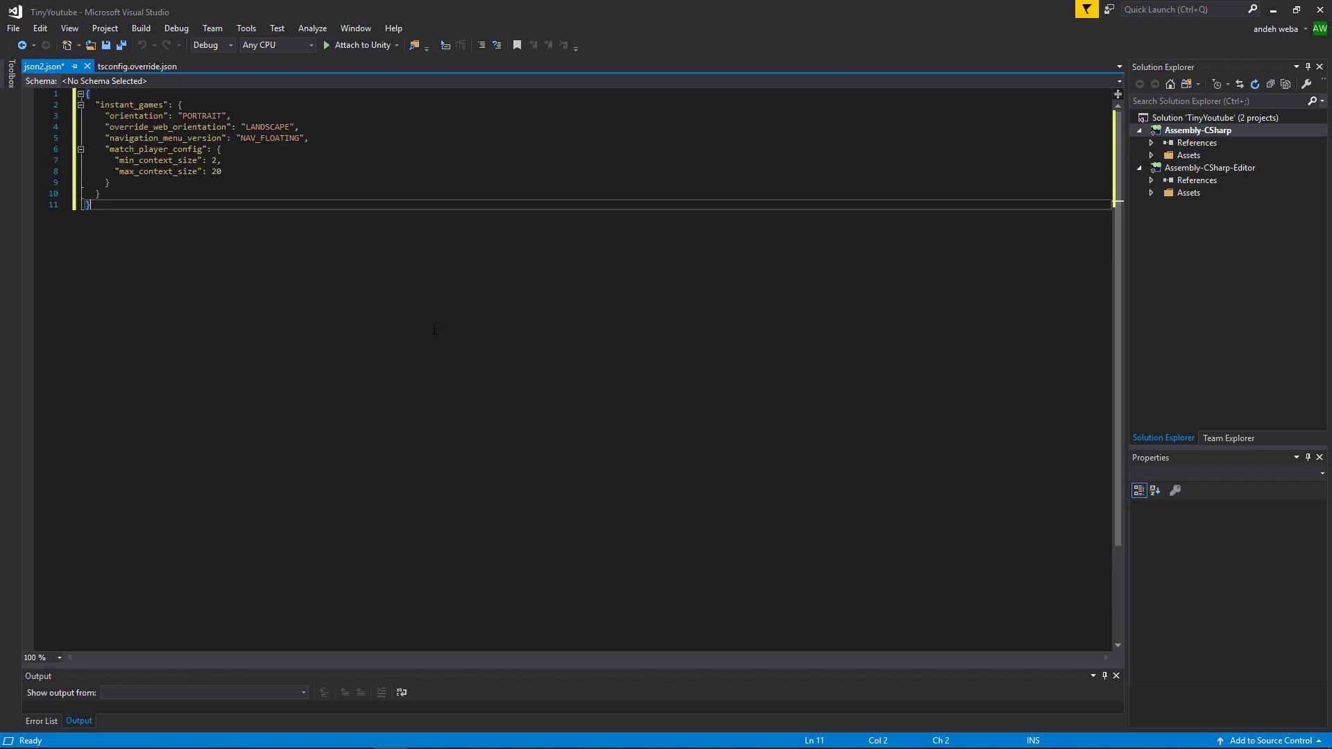
{"action": "key", "text": "ctrl+s"}
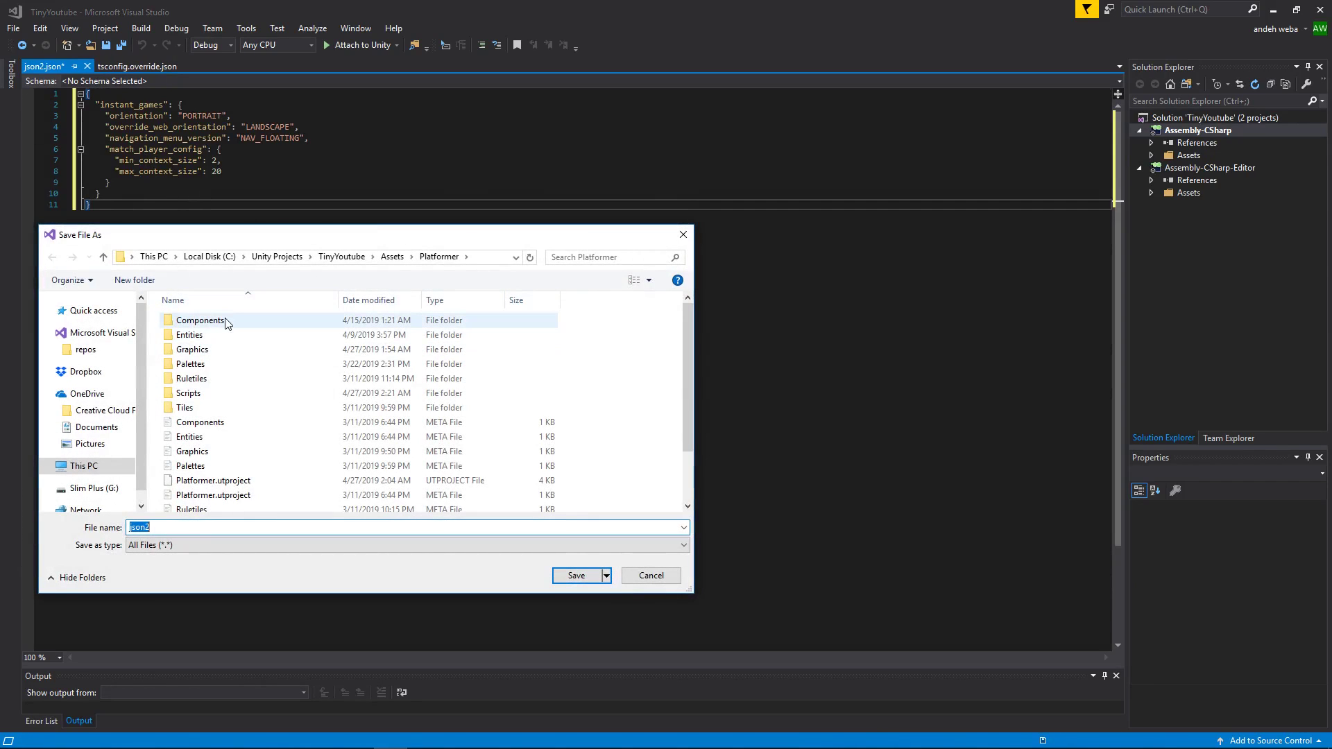
{"action": "left_click", "coordinate": [392, 257]}
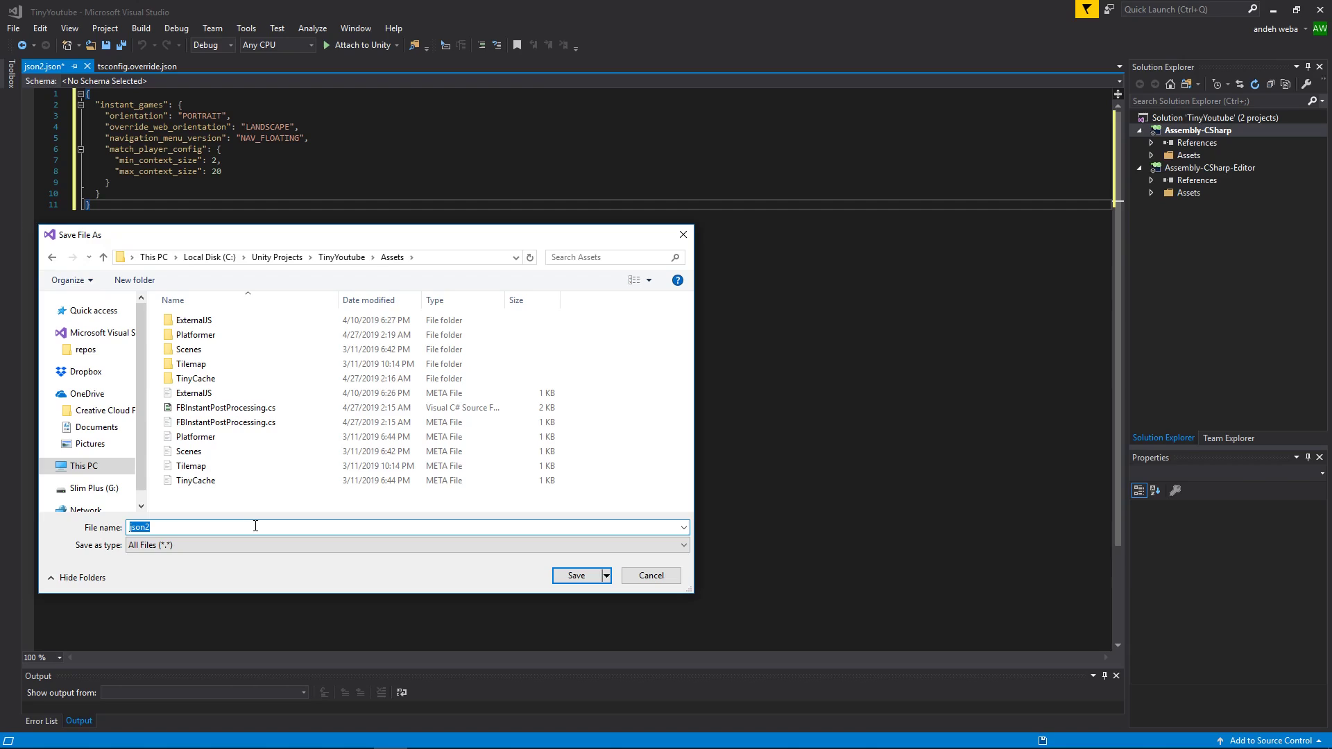
{"action": "type", "text": "fbapp-config."}
{"action": "left_click", "coordinate": [577, 575]}
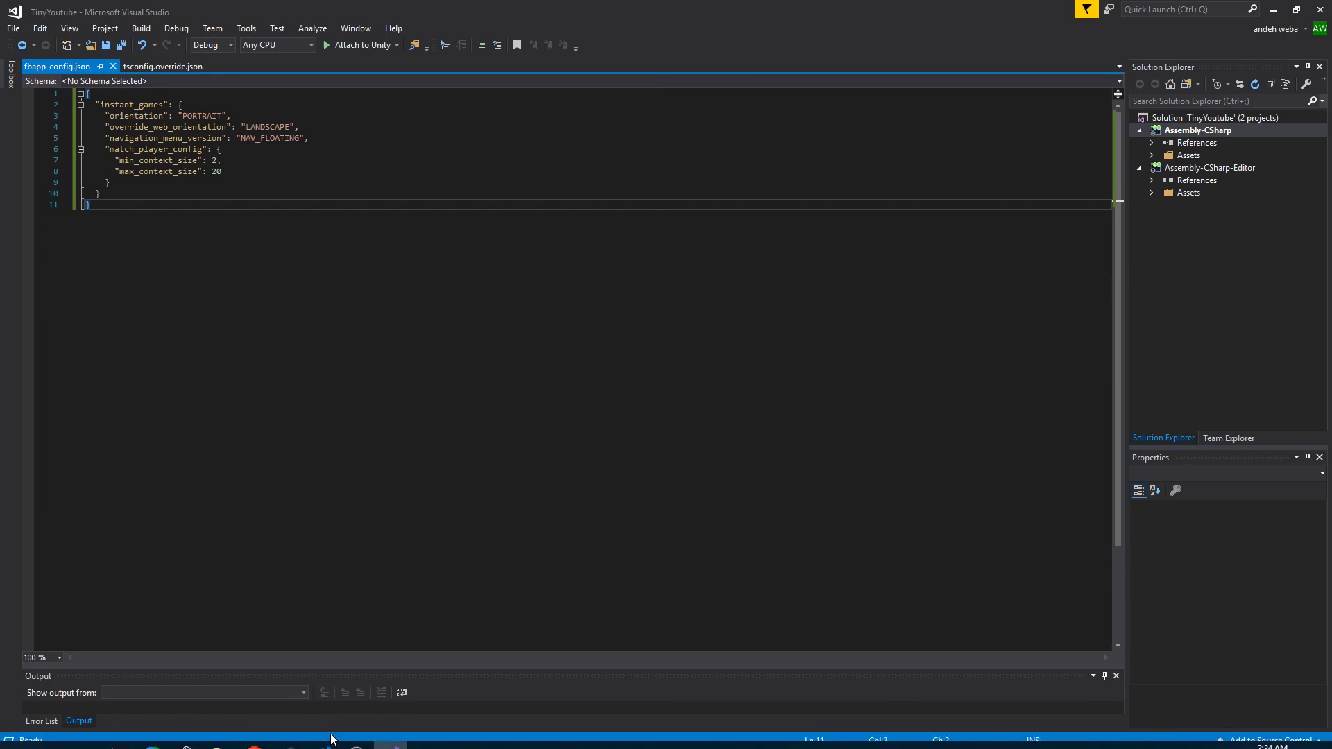
{"action": "mouse_move", "coordinate": [290, 735]}
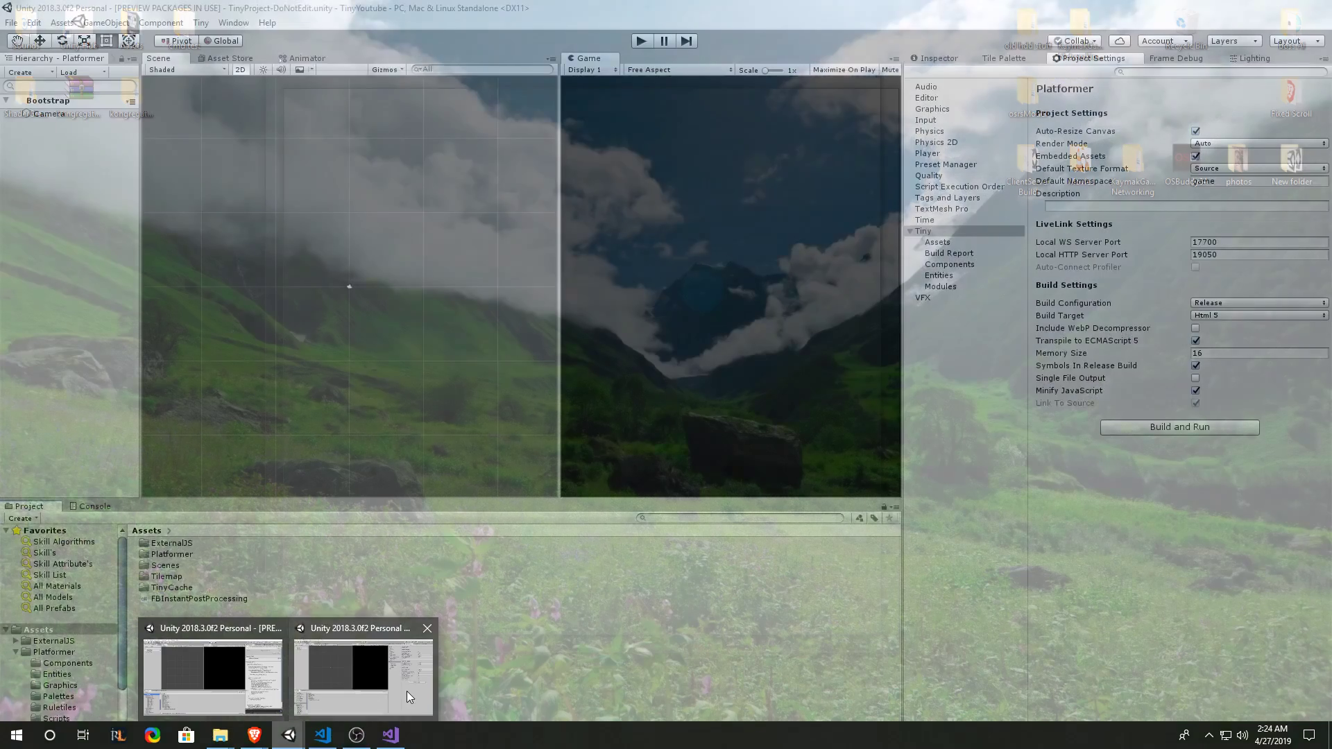
Keep the Tiny build configuration on Release and build and run the HTML5 Platformer game.
{"action": "left_click", "coordinate": [261, 628]}
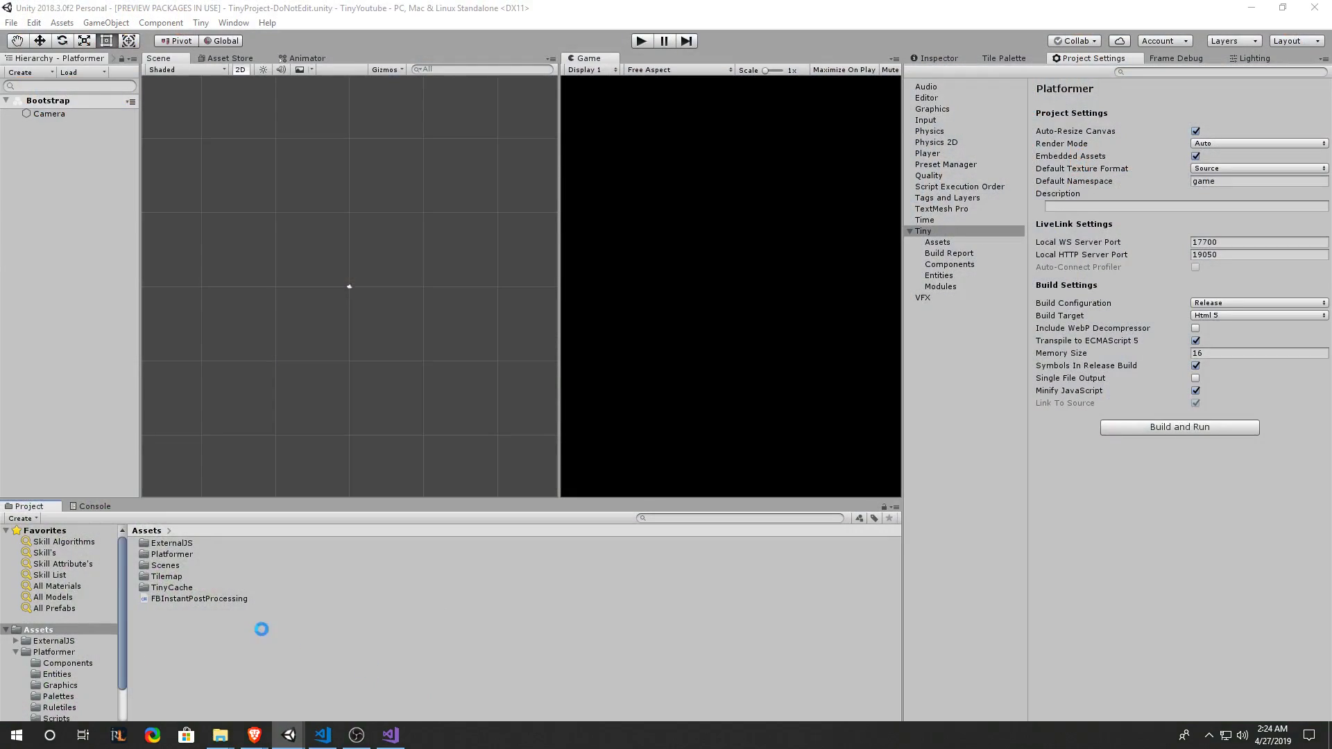
{"action": "left_click", "coordinate": [179, 635]}
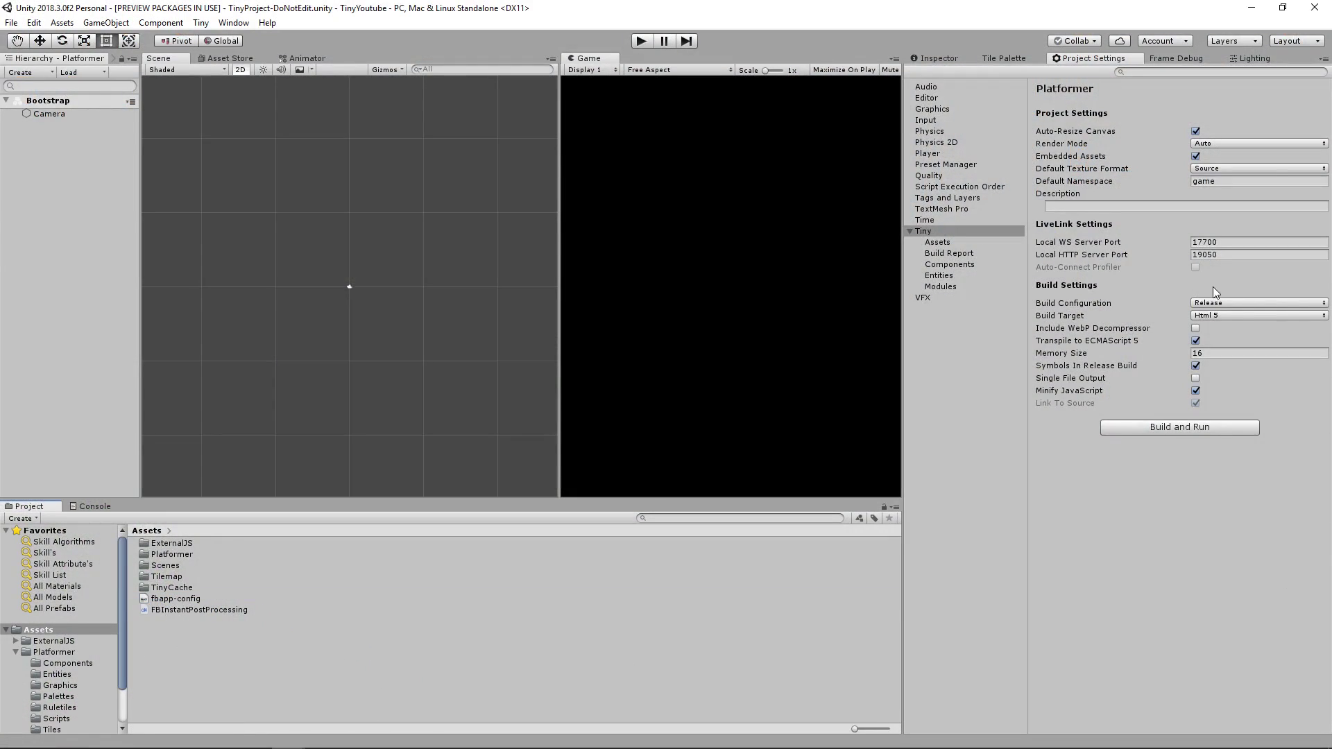
{"action": "left_click", "coordinate": [1225, 303]}
{"action": "left_click", "coordinate": [1229, 356]}
{"action": "left_click", "coordinate": [1235, 303]}
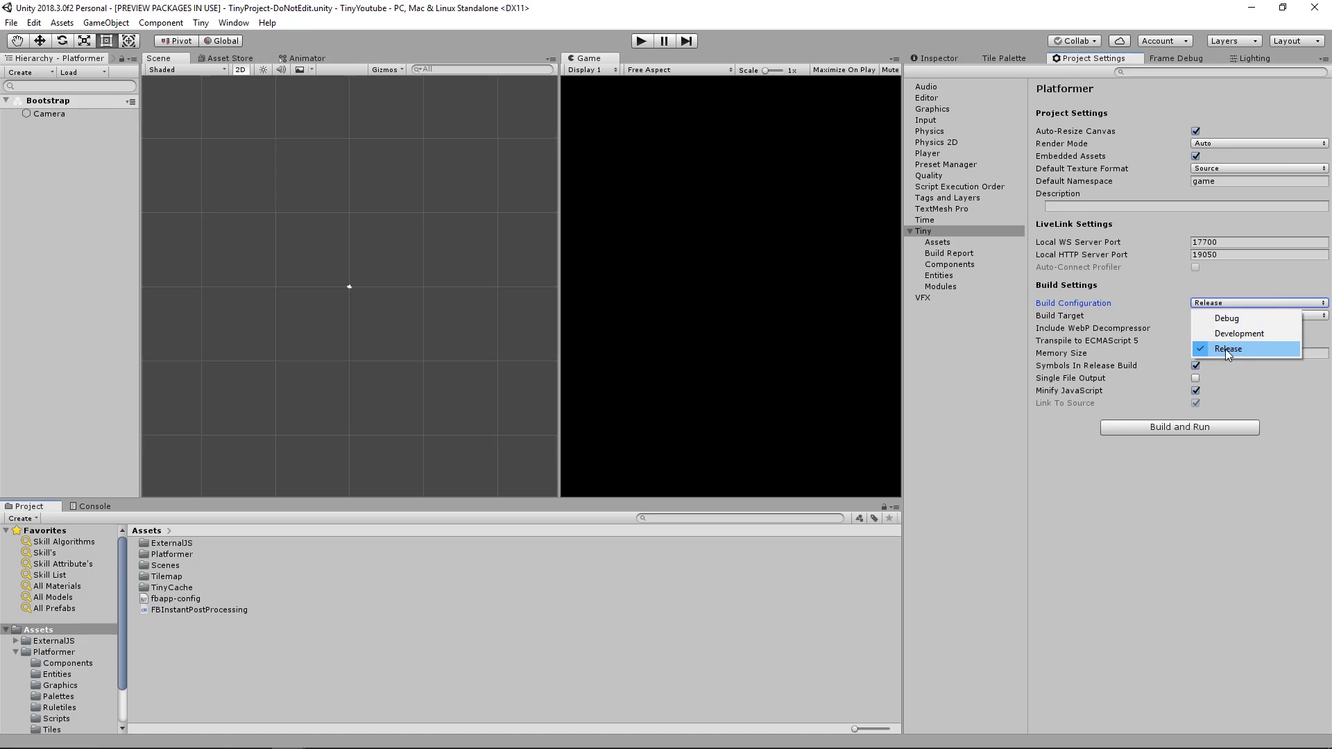
{"action": "left_click", "coordinate": [1225, 349]}
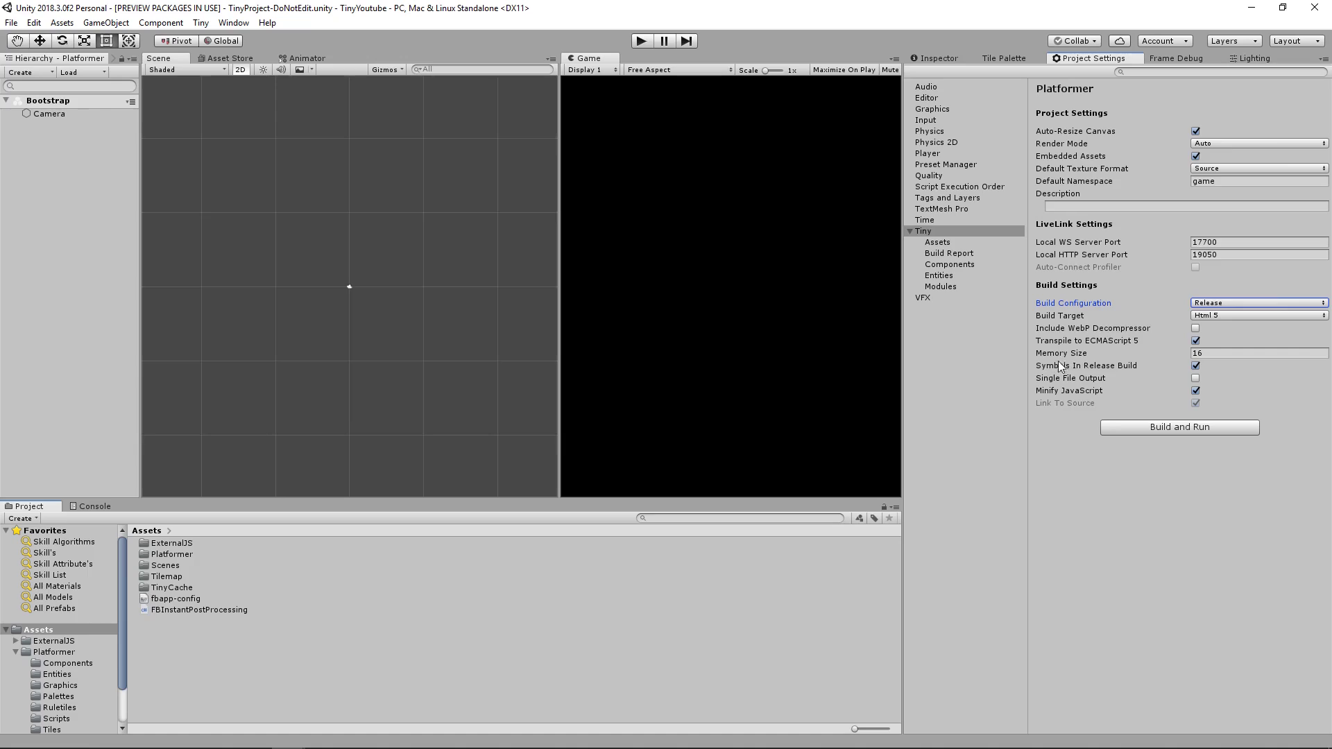
{"action": "left_click", "coordinate": [1196, 366]}
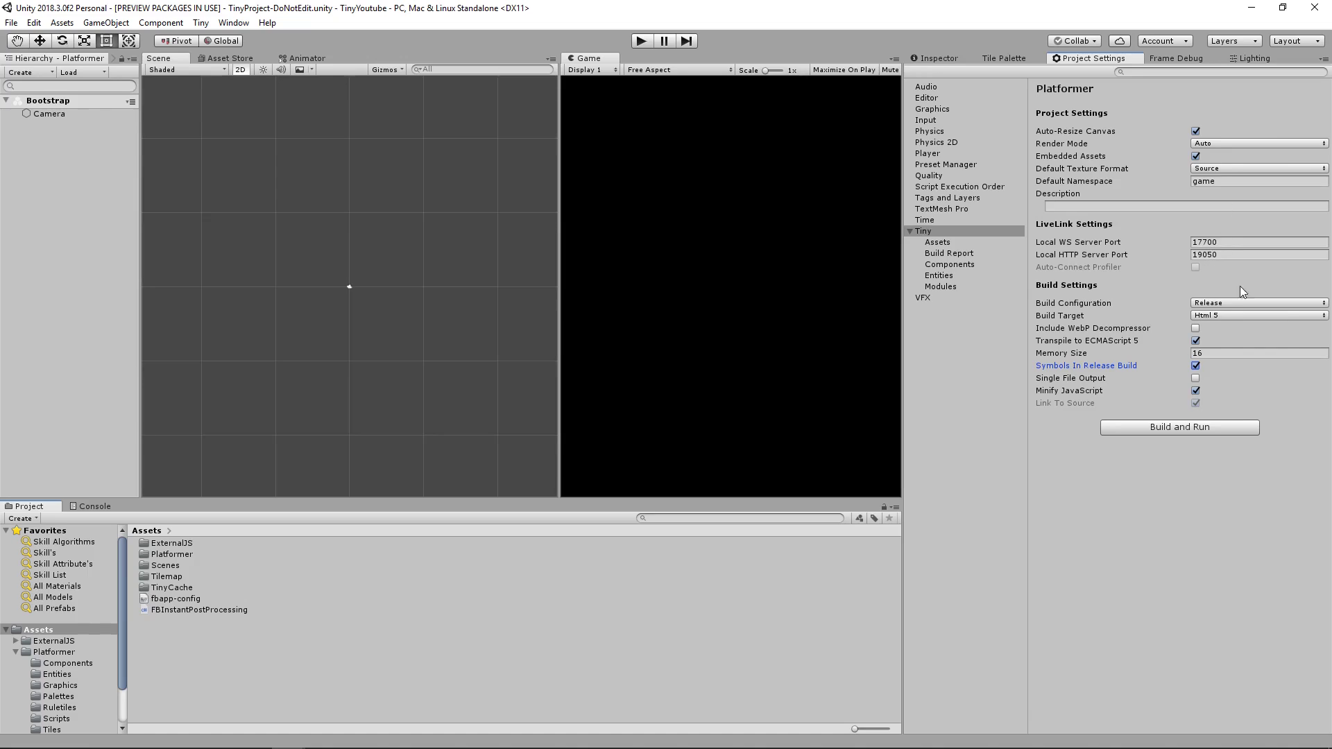
{"action": "left_click", "coordinate": [630, 41]}
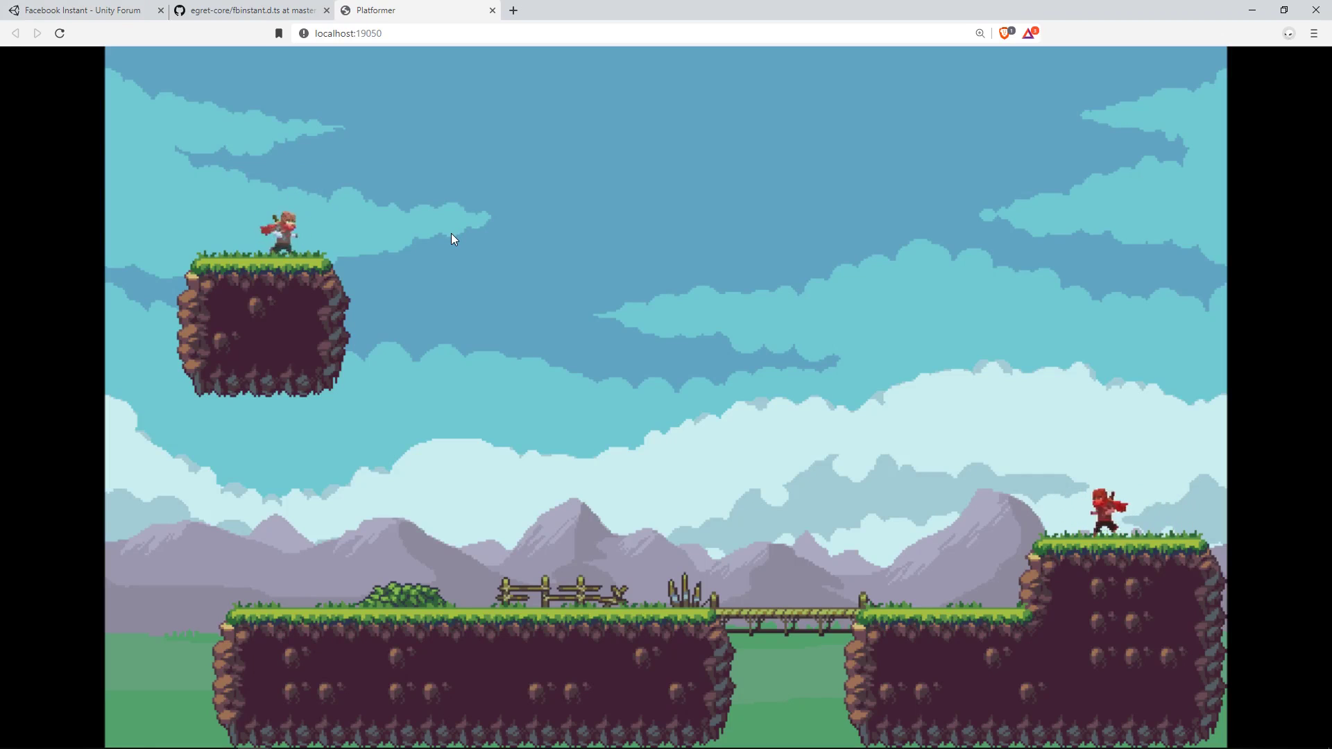
Make the player run and jump at localhost, then check the DevTools console output.
{"action": "key", "text": "Left"}
{"action": "key", "text": "space"}
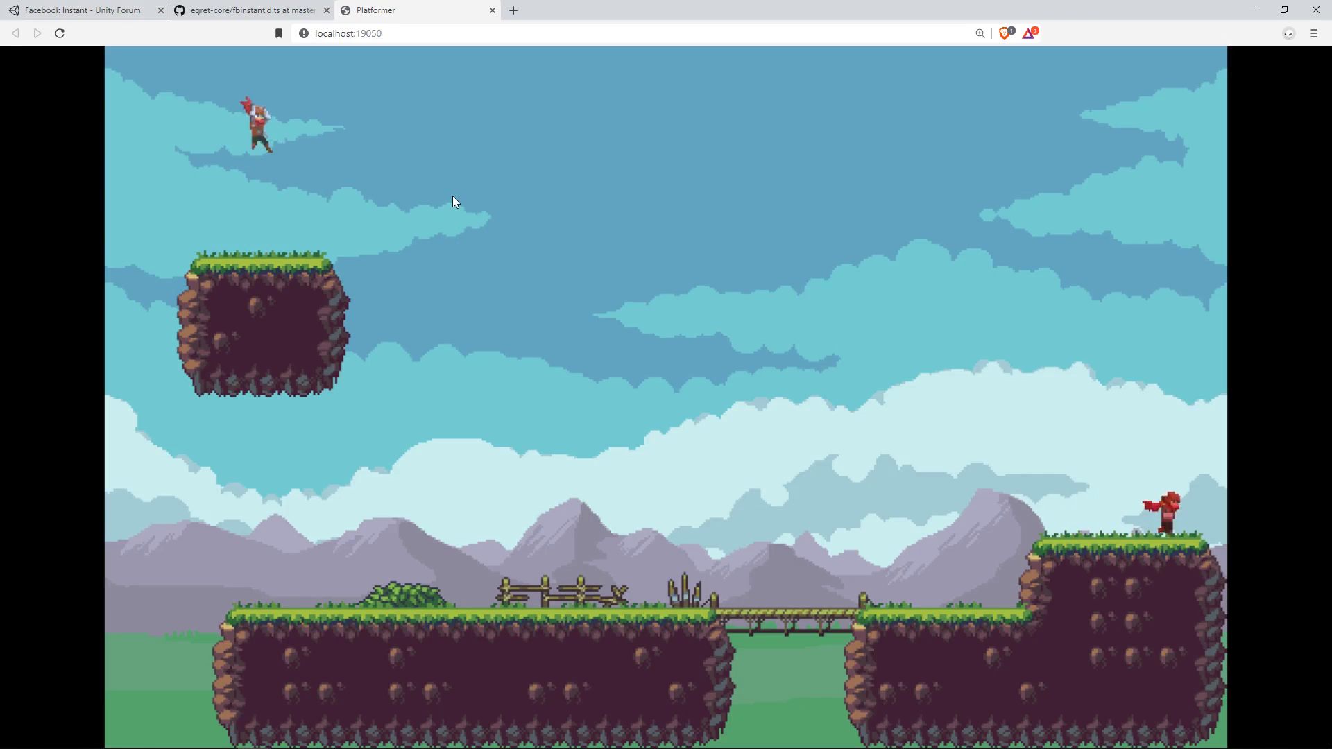
{"action": "key", "text": "F12"}
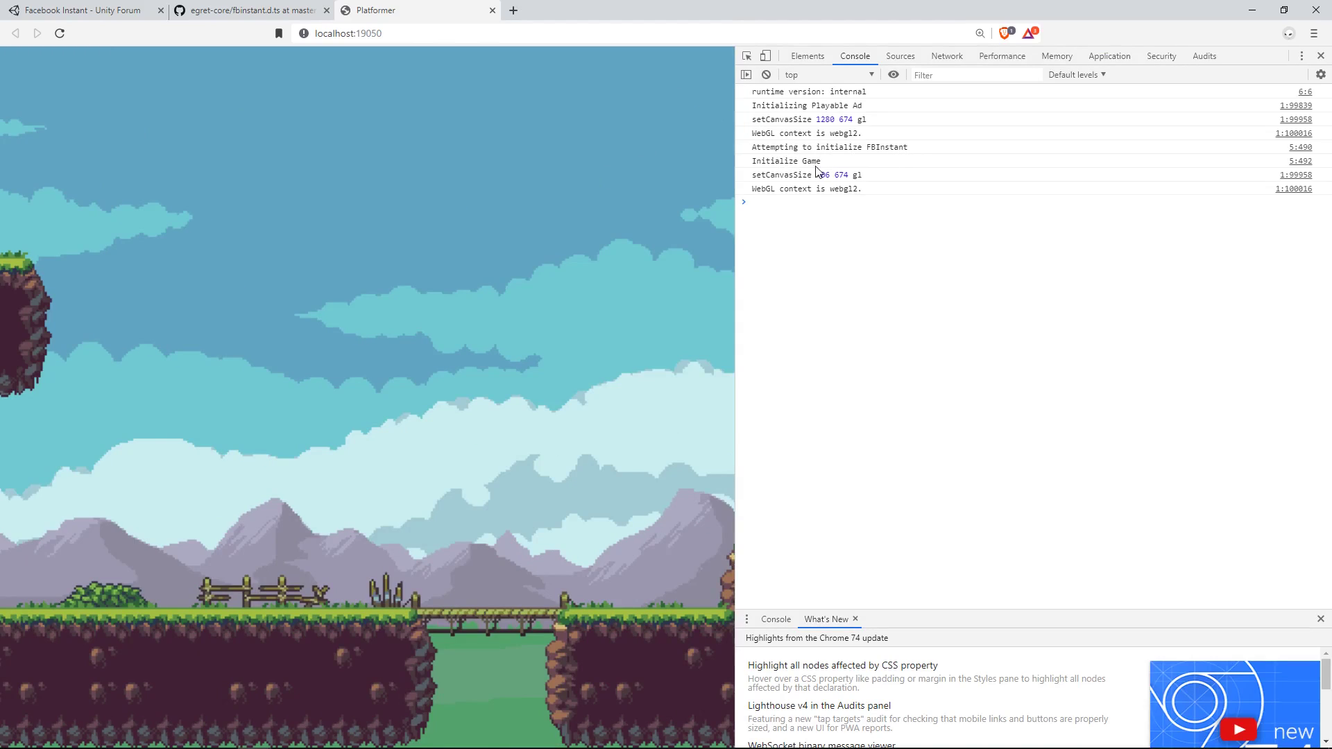
{"action": "key", "text": "F12"}
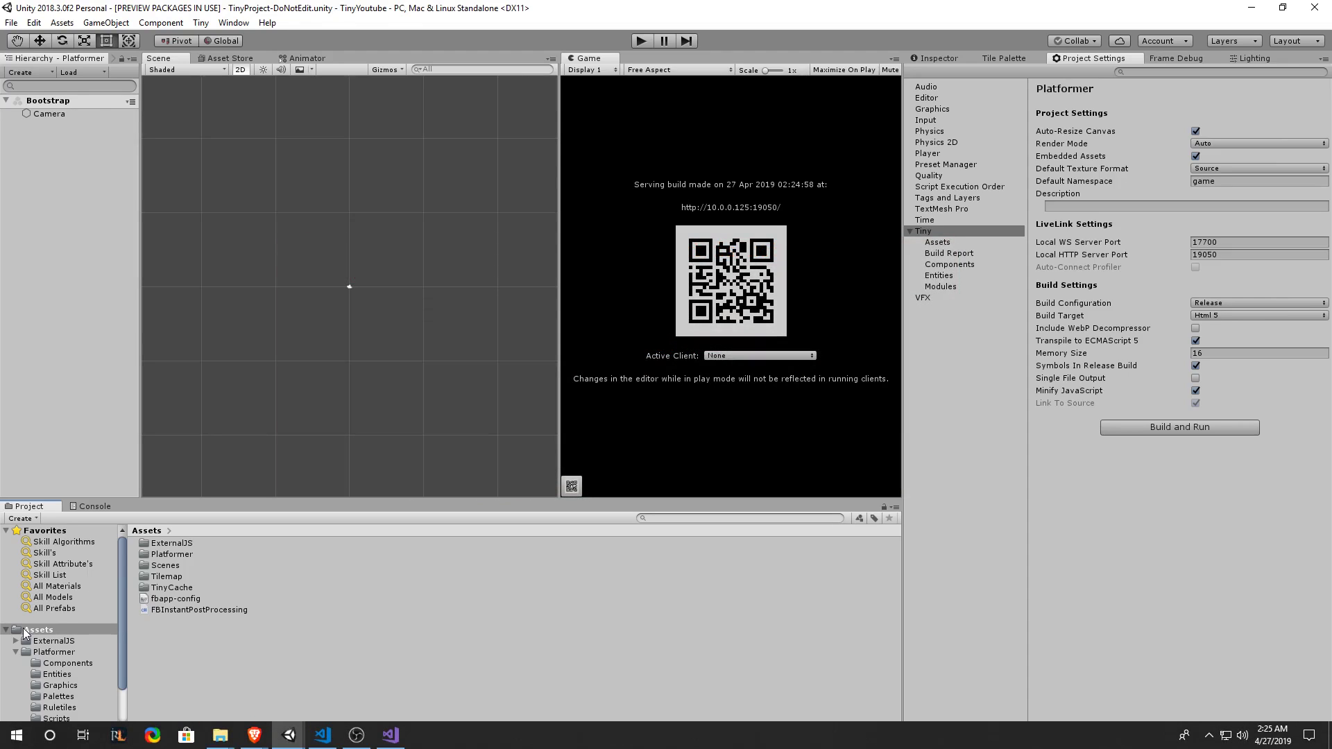
{"action": "right_click", "coordinate": [27, 630]}
{"action": "left_click", "coordinate": [116, 322]}
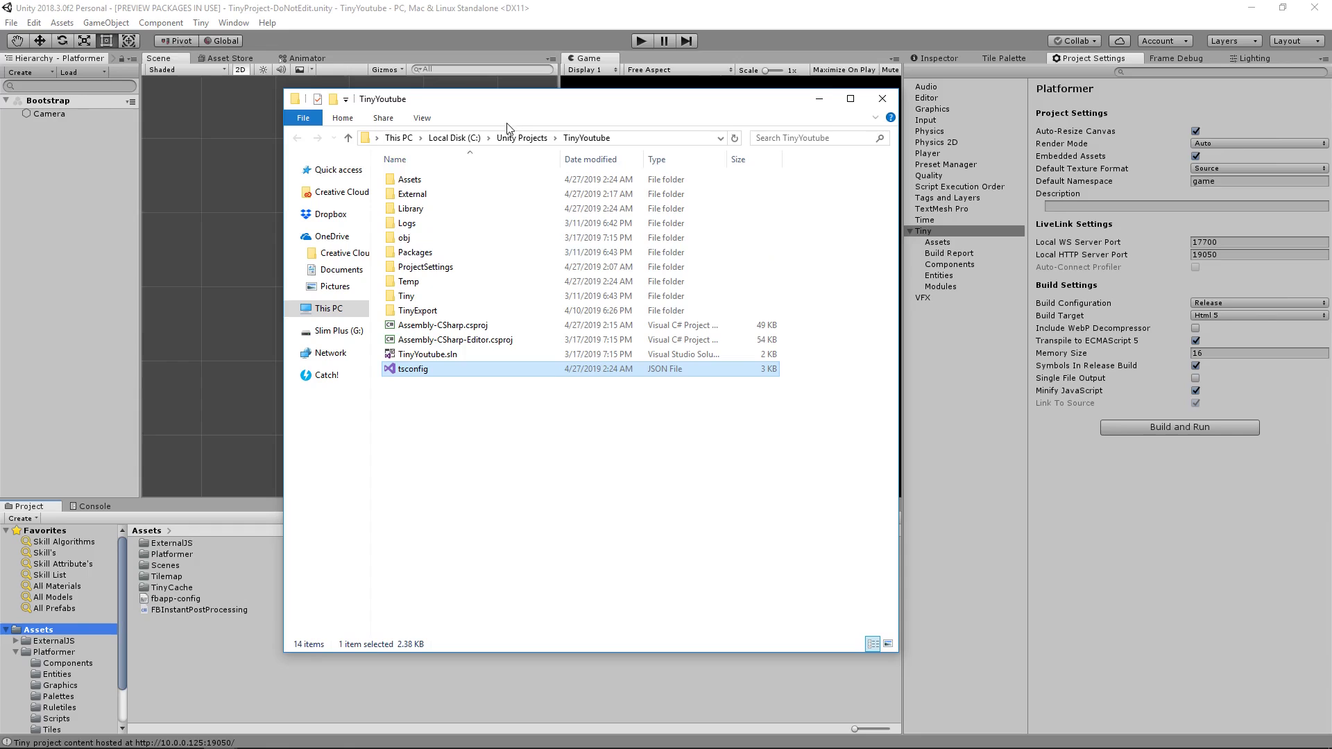
{"action": "left_click", "coordinate": [417, 310]}
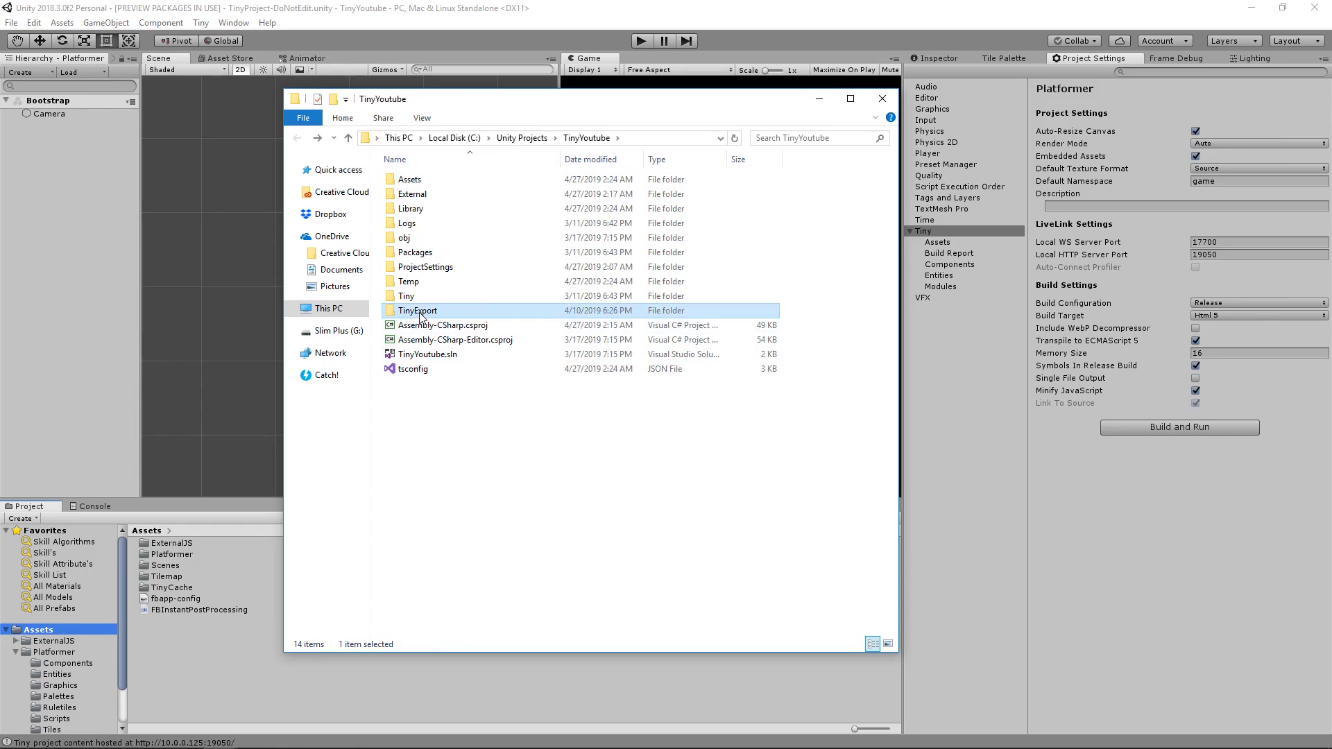
{"action": "double_click", "coordinate": [419, 311]}
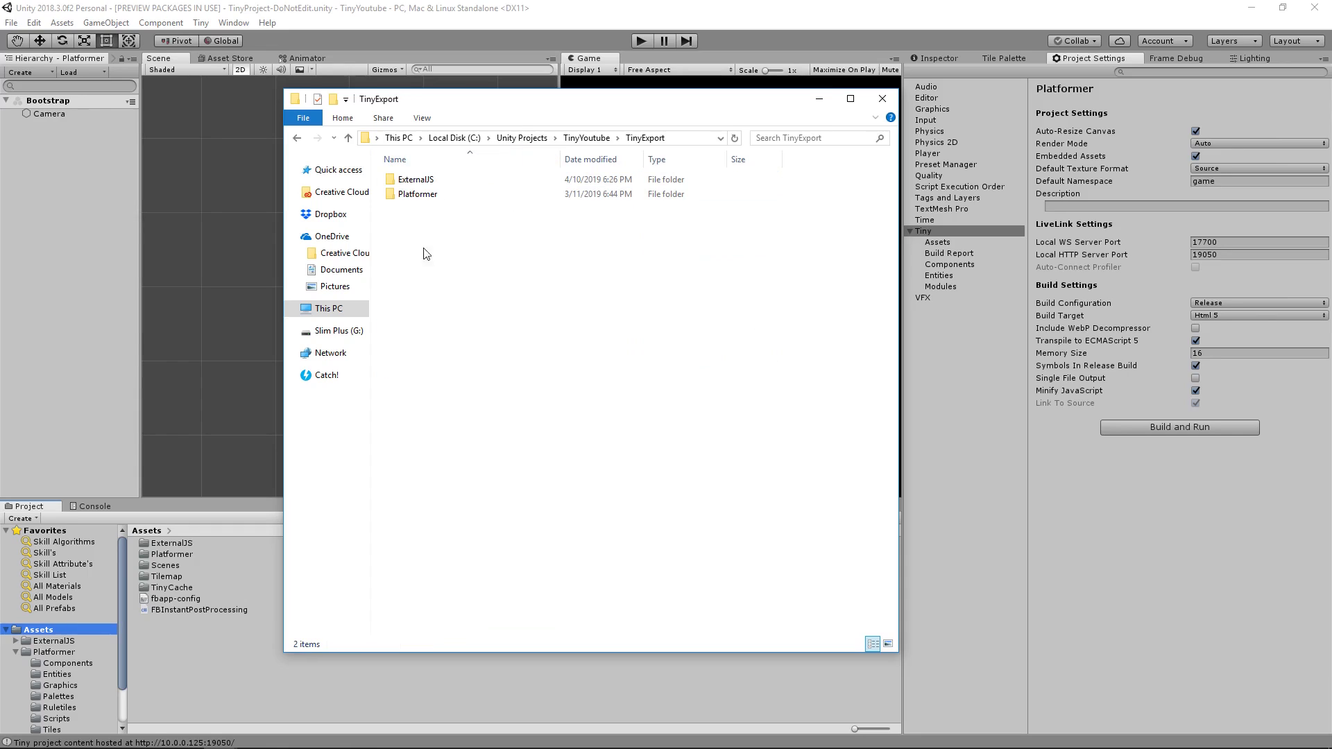
{"action": "double_click", "coordinate": [420, 195]}
{"action": "double_click", "coordinate": [416, 195]}
{"action": "double_click", "coordinate": [409, 194]}
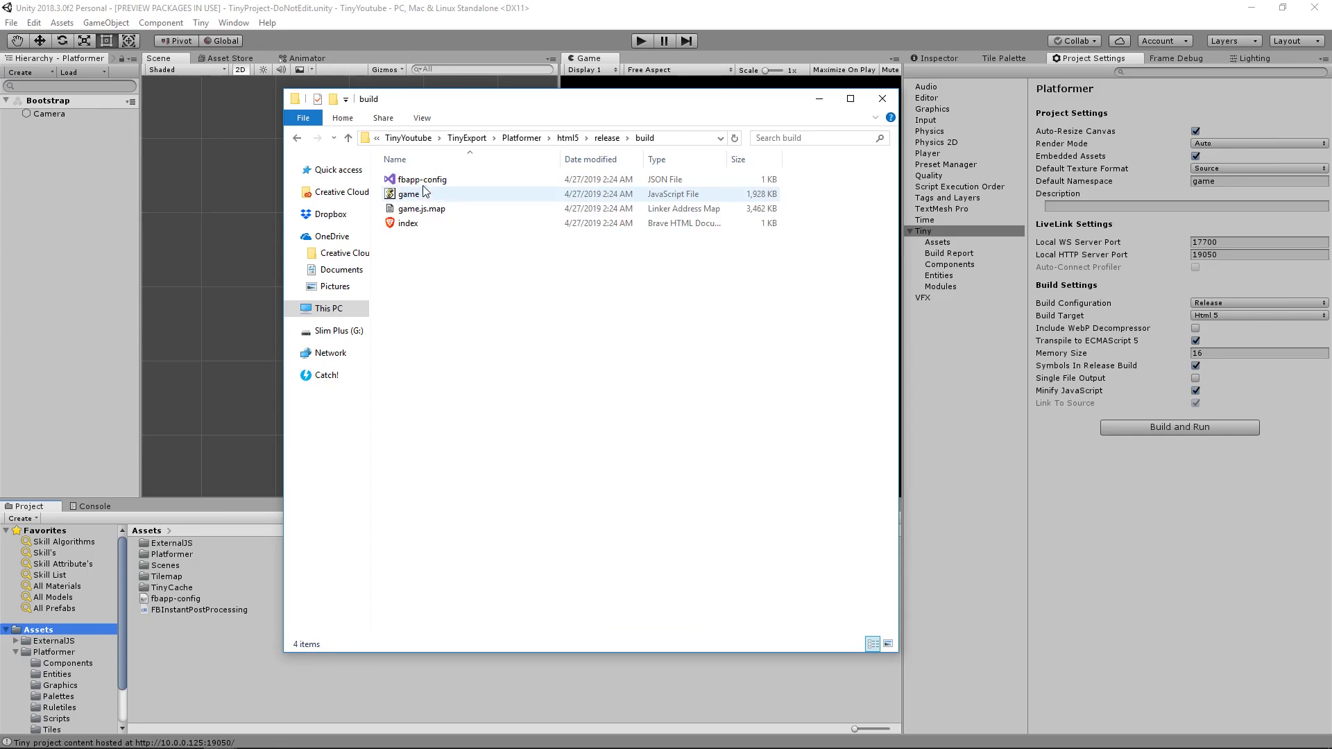
{"action": "left_click", "coordinate": [416, 226]}
{"action": "right_click", "coordinate": [417, 224]}
{"action": "mouse_move", "coordinate": [459, 334]}
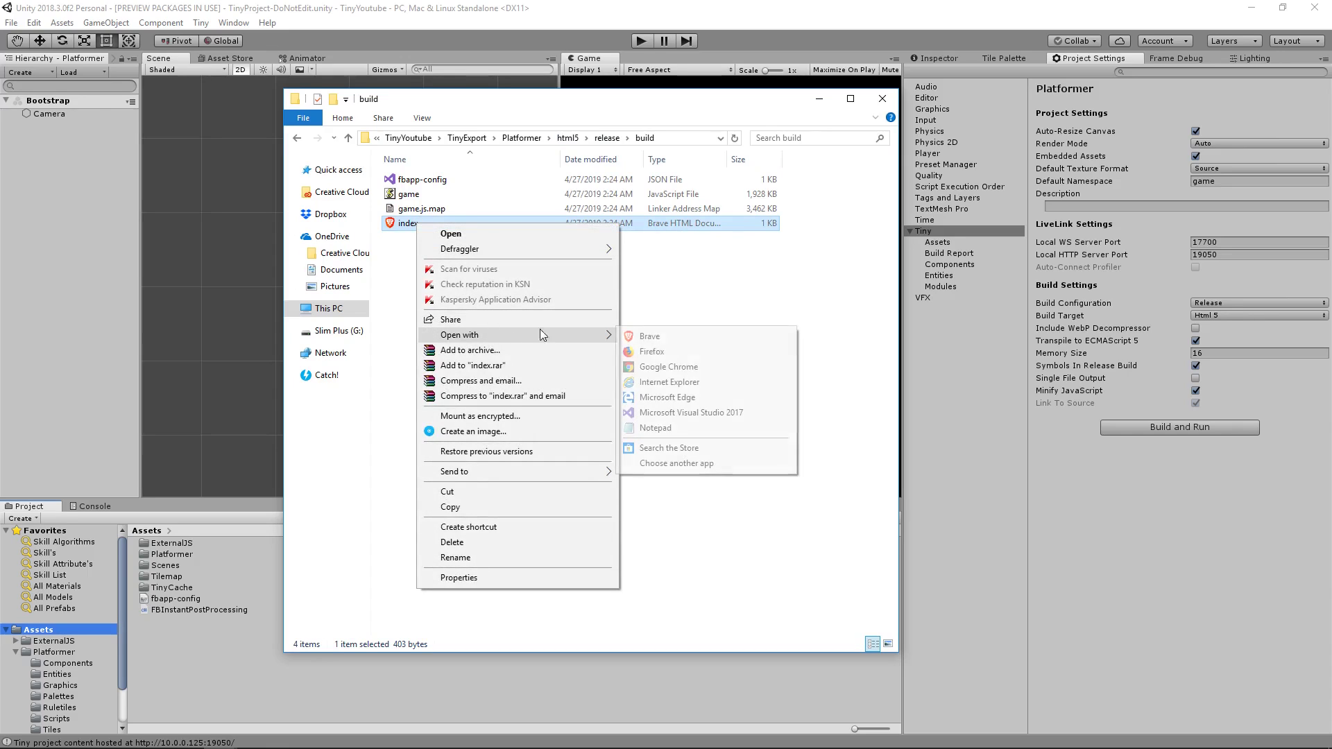
{"action": "left_click", "coordinate": [656, 428]}
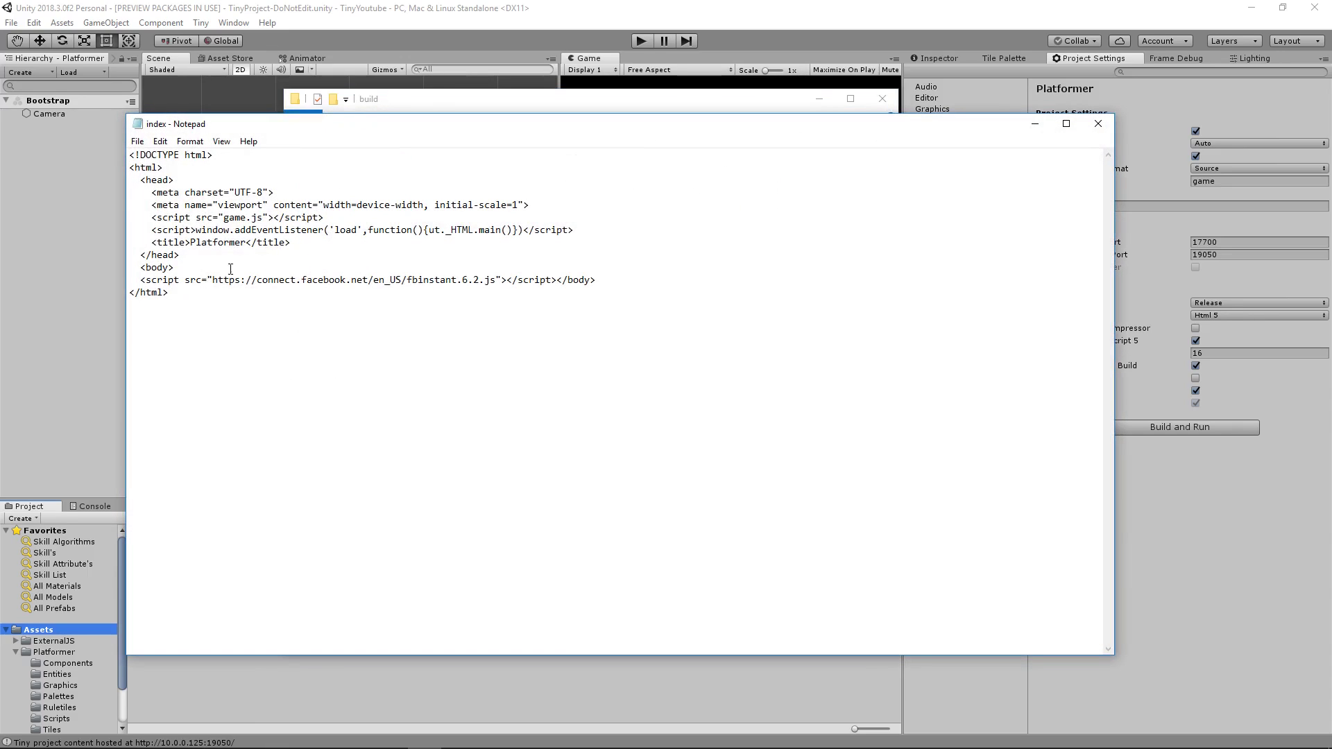
{"action": "left_click_drag", "start_coordinate": [143, 270], "coordinate": [600, 278]}
{"action": "left_click", "coordinate": [175, 270]}
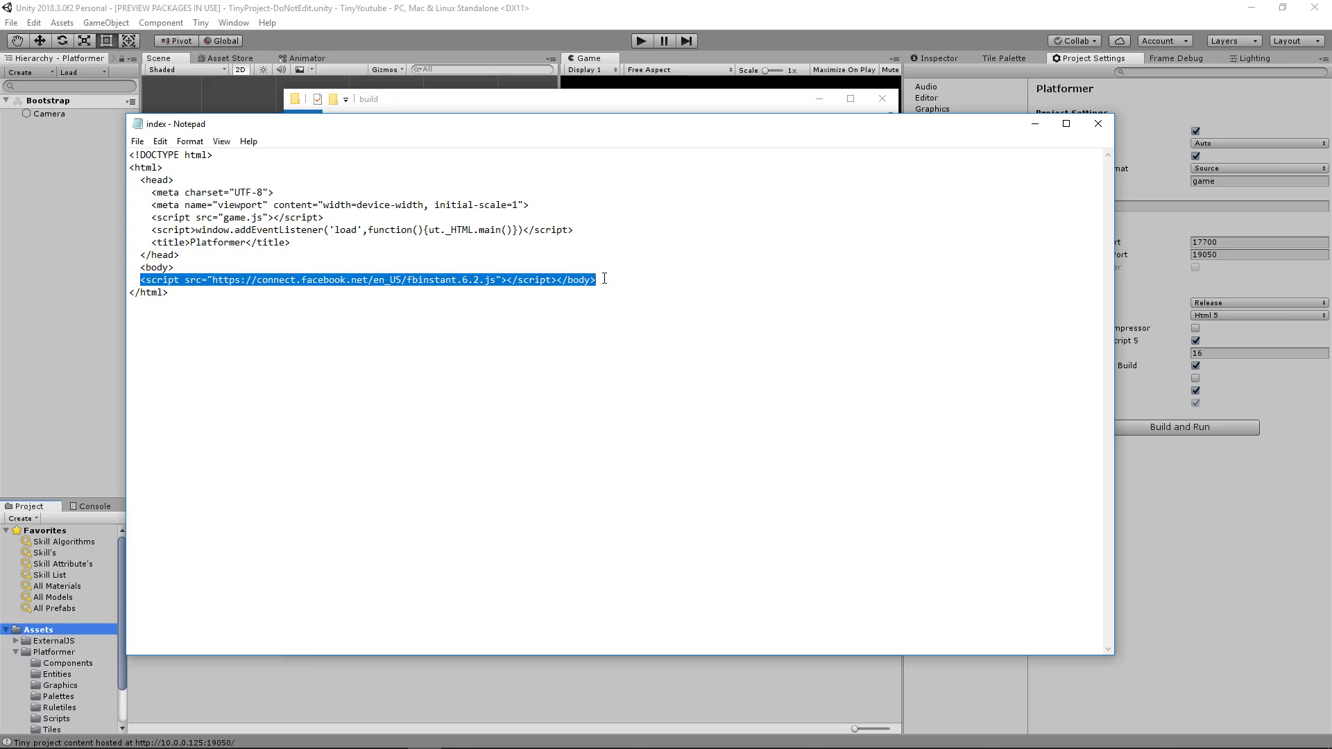
{"action": "left_click", "coordinate": [678, 277]}
{"action": "key", "text": "shift+Up"}
{"action": "key", "text": "Left"}
{"action": "left_click", "coordinate": [1108, 128]}
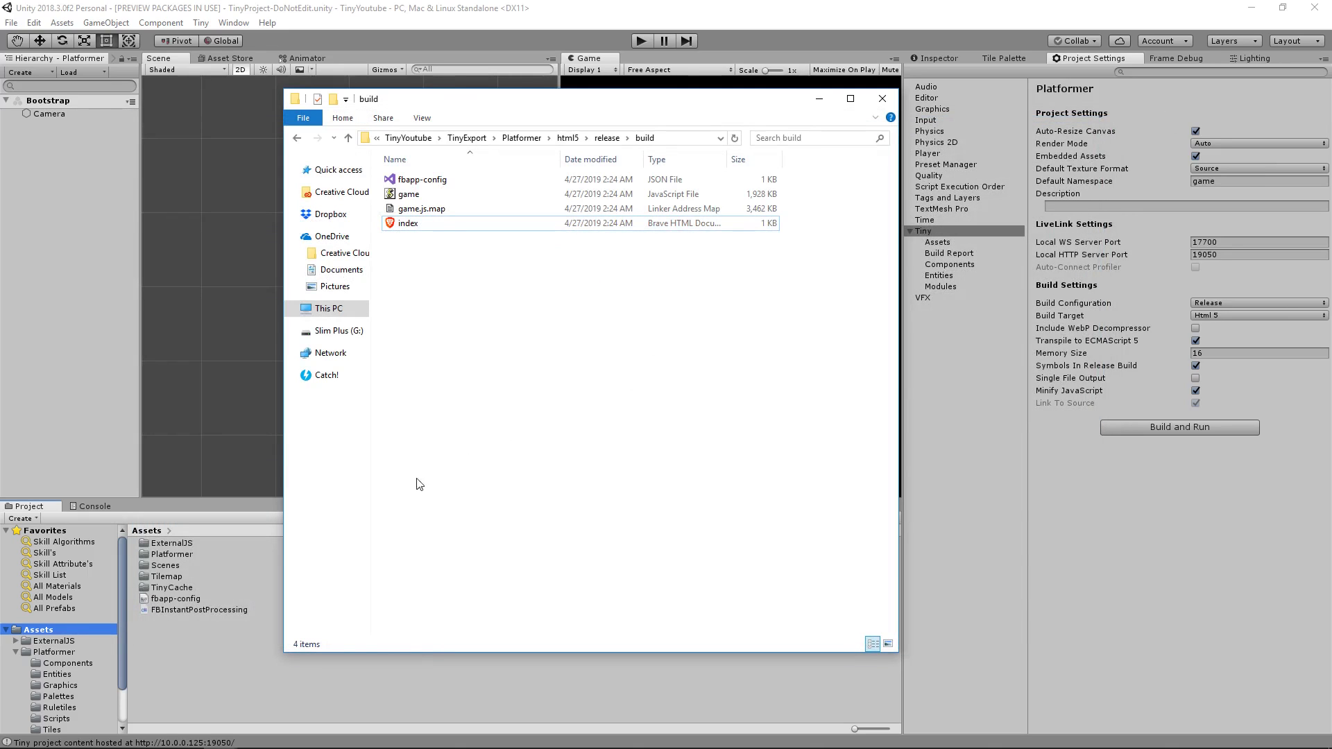
{"action": "left_click", "coordinate": [201, 644]}
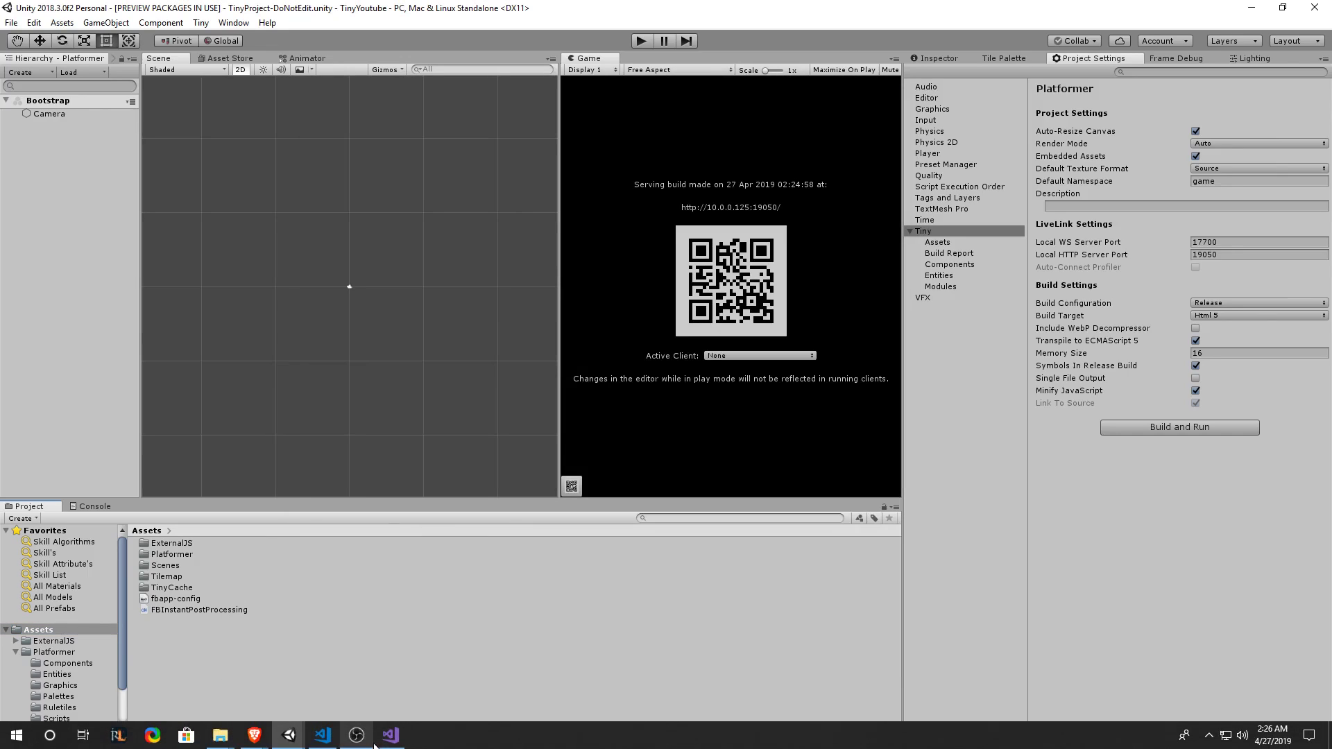
Add a getKeyDown check for KeyCode.O in the Play case of GameManagerService.ts.
{"action": "left_click", "coordinate": [320, 736]}
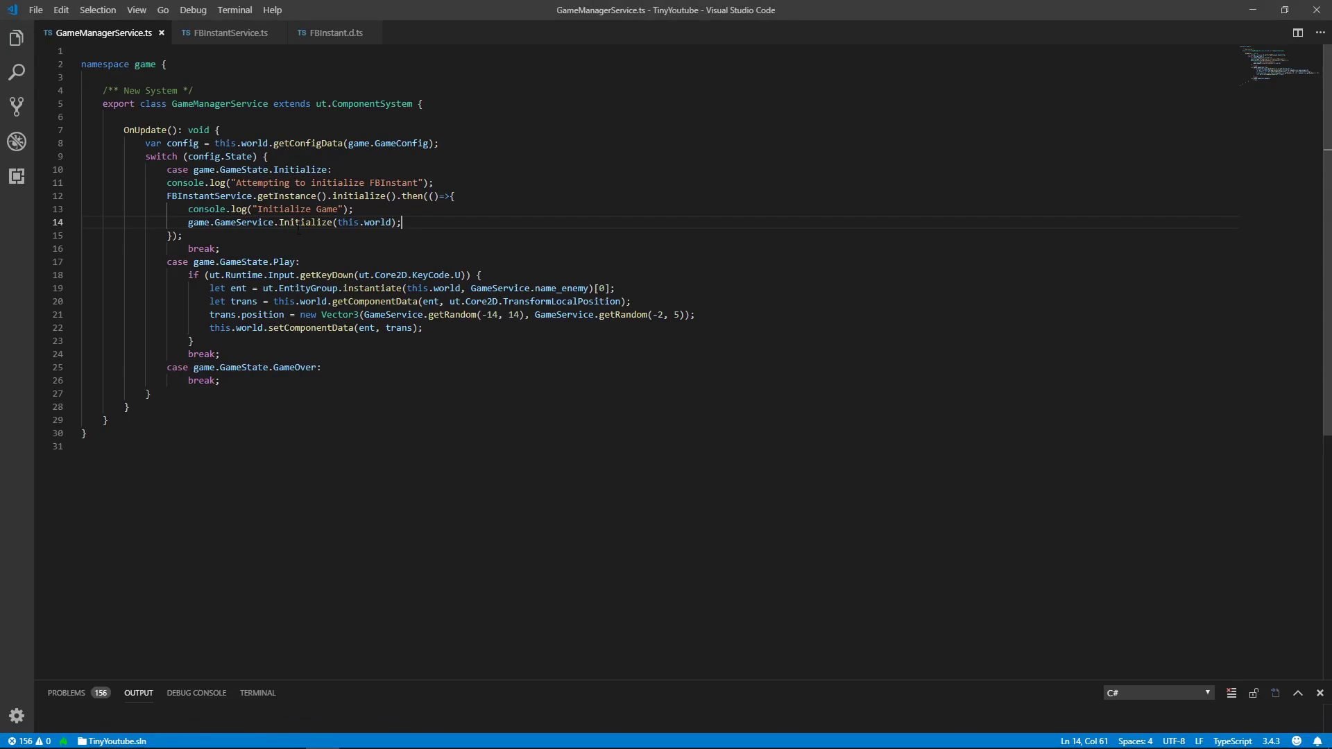
{"action": "left_click", "coordinate": [357, 263]}
{"action": "key", "text": "Return"}
{"action": "key", "text": "Return"}
{"action": "key", "text": "Return"}
{"action": "left_click", "coordinate": [498, 308]}
{"action": "left_click_drag", "start_coordinate": [498, 308], "coordinate": [168, 301]}
{"action": "left_click", "coordinate": [309, 287]}
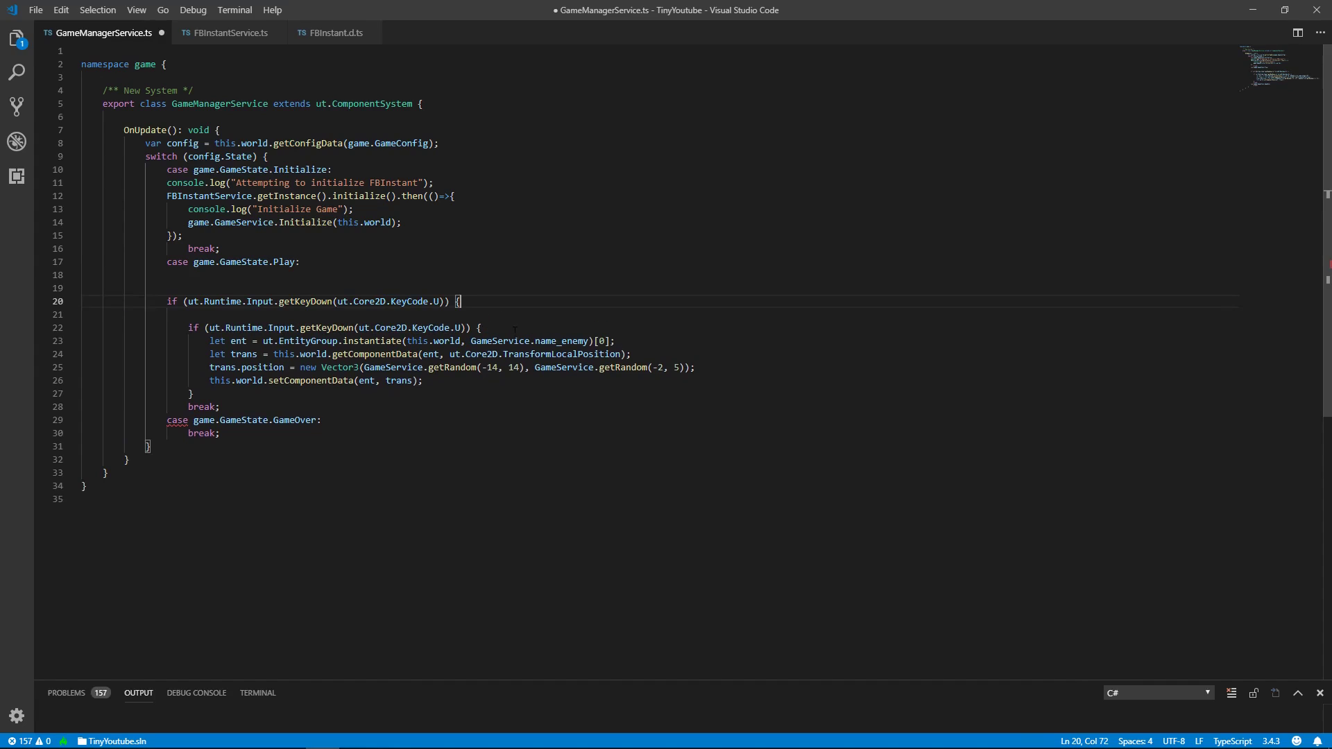
{"action": "key", "text": "Down"}
{"action": "double_click", "coordinate": [436, 301]}
{"action": "type", "text": "o\\"}
{"action": "left_click", "coordinate": [492, 303]}
{"action": "left_click_drag", "start_coordinate": [443, 301], "coordinate": [439, 301]}
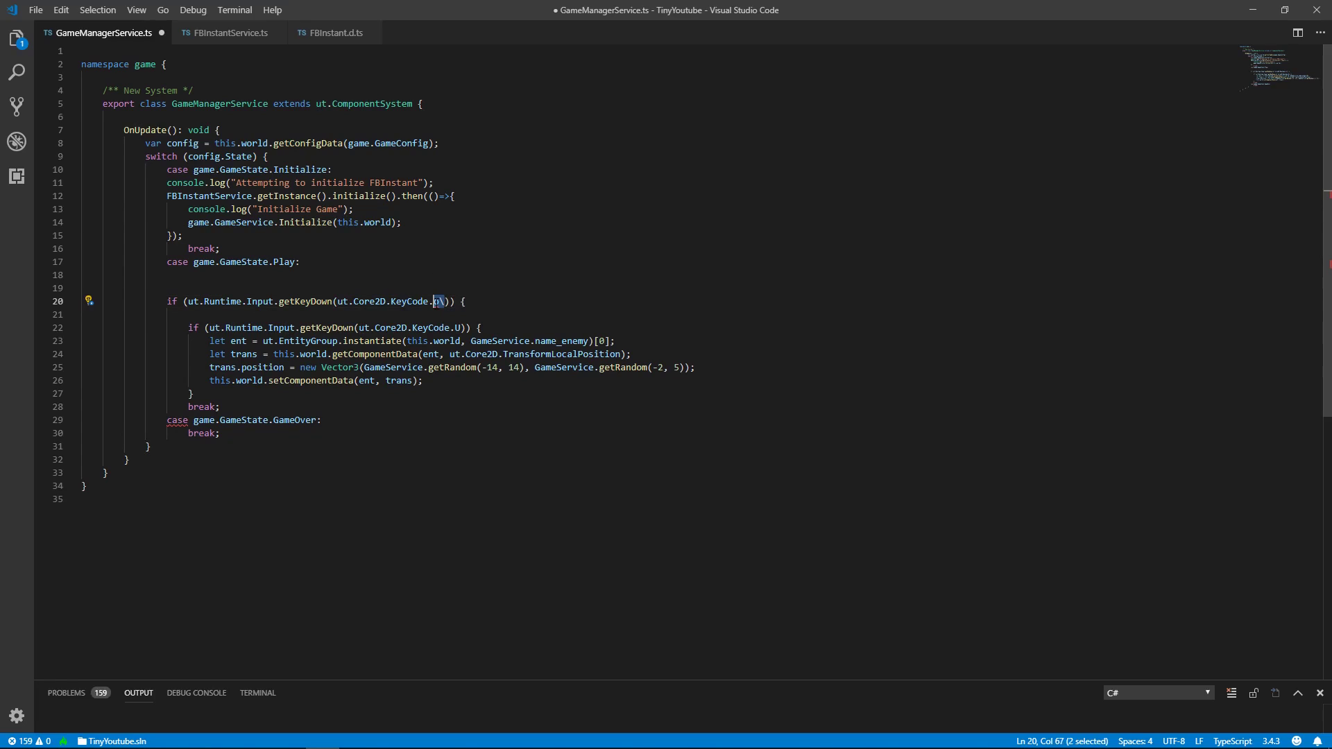
{"action": "type", "text": "O"}
{"action": "left_click", "coordinate": [516, 306]}
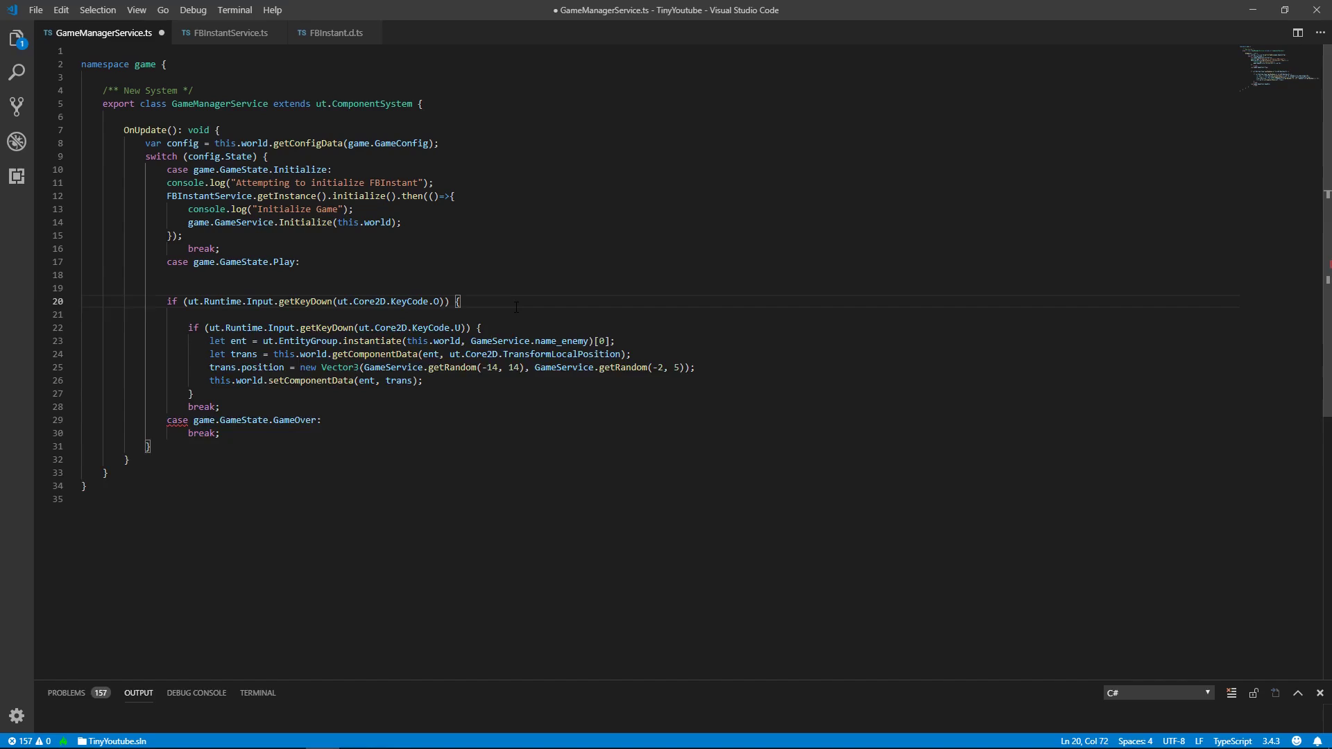
Inside the O block, log FBInstant.player.getID() with console.log.
{"action": "key", "text": "Return"}
{"action": "key", "text": "Return"}
{"action": "type", "text": "}"}
{"action": "key", "text": "Up"}
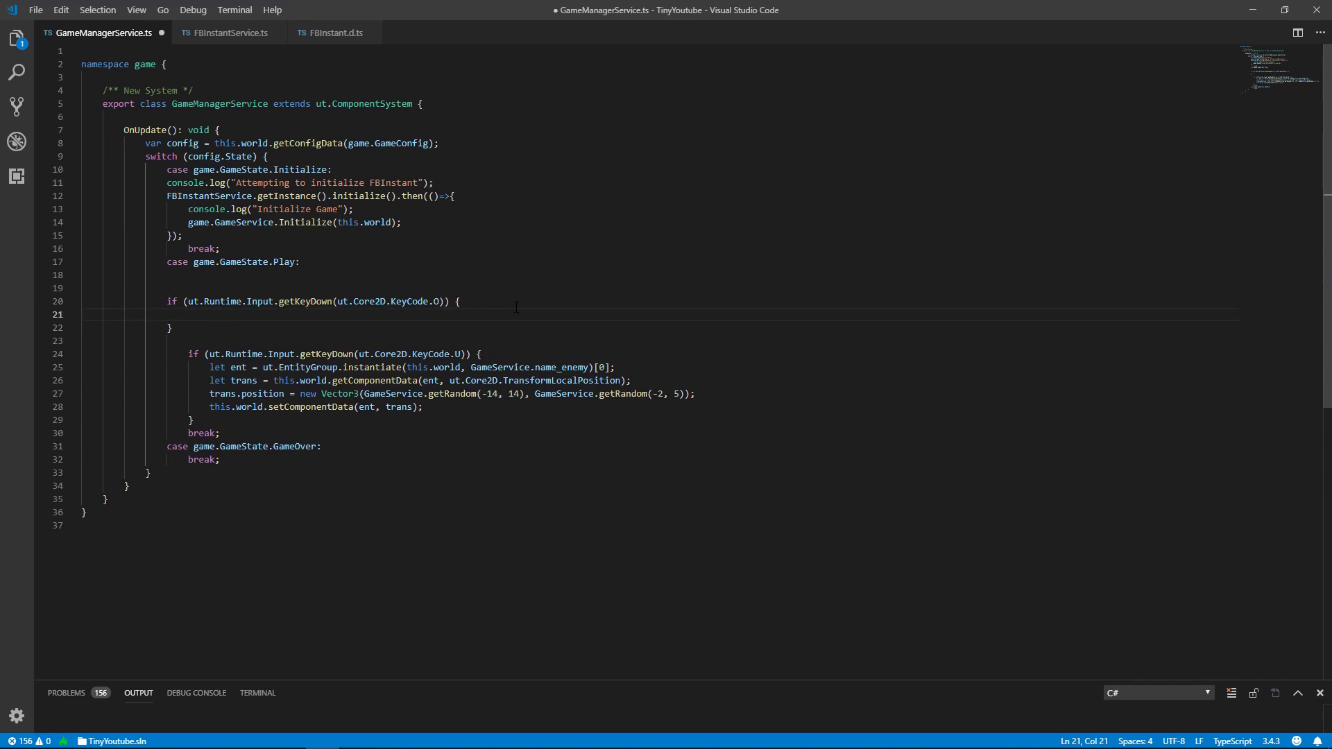
{"action": "key", "text": "Return"}
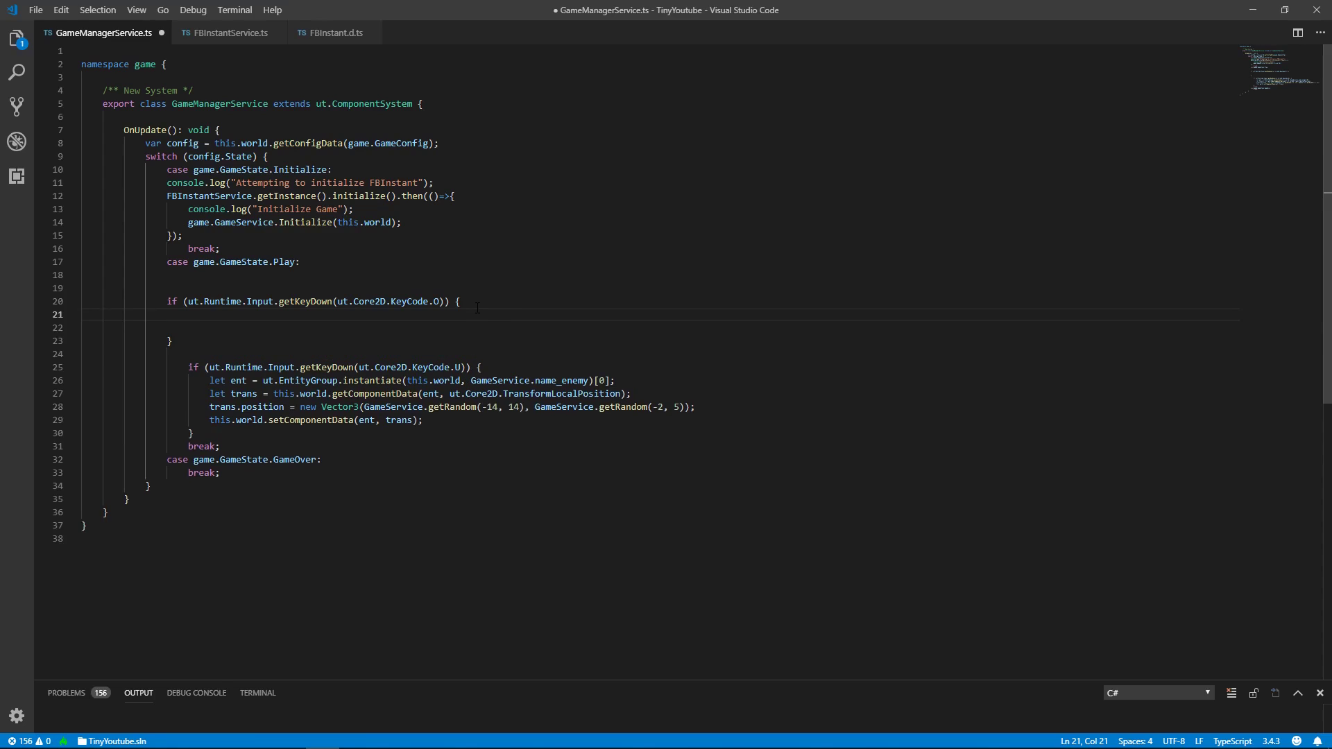
{"action": "type", "text": "console"}
{"action": "type", "text": ".log(f"}
{"action": "type", "text": "bo"}
{"action": "key", "text": "Tab"}
{"action": "type", "text": "."}
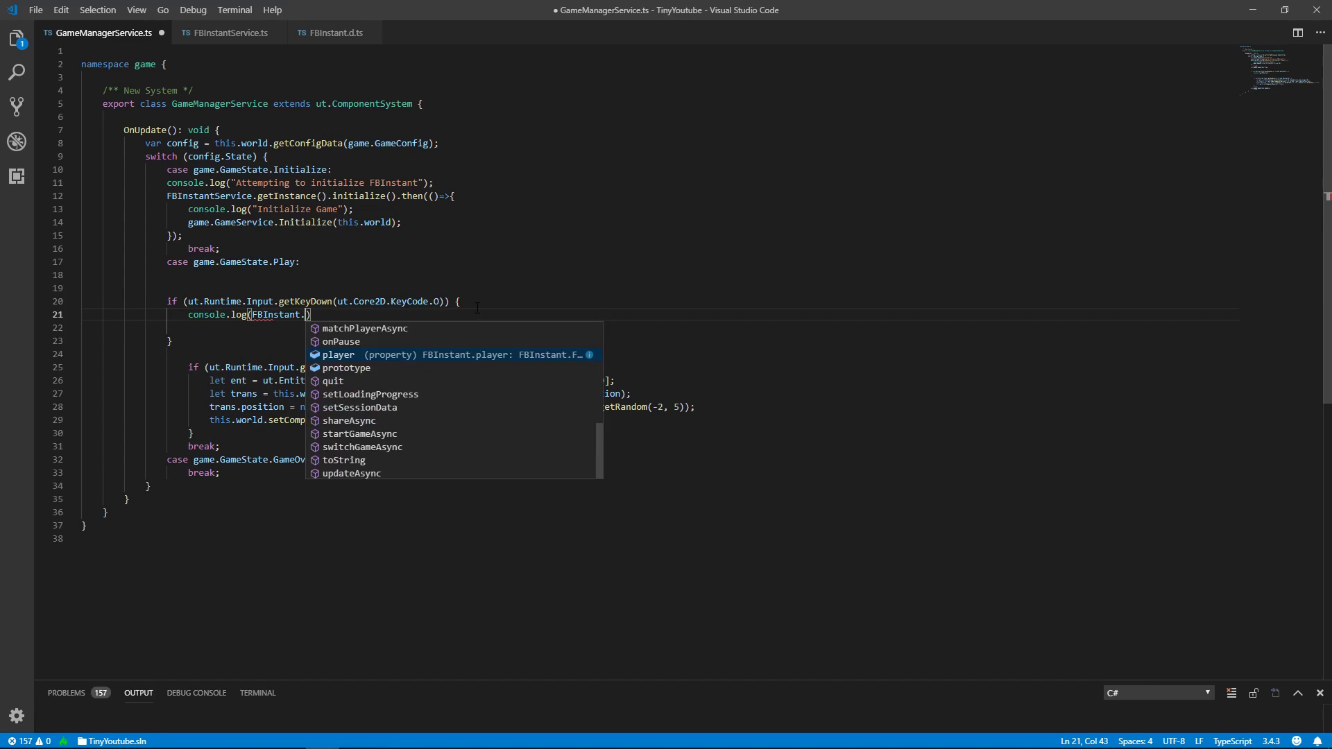
{"action": "type", "text": "pl"}
{"action": "key", "text": "Tab"}
{"action": "type", "text": ".ge"}
{"action": "key", "text": "Down"}
{"action": "key", "text": "Tab"}
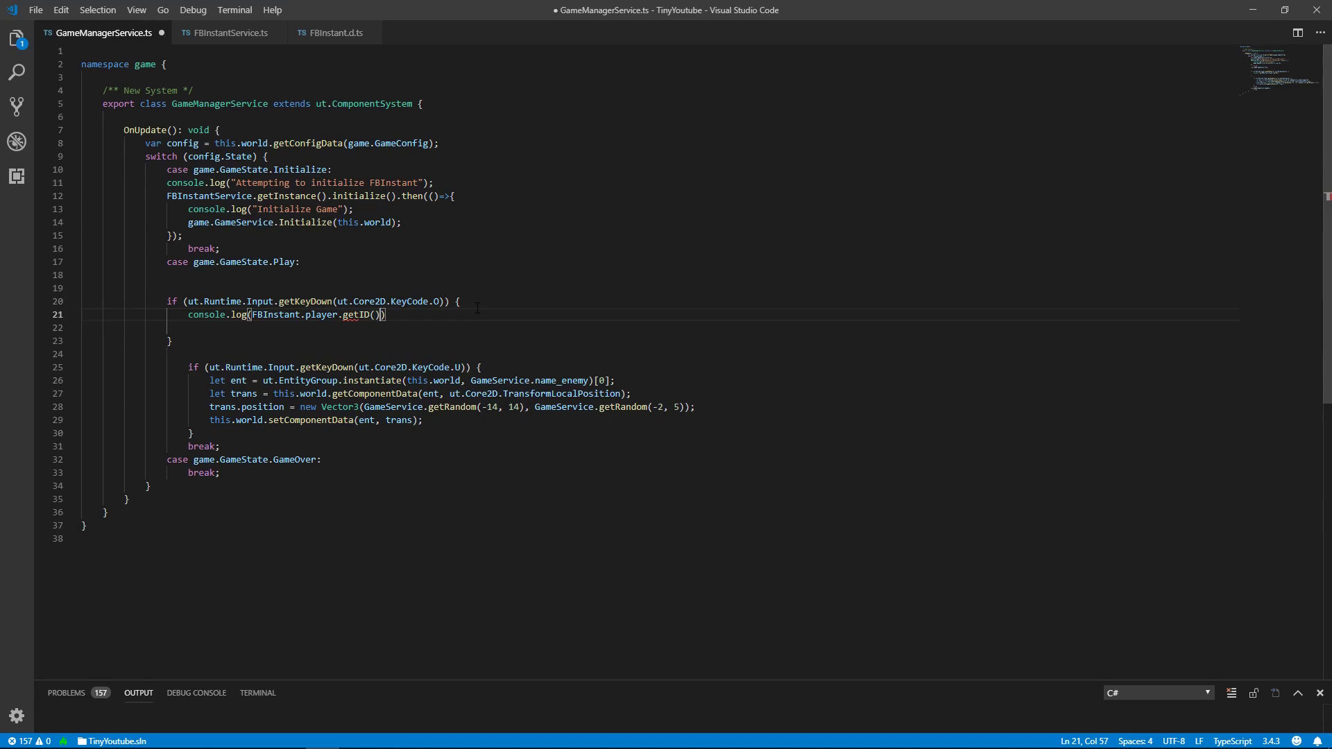
{"action": "type", "text": "));"}
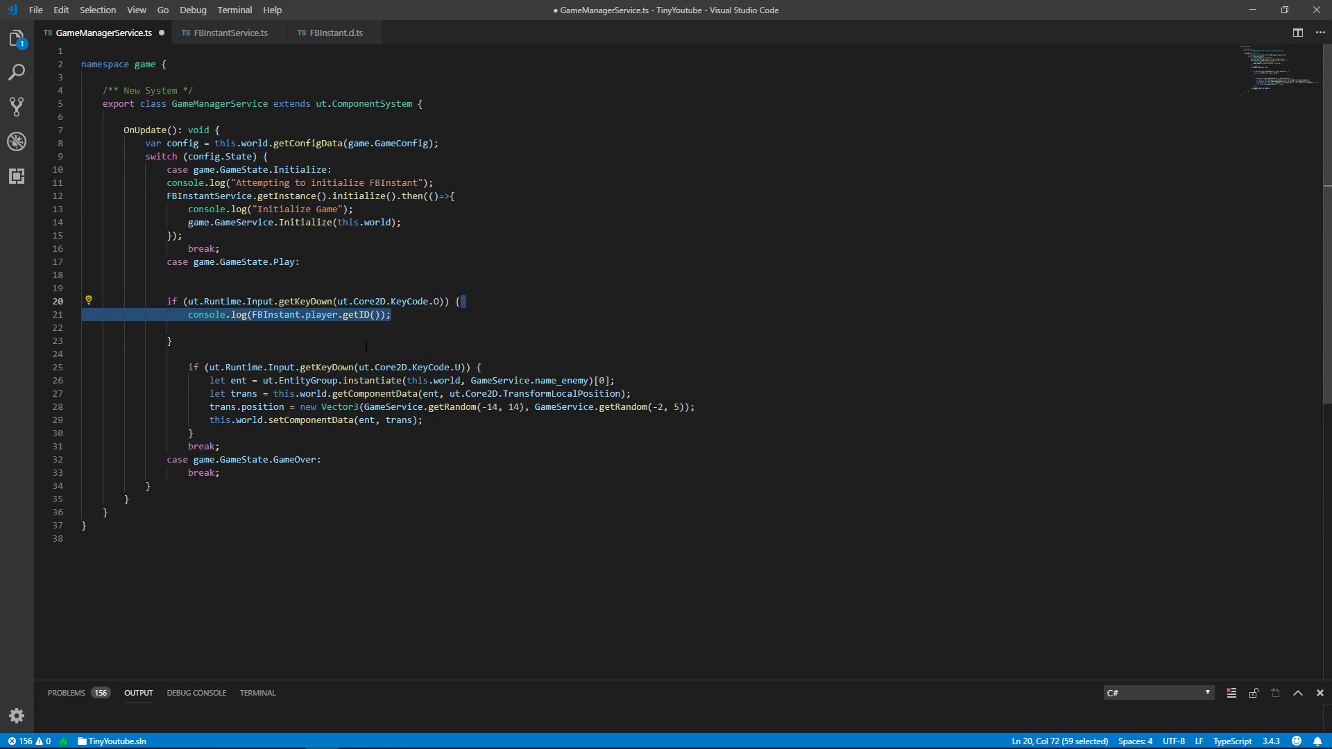
Duplicate the log line to print FBInstant.player.getName() and save.
{"action": "key", "text": "shift+alt+Down"}
{"action": "double_click", "coordinate": [357, 328]}
{"action": "type", "text": "getpl"}
{"action": "key", "text": "BackSpace"}
{"action": "key", "text": "BackSpace"}
{"action": "type", "text": "N"}
{"action": "key", "text": "Return"}
{"action": "key", "text": "ctrl+s"}
Remove the blank line after the log statements and save the script again.
{"action": "key", "text": "End"}
{"action": "key", "text": "shift+Down"}
{"action": "key", "text": "Delete"}
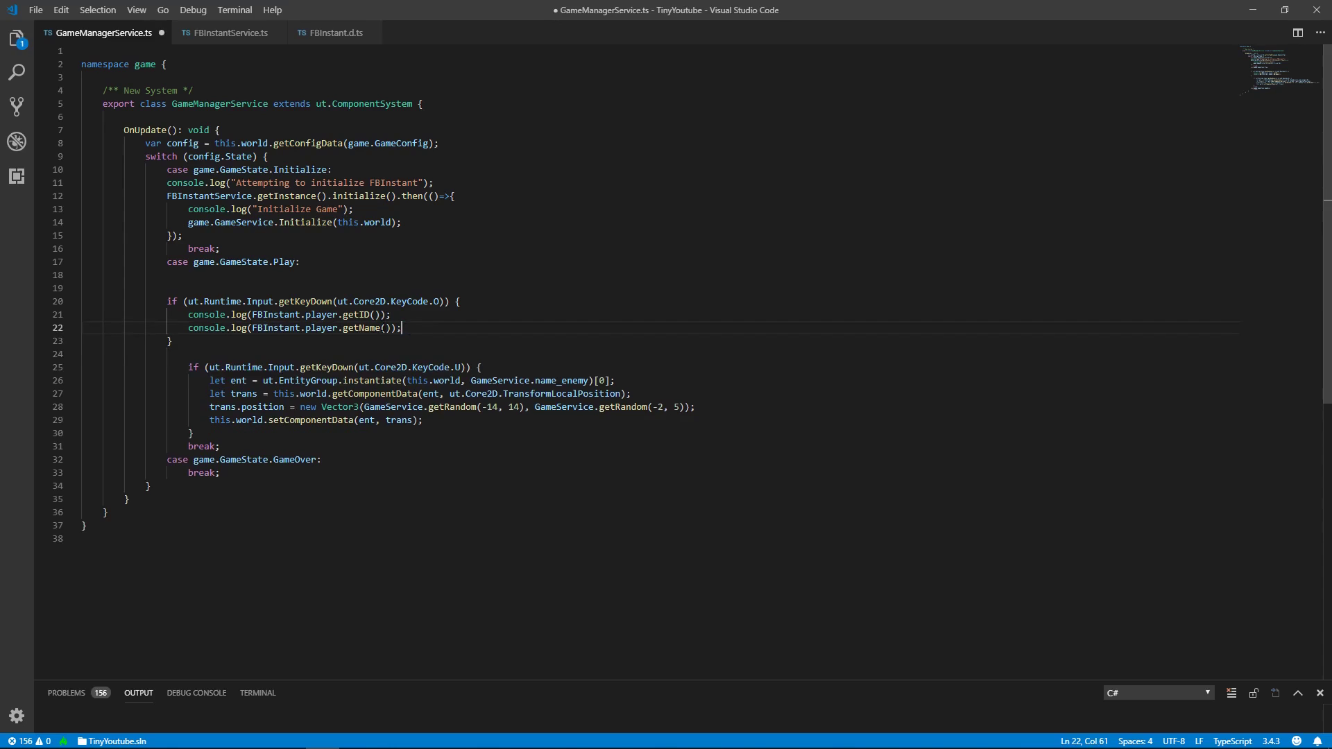
{"action": "key", "text": "Down"}
{"action": "key", "text": "End"}
{"action": "key", "text": "ctrl+s"}
{"action": "double_click", "coordinate": [366, 314]}
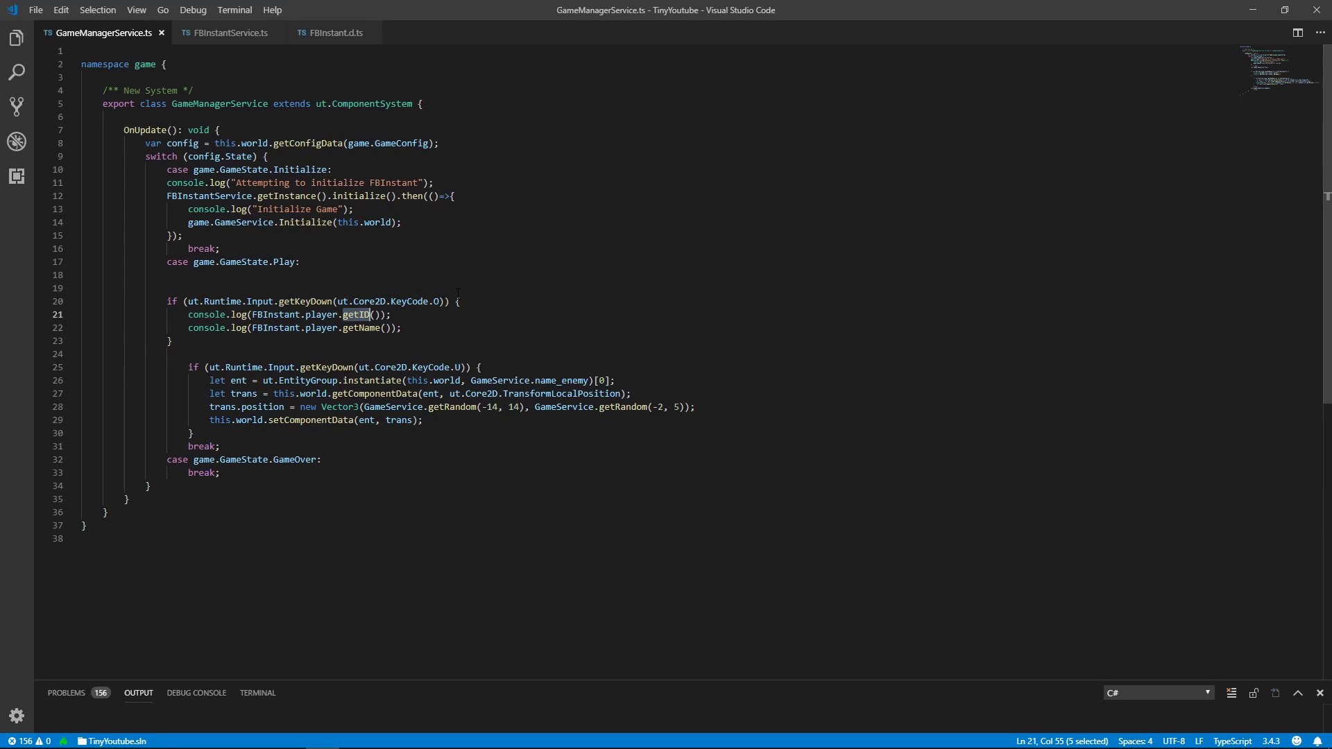
Rebuild and run the Platformer from Unity, then close both old game tabs.
{"action": "left_click", "coordinate": [410, 330]}
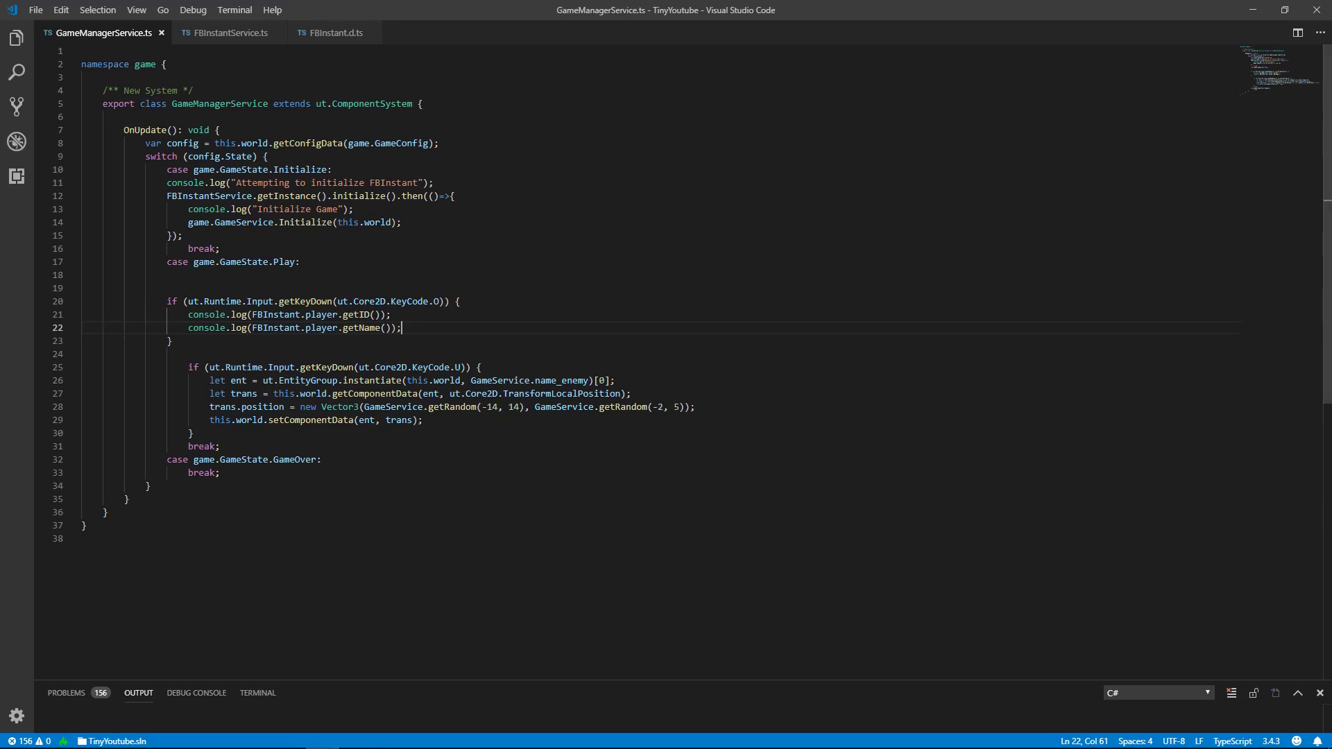
{"action": "mouse_move", "coordinate": [289, 735]}
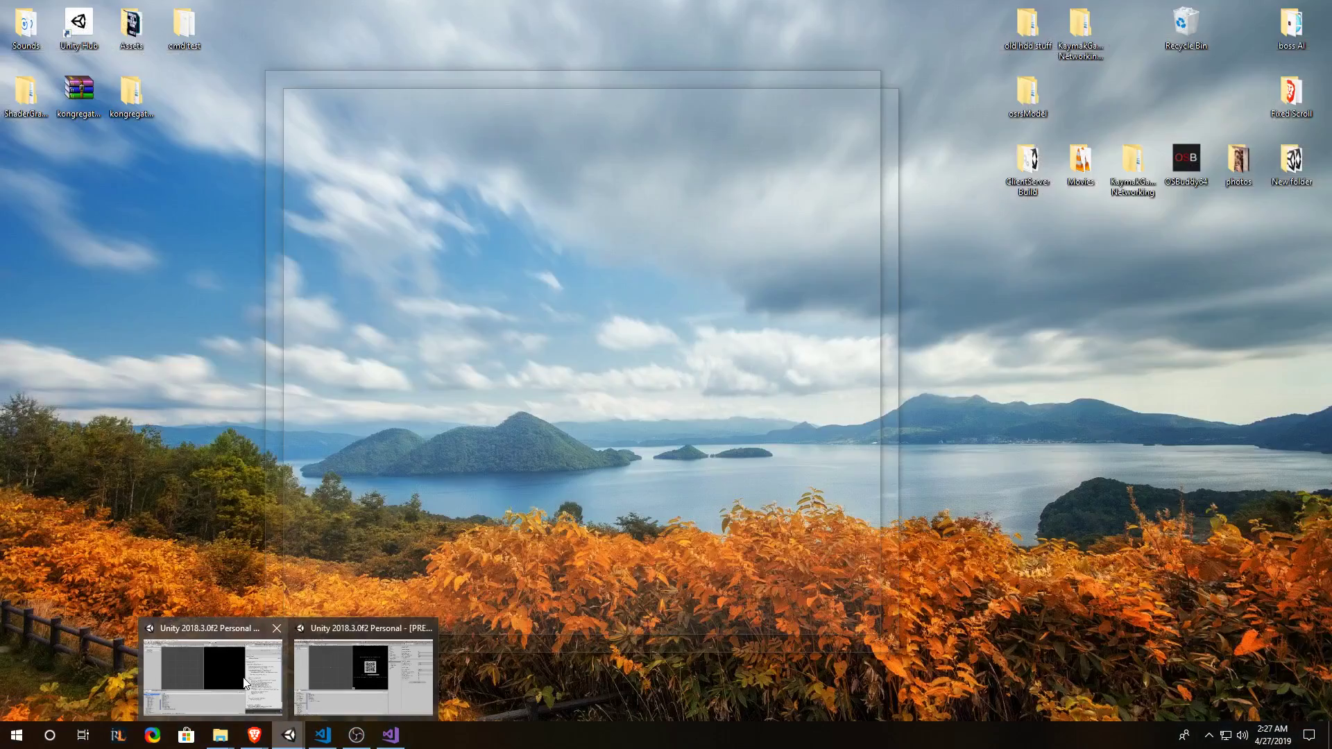
{"action": "left_click", "coordinate": [244, 683]}
{"action": "left_click", "coordinate": [643, 41]}
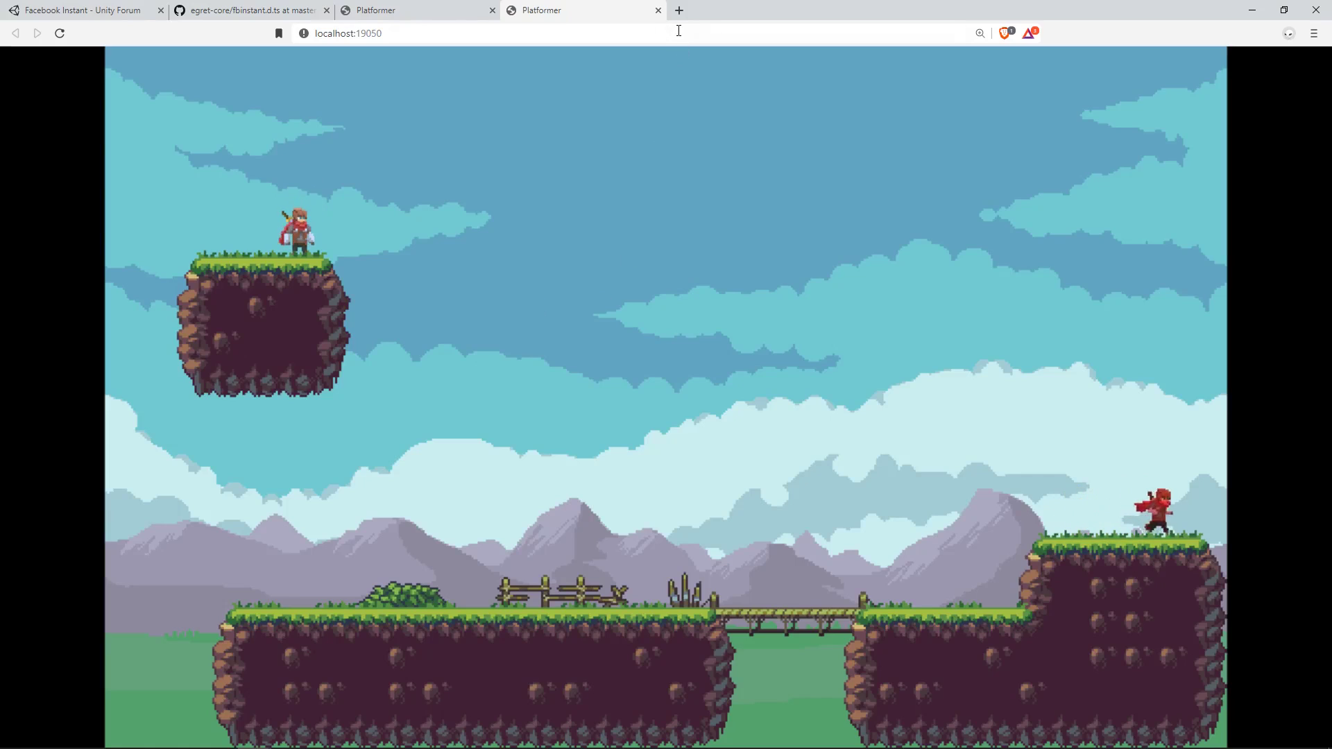
{"action": "left_click", "coordinate": [658, 10]}
{"action": "left_click", "coordinate": [493, 10]}
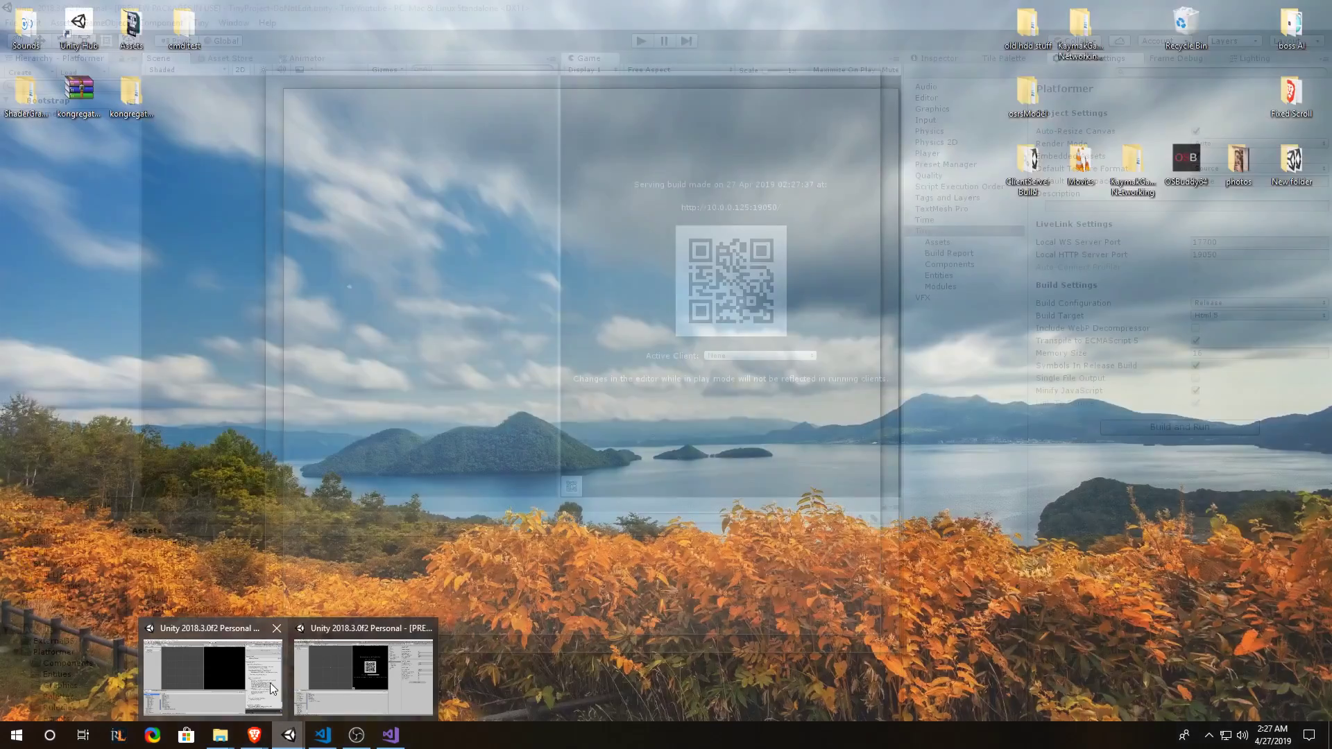
{"action": "left_click", "coordinate": [272, 681]}
Reveal the project in File Explorer and go to TinyExport > Platformer > html5 > release.
{"action": "left_click", "coordinate": [36, 630]}
{"action": "right_click", "coordinate": [36, 629]}
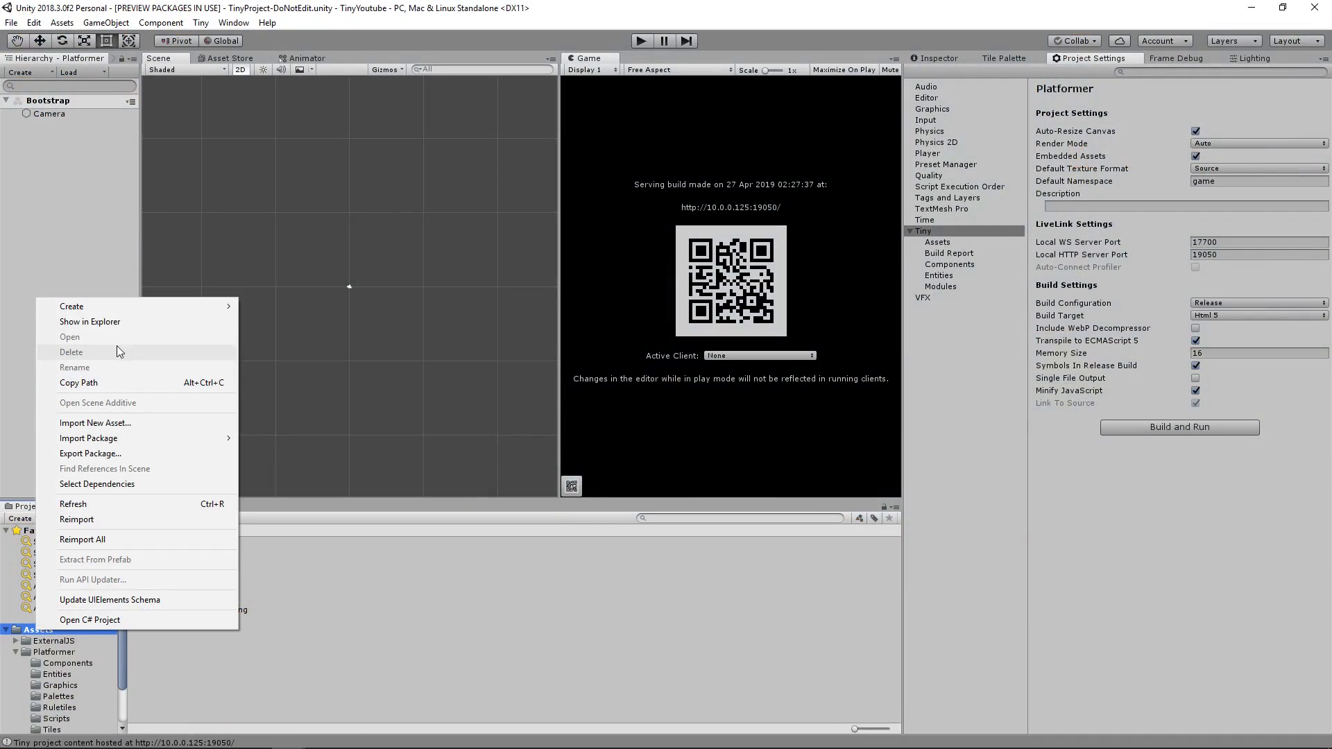
{"action": "left_click", "coordinate": [128, 321]}
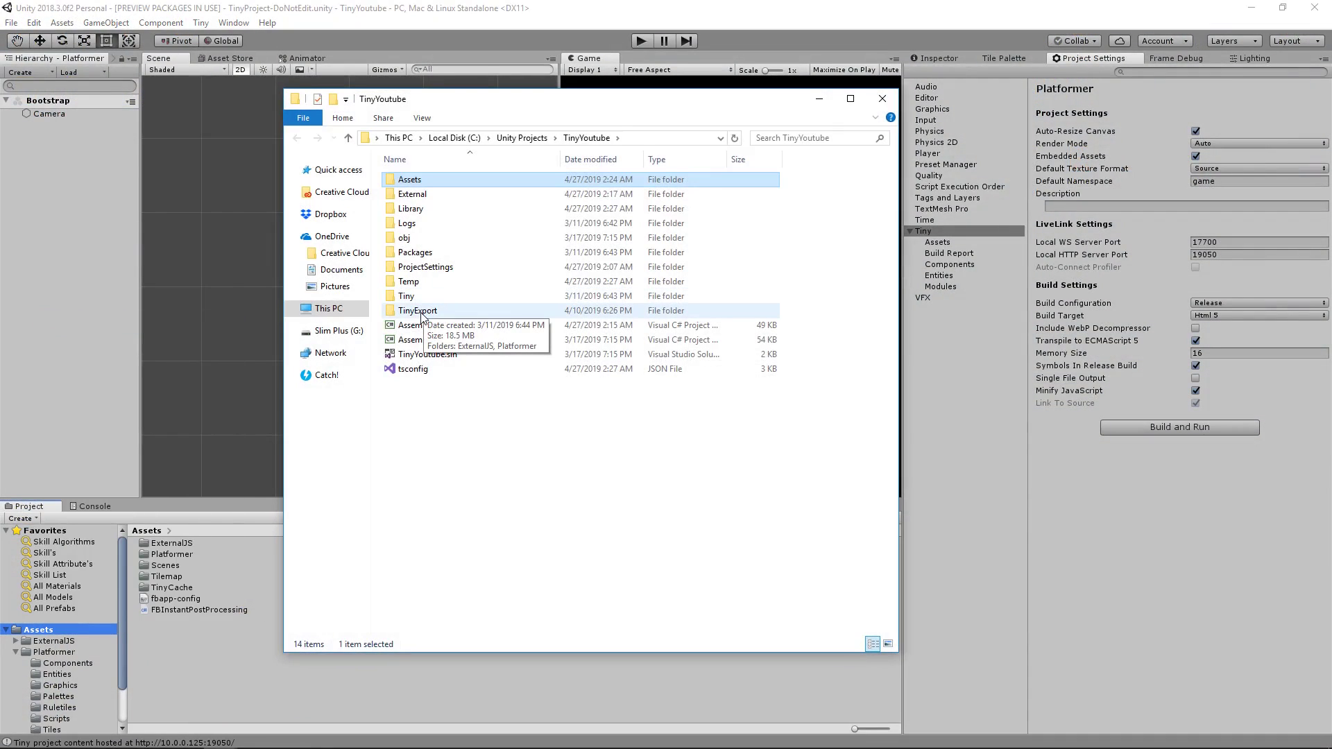
{"action": "double_click", "coordinate": [421, 311]}
{"action": "double_click", "coordinate": [423, 194]}
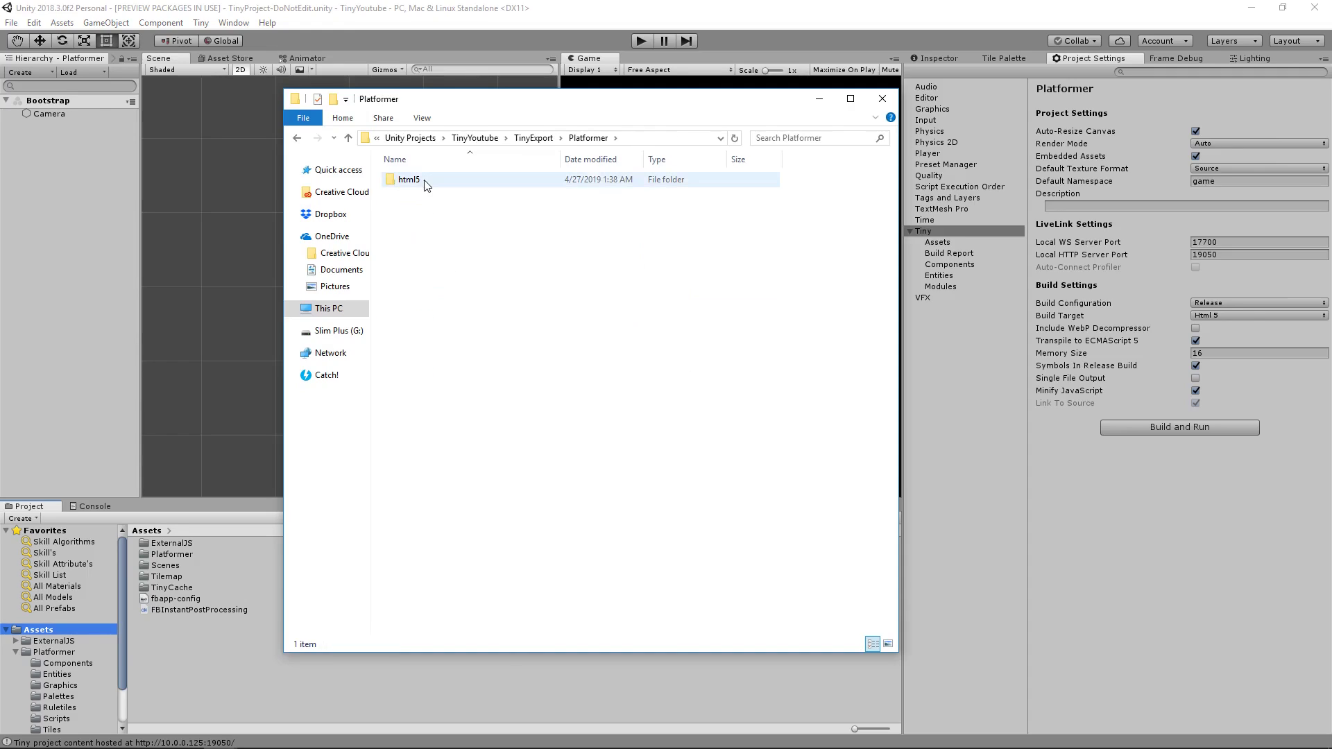
{"action": "double_click", "coordinate": [426, 182]}
{"action": "double_click", "coordinate": [420, 197]}
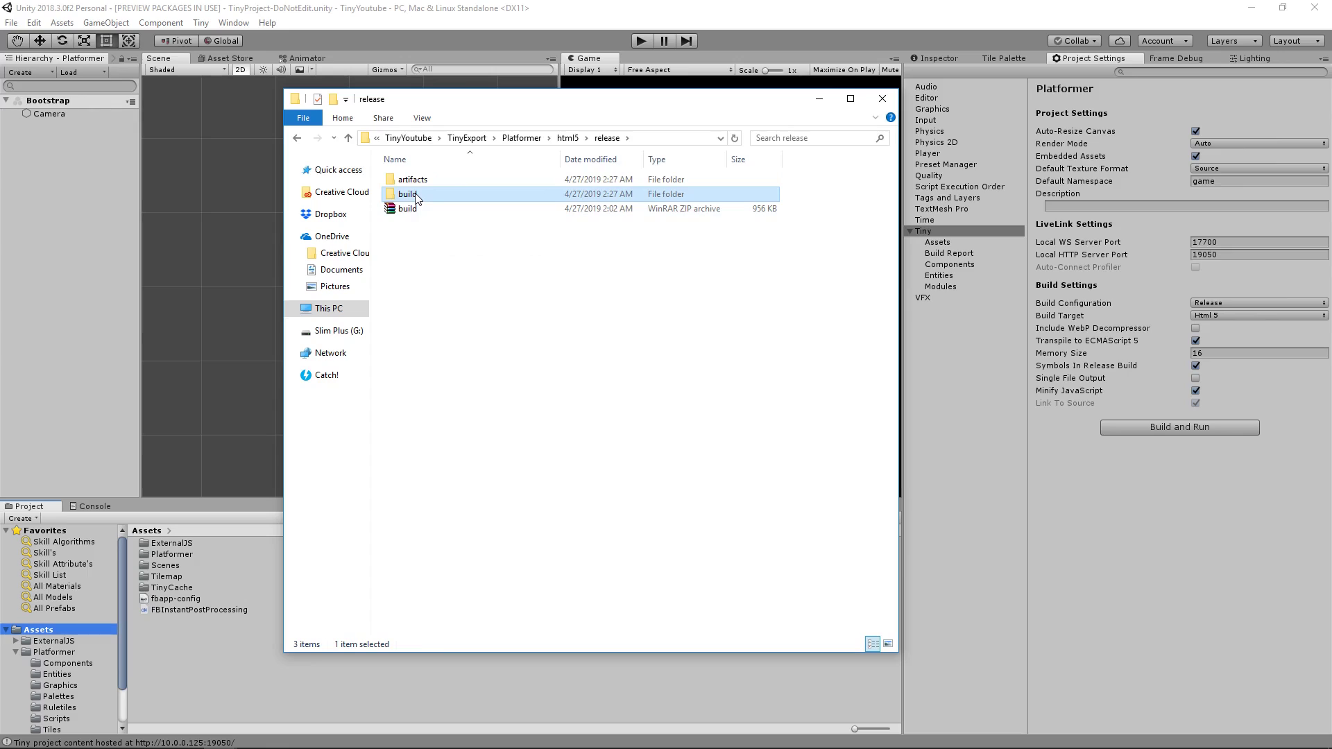
Delete the old build.zip and archive the build folder as a new ZIP.
{"action": "left_click", "coordinate": [409, 214]}
{"action": "right_click", "coordinate": [409, 214]}
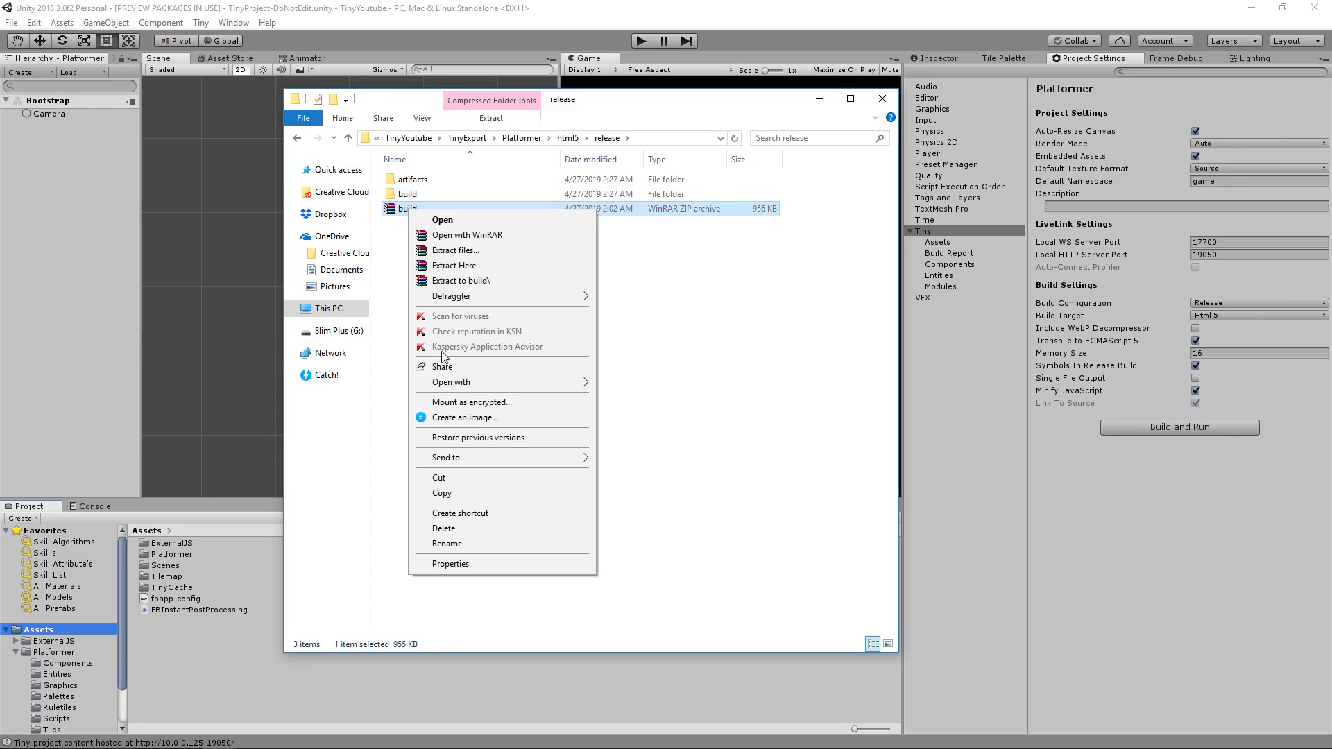
{"action": "left_click", "coordinate": [439, 526]}
{"action": "right_click", "coordinate": [391, 196]}
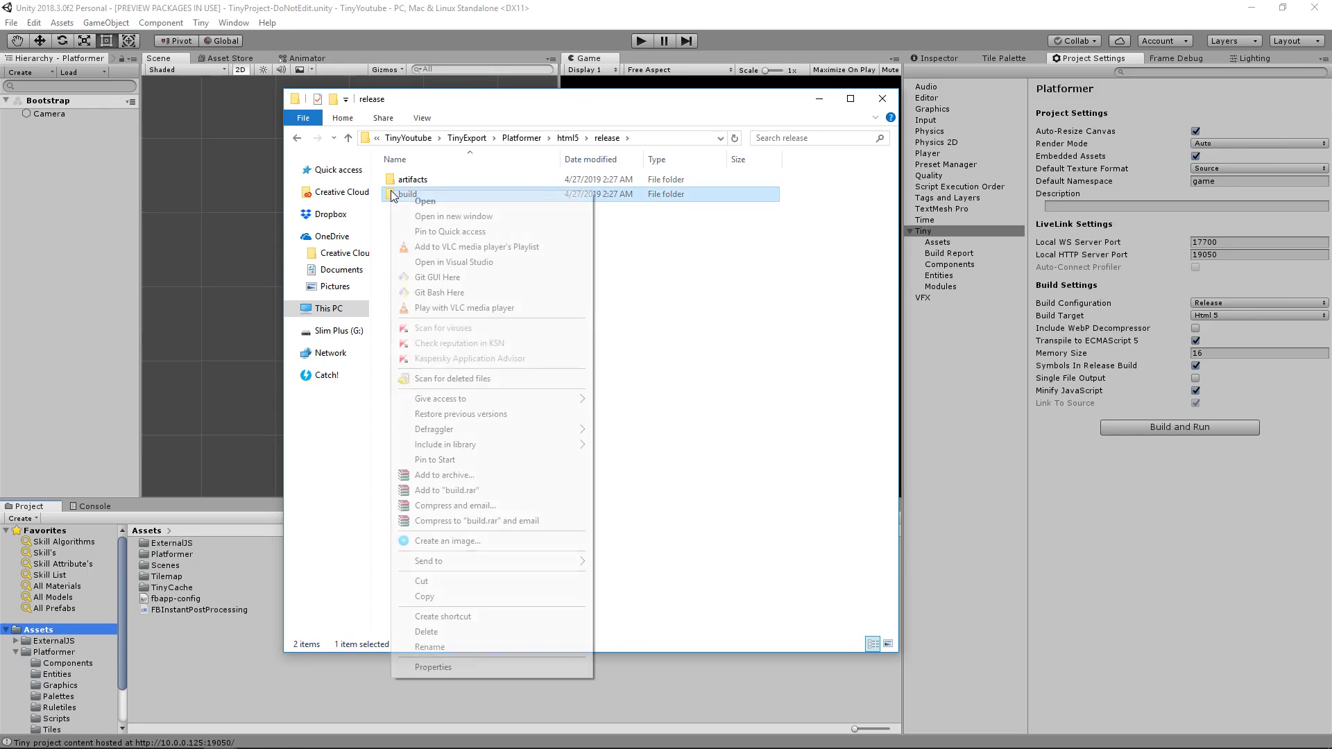
{"action": "left_click", "coordinate": [489, 477]}
{"action": "left_click", "coordinate": [613, 365]}
{"action": "left_click", "coordinate": [679, 505]}
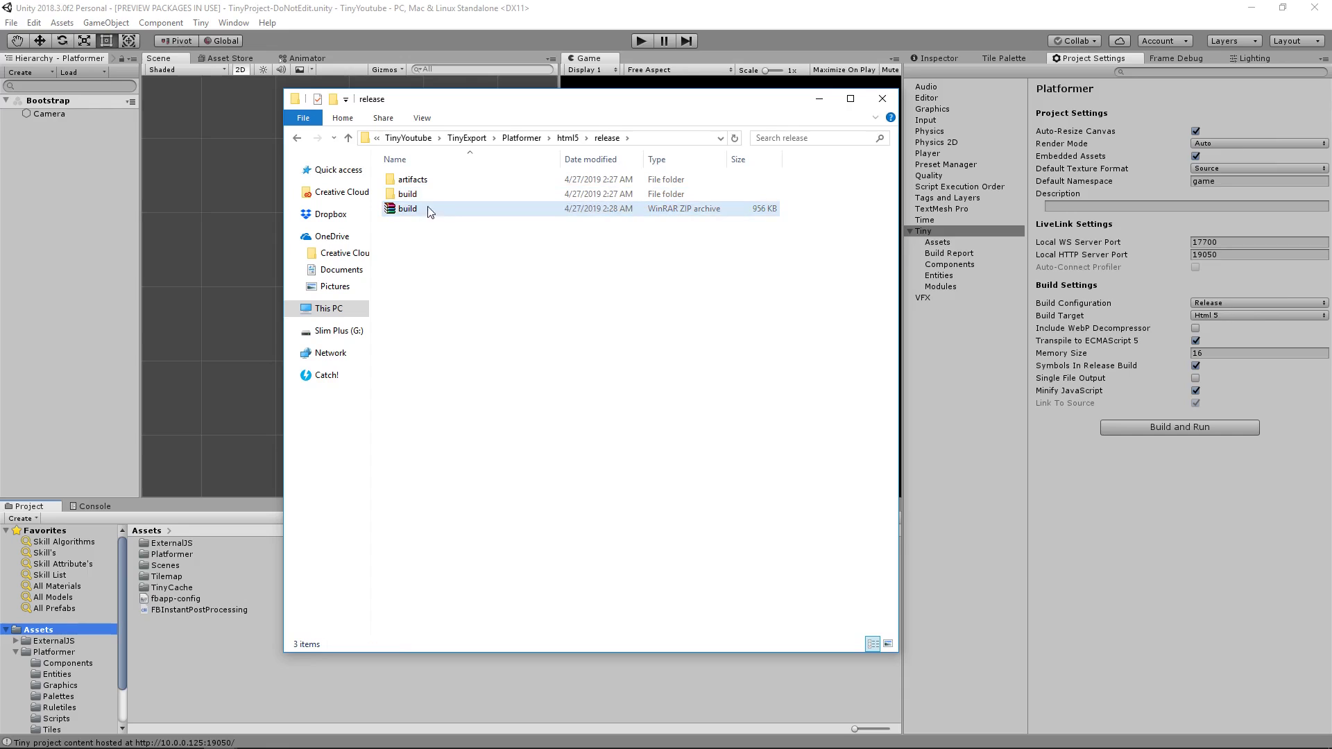
{"action": "left_click", "coordinate": [416, 214]}
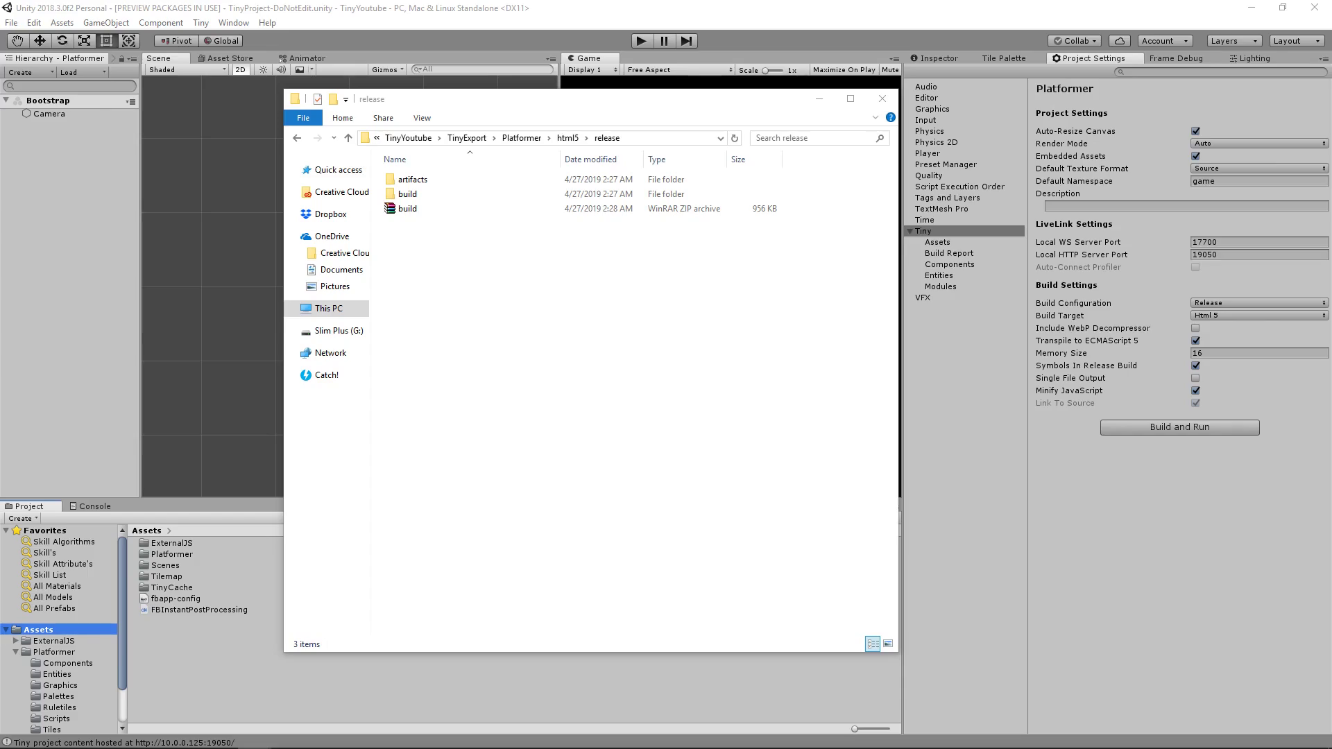
Create a new Facebook app ID with display name 'Youtube Platformer Test'.
{"action": "key", "text": "alt+Tab"}
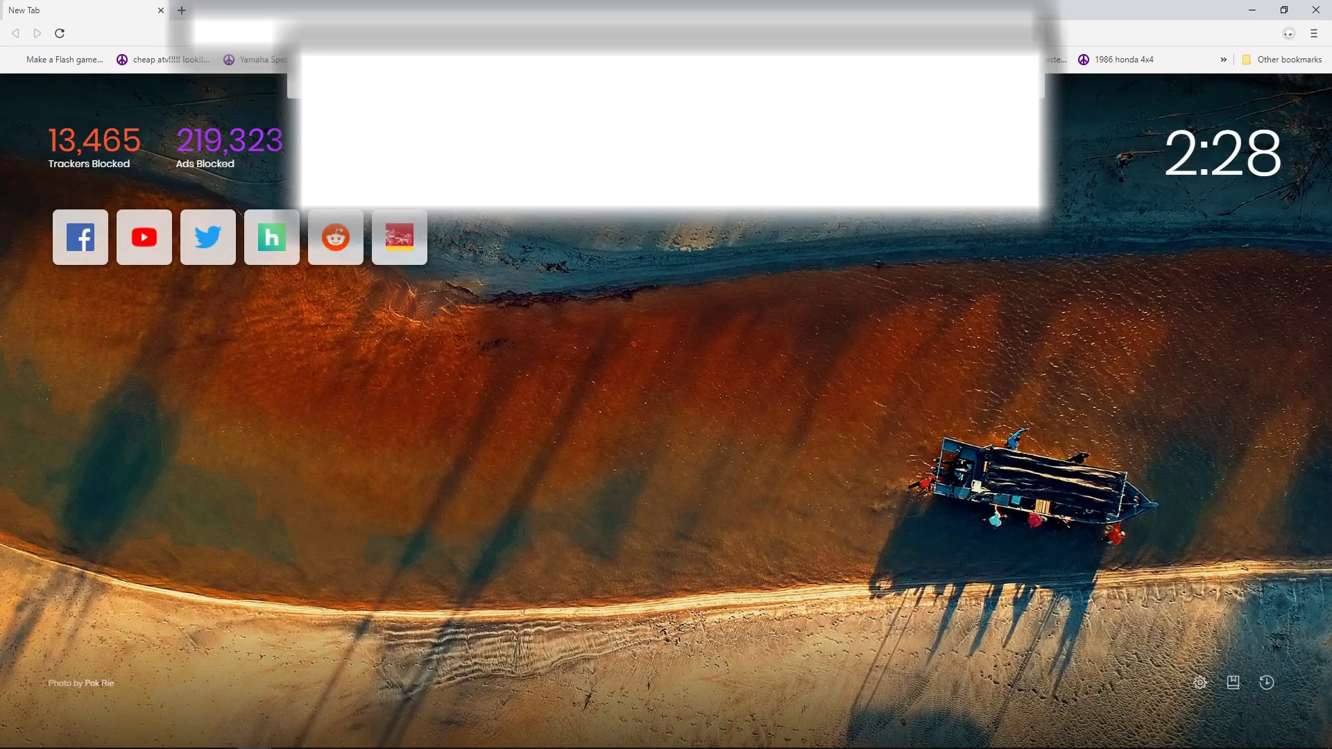
{"action": "key", "text": "Return"}
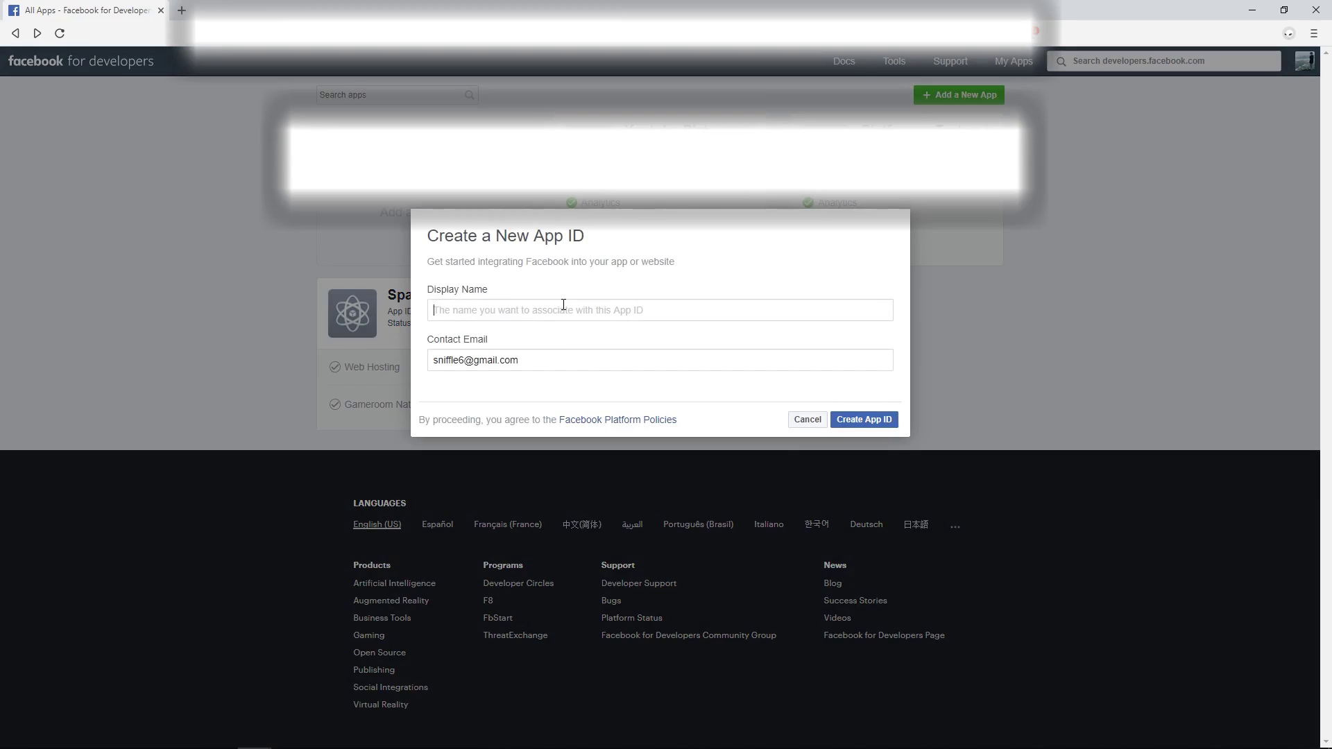
{"action": "left_click", "coordinate": [563, 305]}
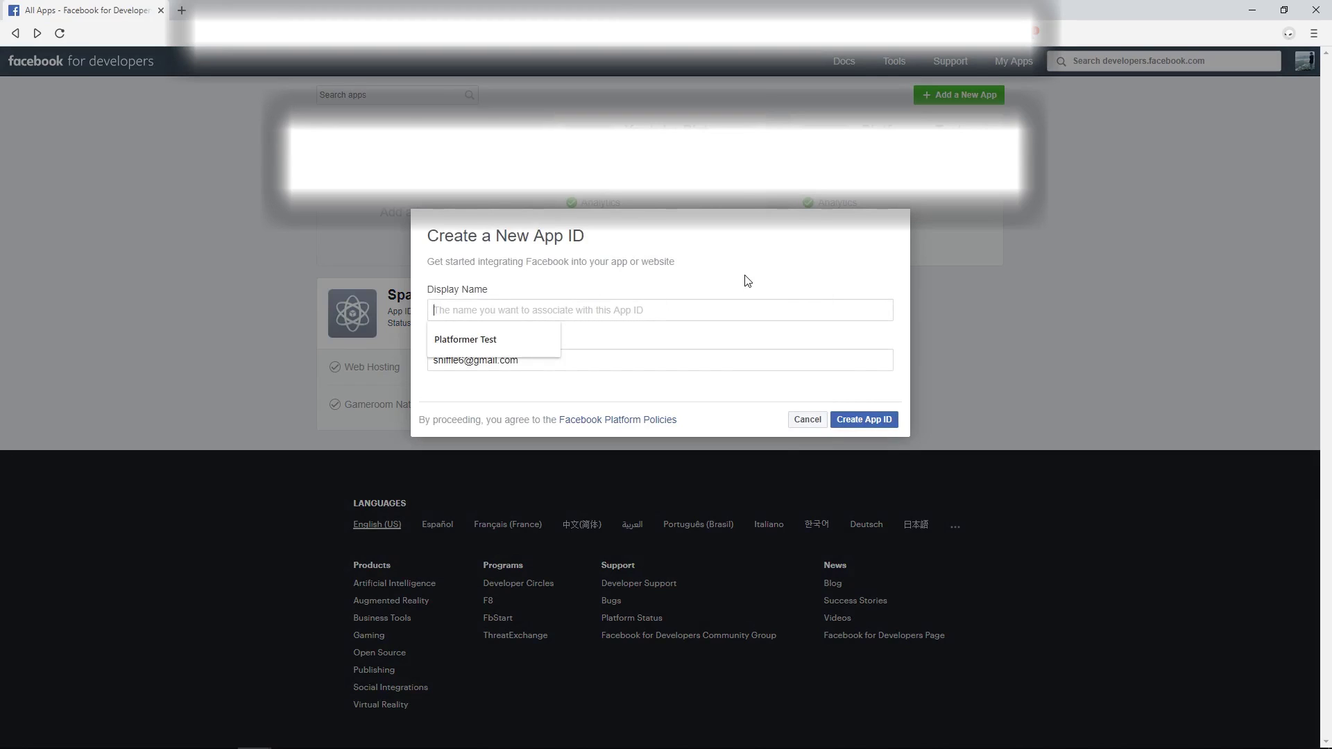
{"action": "type", "text": "Youtube Platformer Test"}
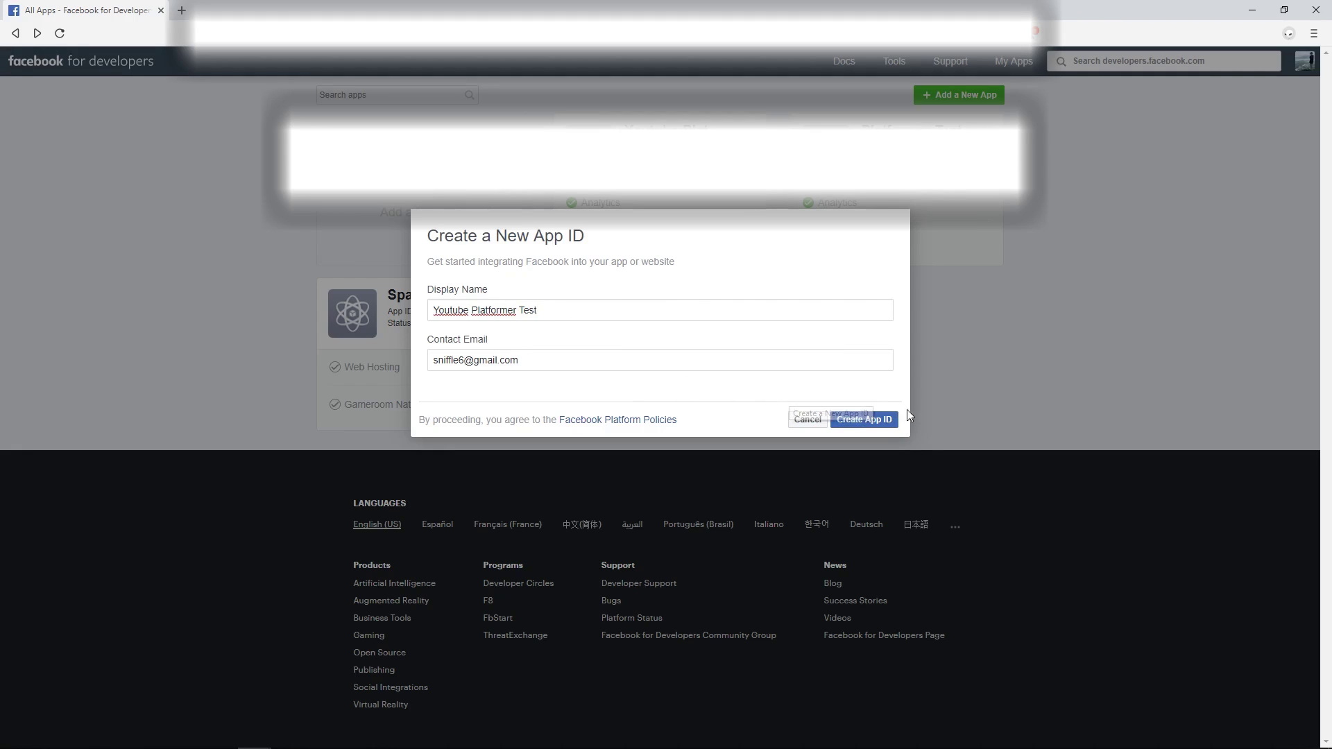
{"action": "left_click", "coordinate": [859, 421]}
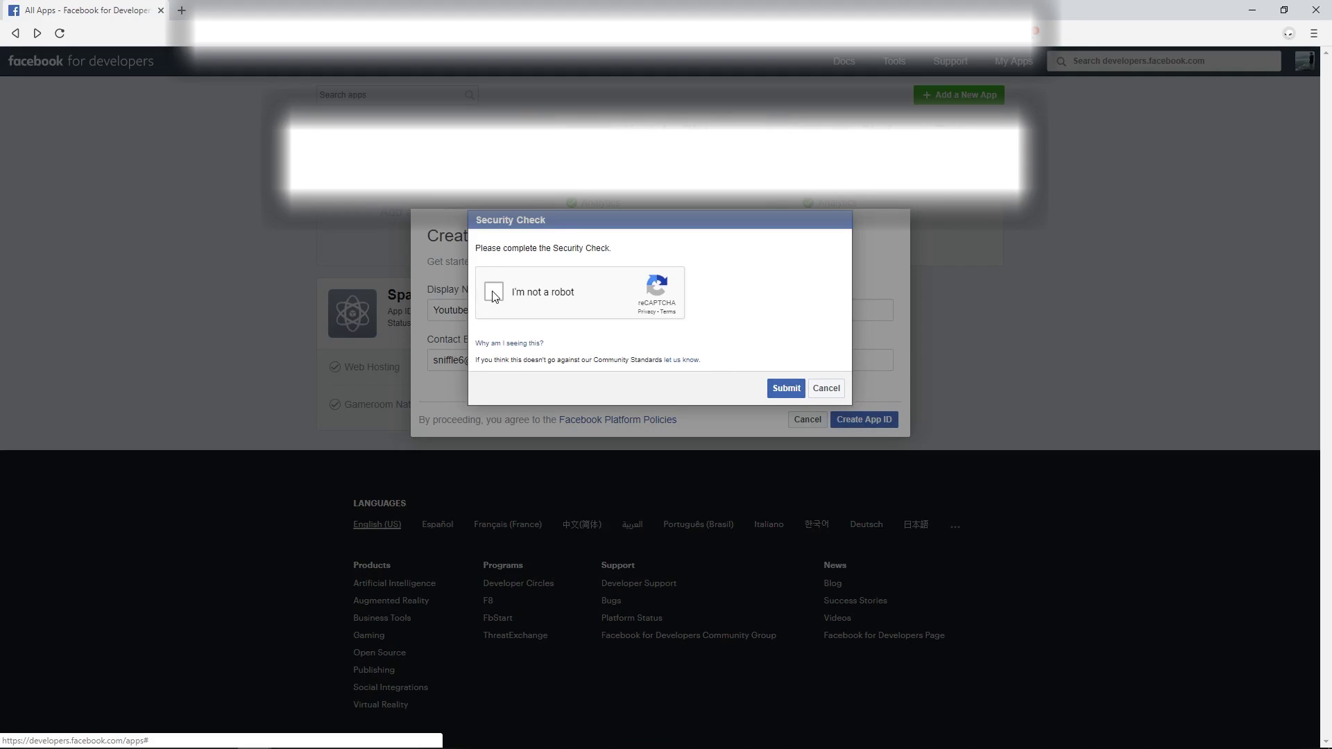
Pass the reCAPTCHA security check by selecting the taxi images and submit.
{"action": "left_click", "coordinate": [494, 293]}
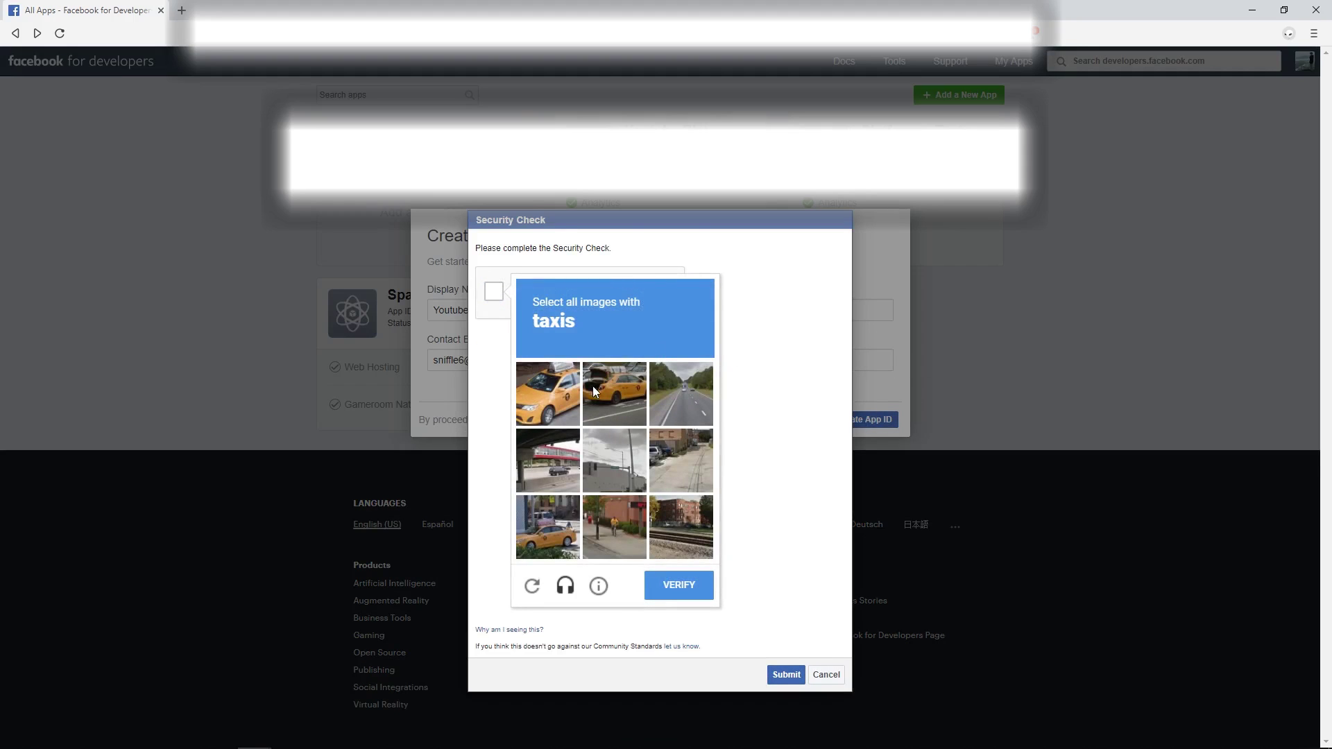
{"action": "left_click", "coordinate": [601, 396]}
{"action": "left_click", "coordinate": [556, 521]}
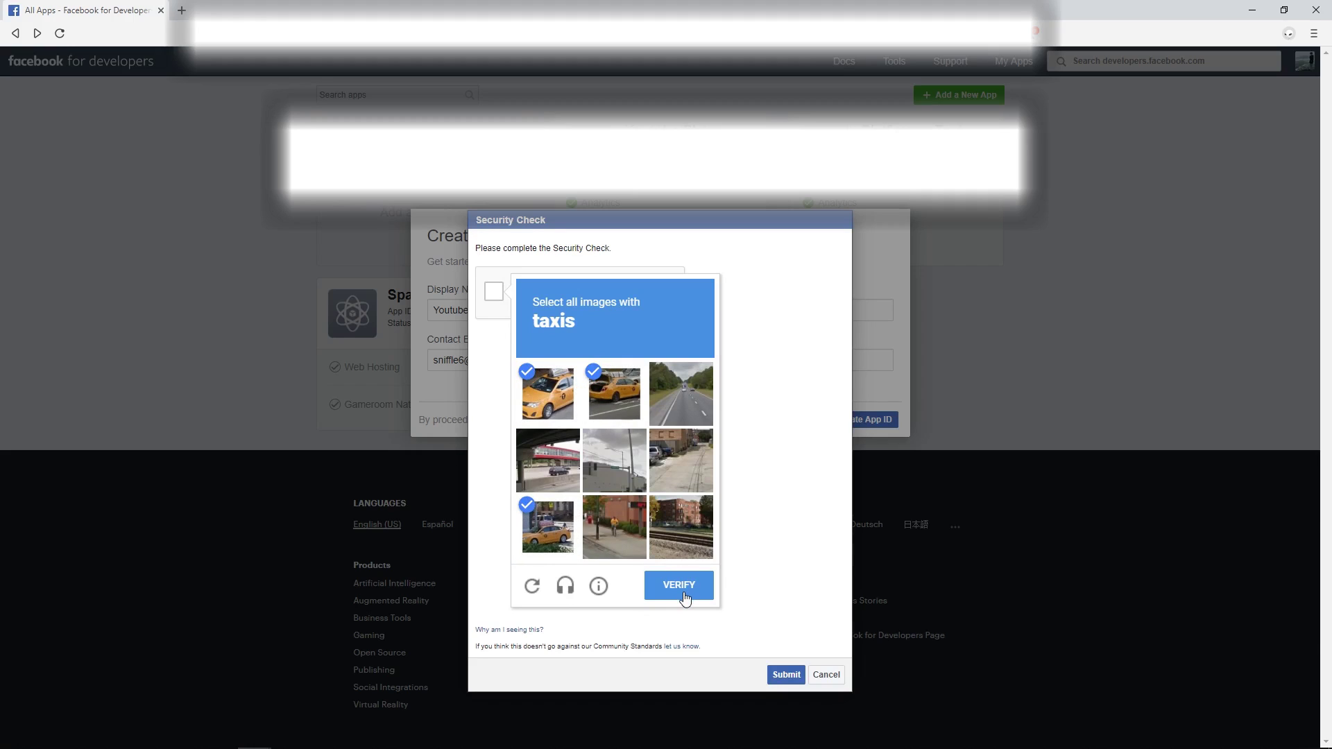
{"action": "left_click", "coordinate": [684, 598]}
{"action": "left_click", "coordinate": [787, 390]}
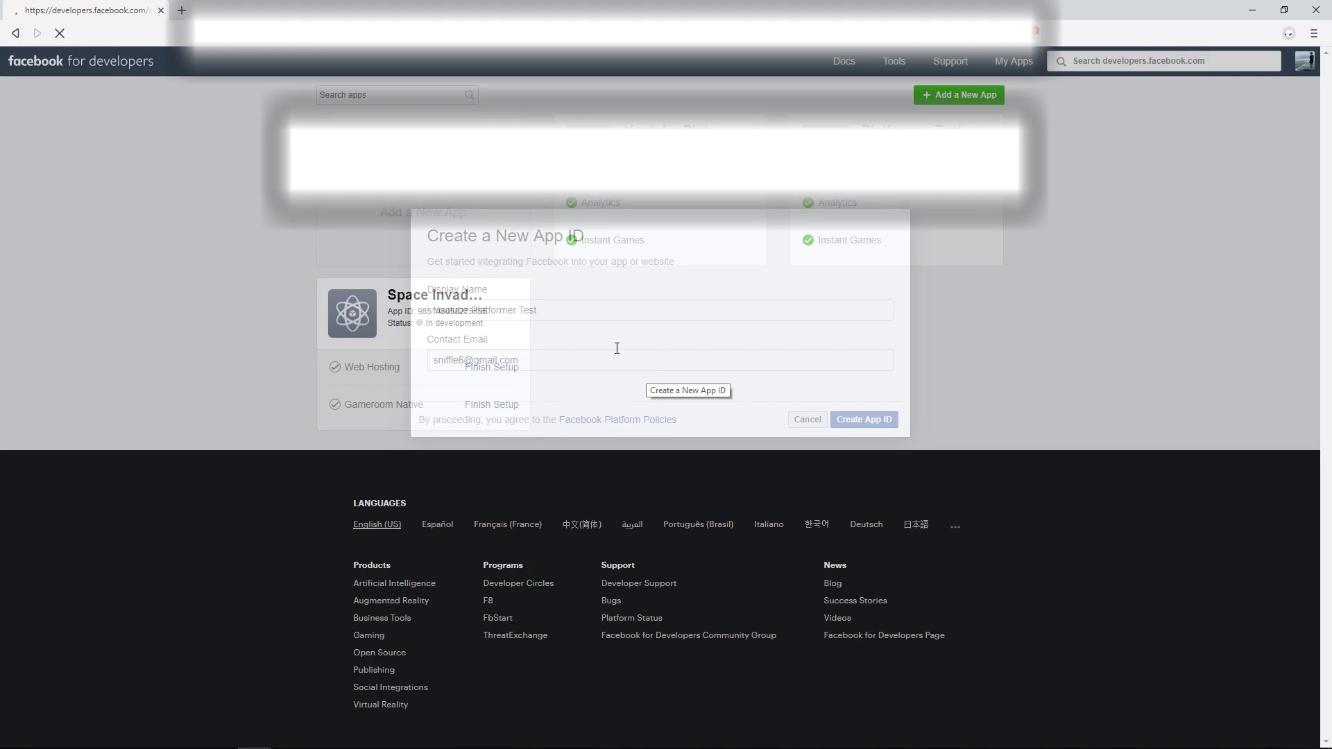
Skip the API scenario choice and set up the Instant Games product for the app.
{"action": "scroll", "coordinate": [797, 611], "scroll_direction": "down", "scroll_amount": 1}
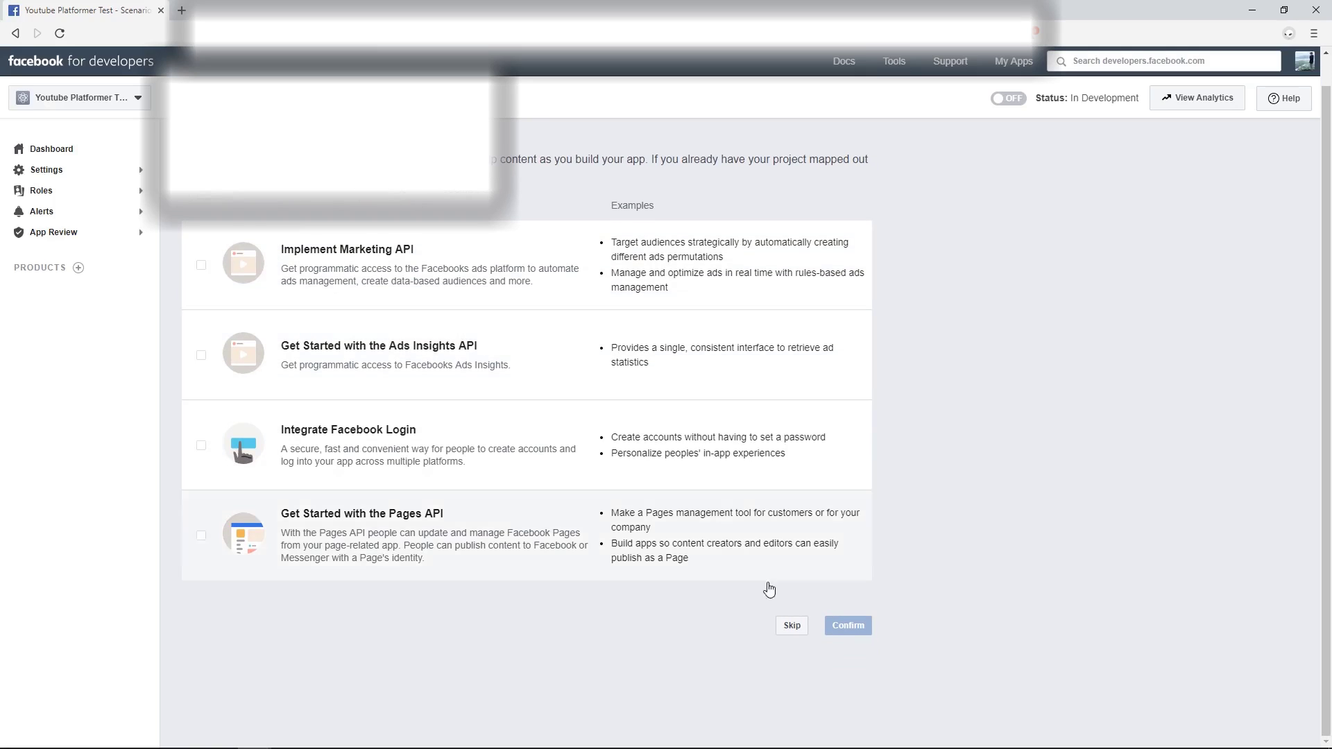
{"action": "left_click", "coordinate": [792, 625]}
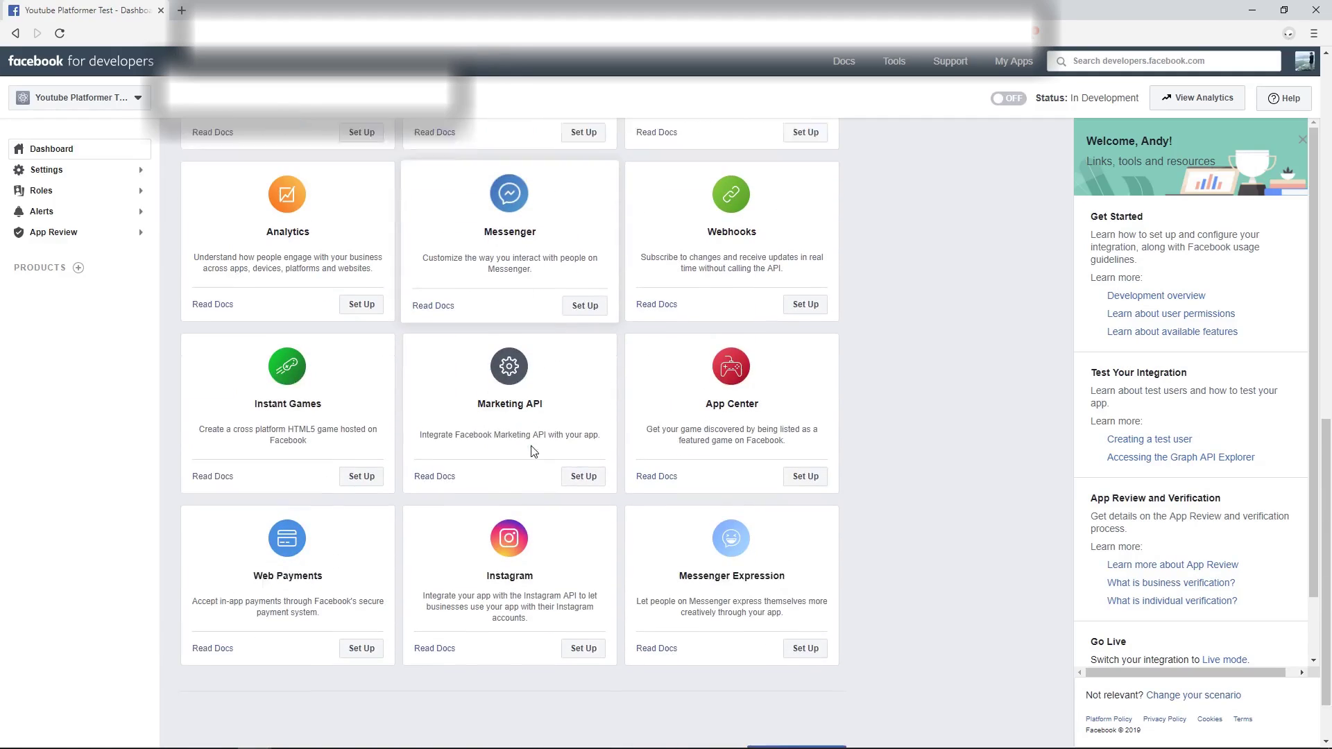
{"action": "left_click_drag", "start_coordinate": [260, 382], "coordinate": [333, 392]}
{"action": "left_click", "coordinate": [362, 459]}
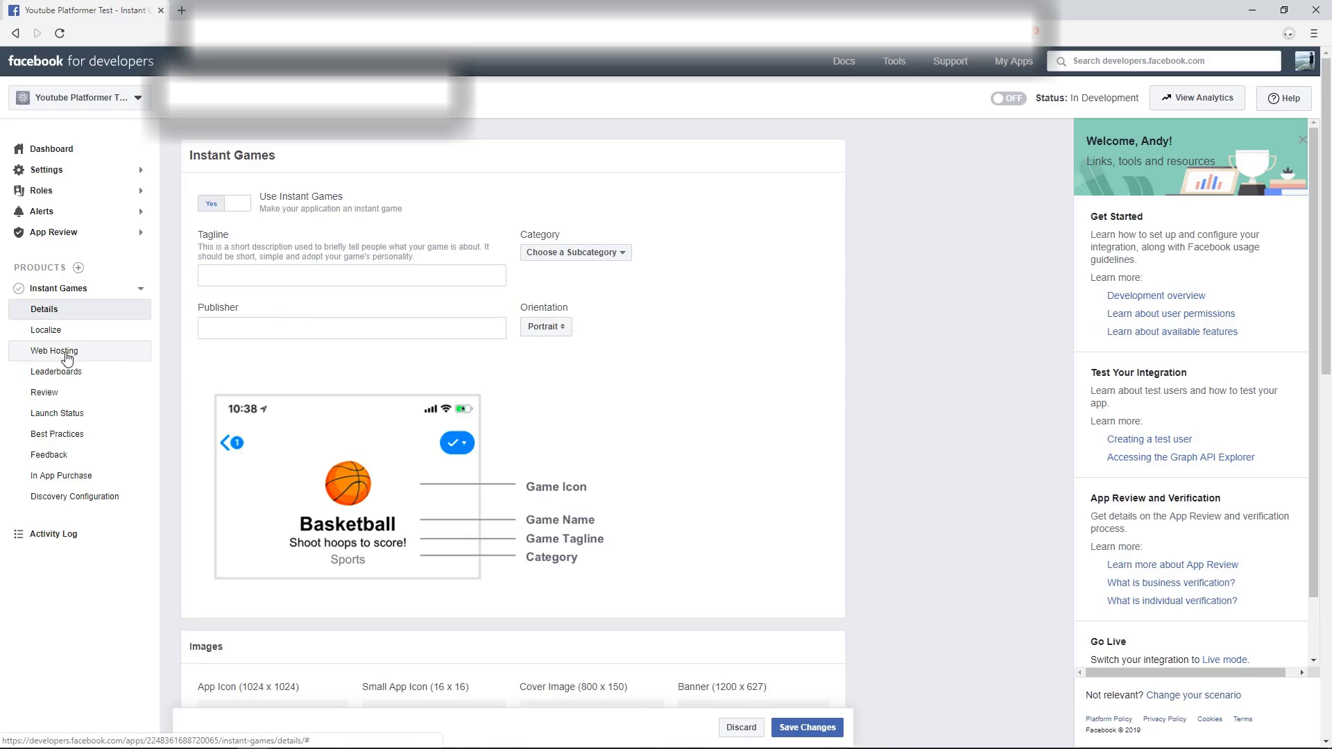
Upload build.zip as a new game version on the Instant Games Web Hosting page.
{"action": "left_click", "coordinate": [67, 353]}
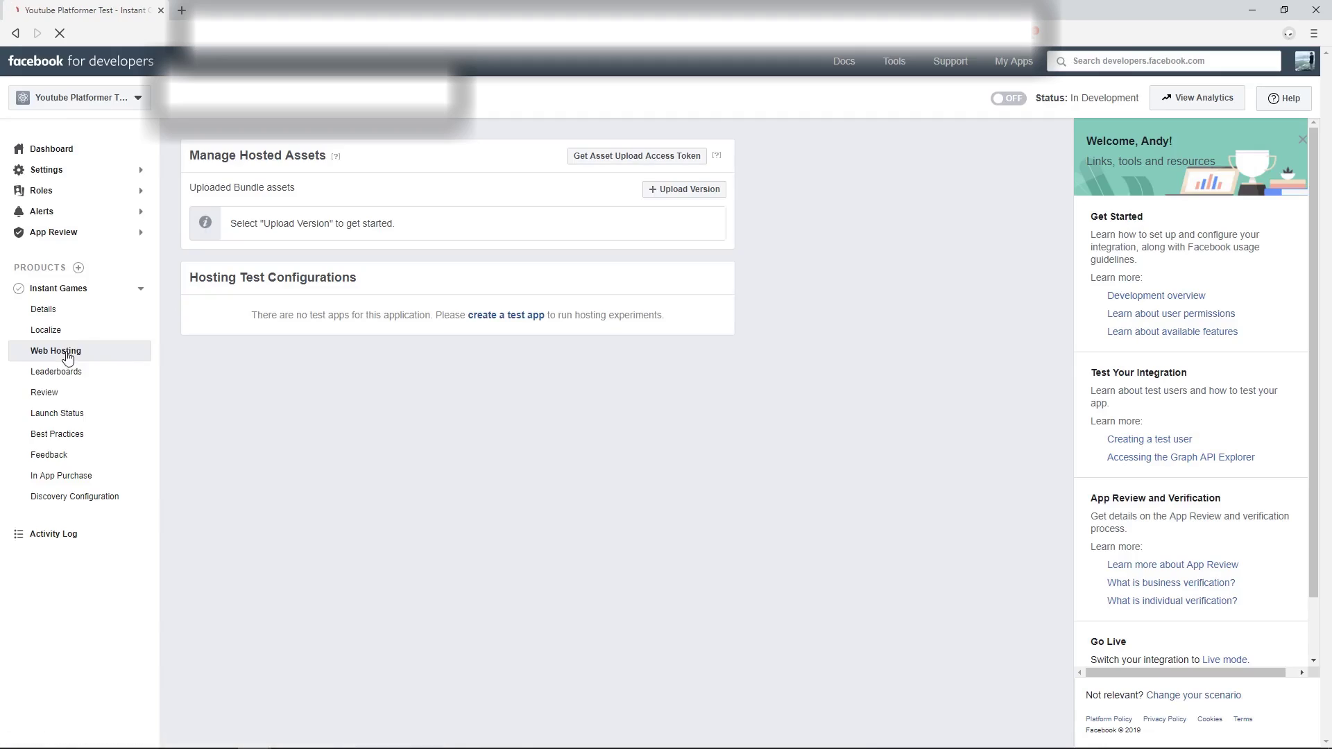
{"action": "left_click", "coordinate": [693, 192]}
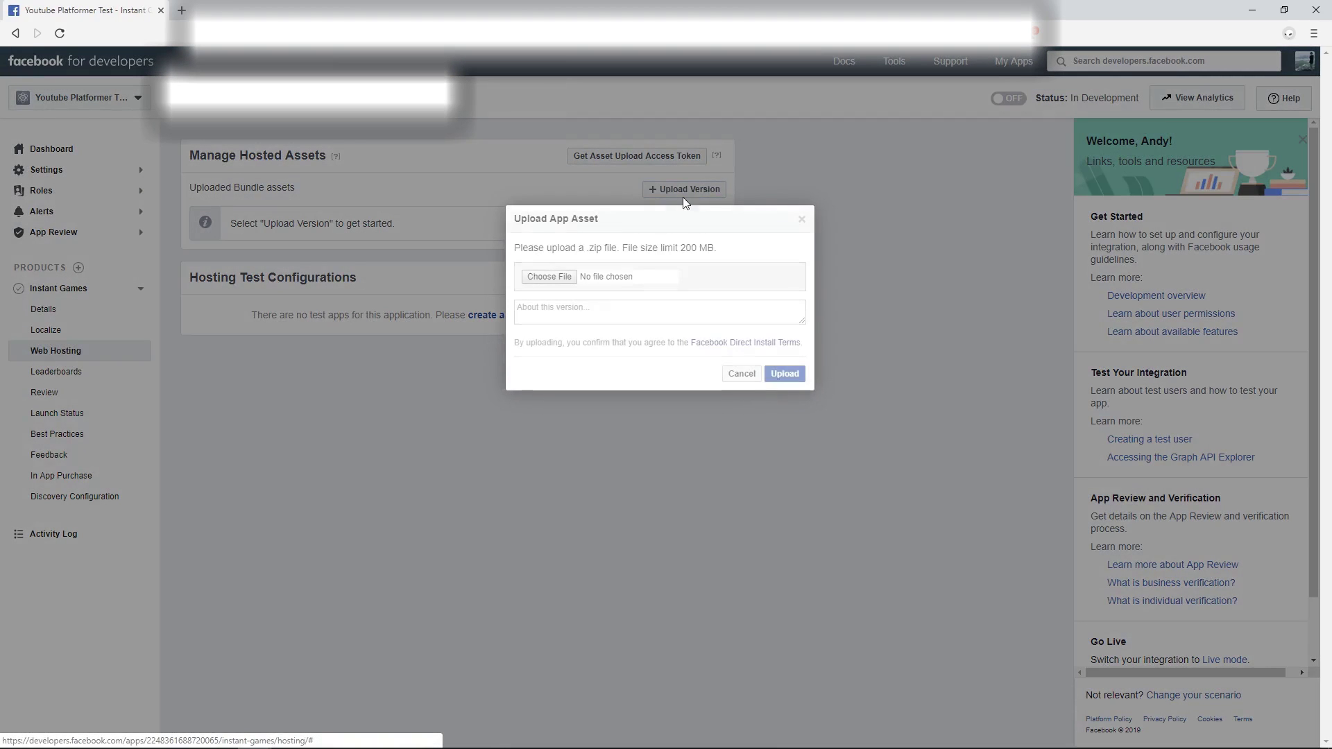
{"action": "left_click", "coordinate": [550, 277]}
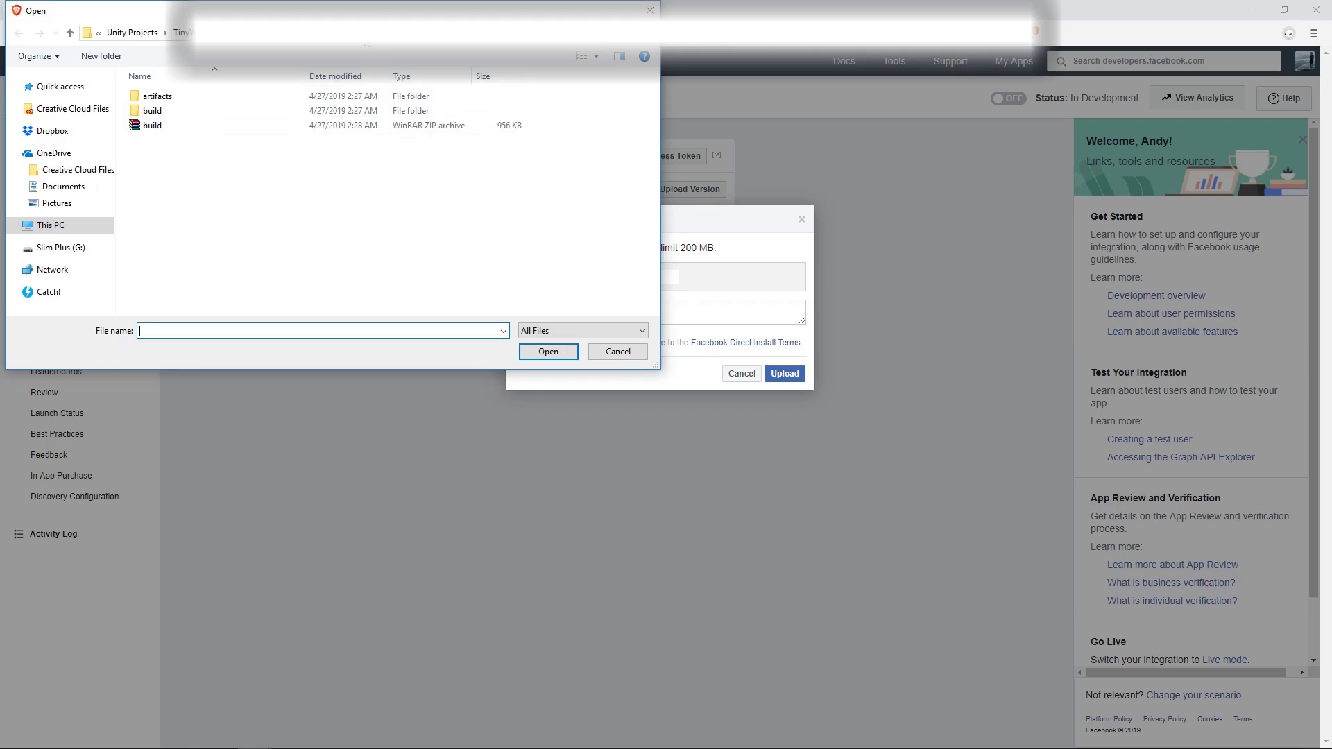
{"action": "left_click", "coordinate": [157, 127]}
{"action": "left_click", "coordinate": [563, 352]}
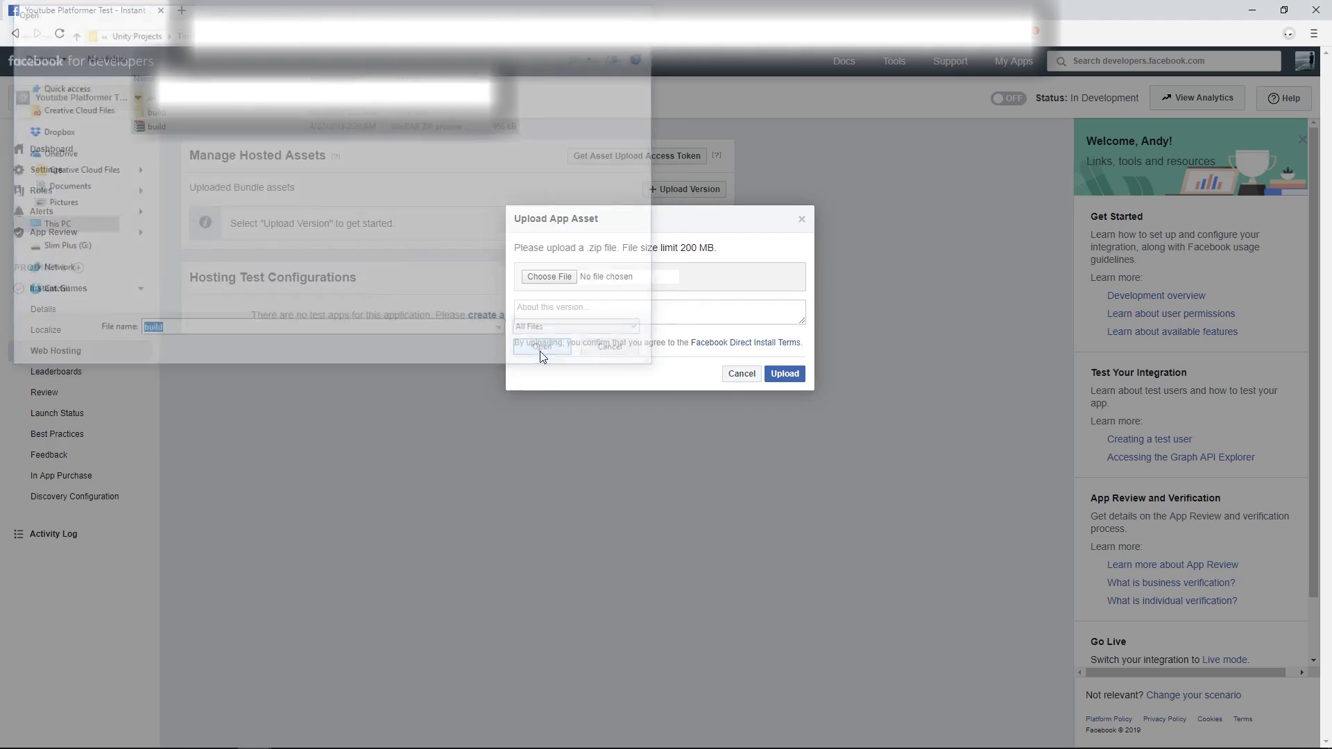
{"action": "left_click", "coordinate": [781, 376]}
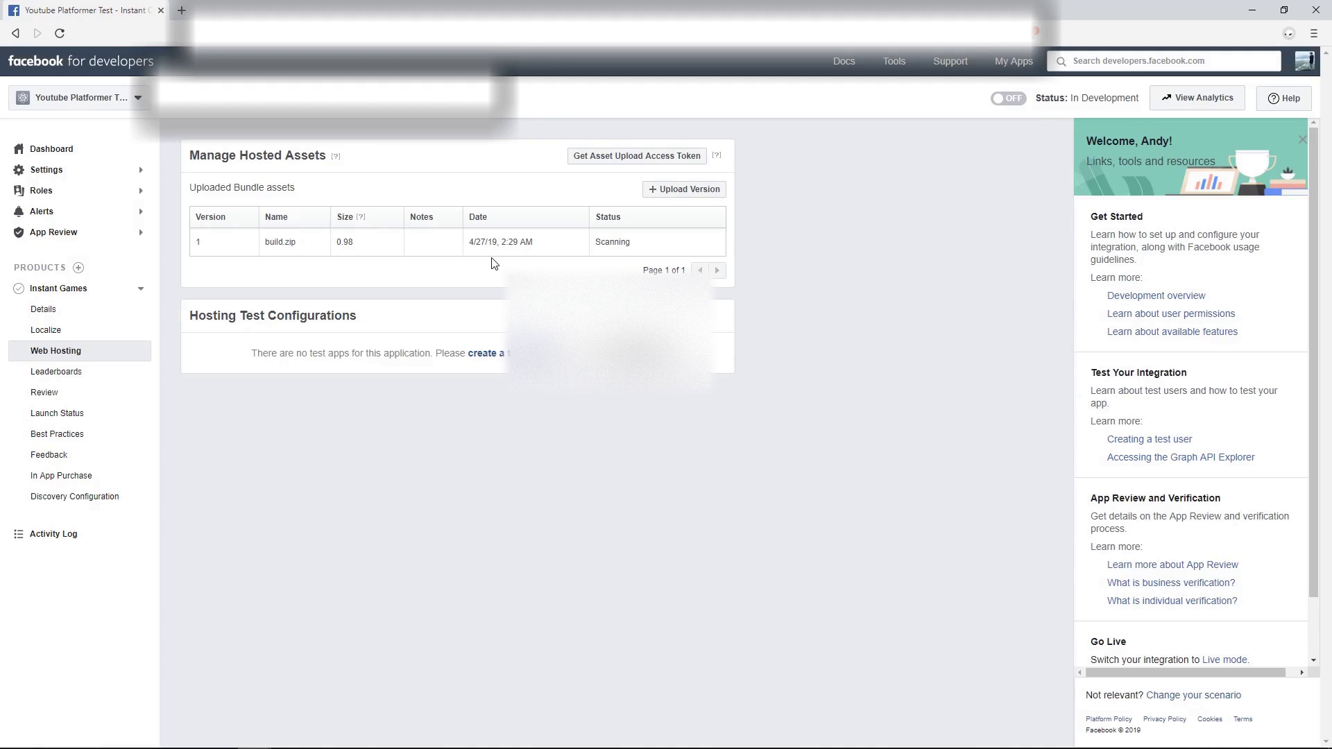
Push uploaded version 1 to production, confirming with the account password.
{"action": "double_click", "coordinate": [601, 258]}
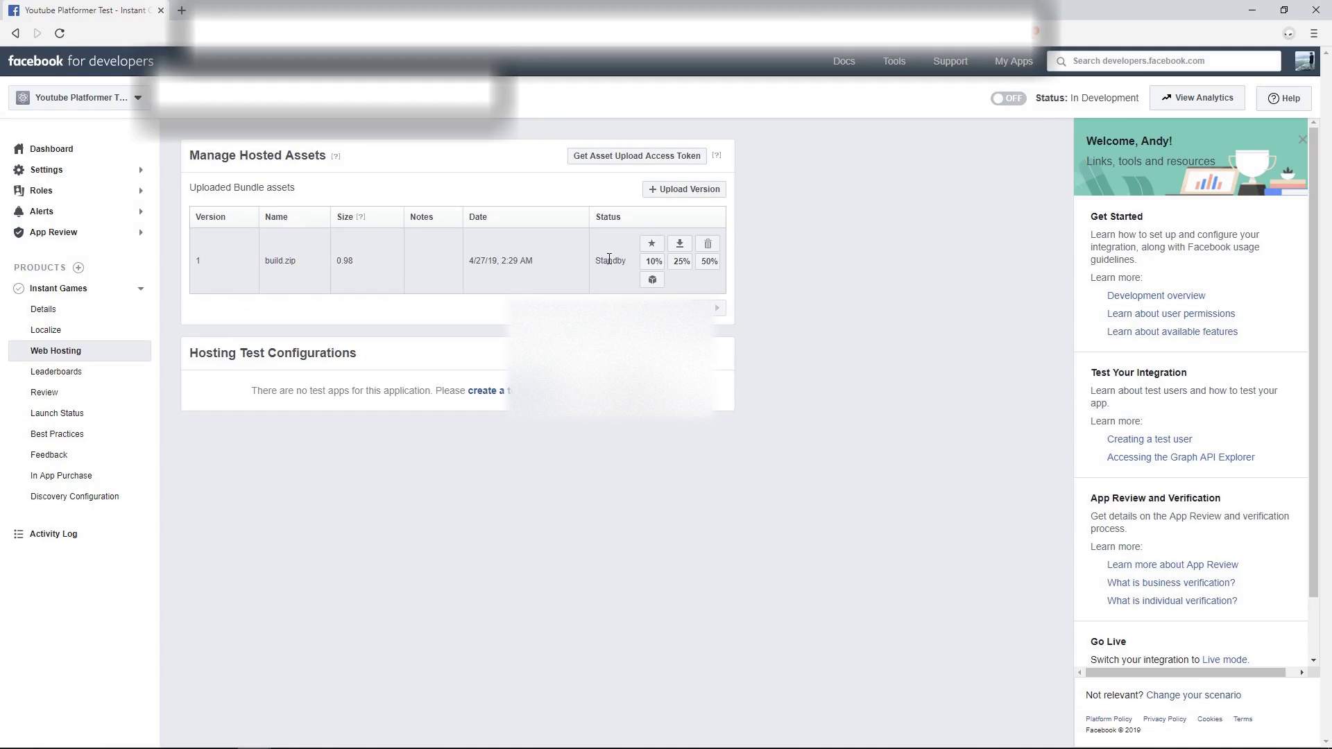
{"action": "left_click", "coordinate": [651, 248]}
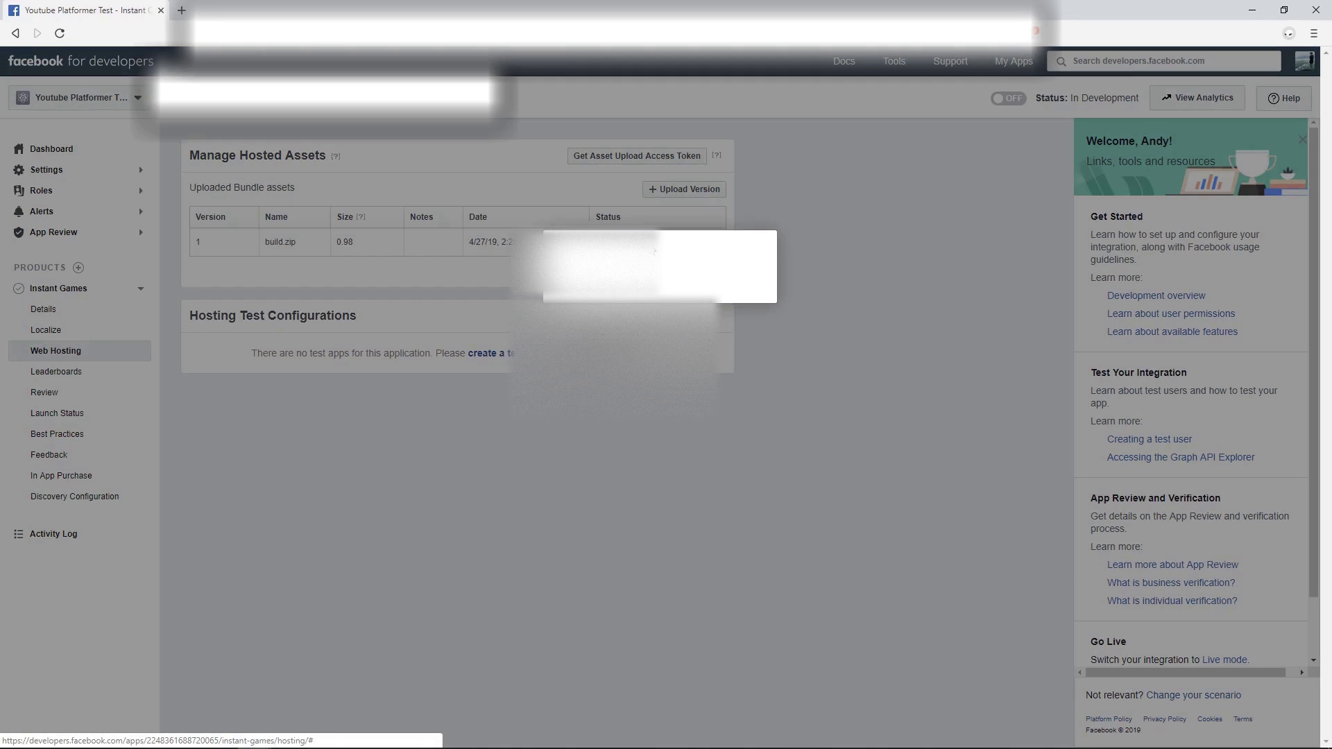
{"action": "left_click", "coordinate": [773, 307]}
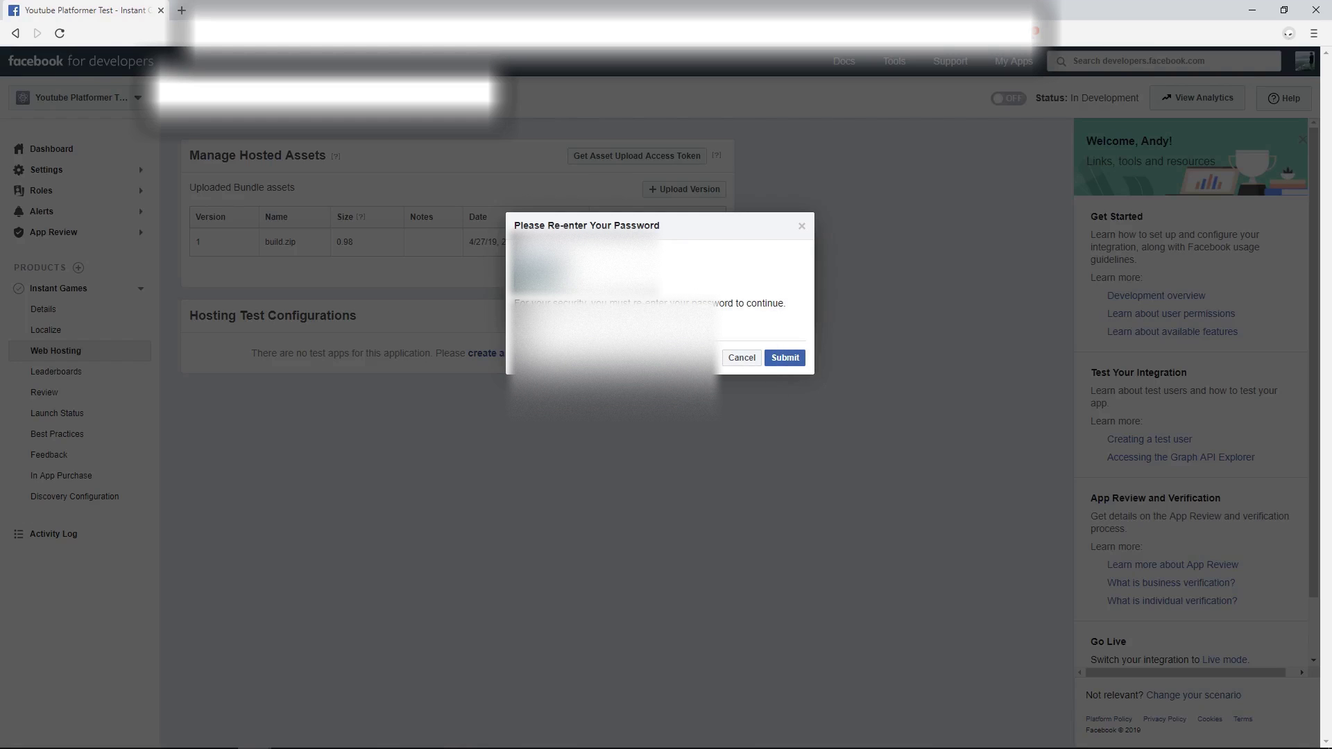
{"action": "left_click", "coordinate": [774, 358]}
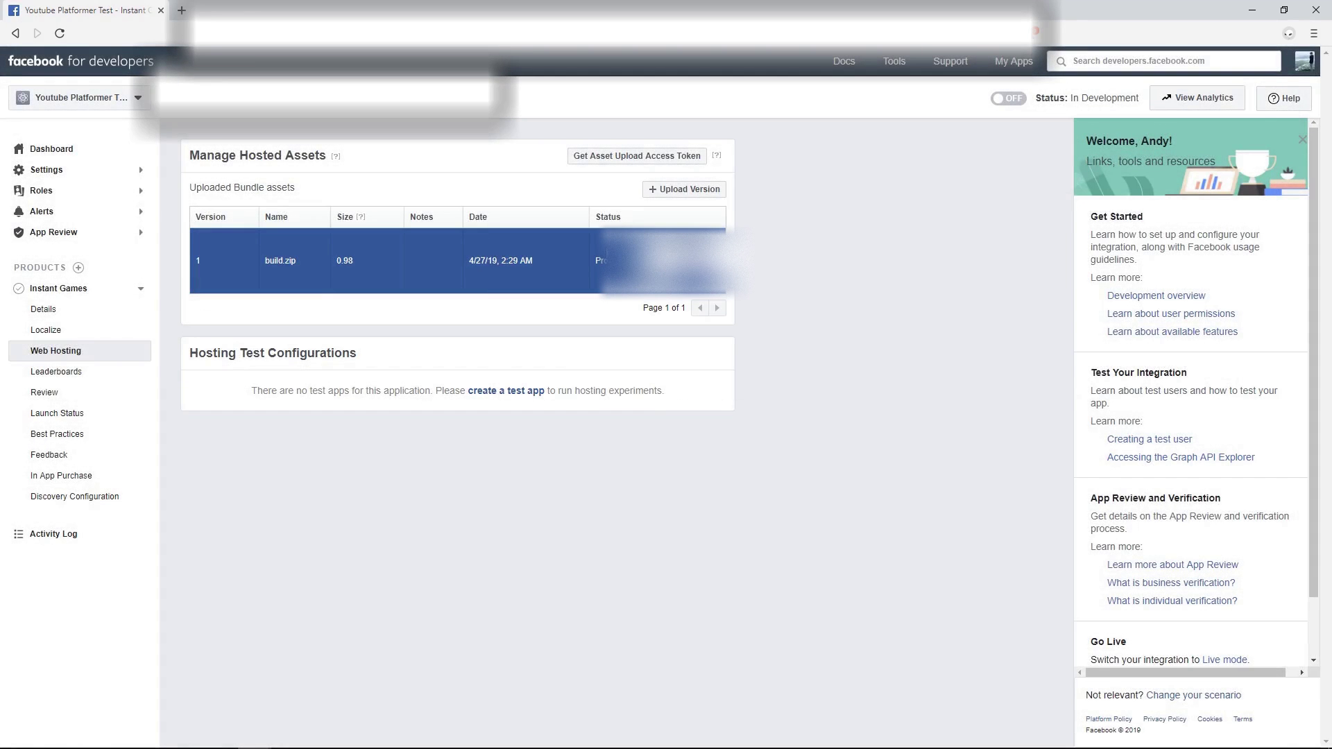
Copy the game's shareable link from the Details page and load it in a new tab.
{"action": "left_click", "coordinate": [55, 312]}
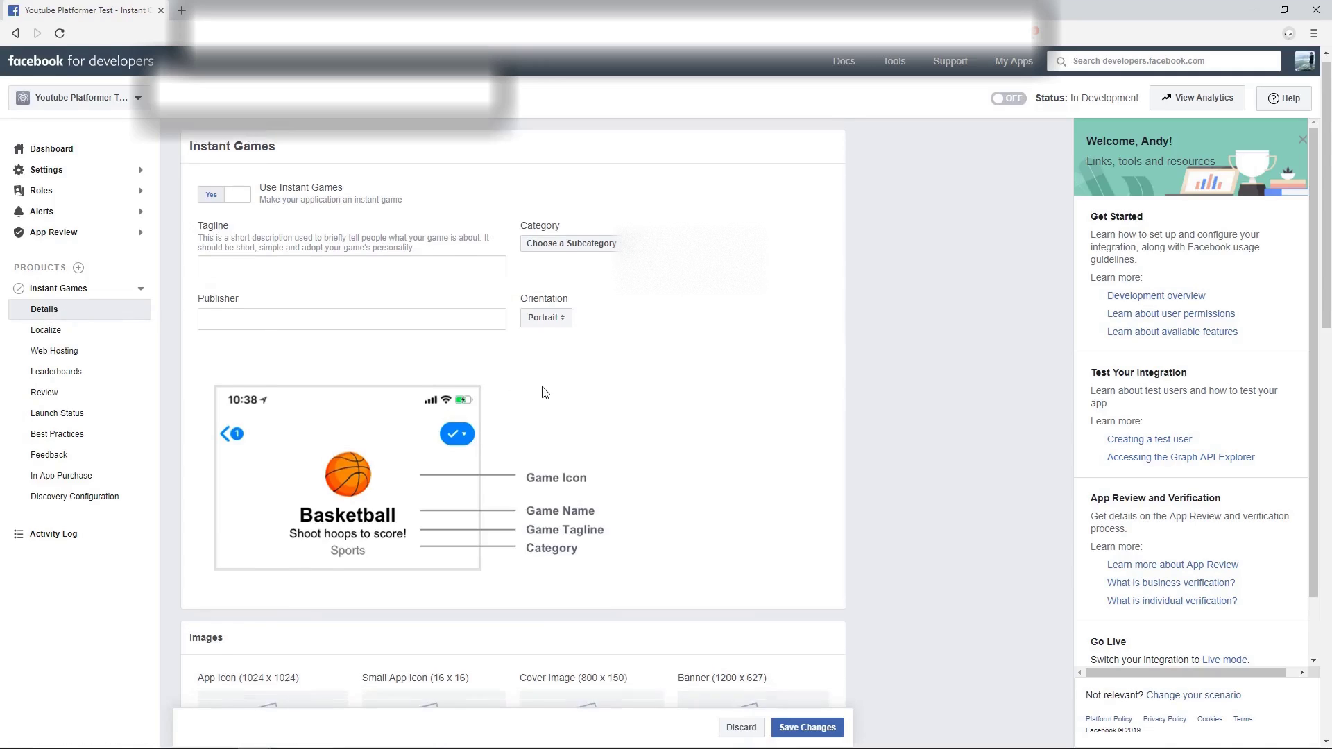
{"action": "scroll", "coordinate": [544, 395], "scroll_direction": "down", "scroll_amount": 7}
{"action": "scroll", "coordinate": [555, 417], "scroll_direction": "down", "scroll_amount": 3}
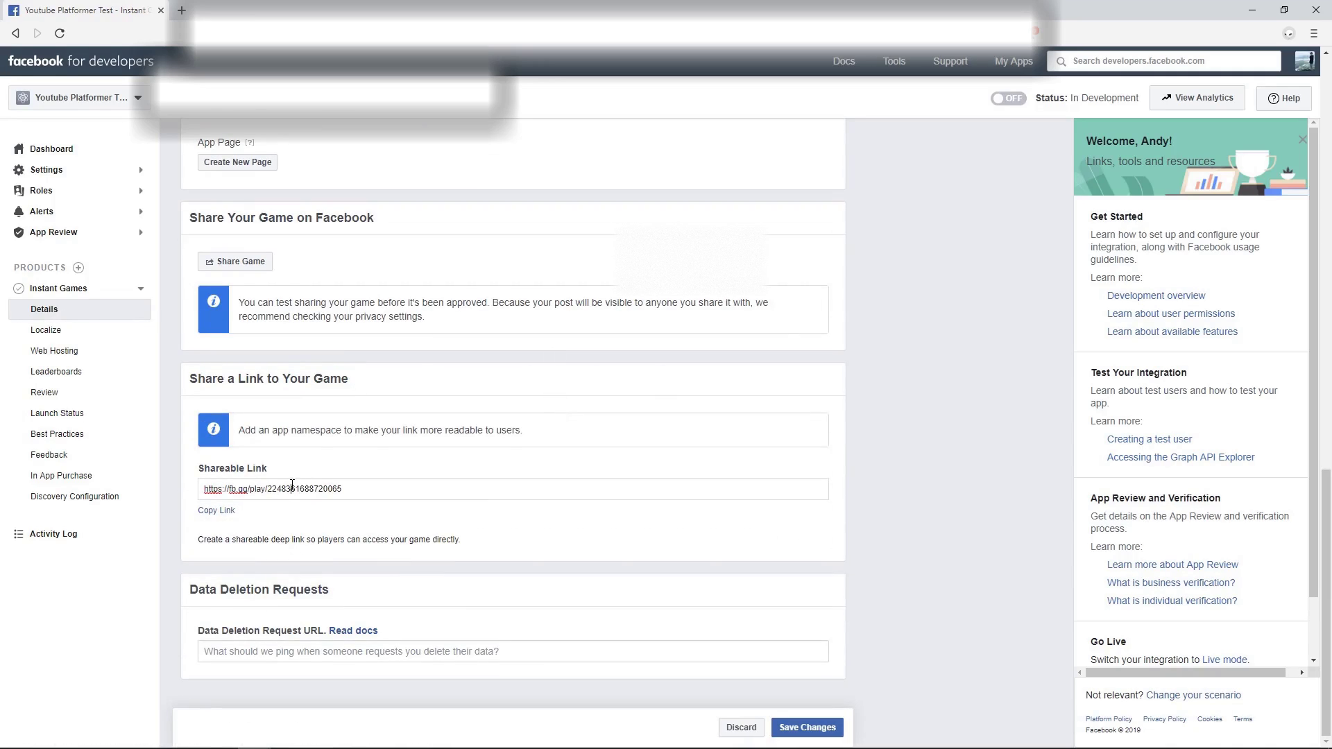
{"action": "left_click", "coordinate": [336, 486]}
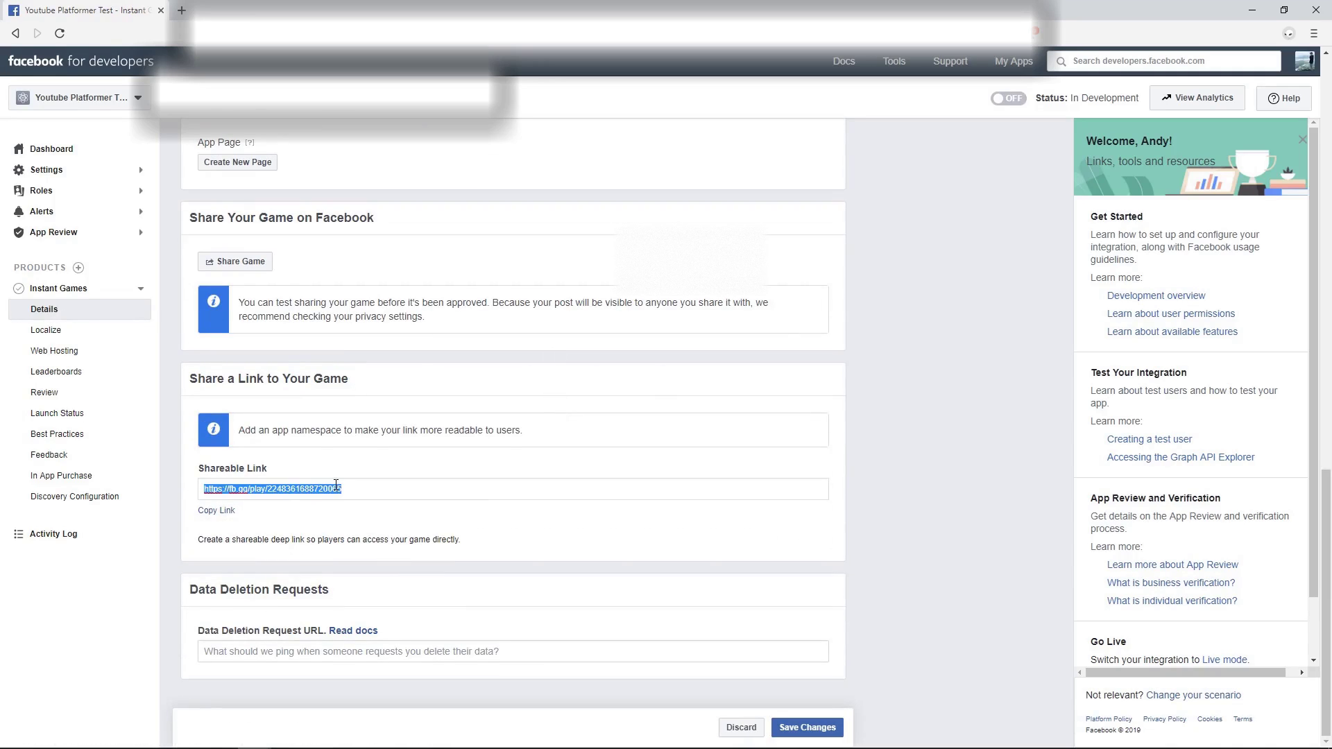
{"action": "left_click", "coordinate": [183, 9]}
{"action": "key", "text": "Return"}
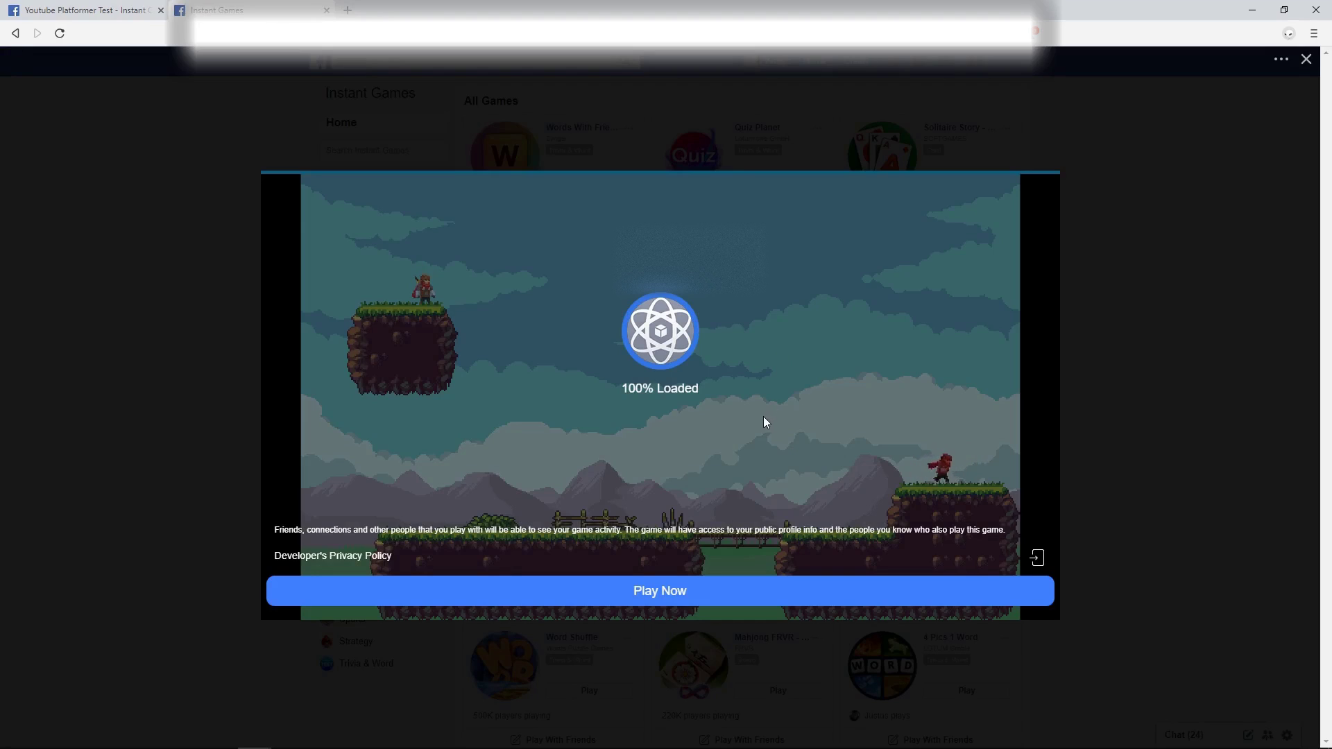
Start the game with Play Now, check its initialization log in DevTools, then return to VS Code.
{"action": "left_click", "coordinate": [707, 595]}
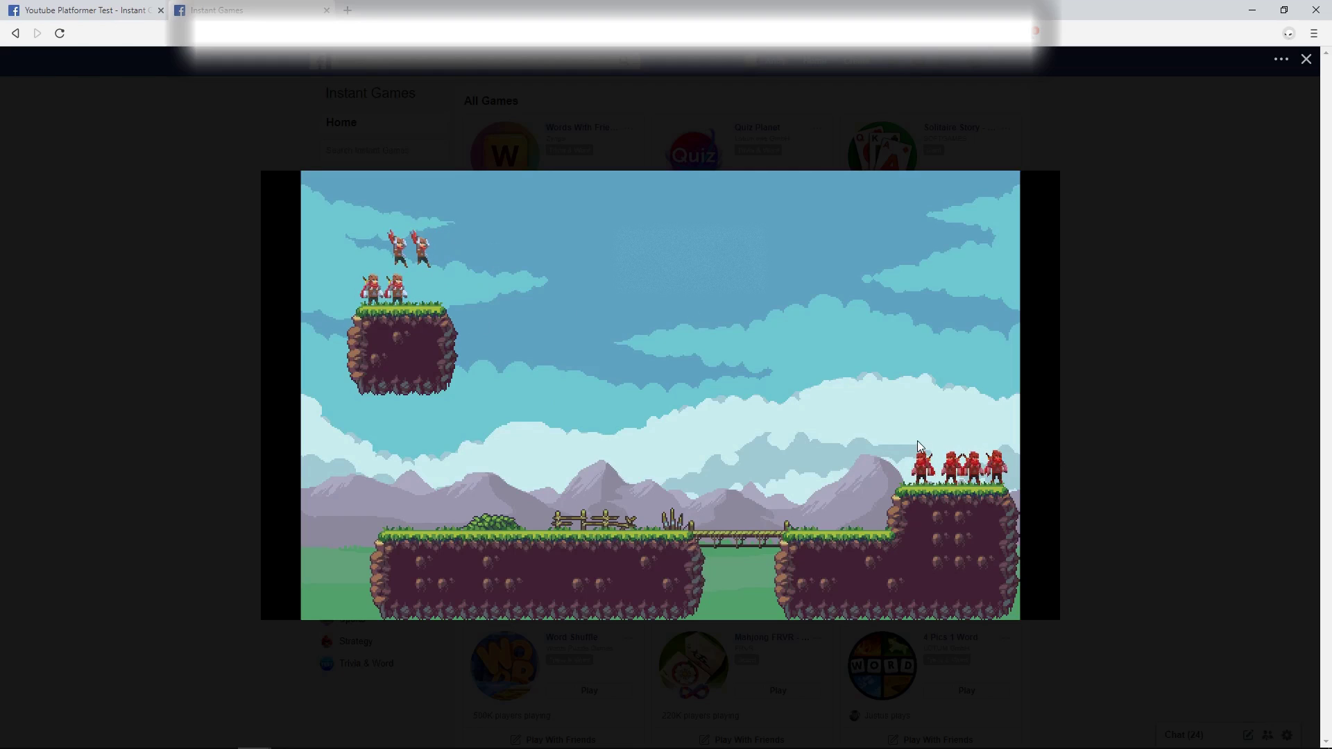
{"action": "key", "text": "F12"}
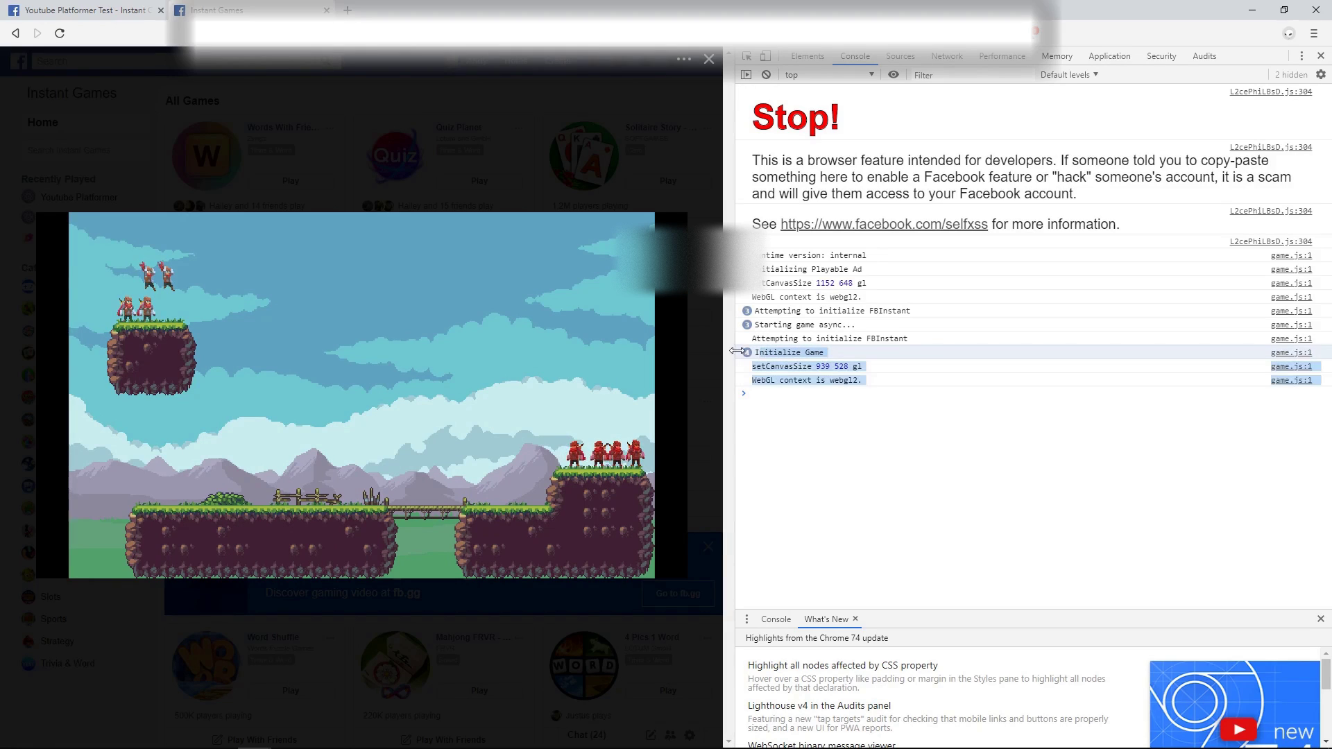
{"action": "mouse_move", "coordinate": [333, 745]}
{"action": "left_click", "coordinate": [325, 734]}
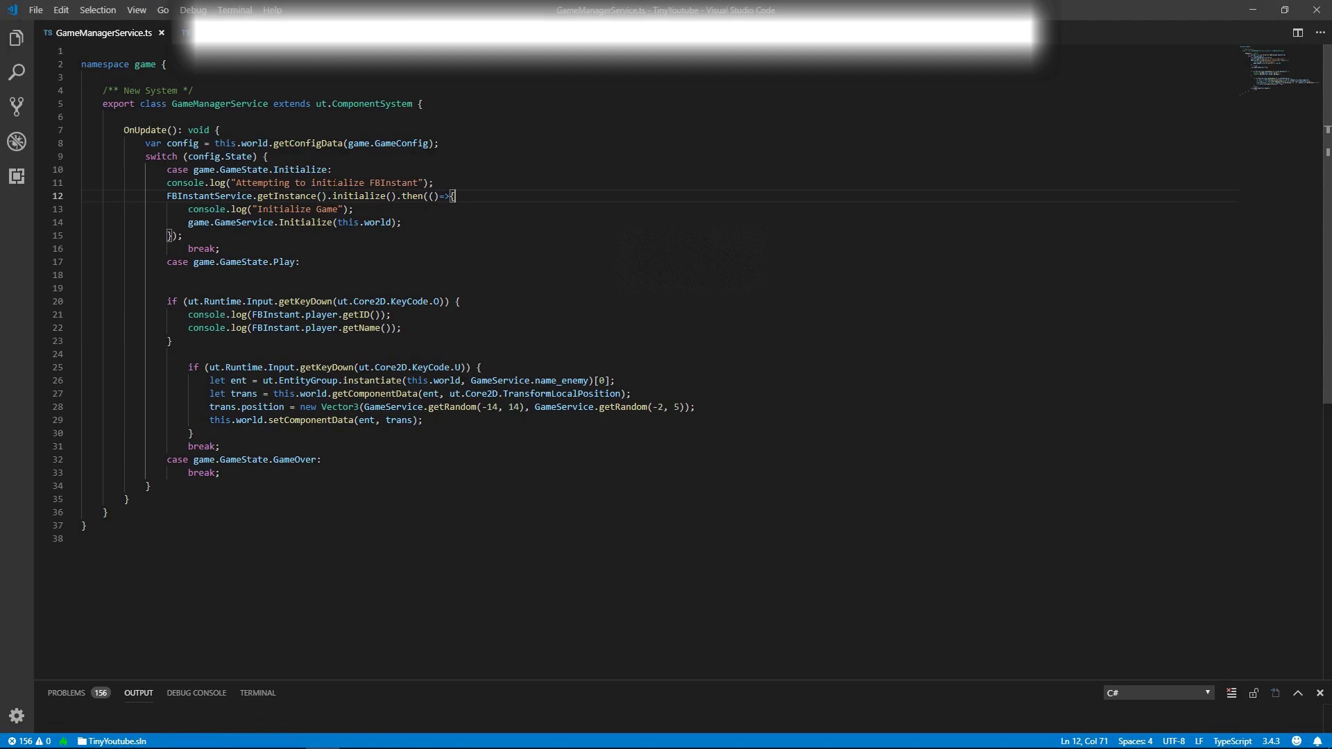
Highlight the FBInstant initialization block and its initialize call lines in the switch.
{"action": "left_click_drag", "start_coordinate": [145, 157], "coordinate": [238, 243]}
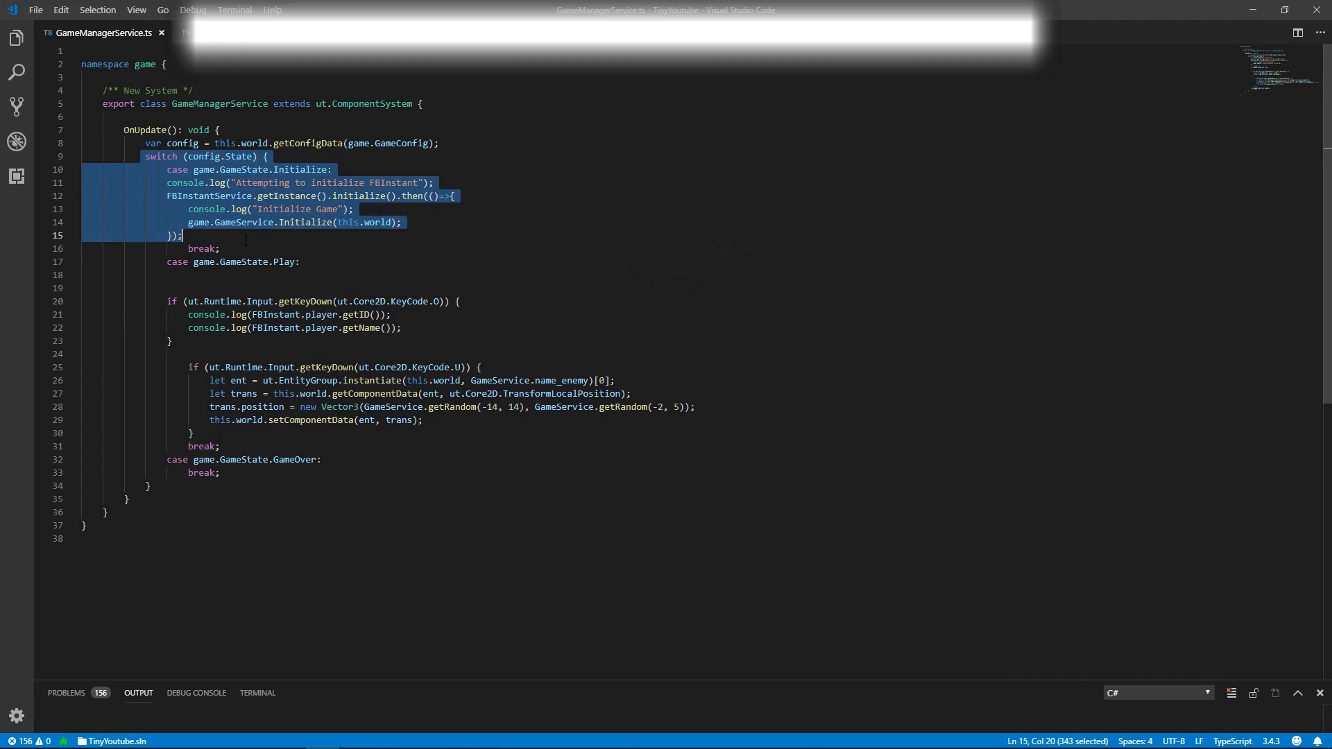
{"action": "left_click", "coordinate": [261, 238]}
{"action": "left_click_drag", "start_coordinate": [160, 195], "coordinate": [183, 236]}
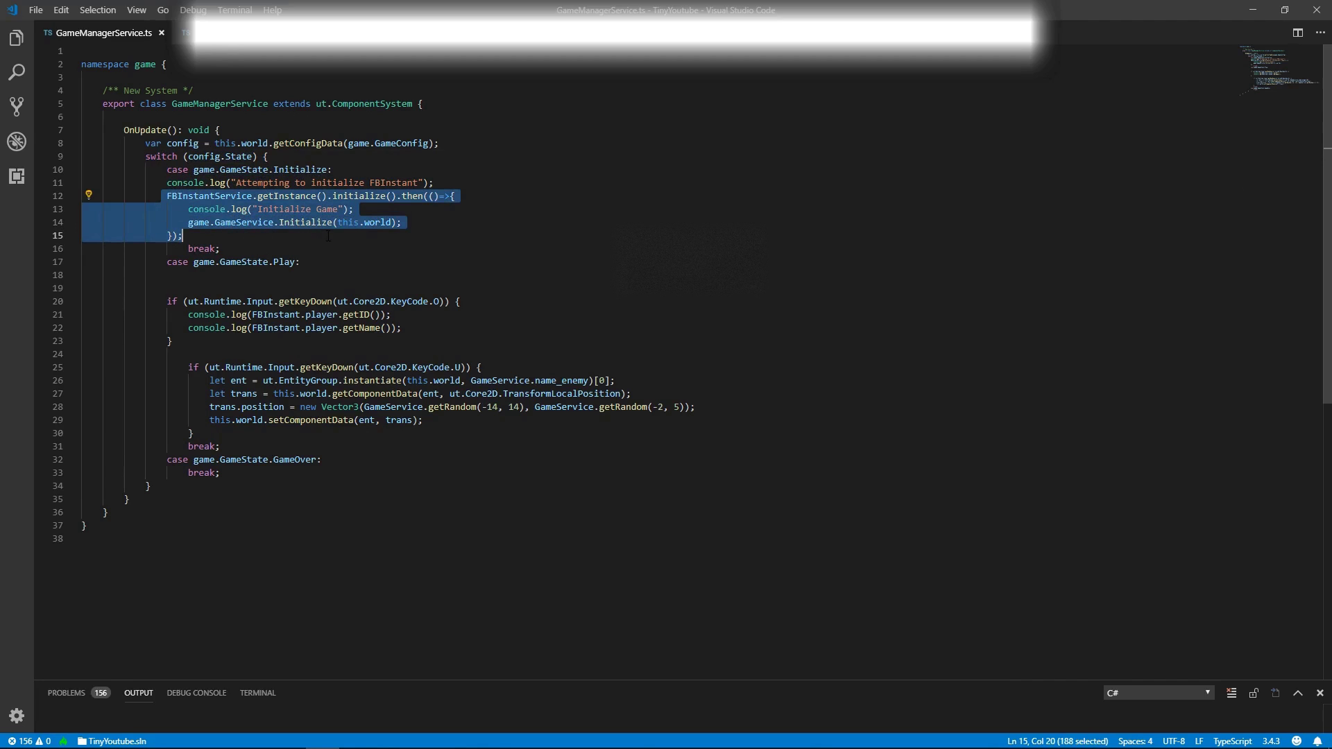
{"action": "left_click", "coordinate": [278, 236]}
Insert the expression FBInstantService.getInstance().isAvailable on a new line above the initialize call.
{"action": "key", "text": "Return"}
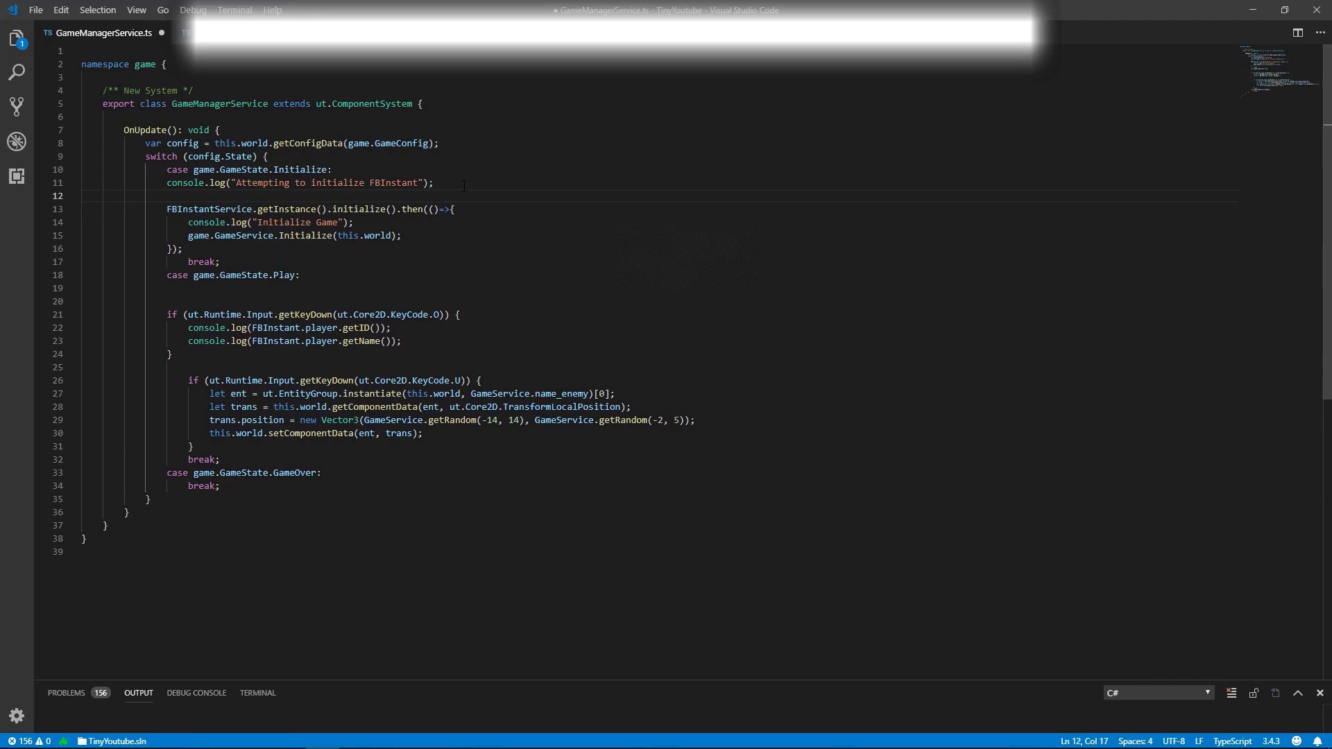
{"action": "type", "text": "fbs"}
{"action": "key", "text": "Down"}
{"action": "key", "text": "Return"}
{"action": "type", "text": ".get"}
{"action": "key", "text": "Return"}
{"action": "type", "text": "."}
{"action": "key", "text": "Return"}
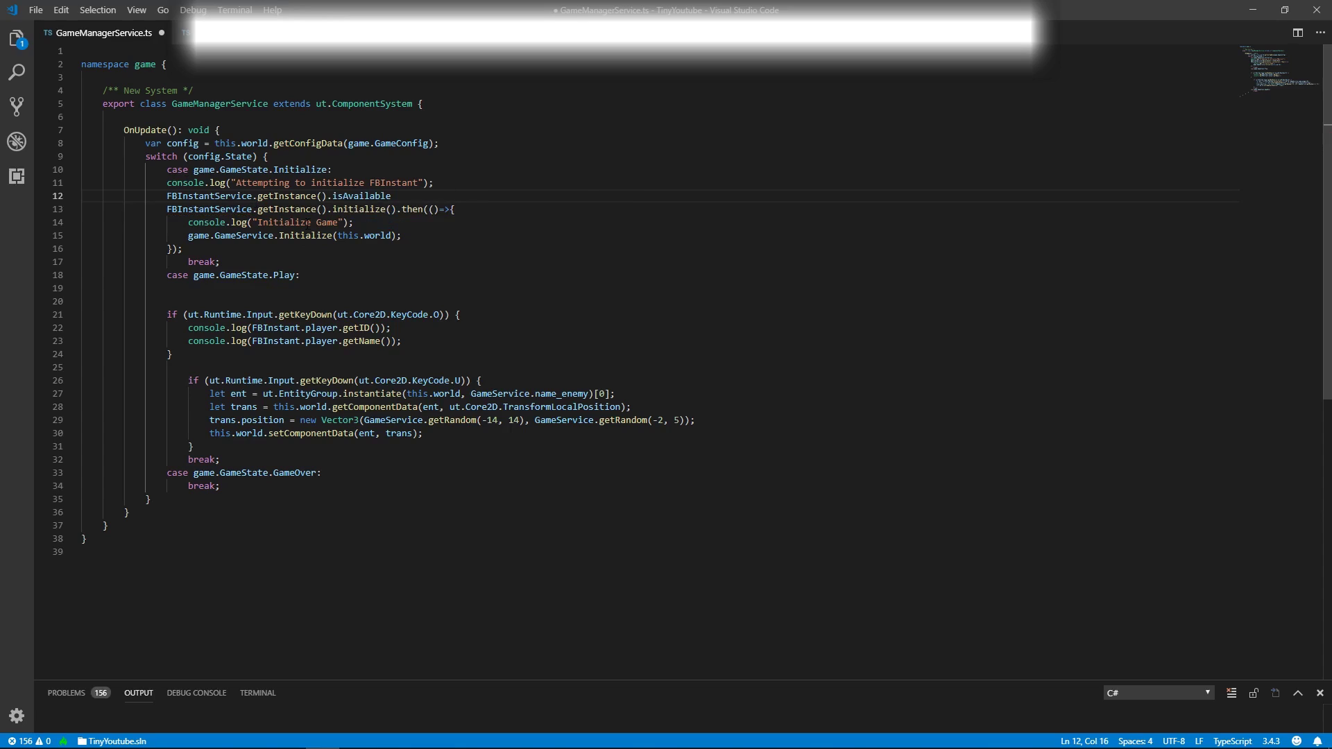
Turn that expression into if (!FBInstantService.getInstance().isAvailable) wrapping the initialize block.
{"action": "type", "text": "if("}
{"action": "key", "text": "Delete"}
{"action": "key", "text": "shift+Left"}
{"action": "type", "text": "("}
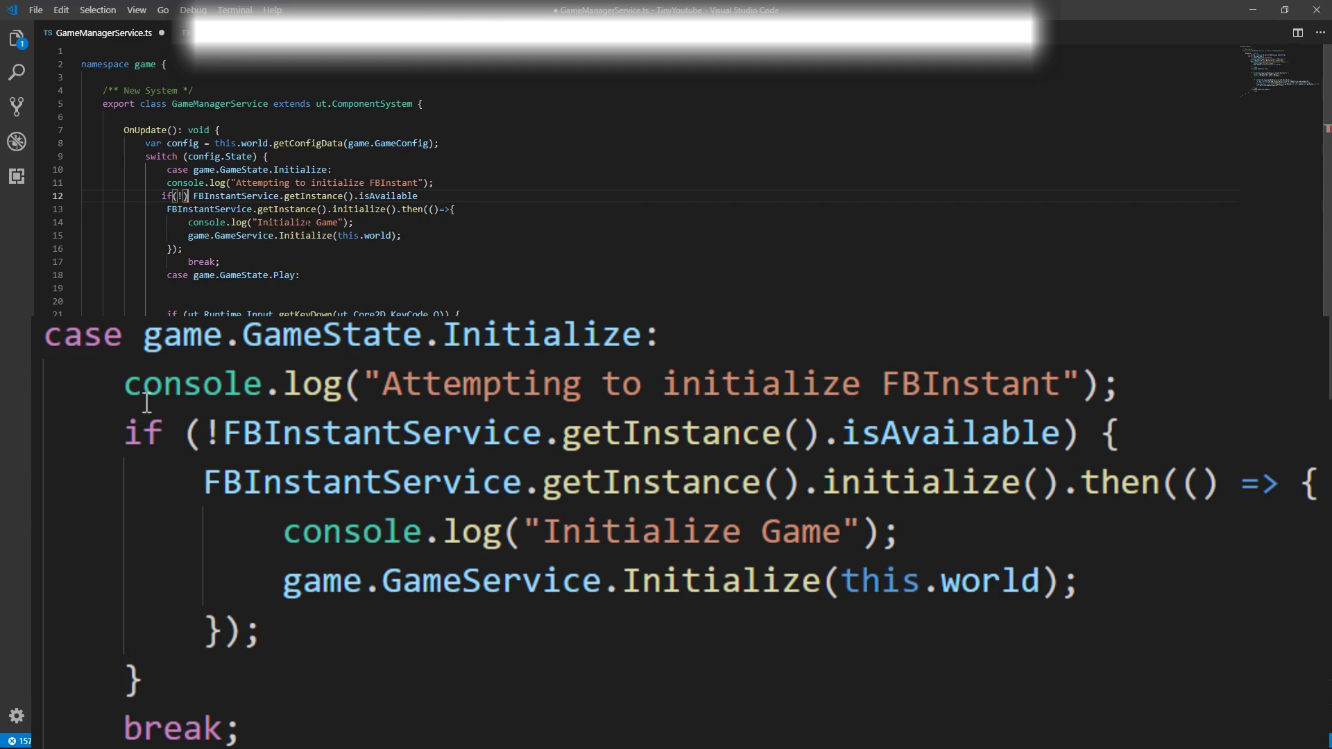
{"action": "key", "text": "BackSpace"}
{"action": "key", "text": "End"}
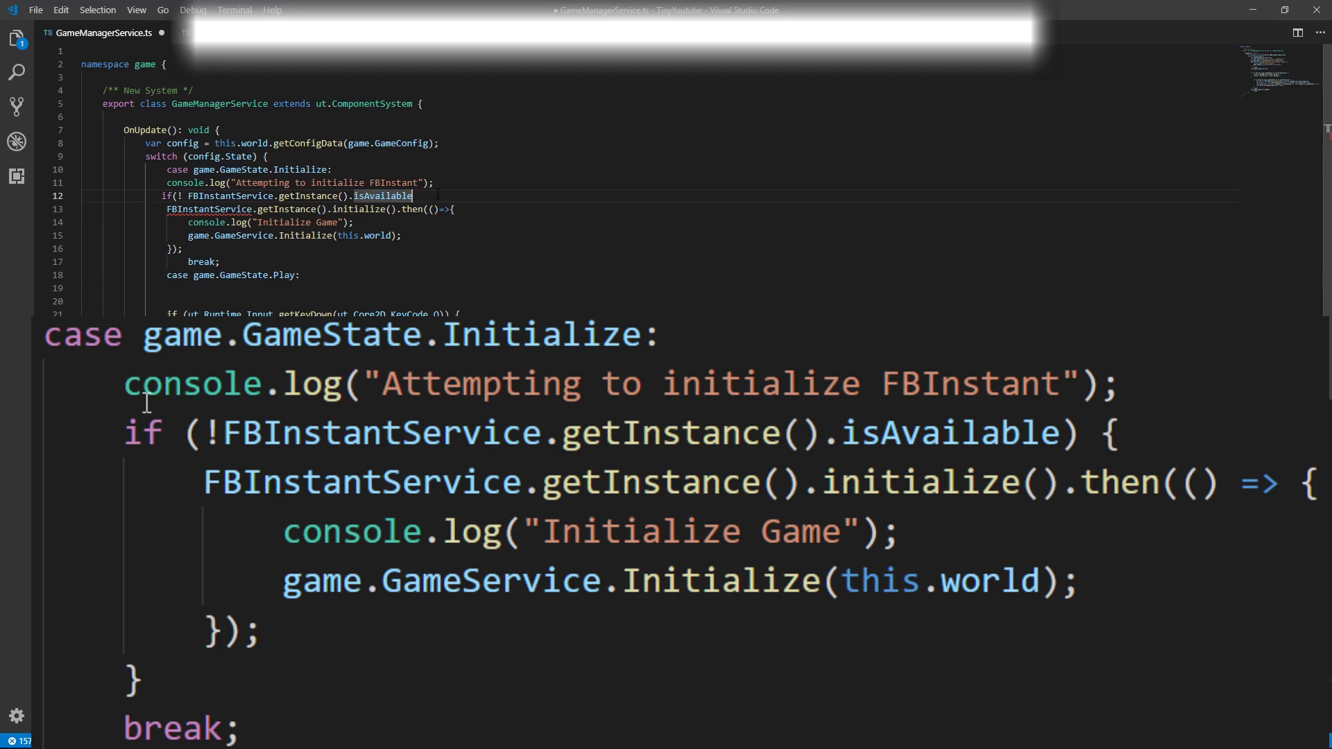
{"action": "type", "text": "){"}
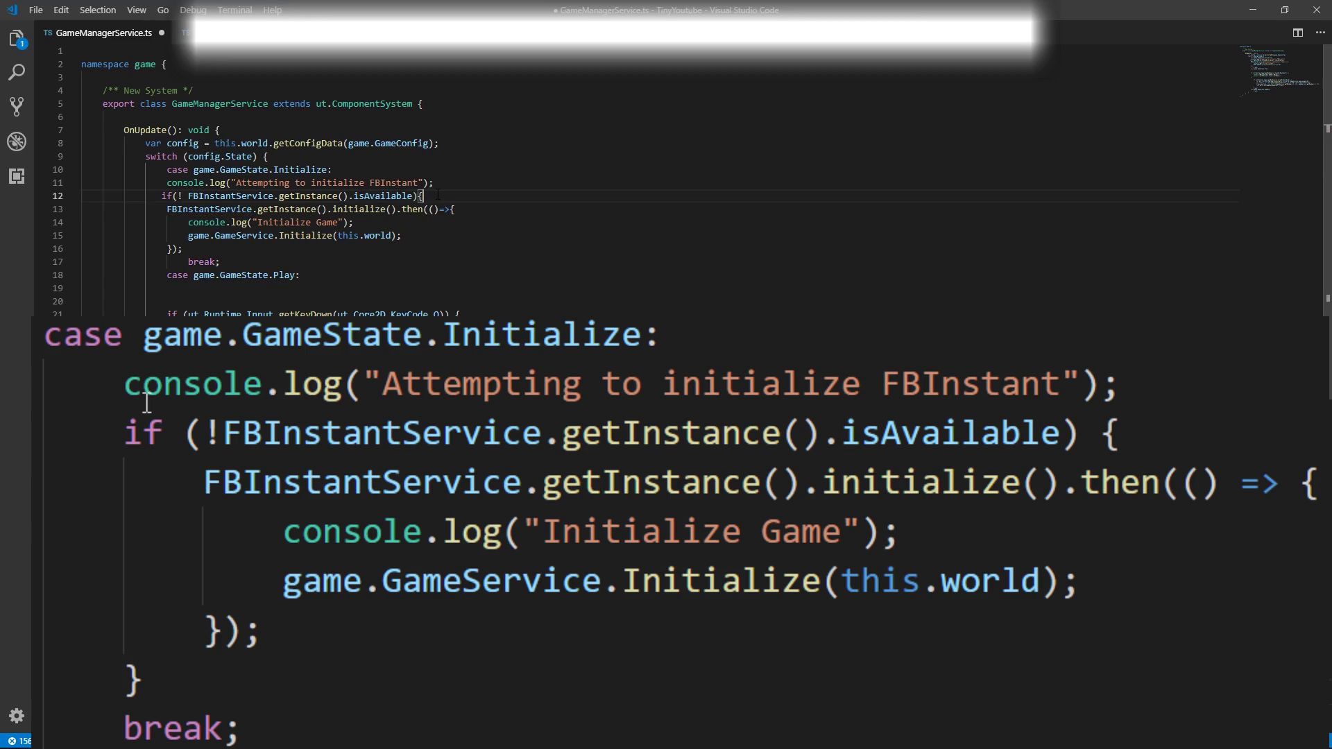
{"action": "key", "text": "Return"}
{"action": "type", "text": "}"}
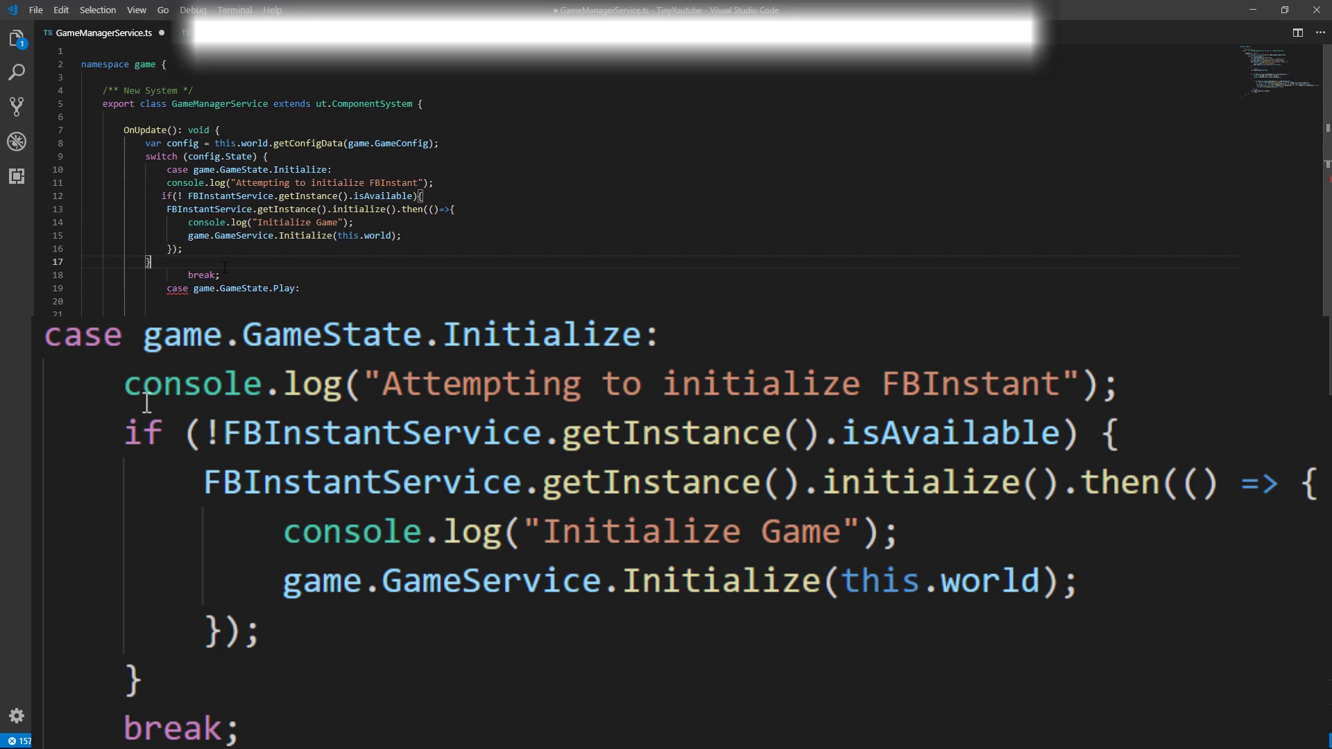
Reformat the document, review the new availability check, and save GameManagerService.ts.
{"action": "key", "text": "shift+alt+f"}
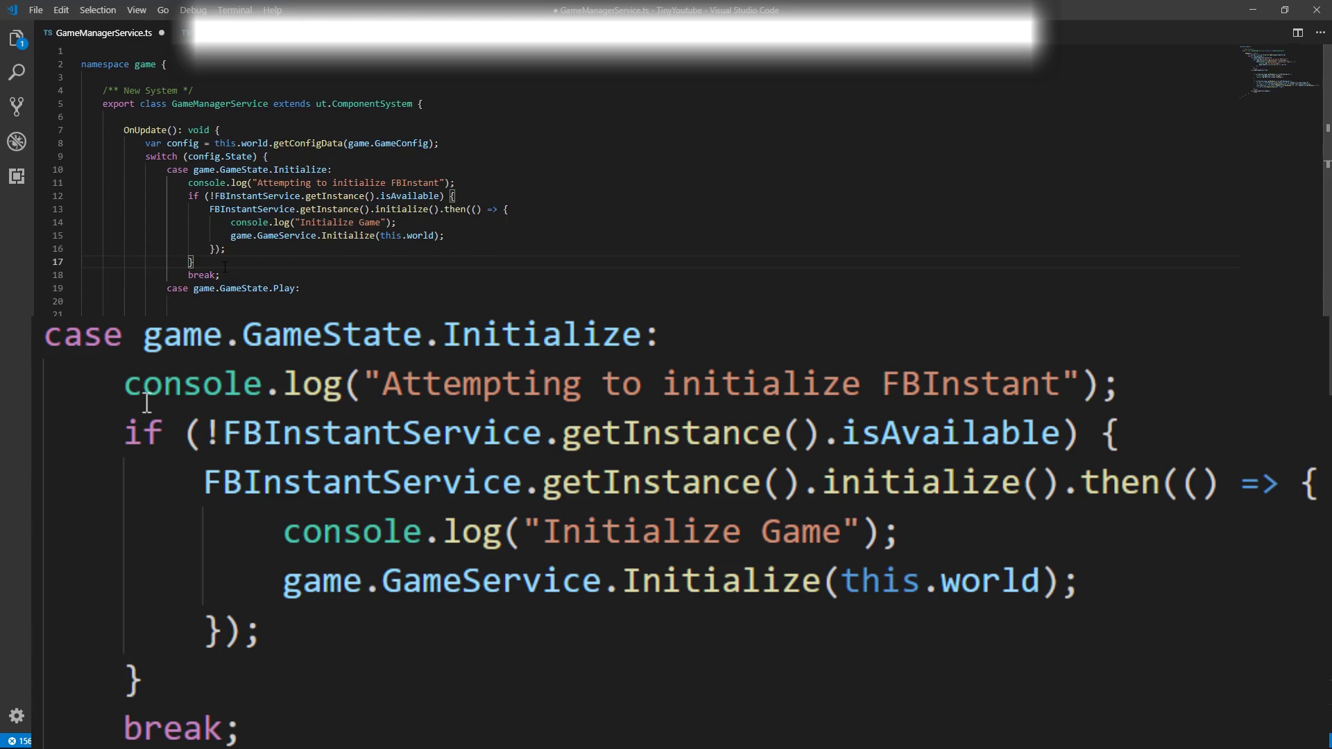
{"action": "left_click", "coordinate": [257, 196]}
{"action": "left_click_drag", "start_coordinate": [486, 195], "coordinate": [209, 183]}
{"action": "key", "text": "Down"}
{"action": "key", "text": "Down"}
{"action": "key", "text": "Down"}
{"action": "key", "text": "End"}
{"action": "key", "text": "ctrl+s"}
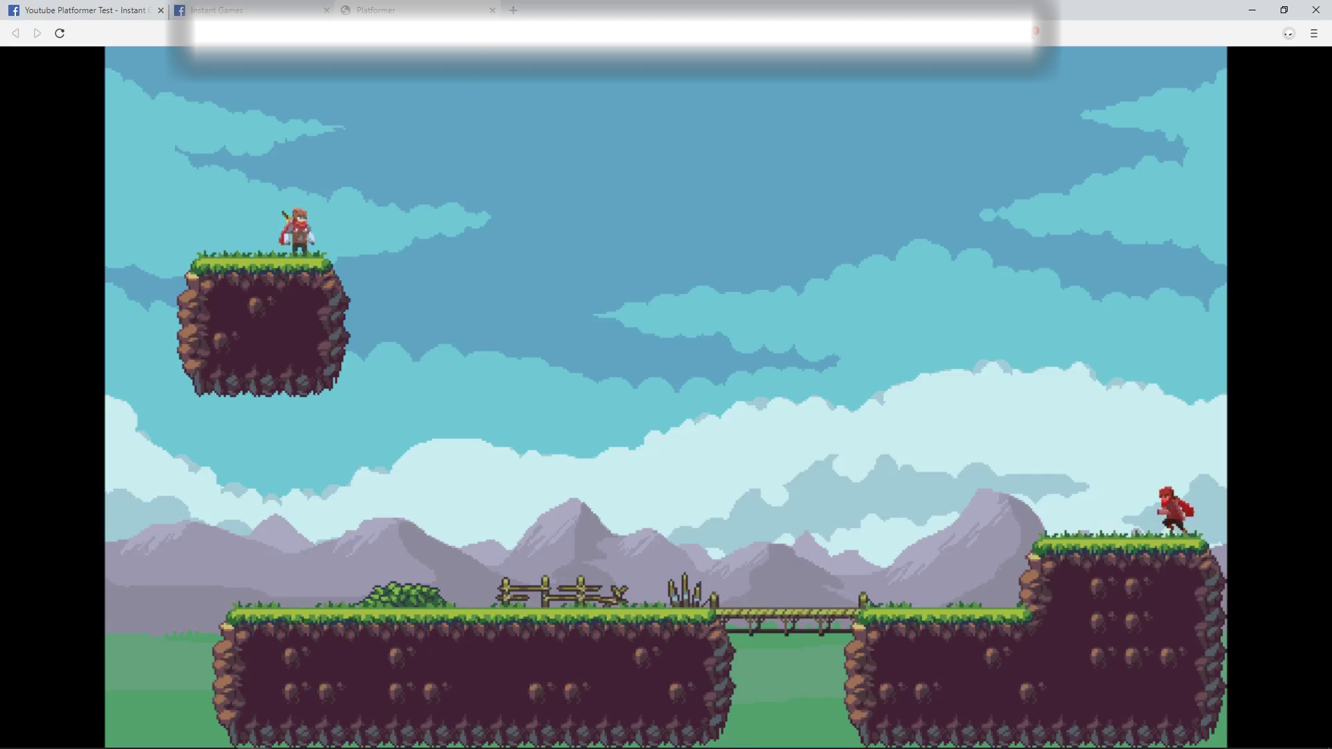
Close the rebuilt Platformer preview tab in the browser after confirming it runs.
{"action": "key", "text": "ctrl+w"}
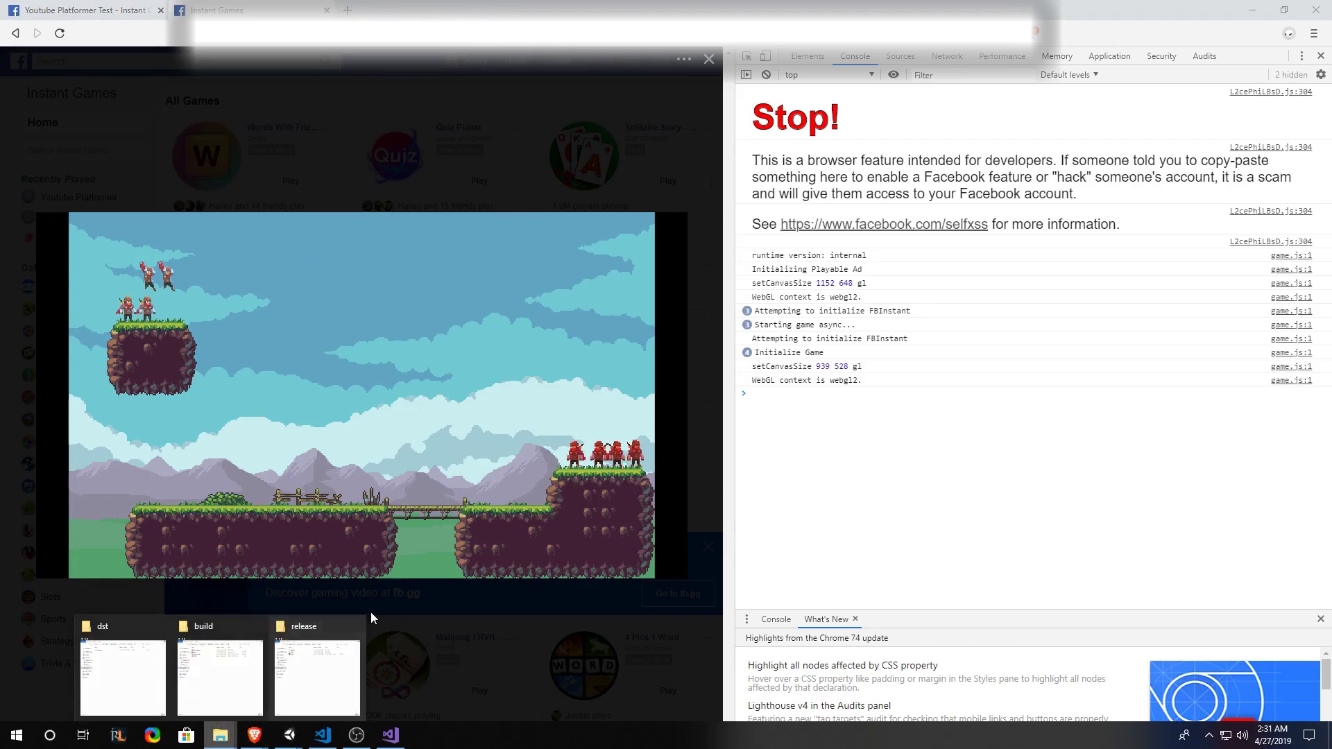
{"action": "mouse_move", "coordinate": [219, 735]}
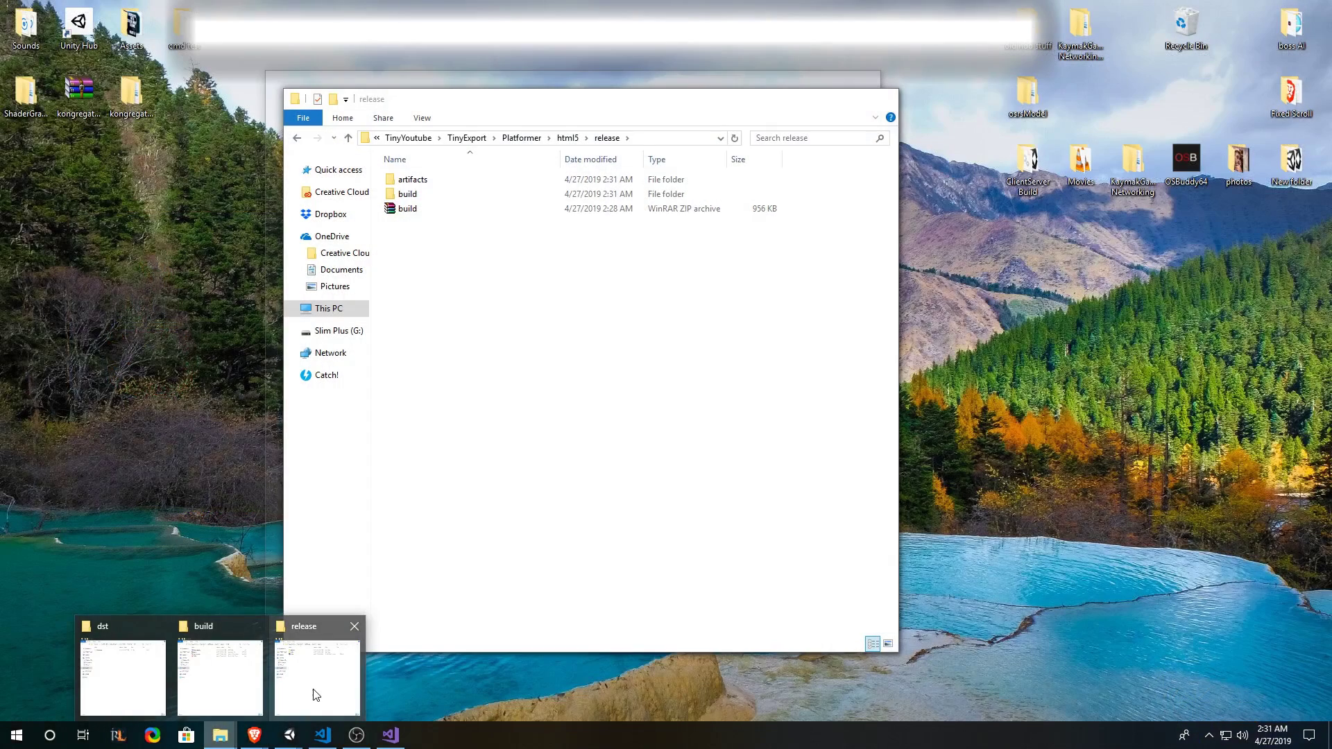
Delete the old build.zip from the release folder.
{"action": "left_click", "coordinate": [313, 693]}
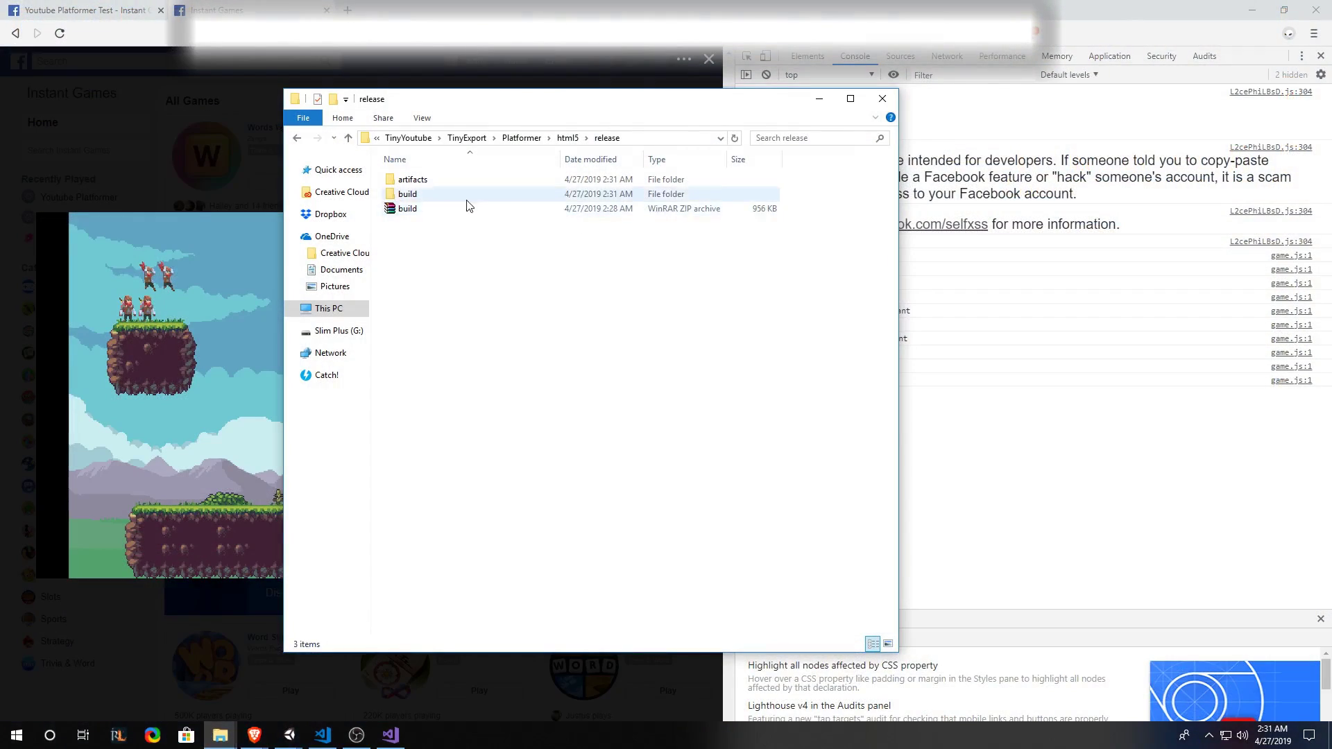
{"action": "right_click", "coordinate": [432, 218]}
{"action": "left_click", "coordinate": [465, 535]}
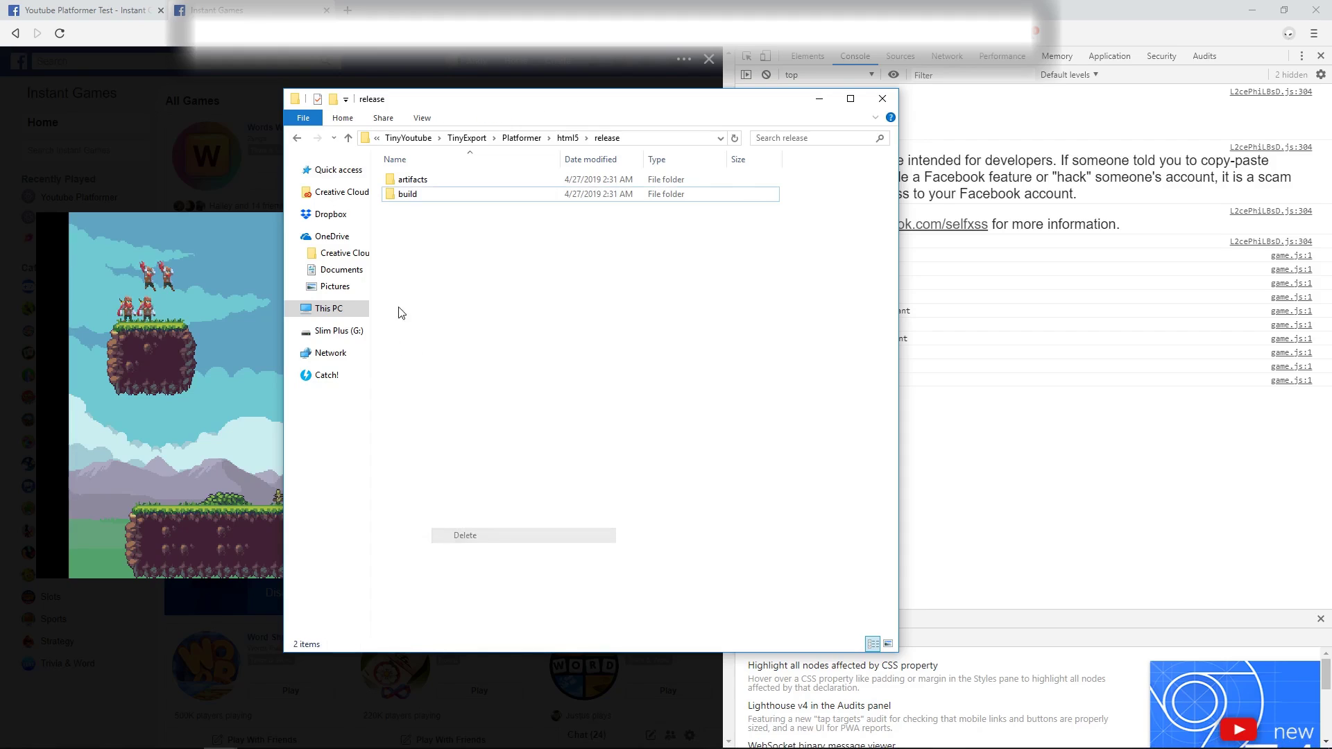
Compress the build folder into a new ZIP archive named build.zip.
{"action": "right_click", "coordinate": [430, 196]}
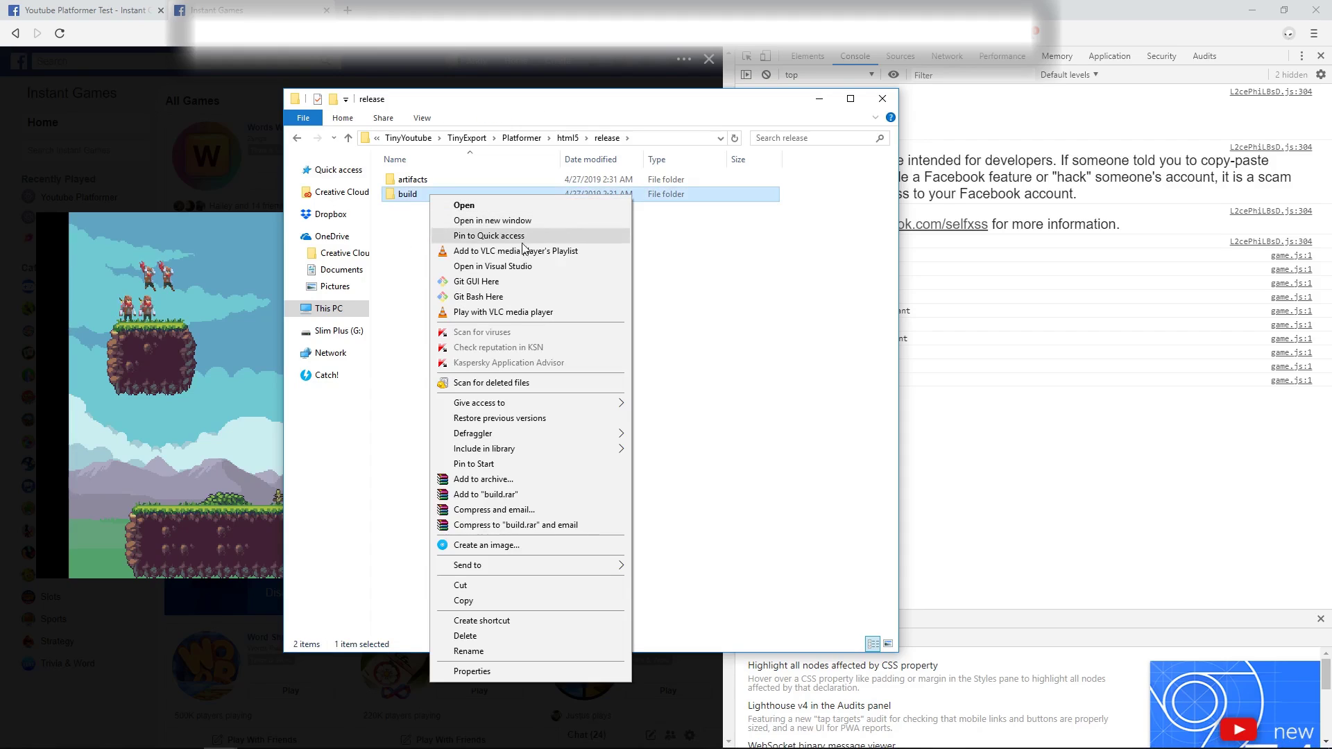
{"action": "left_click", "coordinate": [483, 478]}
{"action": "left_click", "coordinate": [612, 364]}
{"action": "left_click", "coordinate": [679, 506]}
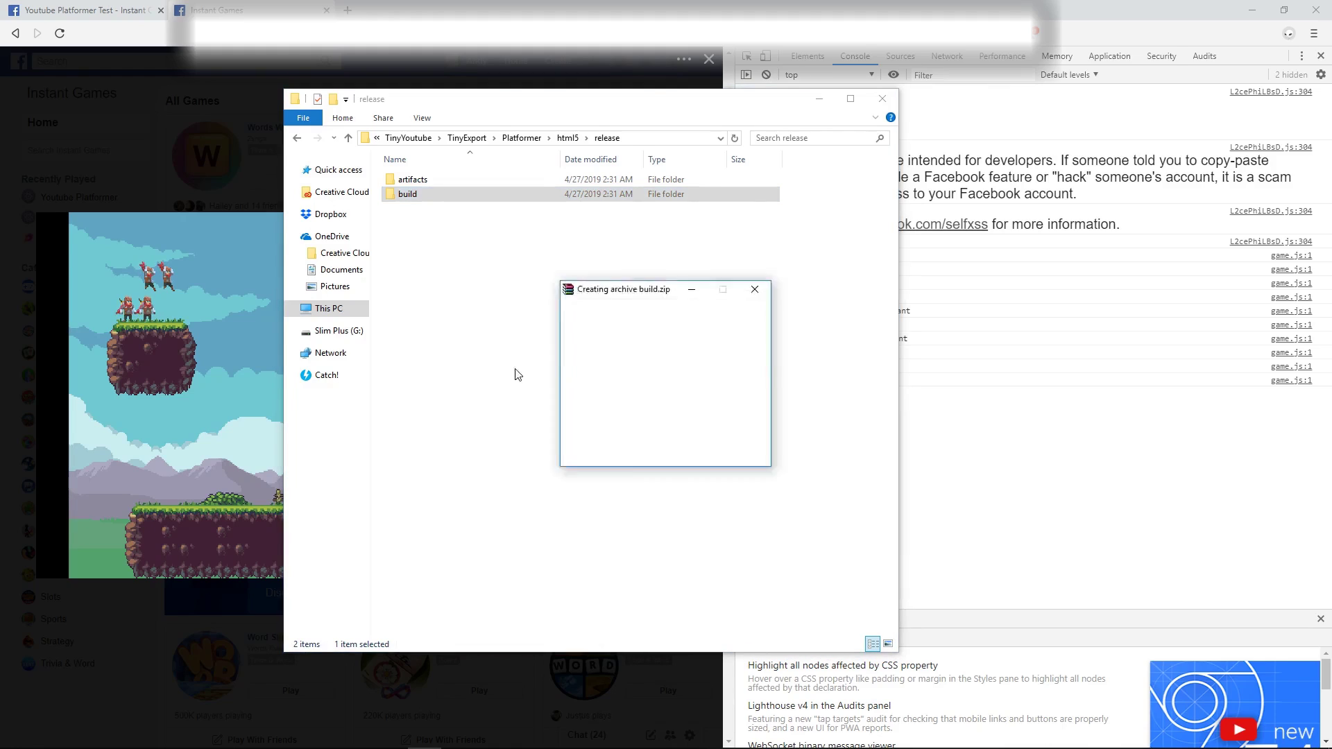
{"action": "left_click", "coordinate": [400, 212]}
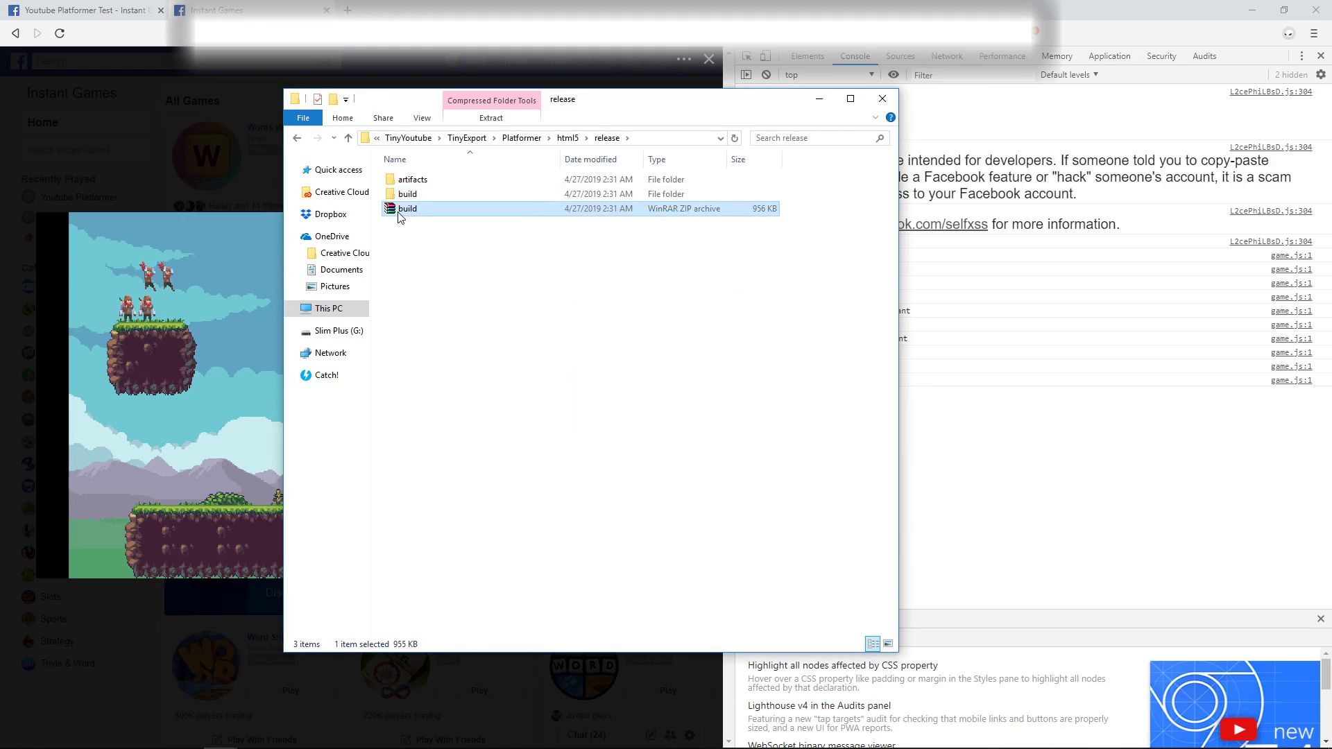
{"action": "left_click", "coordinate": [104, 5]}
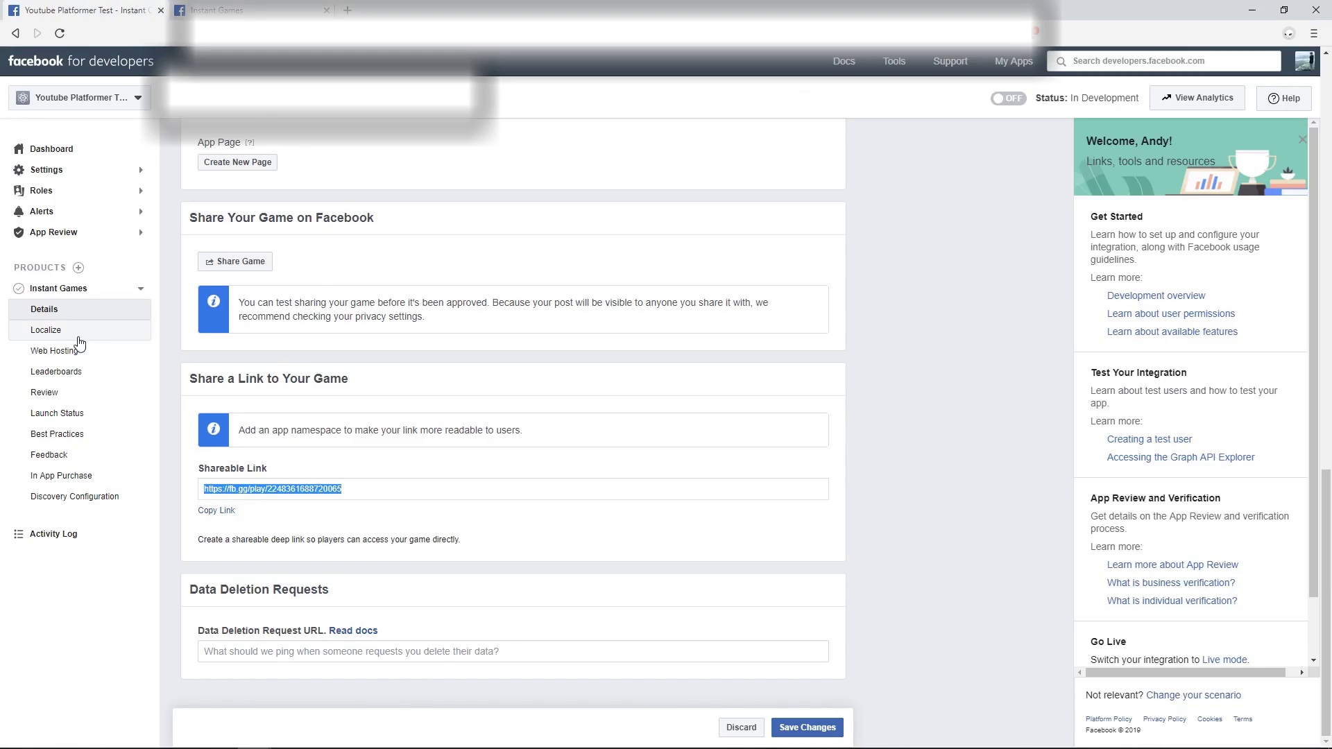
Upload the new build.zip under Web Hosting as version 2 and push it to production.
{"action": "left_click", "coordinate": [73, 351]}
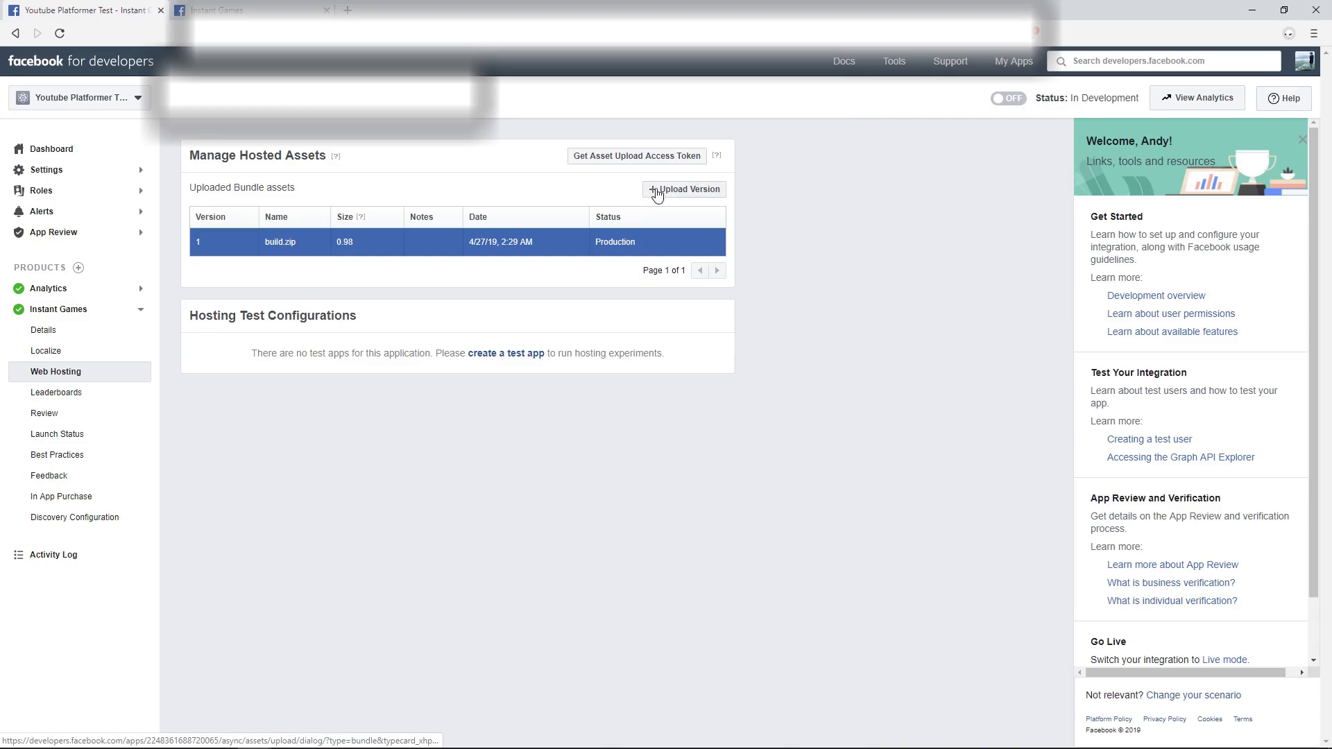
{"action": "left_click", "coordinate": [666, 188]}
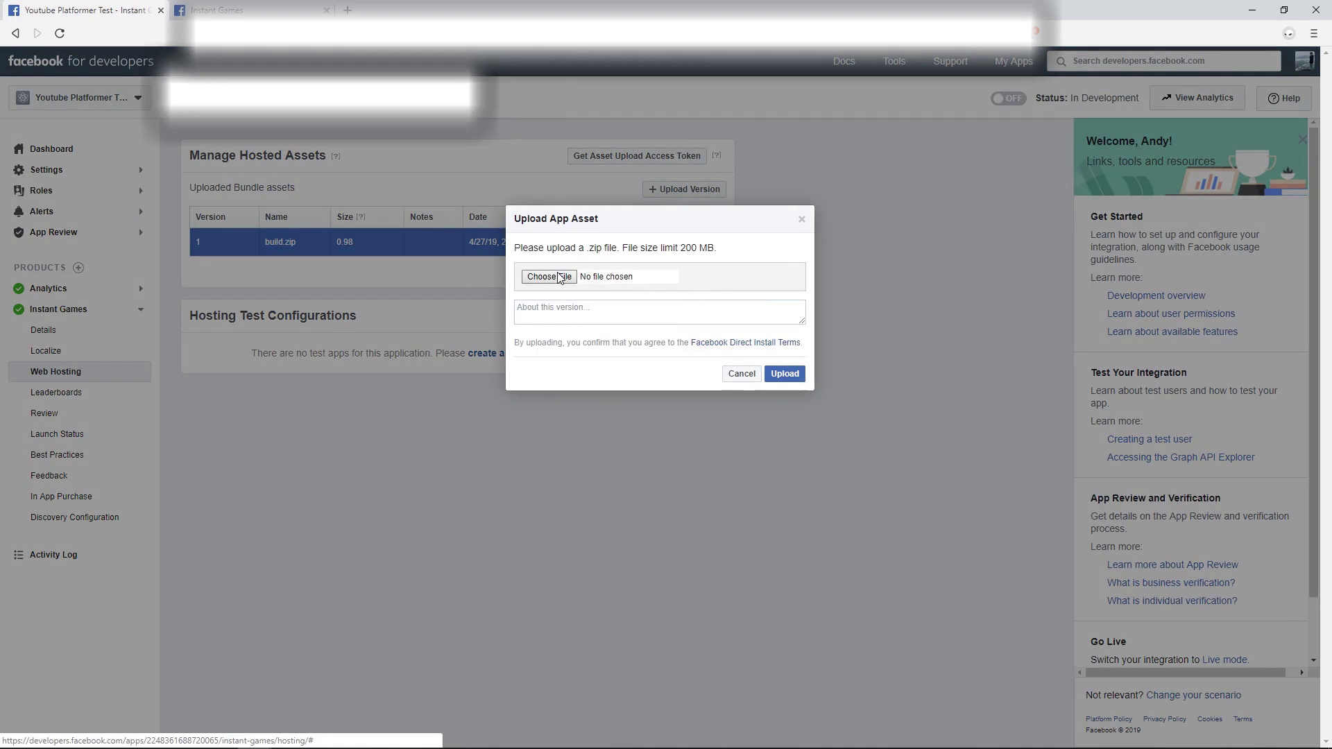
{"action": "left_click", "coordinate": [560, 277]}
{"action": "left_click", "coordinate": [172, 128]}
{"action": "left_click", "coordinate": [548, 351]}
{"action": "left_click", "coordinate": [786, 375]}
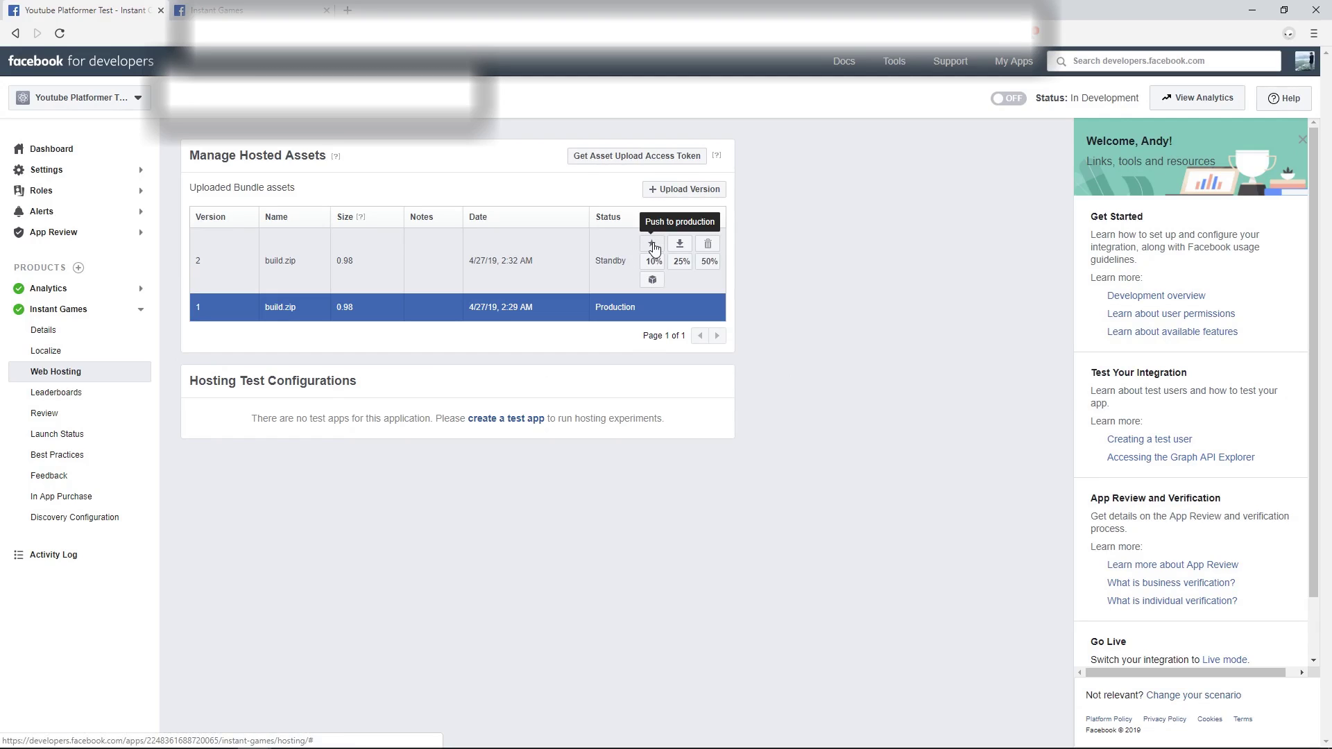
{"action": "left_click", "coordinate": [653, 244]}
{"action": "left_click", "coordinate": [801, 314]}
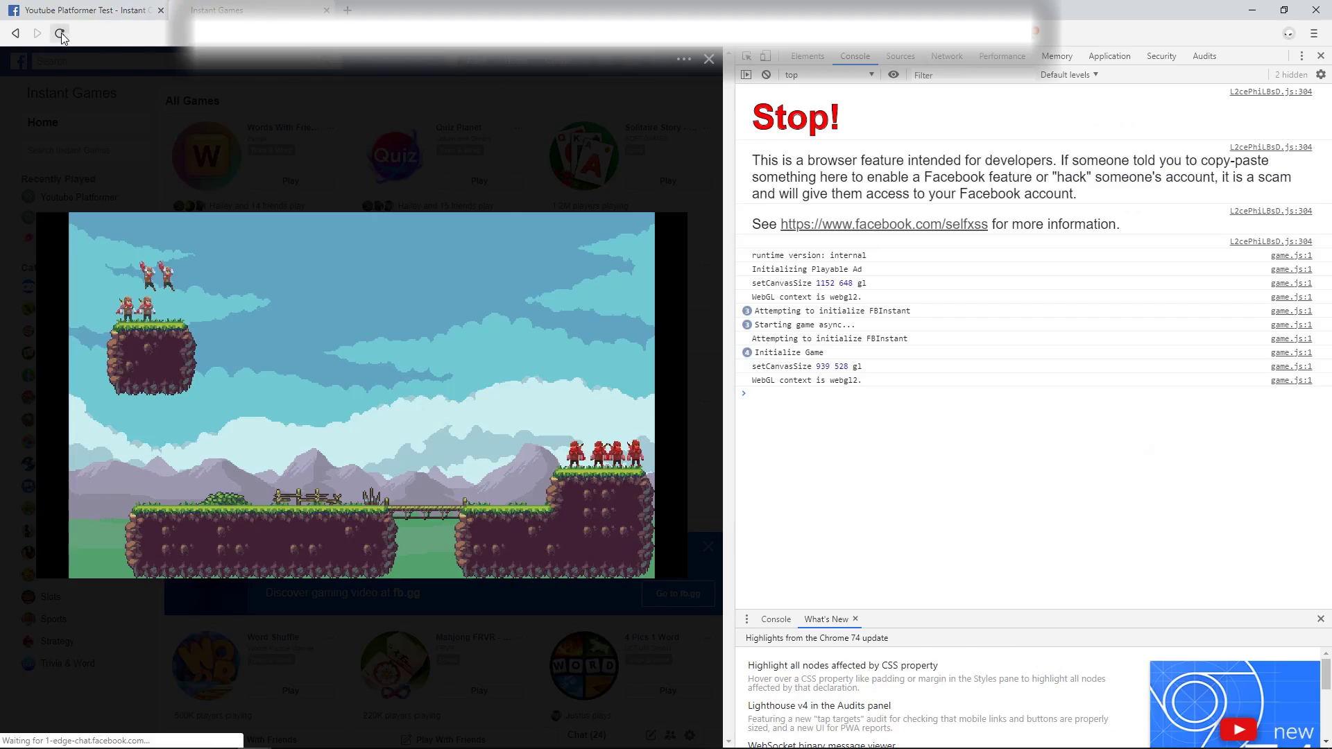
Reload the Instant Games page with DevTools open to load version 2.
{"action": "left_click", "coordinate": [60, 34]}
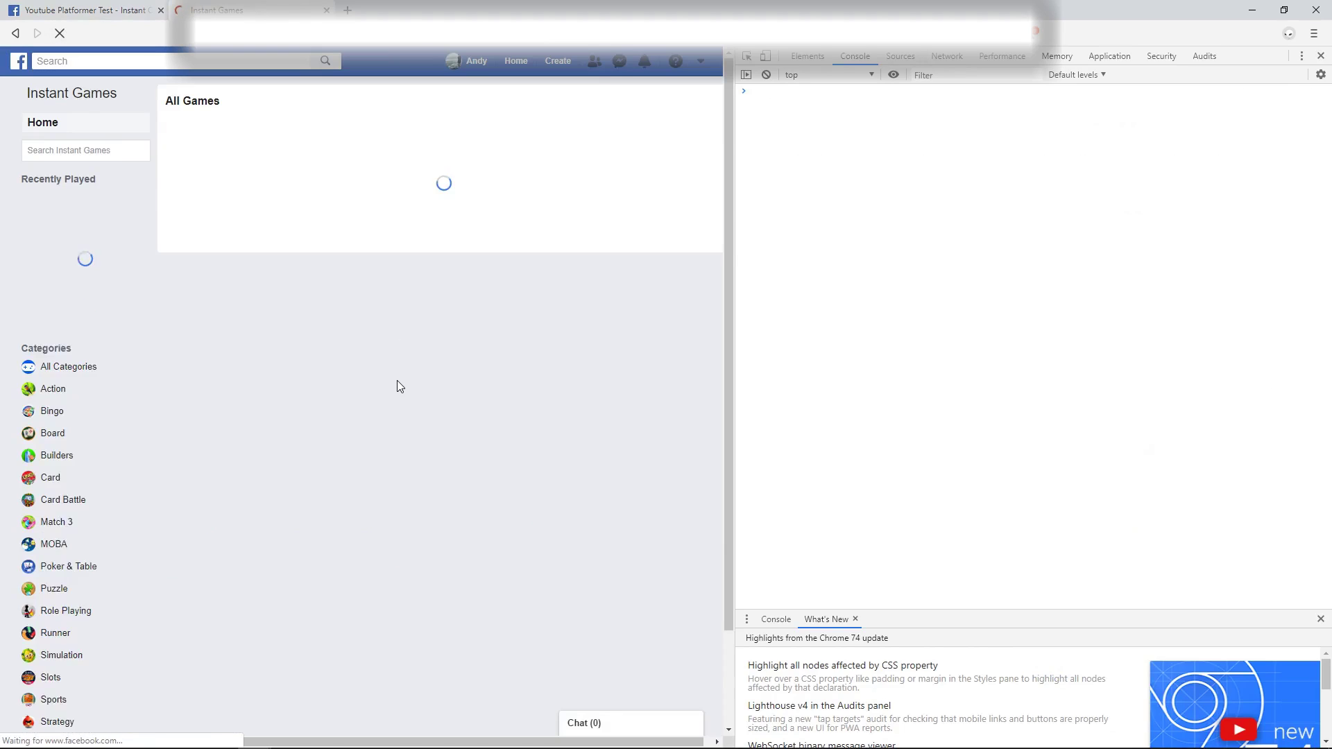